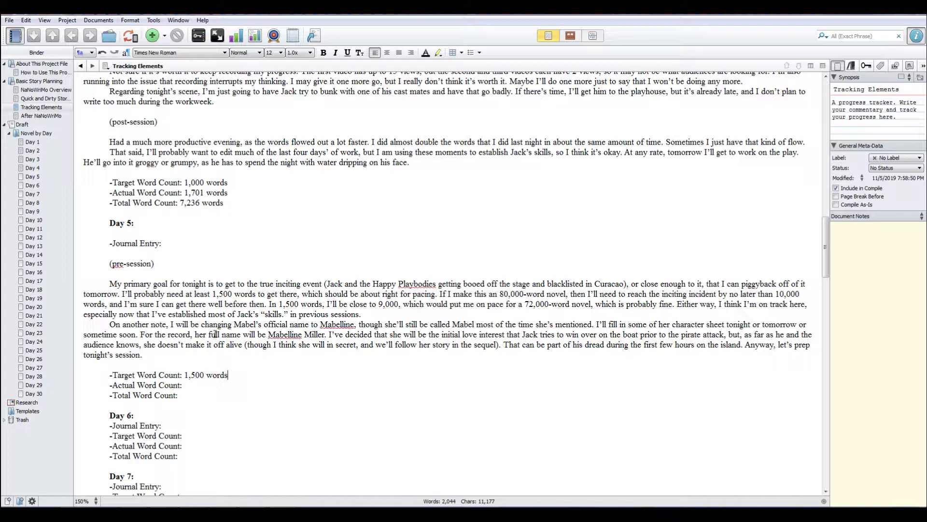
Check the Day 5 entry's 1,500-word target in Tracking Elements and open the empty Day 5 chapter.
scroll(224, 324, down, 1)
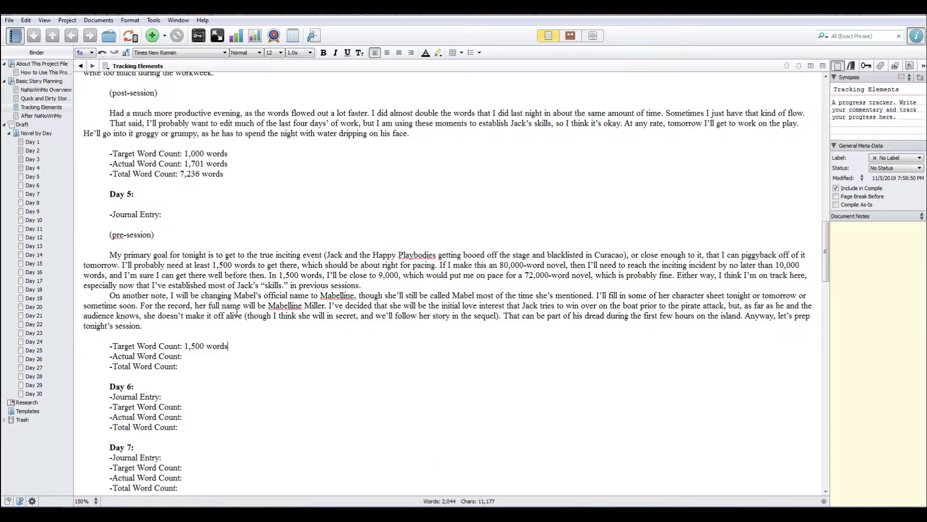
scroll(244, 290, down, 1)
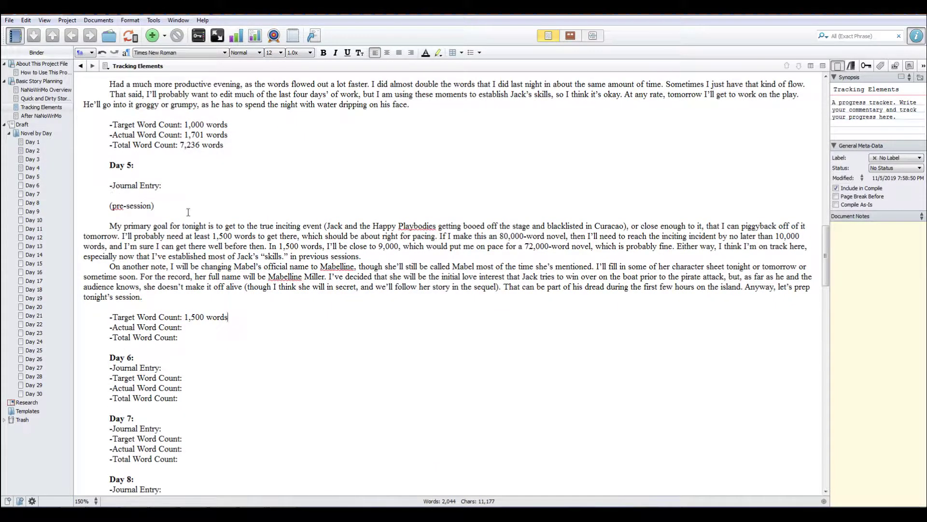
click(33, 177)
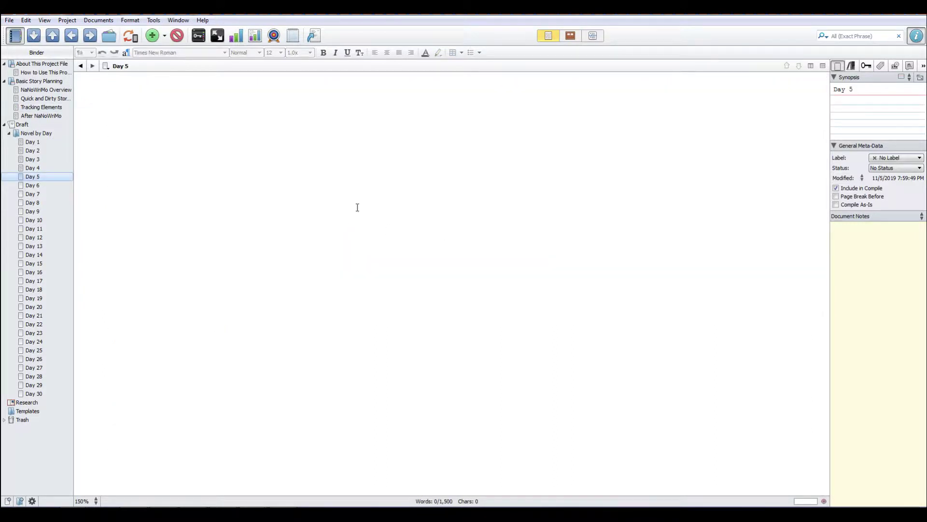
click(136, 102)
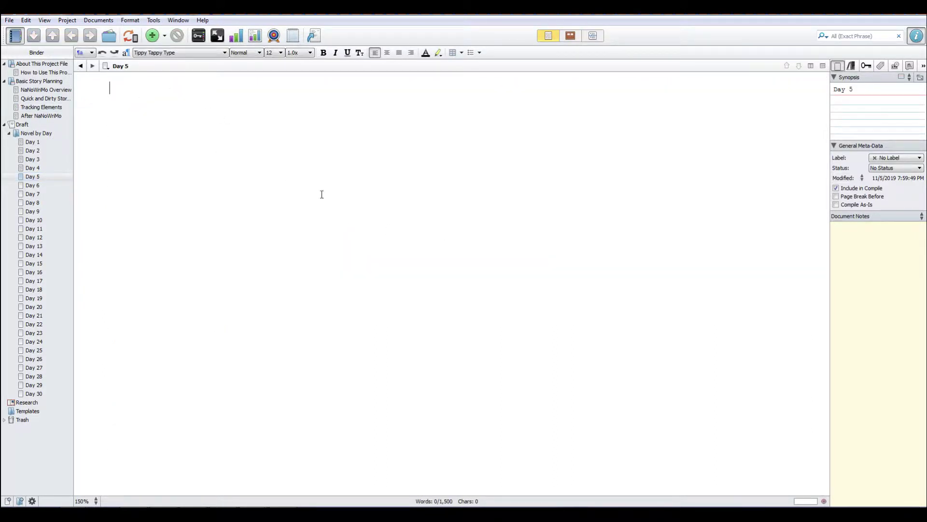
click(822, 503)
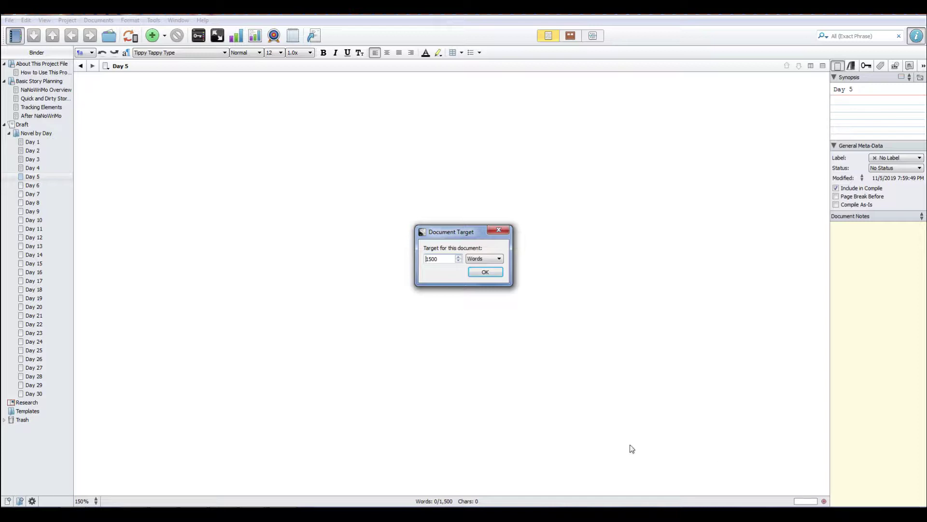
click(482, 273)
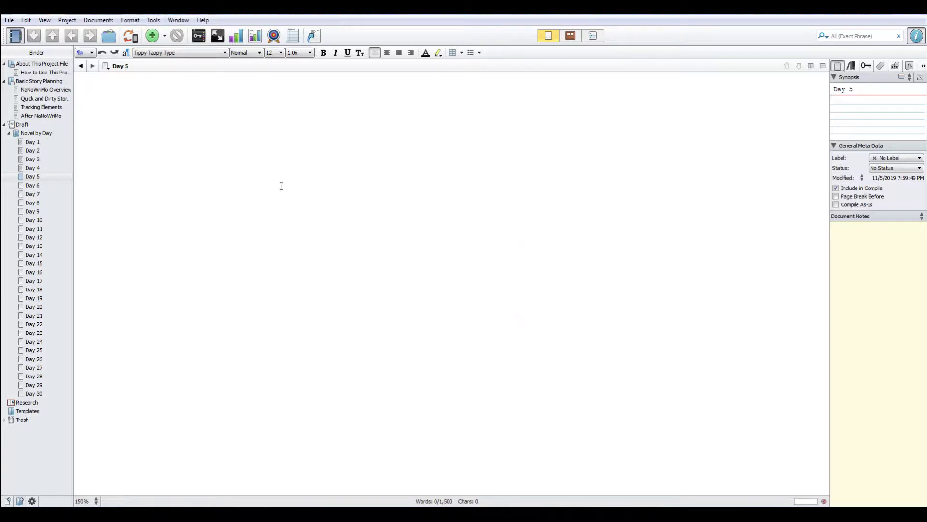
click(31, 168)
click(121, 454)
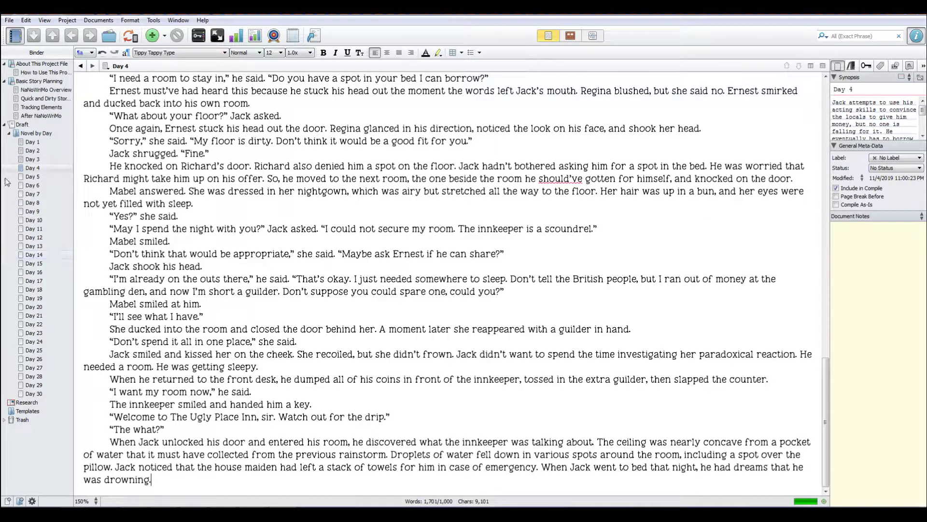
click(27, 177)
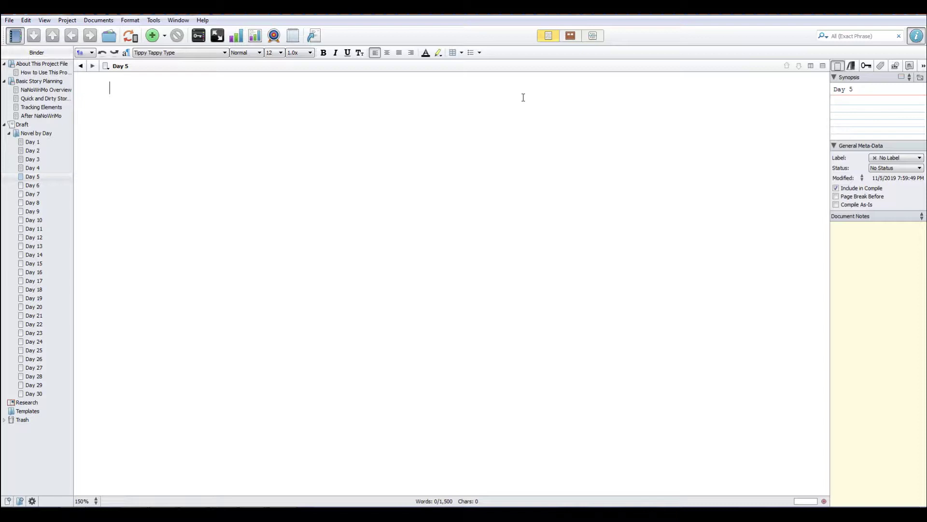
text(Jack H)
Write that Jack could not sleep that night, as much as he wanted to and tried.
key(BackSpace)
key(BackSpace)
text(could n)
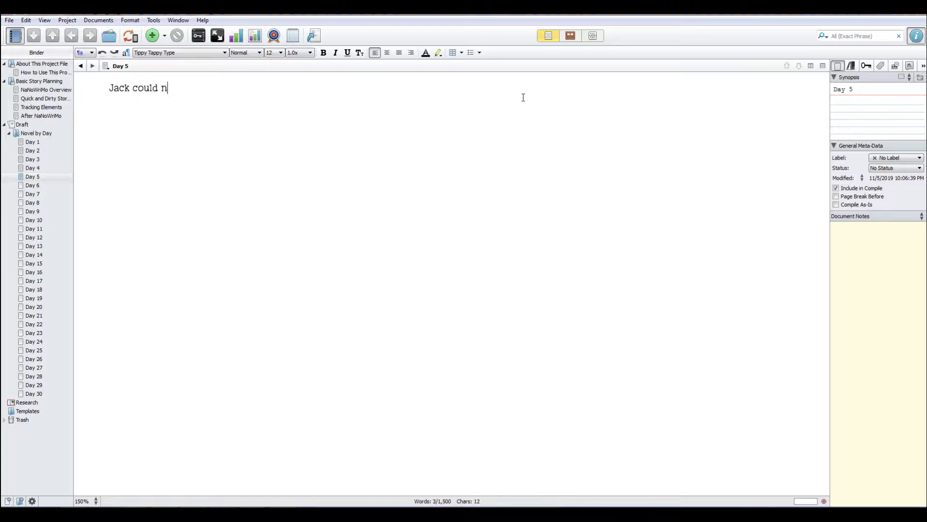
text(ot sleep that night, as mu)
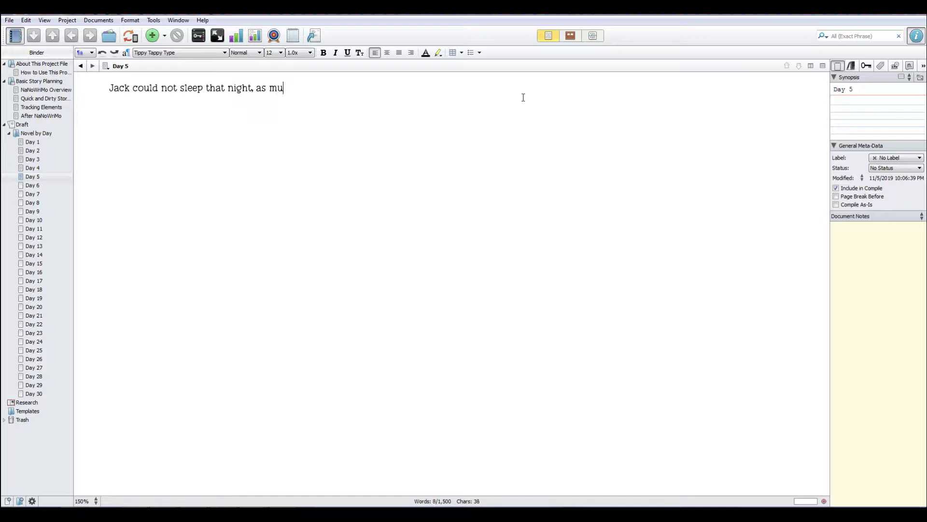
text(ch as he want)
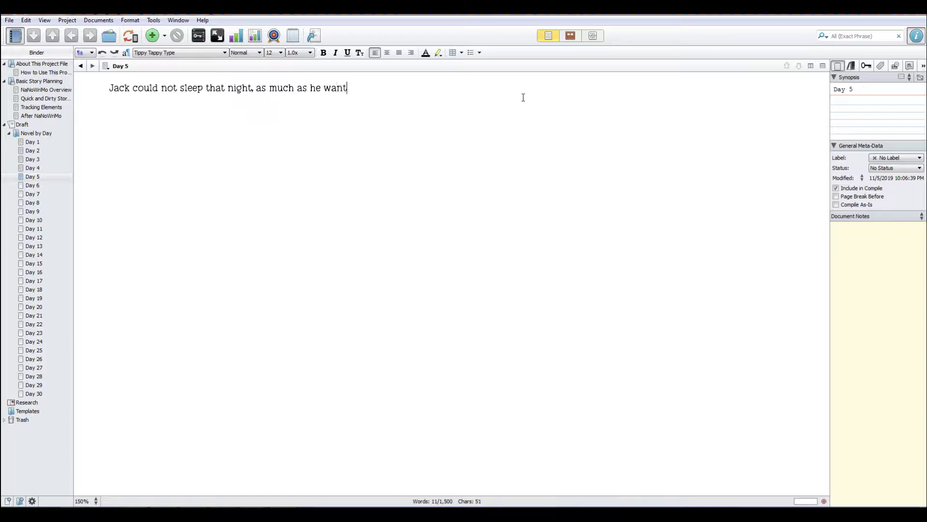
text(ed to, and all b)
key(BackSpace)
key(BackSpace)
key(BackSpace)
key(BackSpace)
text(nd as much as he tried)
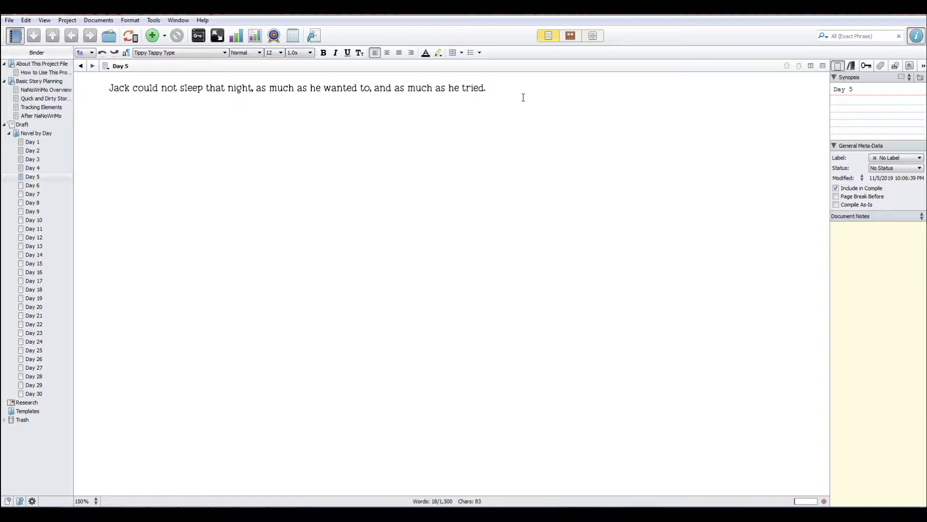
text(. As an actor, he often)
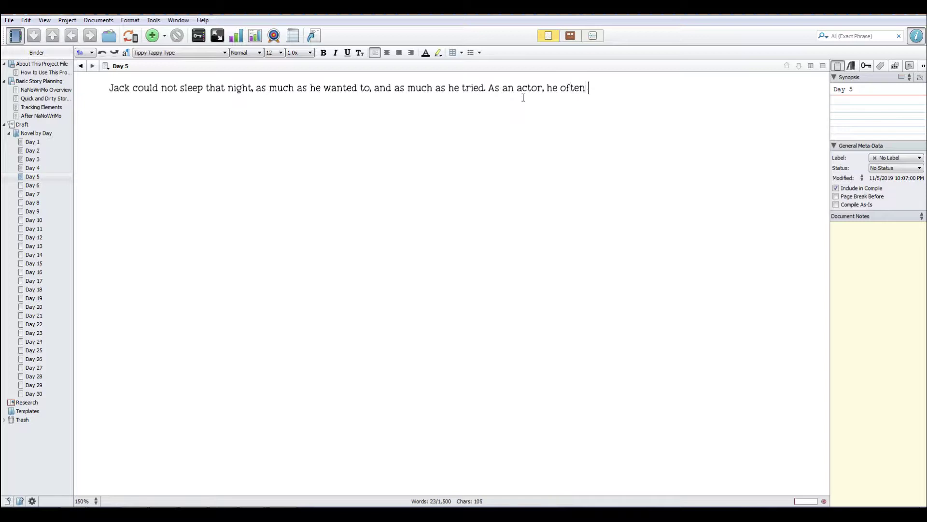
Add that as an actor he often had to perform above and beyond his usual means.
key(Left)
key(Left)
key(Left)
key(Left)
key(Left)
key(Left)
text(had)
key(End)
text(foun)
key(BackSpace)
key(BackSpace)
text(ied. As an actor, he had often found himself in situations)
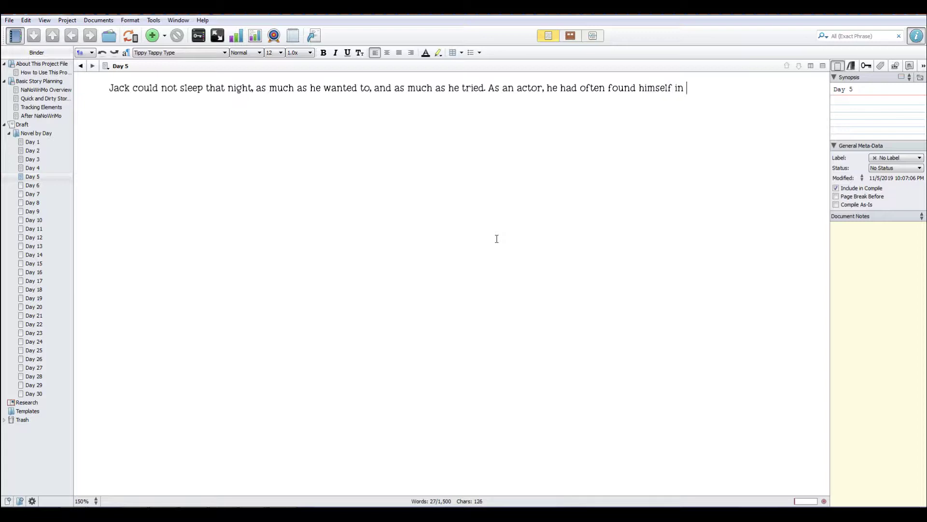
text( that )
text(re)
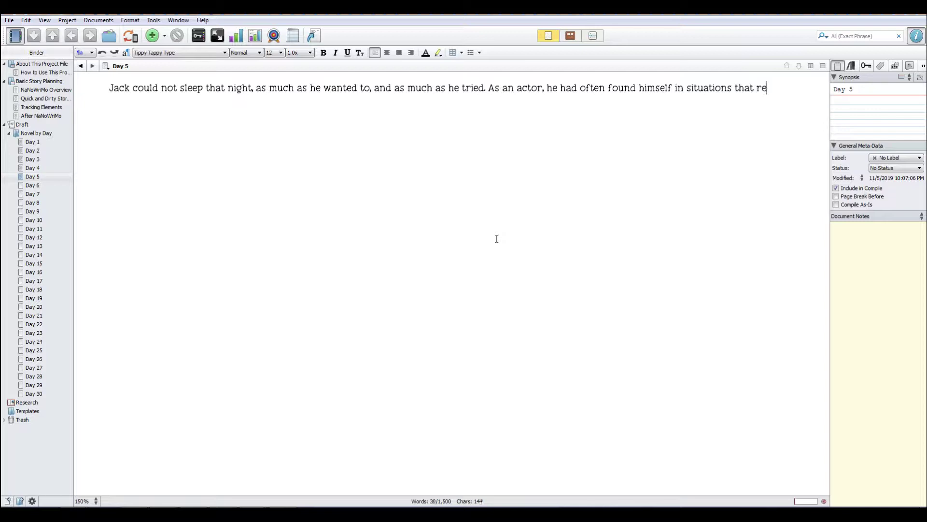
text(quired him to)
key(BackSpace)
key(BackSpace)
key(BackSpace)
key(BackSpace)
key(BackSpace)
key(BackSpace)
key(BackSpace)
key(BackSpace)
key(BackSpace)
key(BackSpace)
key(BackSpace)
key(BackSpace)
key(BackSpace)
key(BackSpace)
key(BackSpace)
key(BackSpace)
key(BackSpace)
key(BackSpace)
key(BackSpace)
key(BackSpace)
text(diffic)
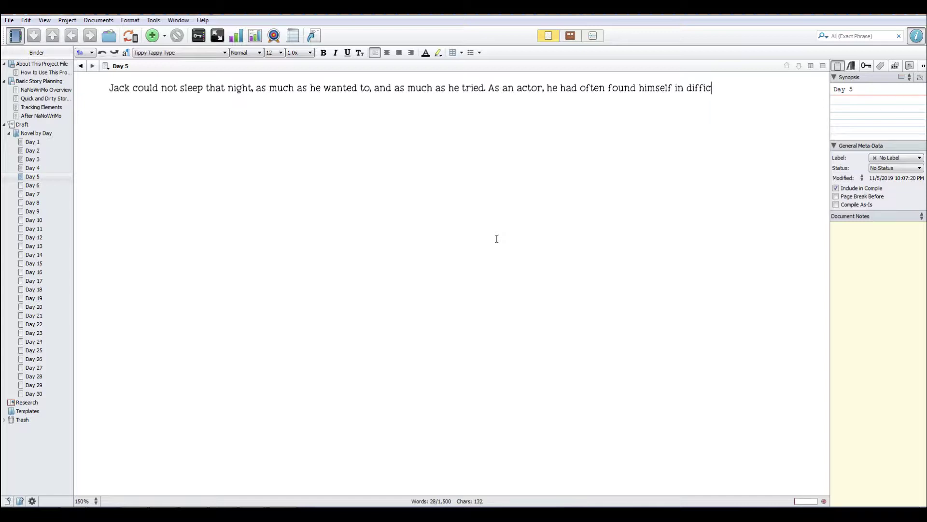
text(ult sitauations th)
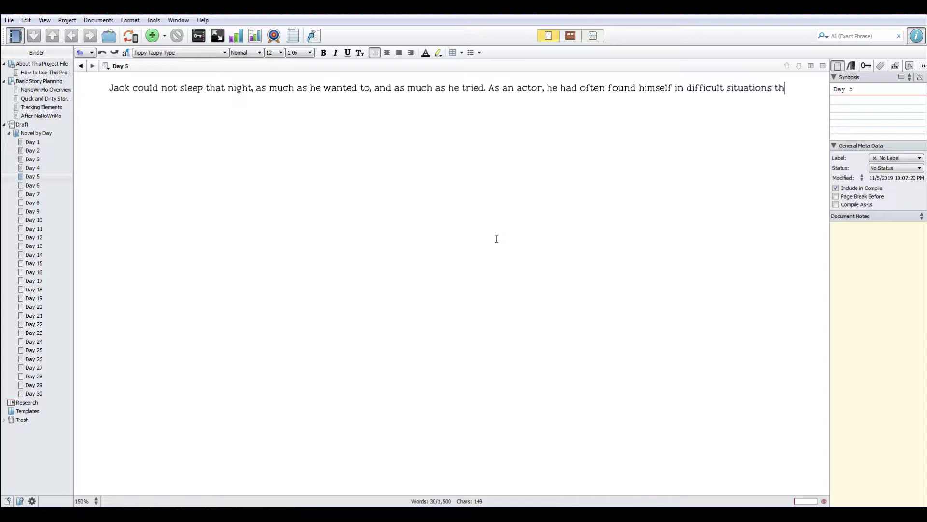
text(at required him to per)
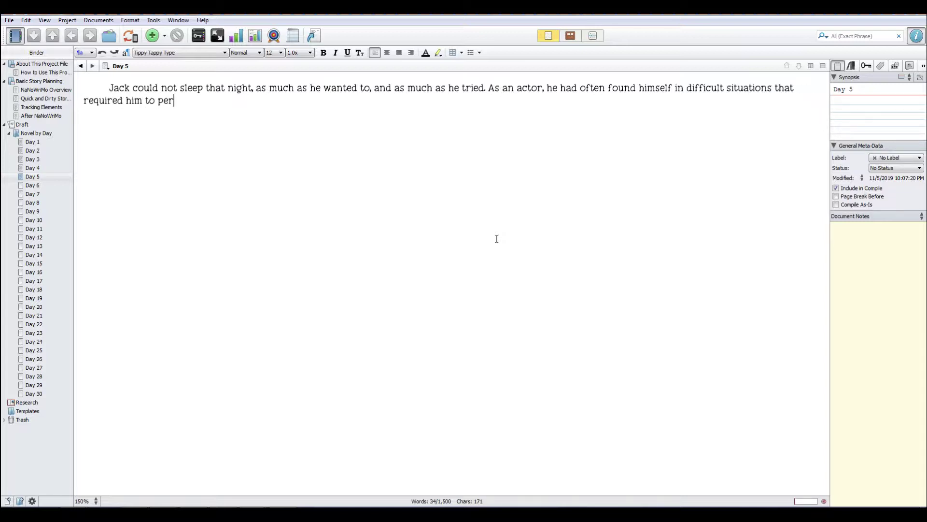
text(form above and bey)
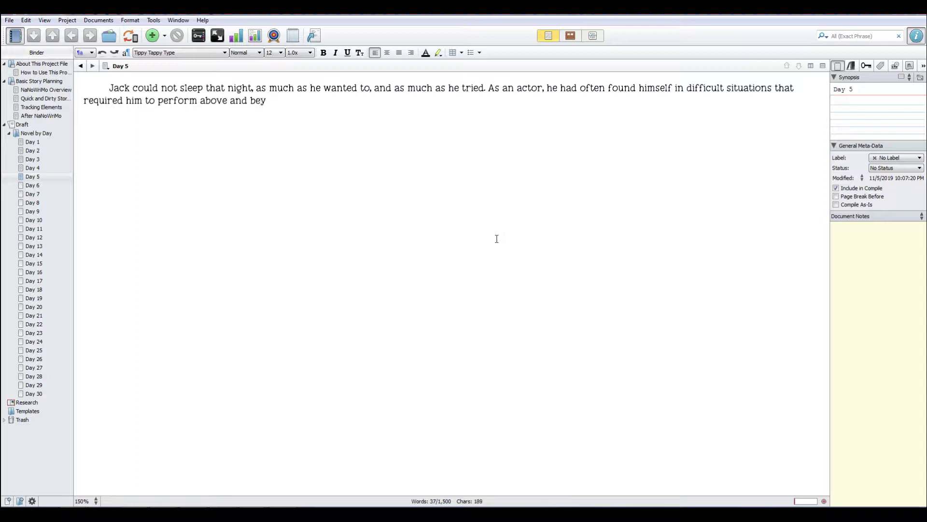
text(ond his usual me)
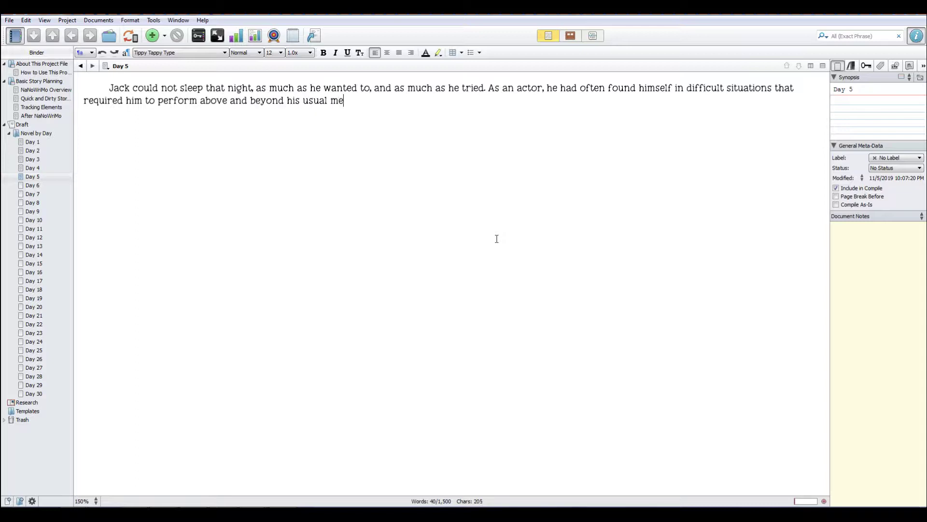
text(ans. Sometimes he would)
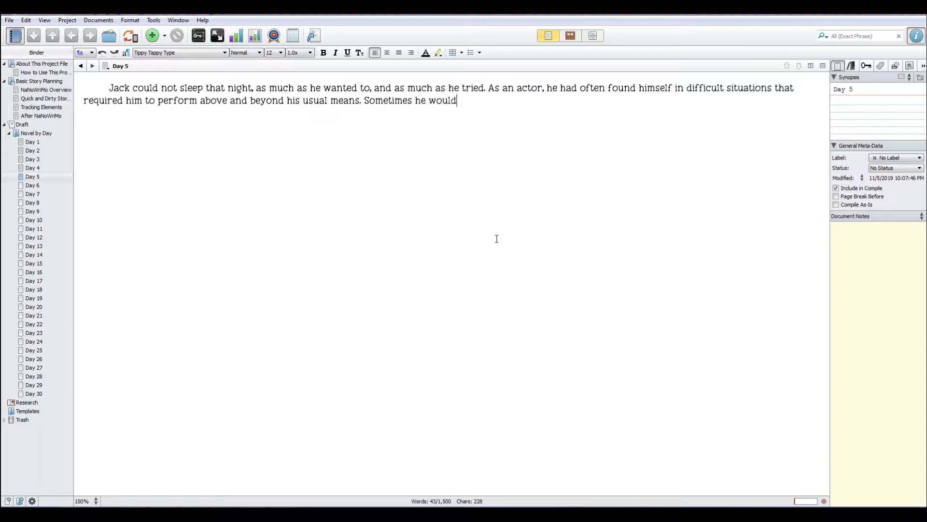
text( be asked to)
Continue with 'Sometimes he would be asked to perform a', discarding the high-kick example.
key(Right)
text(p)
key(BackSpace)
text(perform)
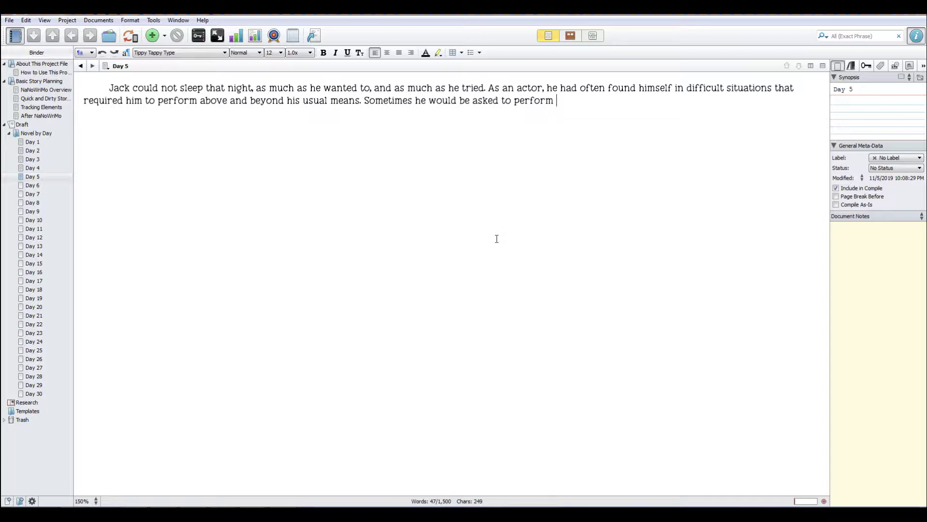
text( a high-kick in a scene w)
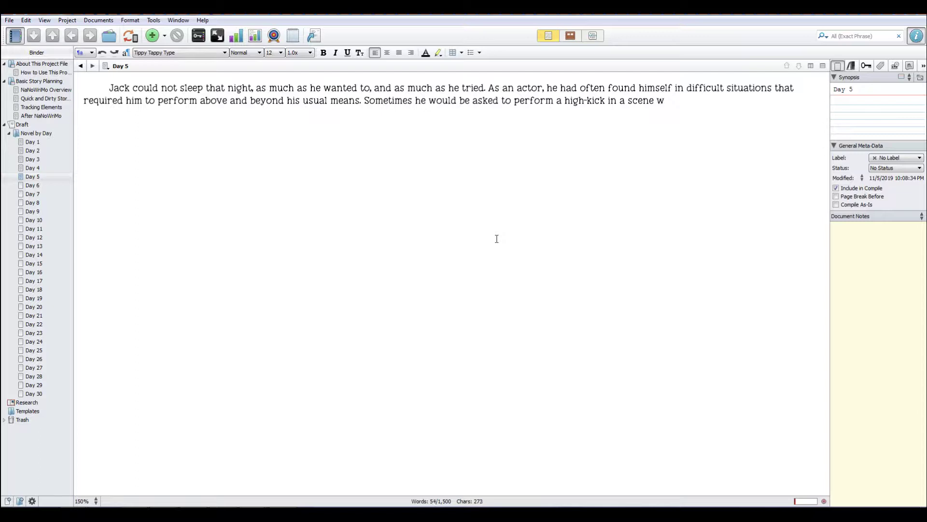
text(here he had to pretend)
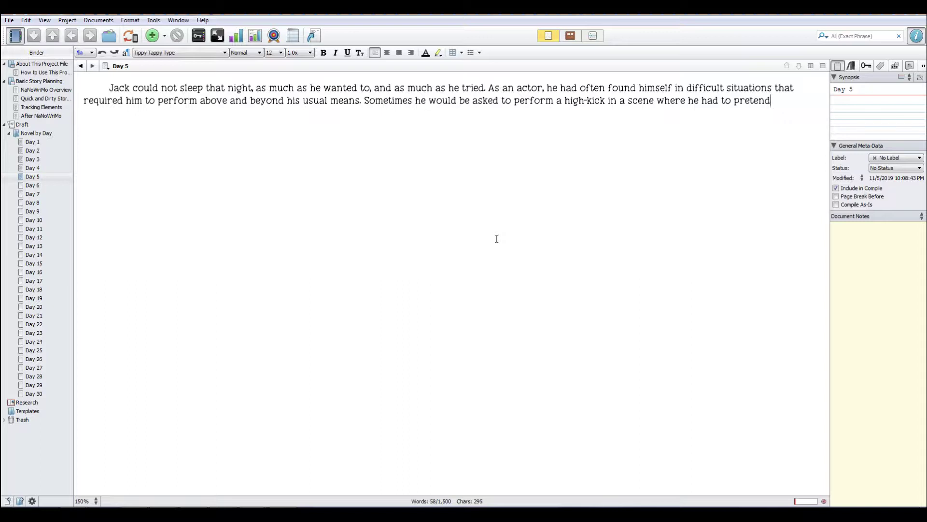
key(BackSpace)
key(BackSpace)
key(BackSpace)
key(BackSpace)
key(BackSpace)
key(BackSpace)
key(BackSpace)
key(BackSpace)
key(BackSpace)
key(BackSpace)
key(BackSpace)
key(BackSpace)
key(BackSpace)
key(BackSpace)
key(BackSpace)
key(BackSpace)
key(BackSpace)
key(BackSpace)
key(BackSpace)
key(BackSpace)
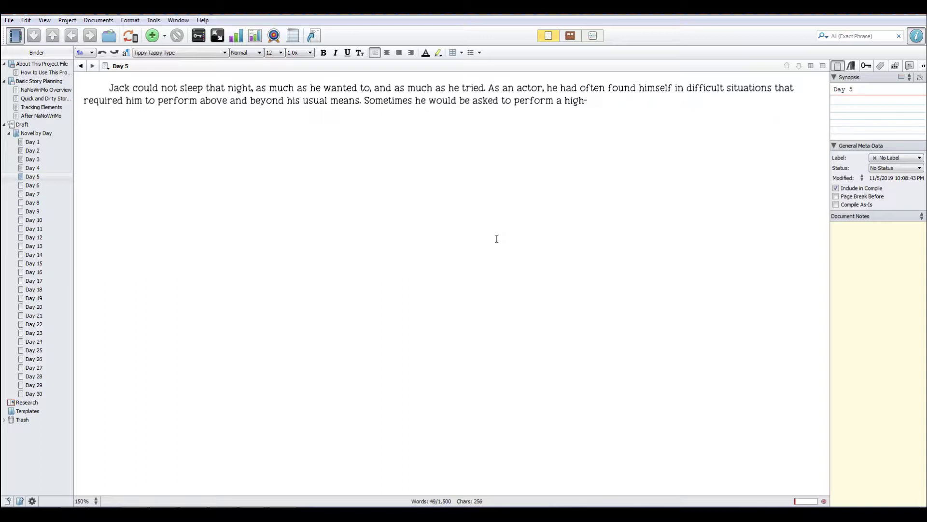
key(BackSpace)
key(BackSpace)
key(BackSpace)
key(BackSpace)
key(BackSpace)
Describe the sword fight with wooden swords and full-body contact, ending in a chest bruise.
text(swordfight  , using)
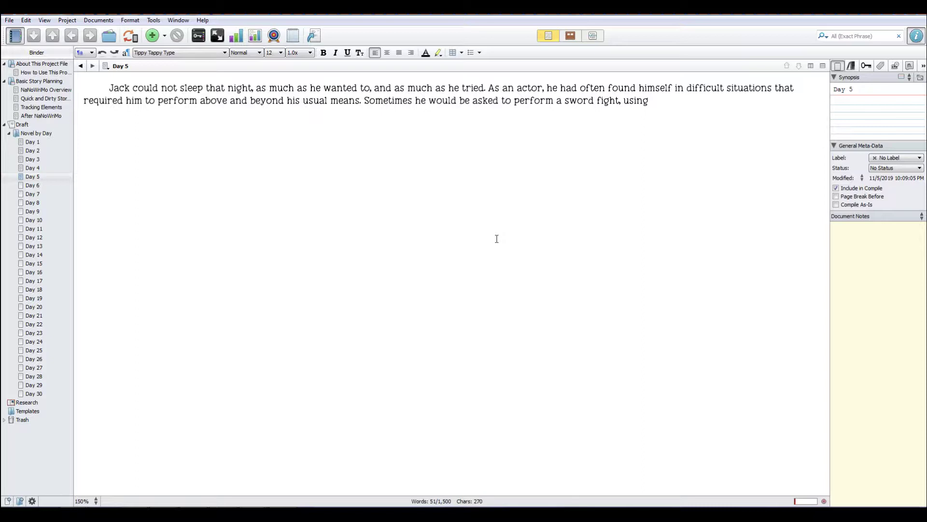
text( wooden swoe)
text(ds and )
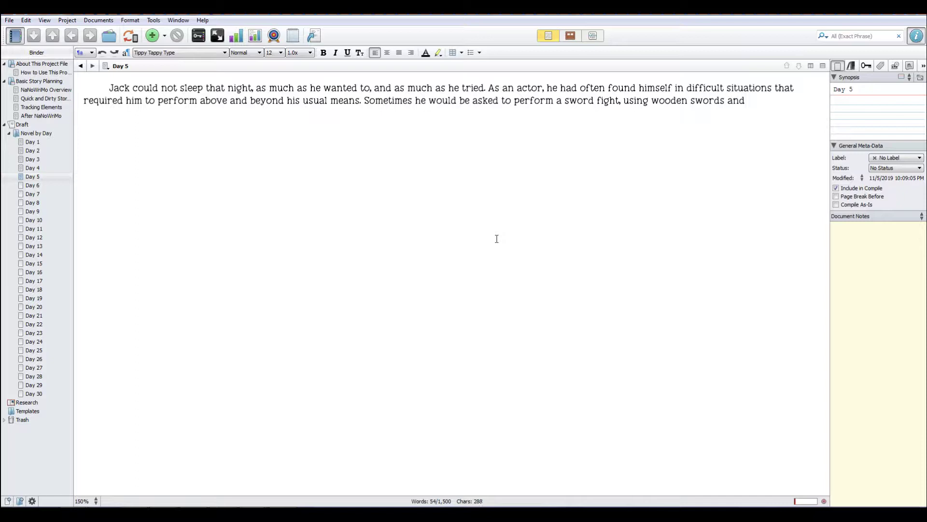
text(full)
text(-body cont)
text(act)
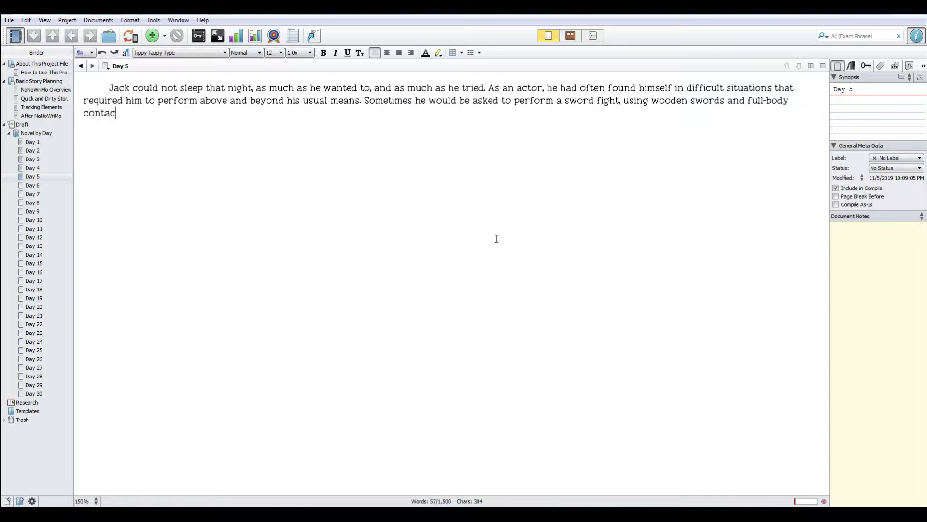
text(, which ca)
key(BackSpace)
key(BackSpace)
text(would end with )
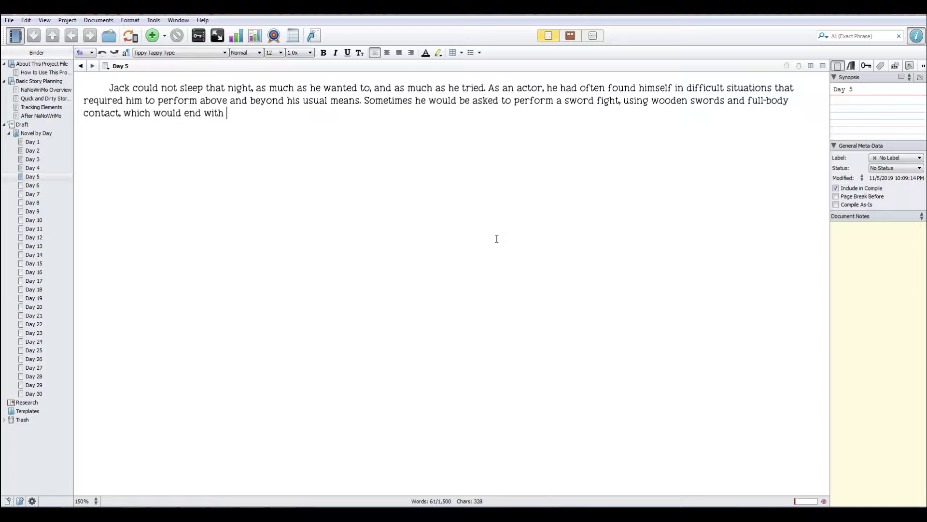
text(him receiving a bruise the the chest. )
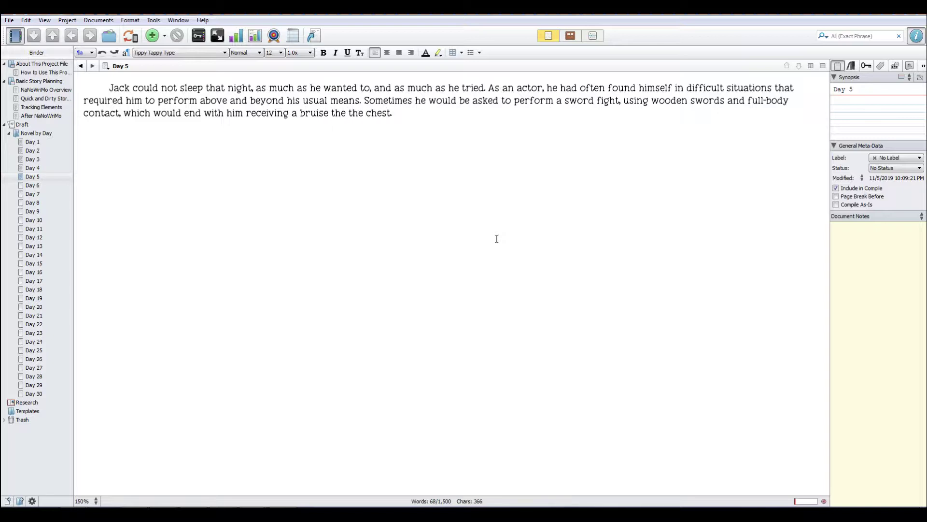
text(Over the course of )
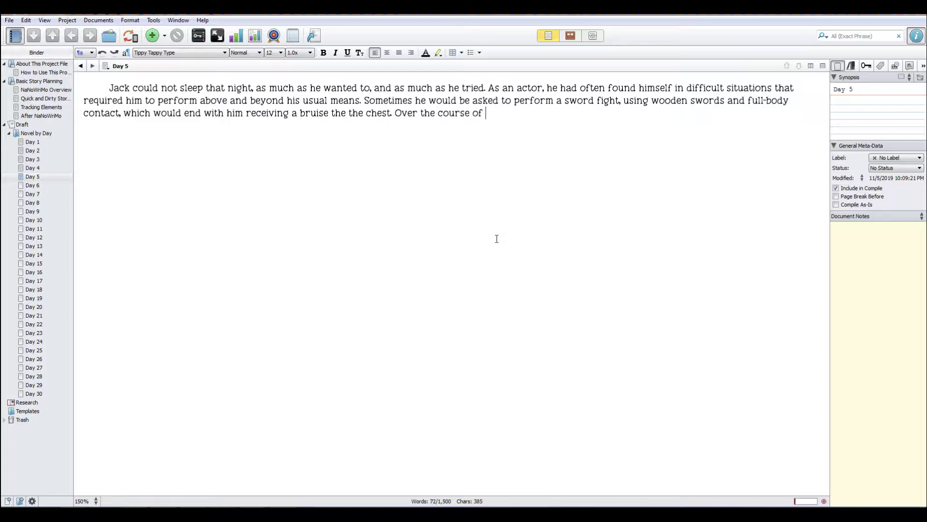
text(several nights, he would)
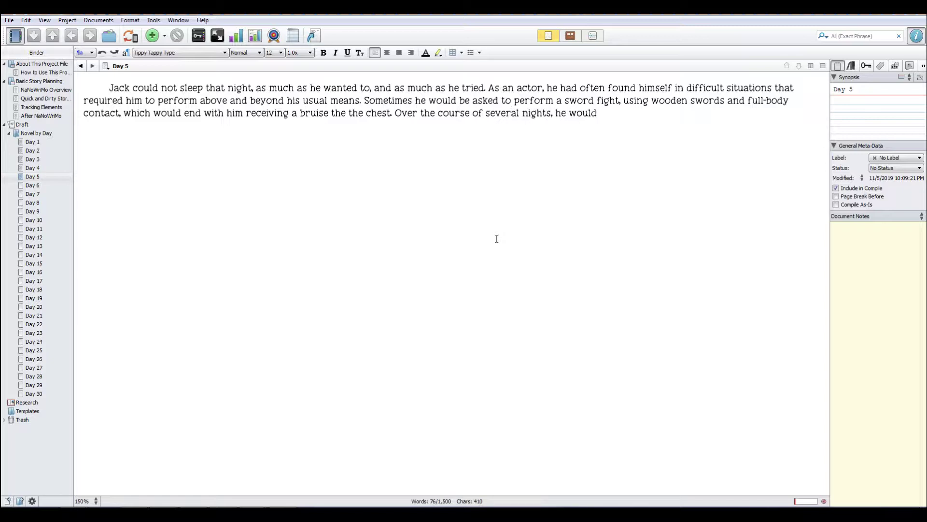
text( go to bed in pain)
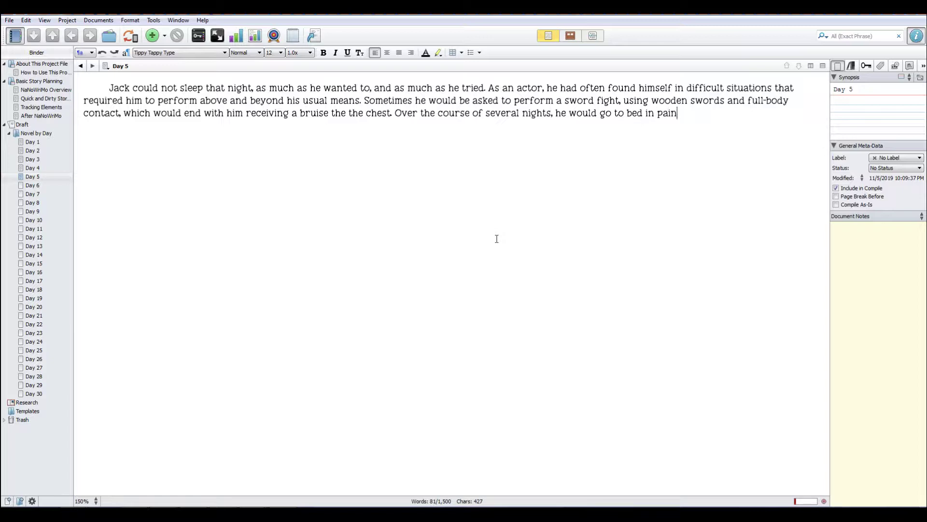
text(.)
Insert 'the bruising would be so bad that' before 'he would go to bed in pain'.
key(ctrl+Left)
key(ctrl+Left)
key(ctrl+Left)
key(ctrl+Left)
key(ctrl+Left)
text(the )
text(bruising wou)
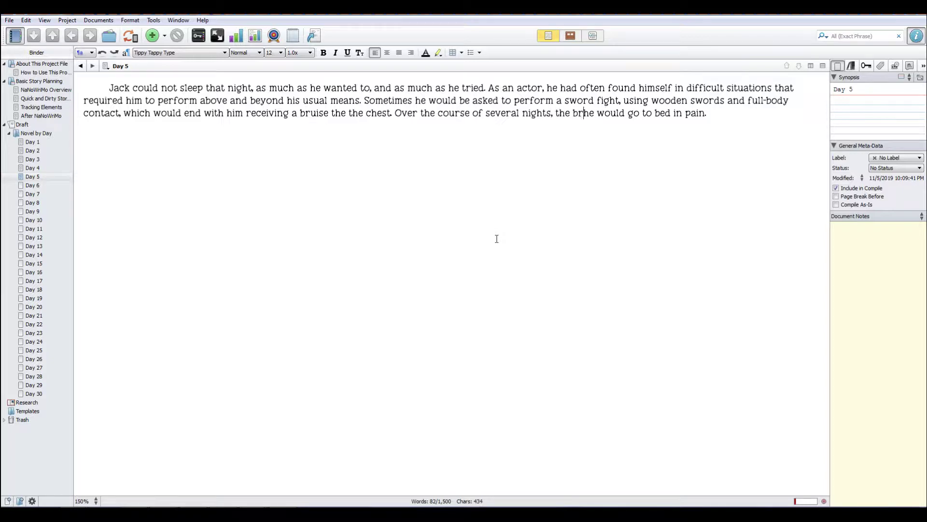
text(ld be so bad )
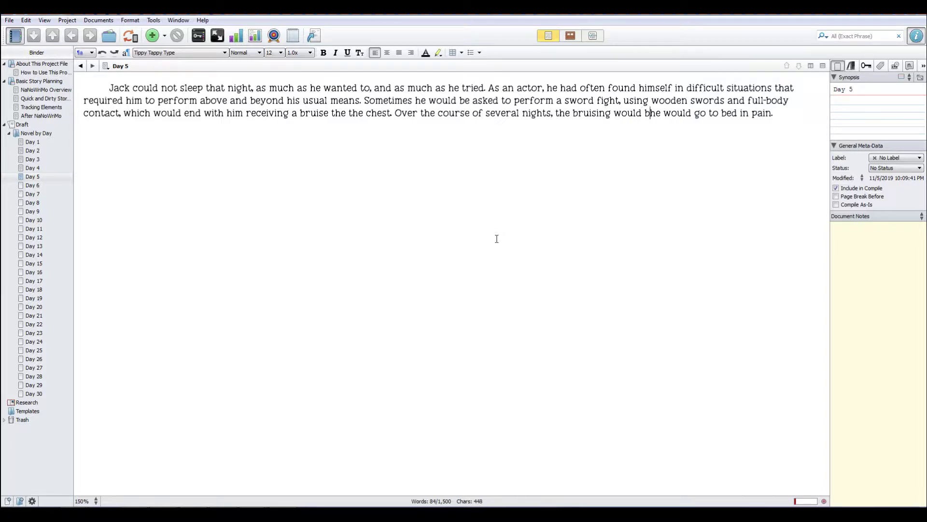
text(that)
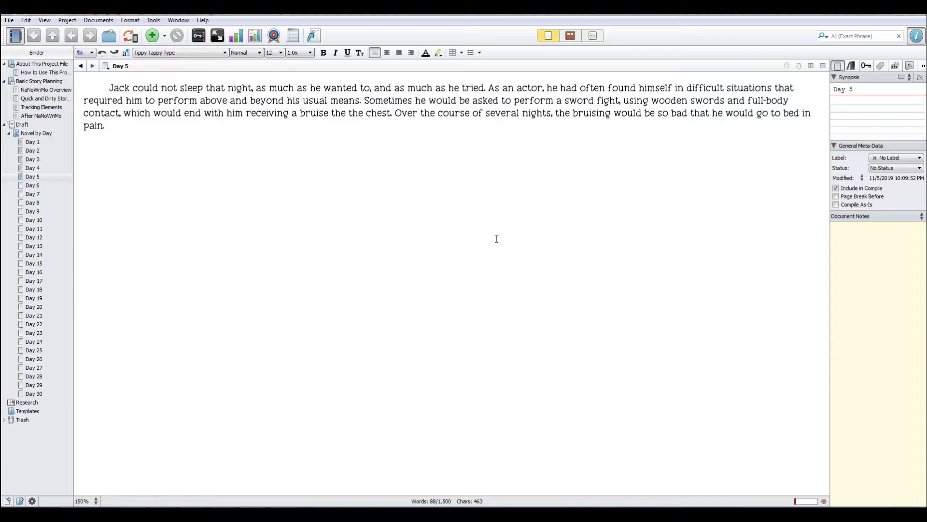
text(Typically, he would get ev)
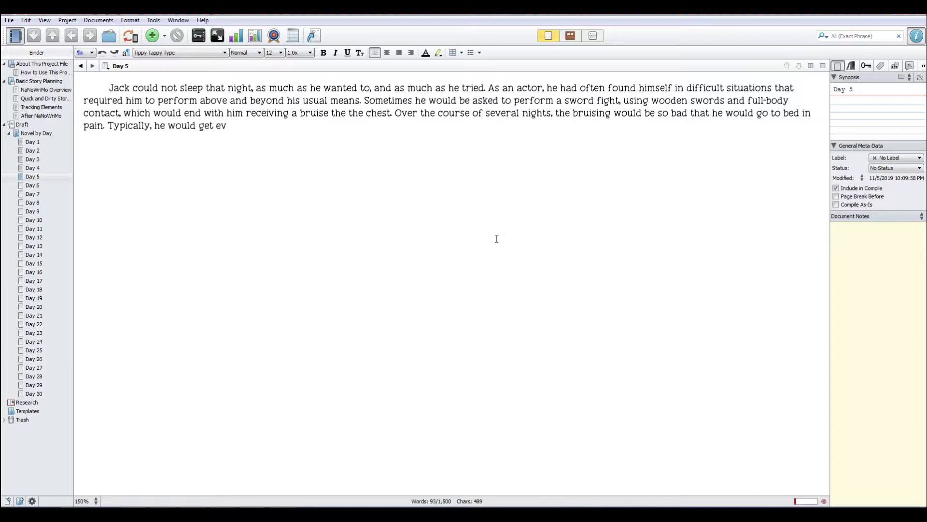
text(er)
key(BackSpace)
key(BackSpace)
key(BackSpace)
key(BackSpace)
key(BackSpace)
key(BackSpace)
key(BackSpace)
key(BackSpace)
key(BackSpace)
key(BackSpace)
key(BackSpace)
key(BackSpace)
key(BackSpace)
key(BackSpace)
key(BackSpace)
key(BackSpace)
key(BackSpace)
key(BackSpace)
key(BackSpace)
key(BackSpace)
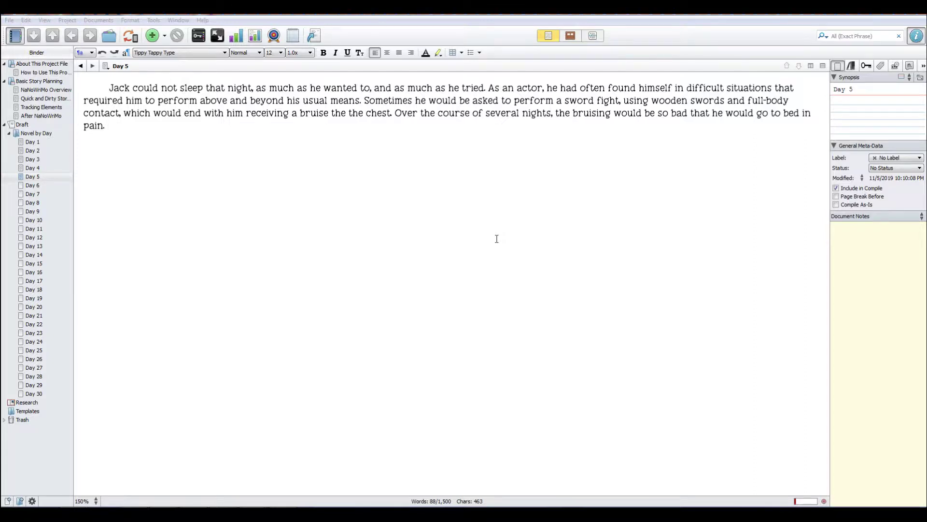
Write that Jack got up next day, clenched his teeth, and within a week stopped feeling pain.
text(B)
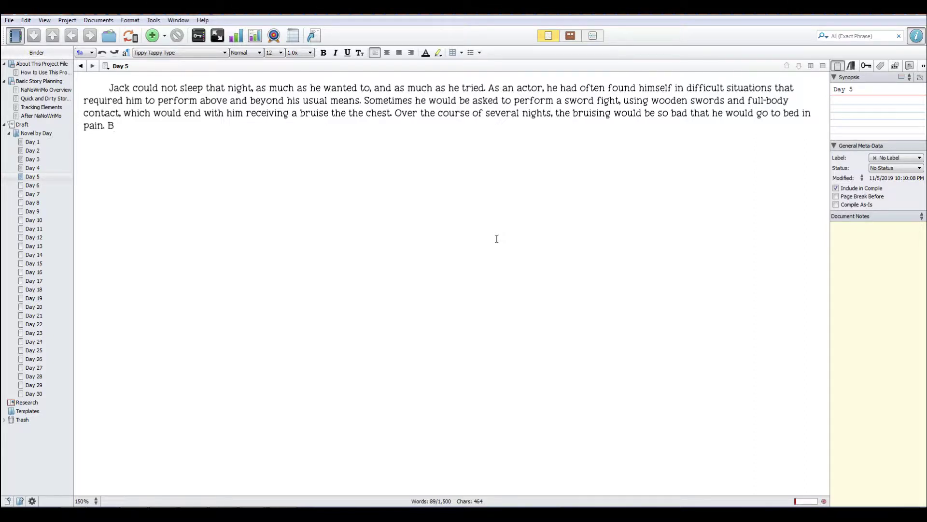
text(ut, he would get up the next day)
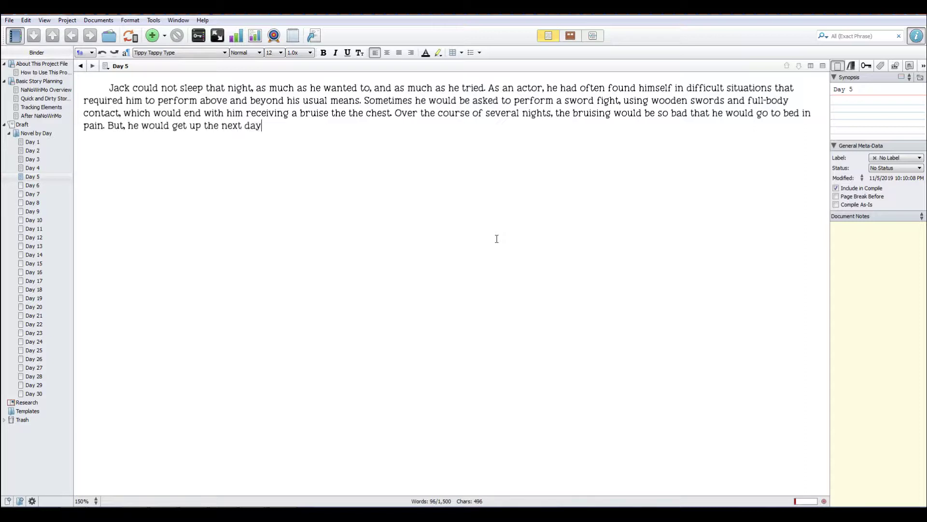
text(, clench his teeth in an ef)
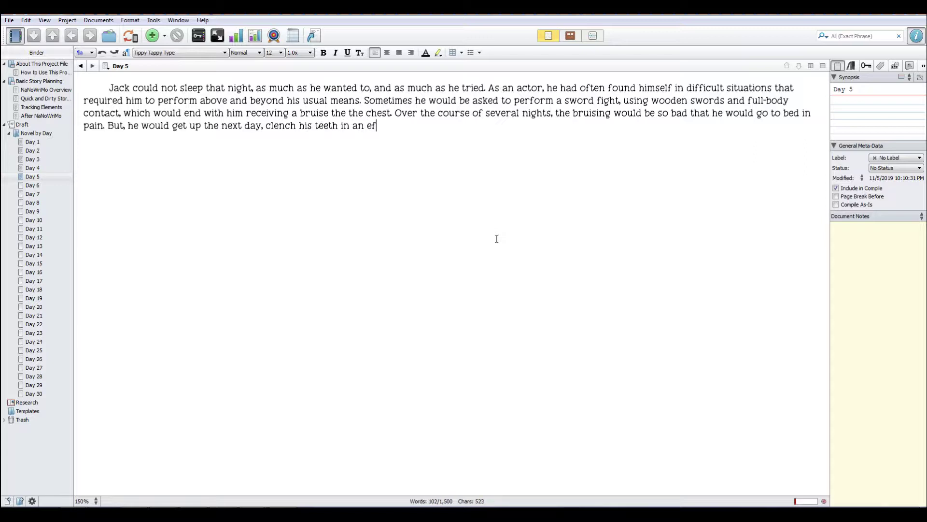
text(fort to focus on something)
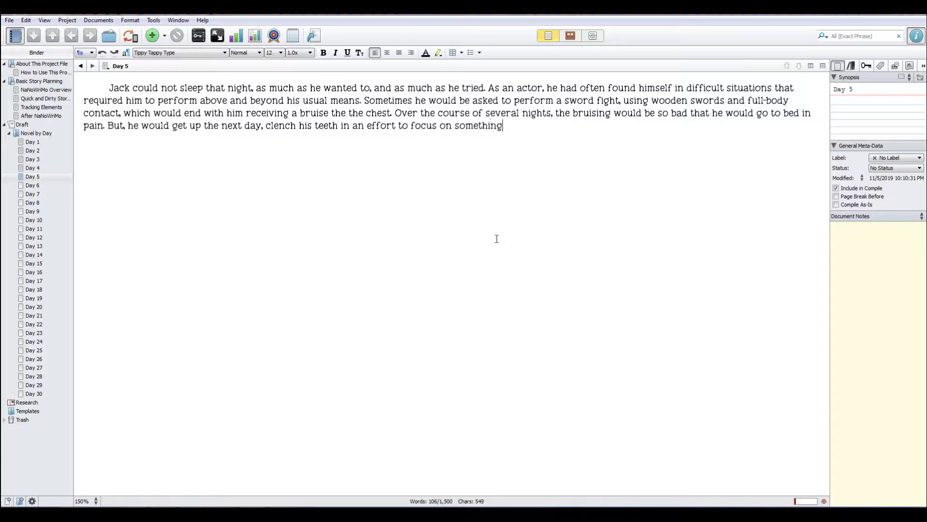
text( other than the opain)
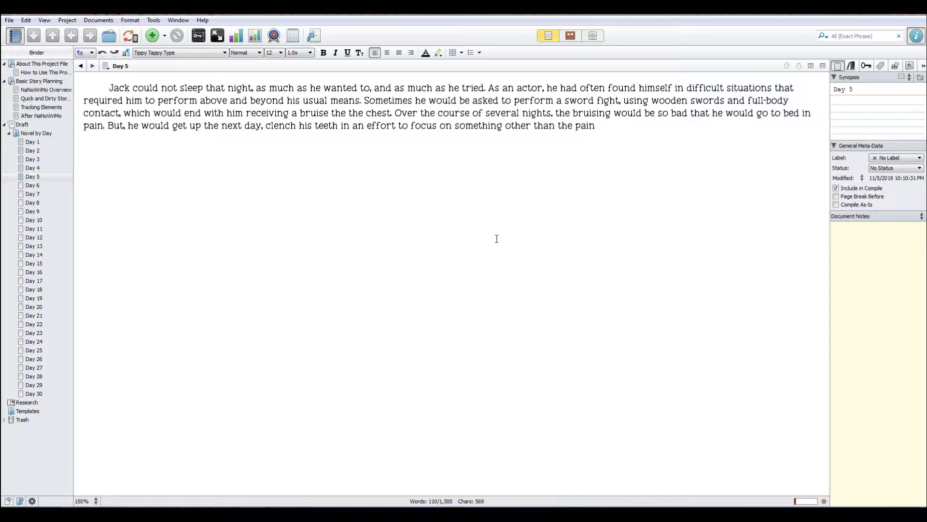
text(, giuzzle a bit of wine to n)
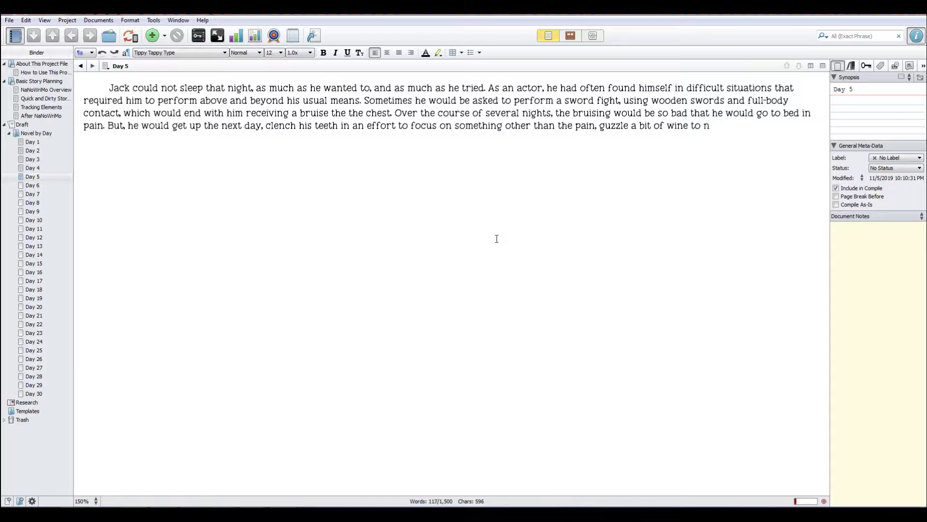
text(umb the pain, and carry on)
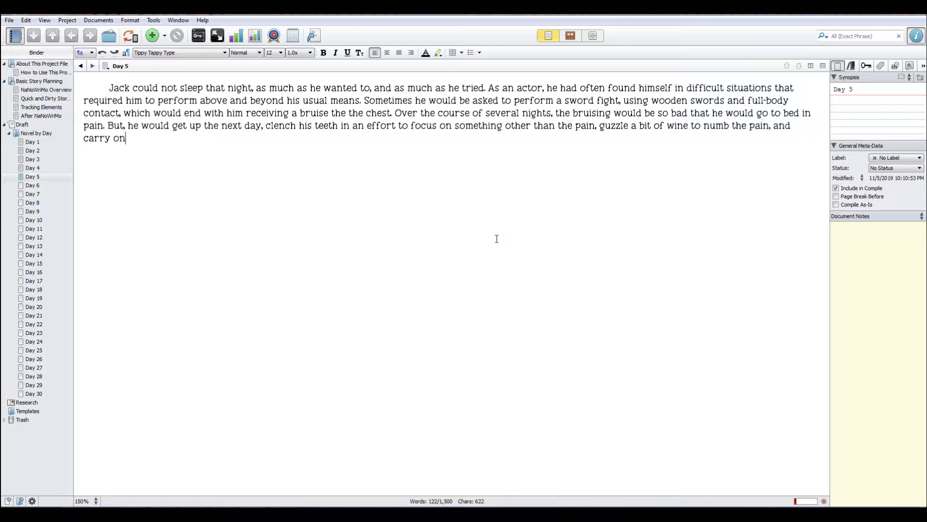
text( with the next showing, which )
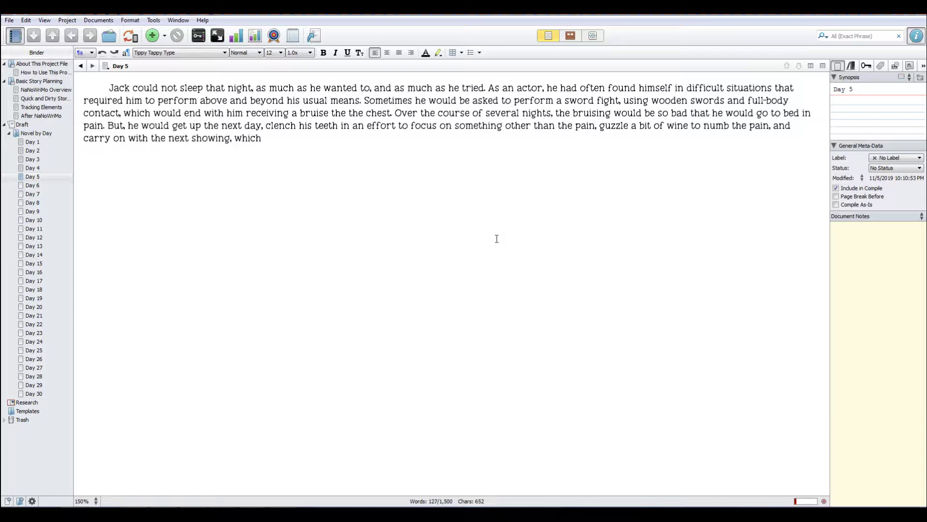
text(would, of course, lead tp)
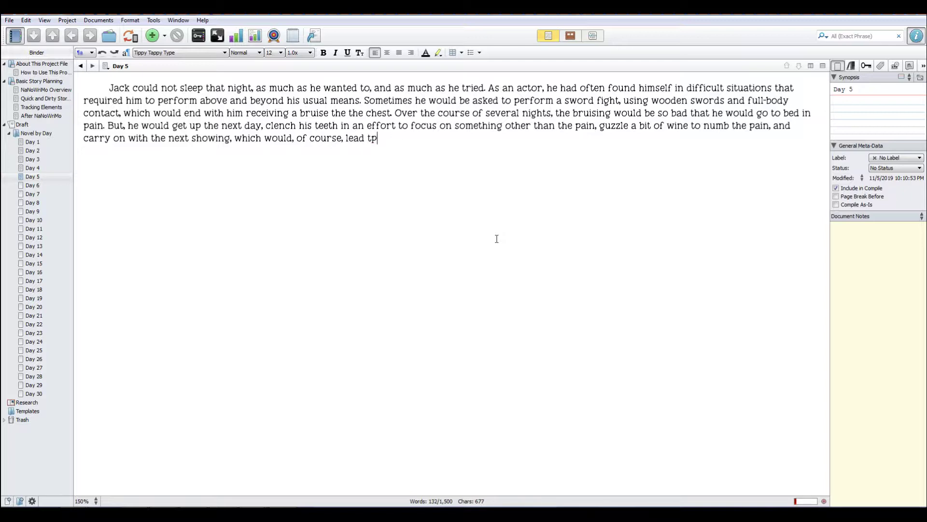
key(BackSpace)
text(o more pain. Within)
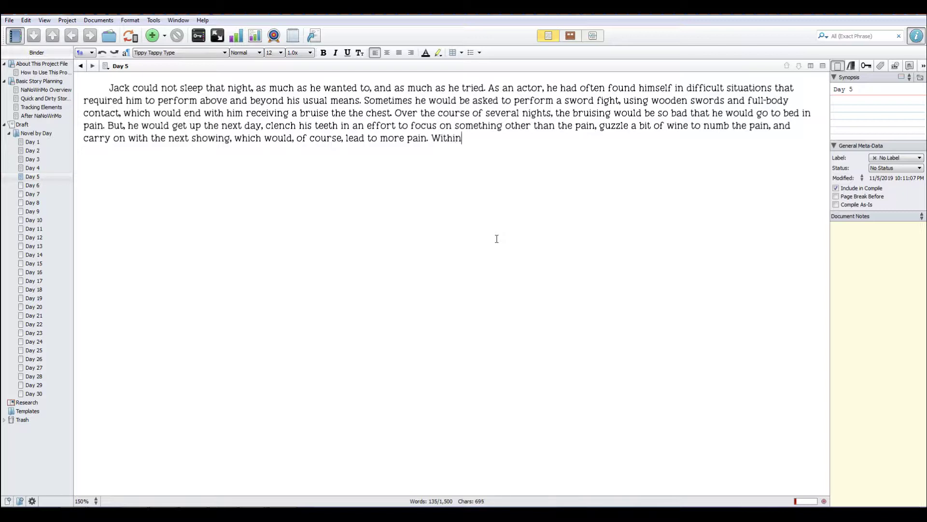
text( a week, the pain would be so )
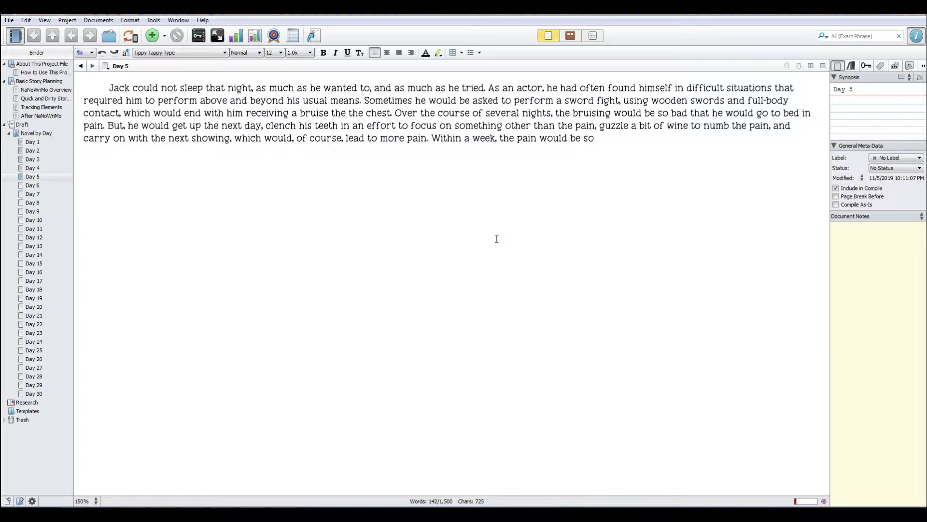
text(intense that he would n)
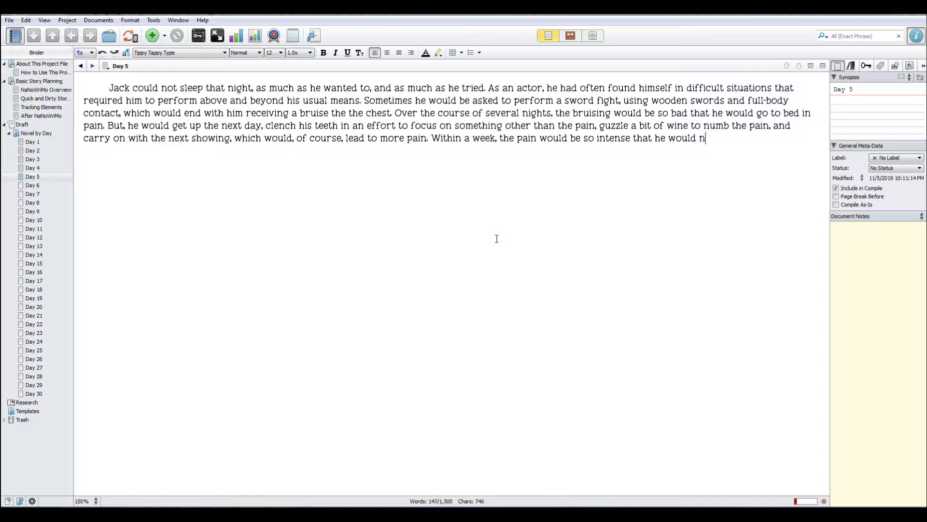
text(o longer feel it, and he would)
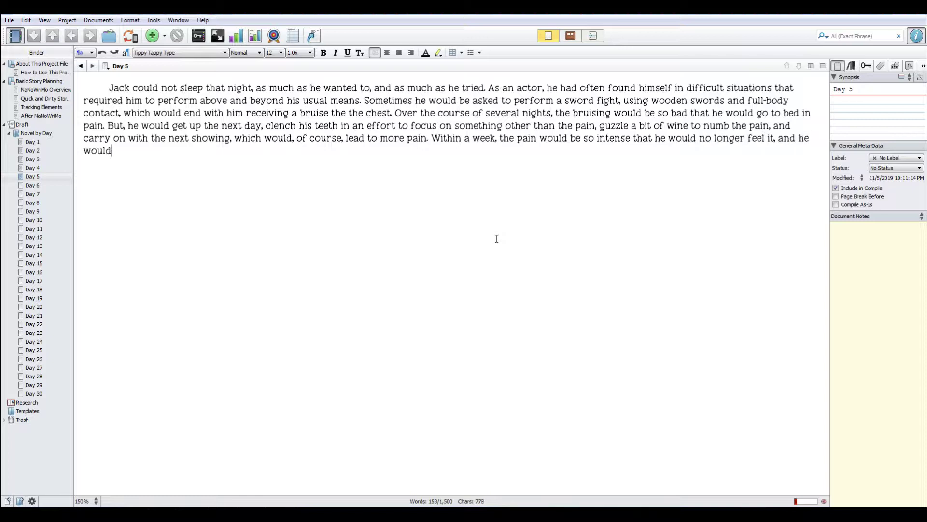
text( get to sleep just fine.)
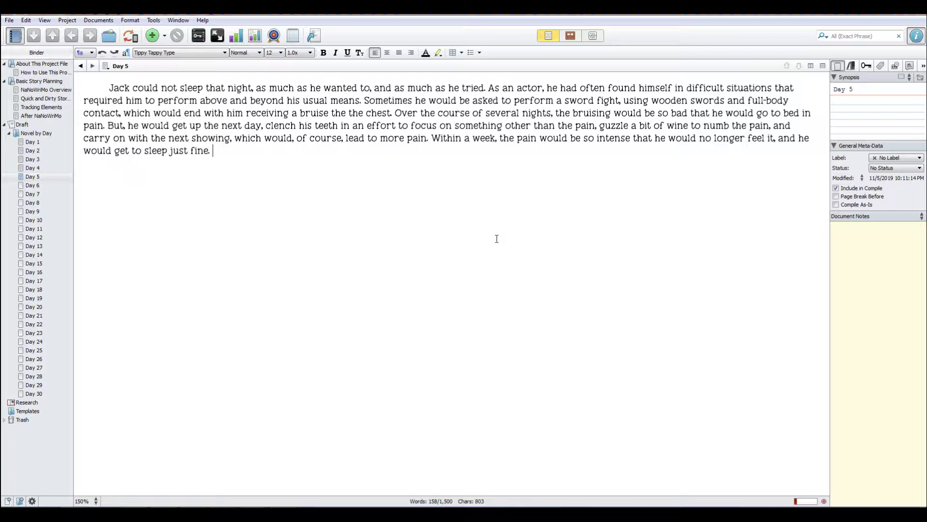
text( Over )
text(several month)
text(s of each)
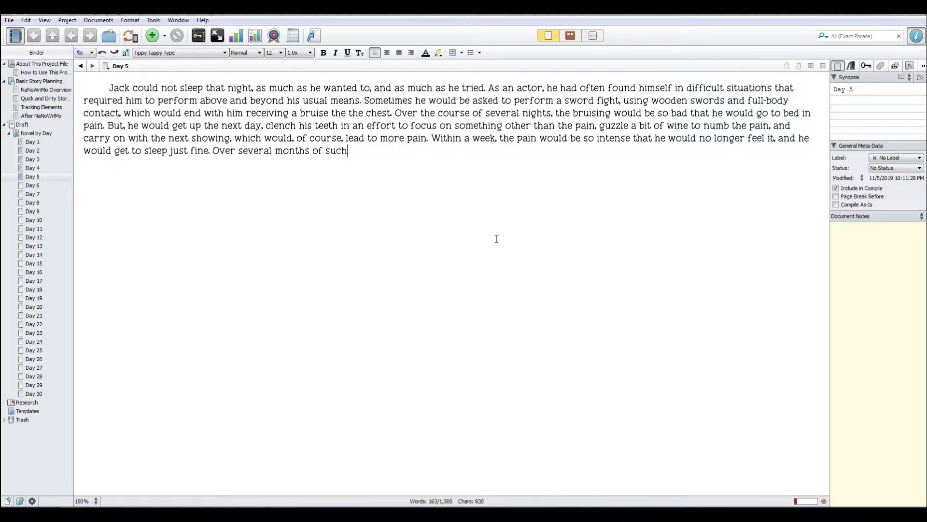
Add that after months of such pain he learned to ignore the bruising.
key(BackSpace)
key(BackSpace)
key(BackSpace)
key(BackSpace)
key(BackSpace)
text(incruing such p)
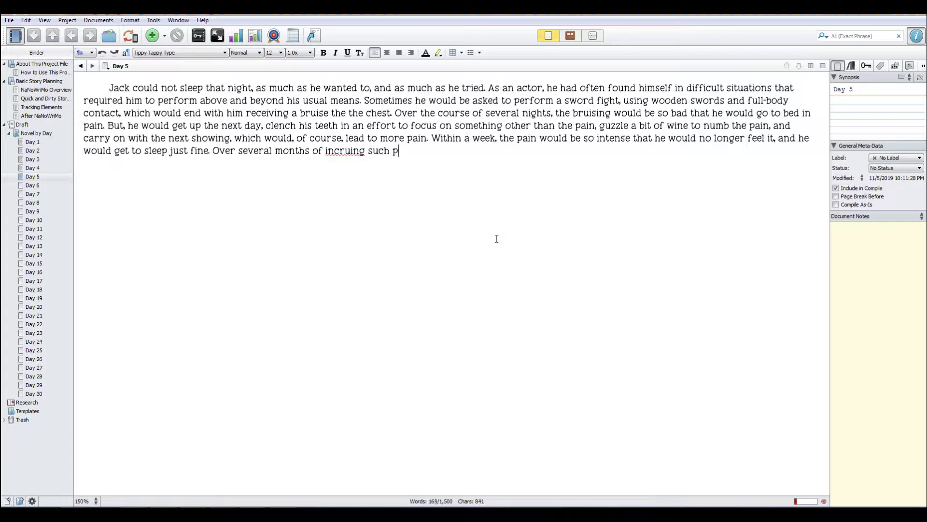
text(ain, he would learn )
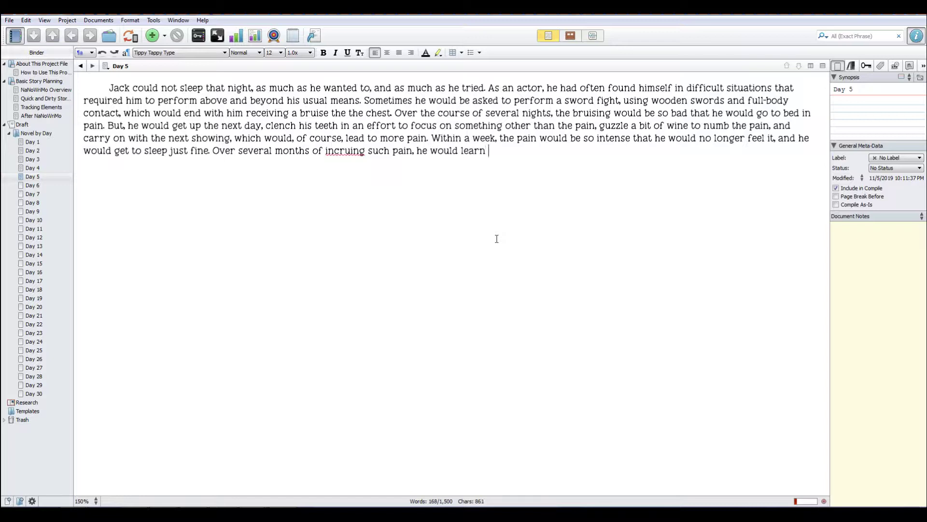
text(how to numb all of hi)
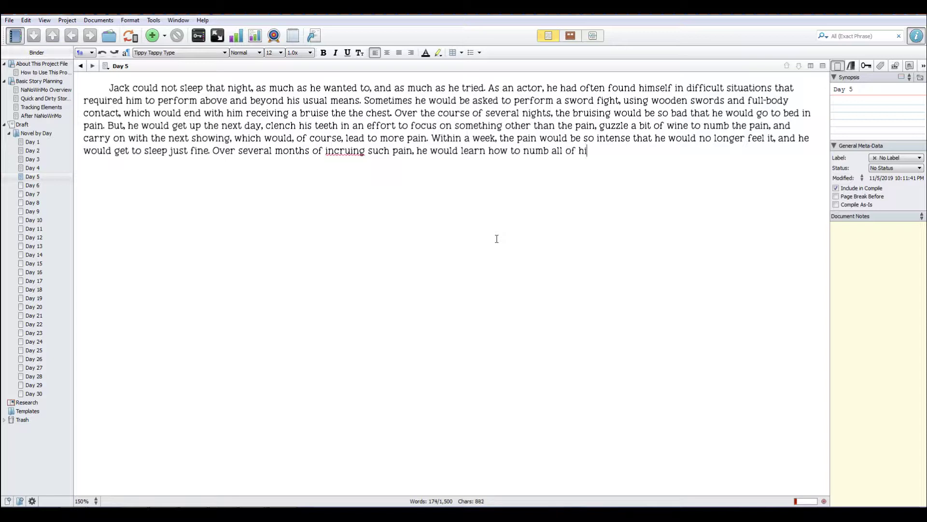
text(s sense)
key(BackSpace)
key(BackSpace)
key(BackSpace)
key(BackSpace)
key(BackSpace)
key(BackSpace)
key(BackSpace)
key(BackSpace)
key(BackSpace)
key(BackSpace)
key(BackSpace)
key(BackSpace)
key(BackSpace)
key(BackSpace)
key(BackSpace)
key(BackSpace)
key(BackSpace)
key(BackSpace)
key(BackSpace)
key(BackSpace)
text(ignore th)
key(BackSpace)
text(e)
text( bruisin)
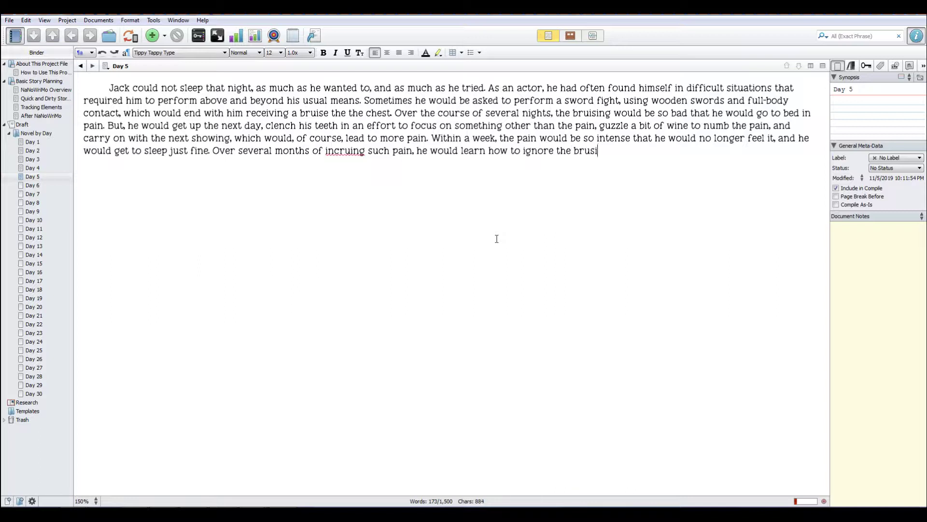
text(g)
key(BackSpace)
key(BackSpace)
key(BackSpace)
key(BackSpace)
text(ising)
Correct the misspelt word 'incruing' in the earlier sentence.
click(352, 151)
key(Up)
key(Down)
key(BackSpace)
text(e)
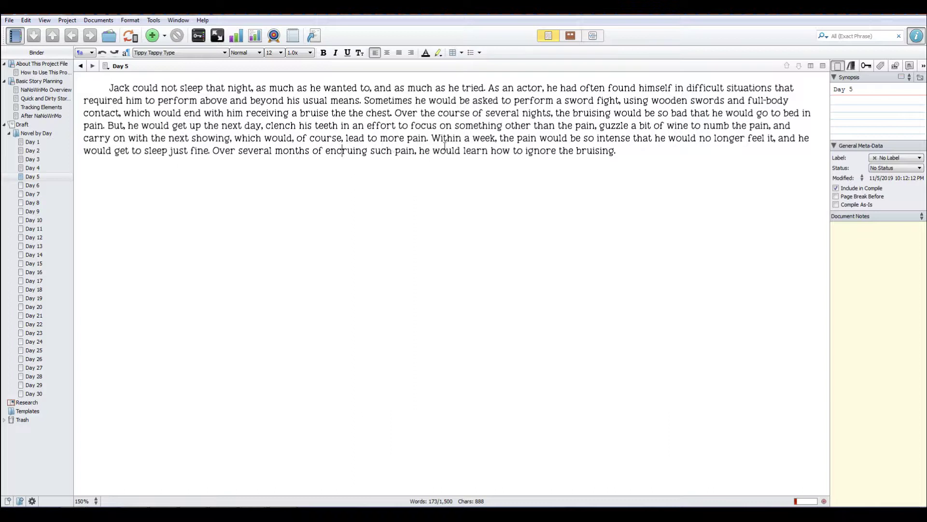
Add that his body grew callous, so he no longer worried about losing sleep from pain.
click(491, 150)
text(and carry on as if he )
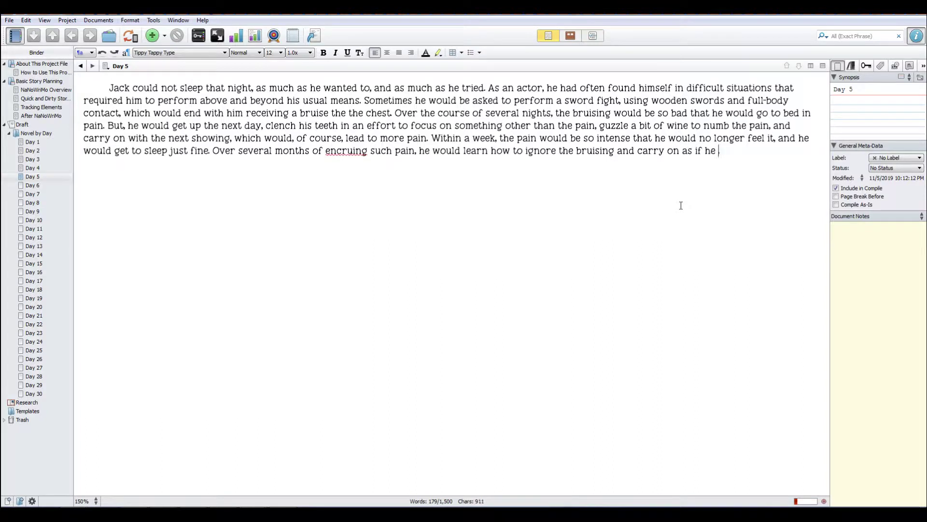
text(had no injury at all.)
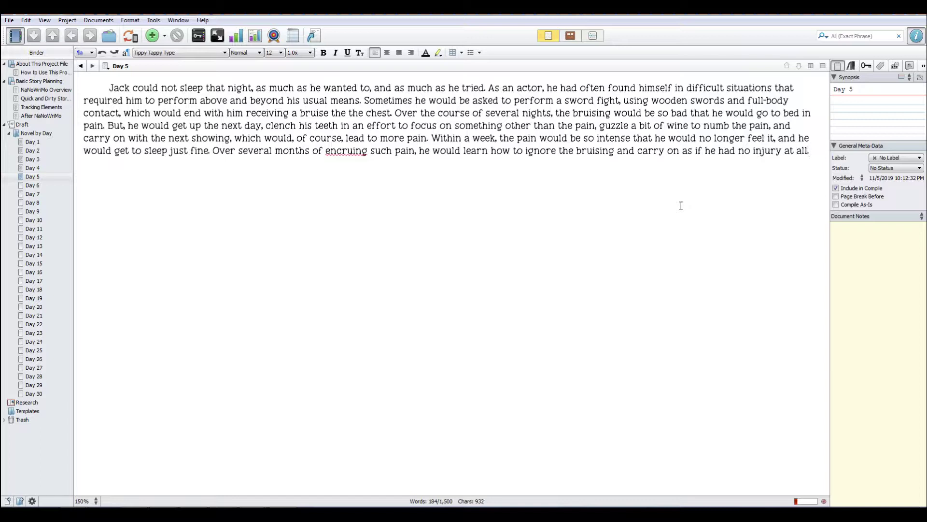
text( Given enough abuse an)
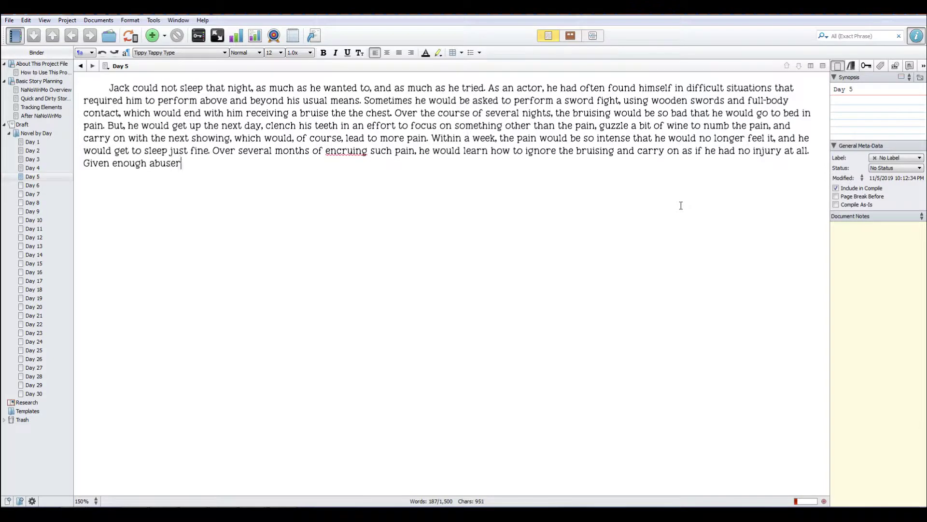
text(d his body would devel)
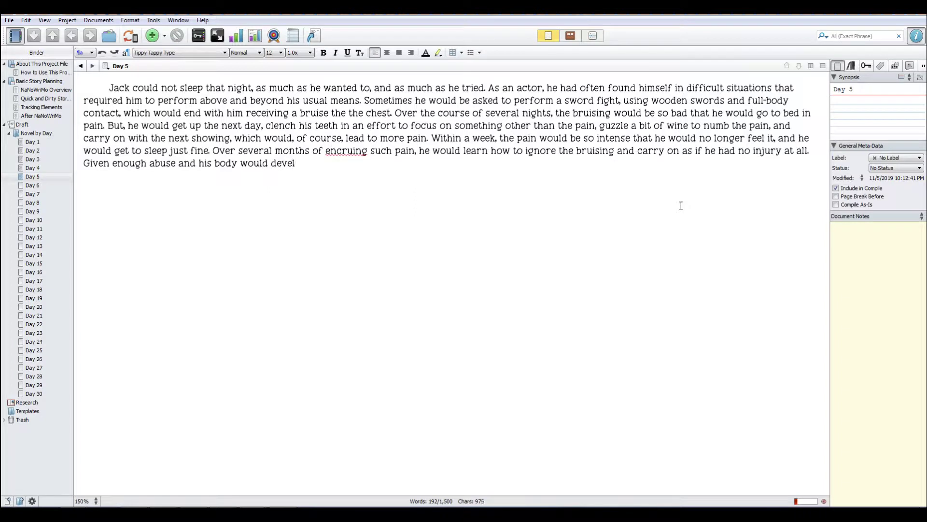
text(op a callous to the pain.)
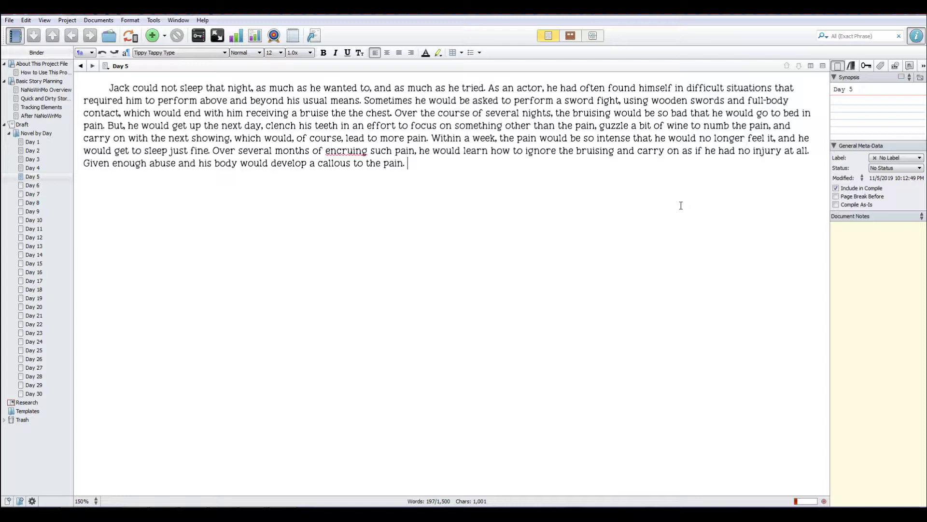
text(And thanlks to this ca)
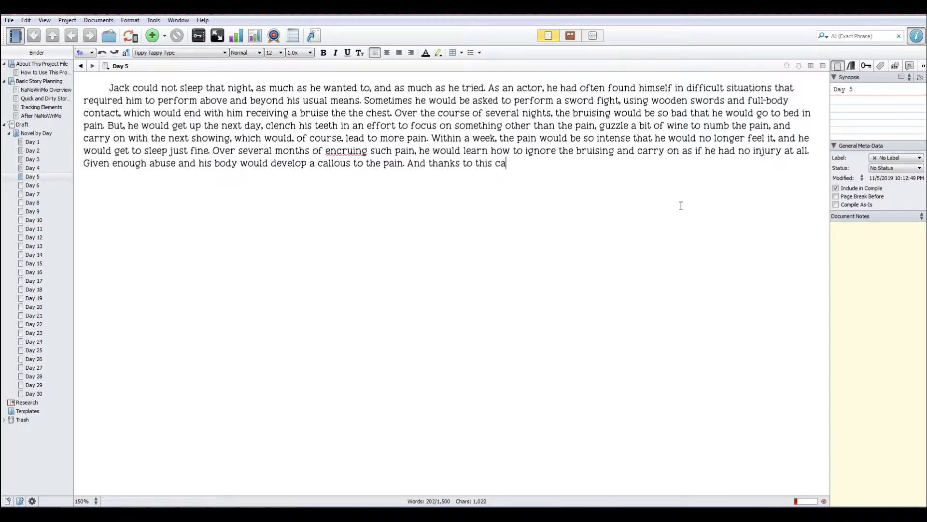
text(llousness, he no longer worre)
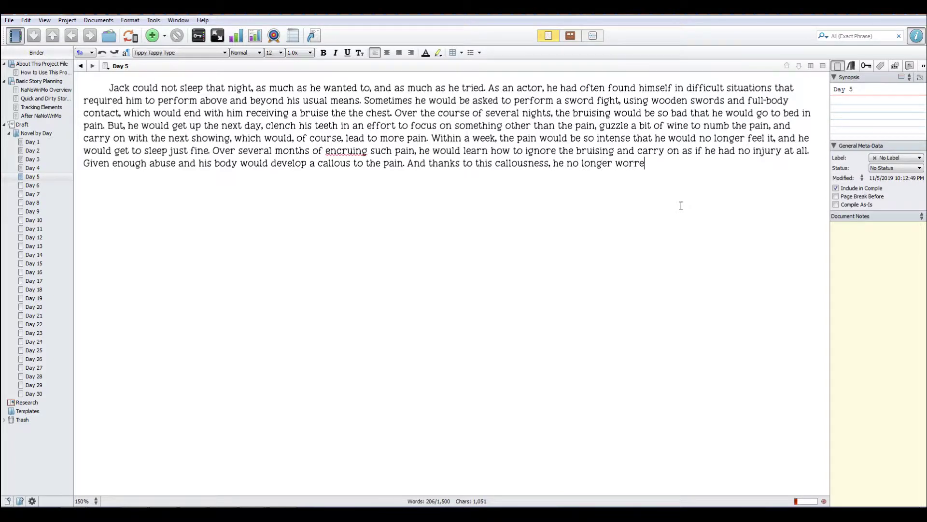
key(BackSpace)
text(ied about losing sleep from the)
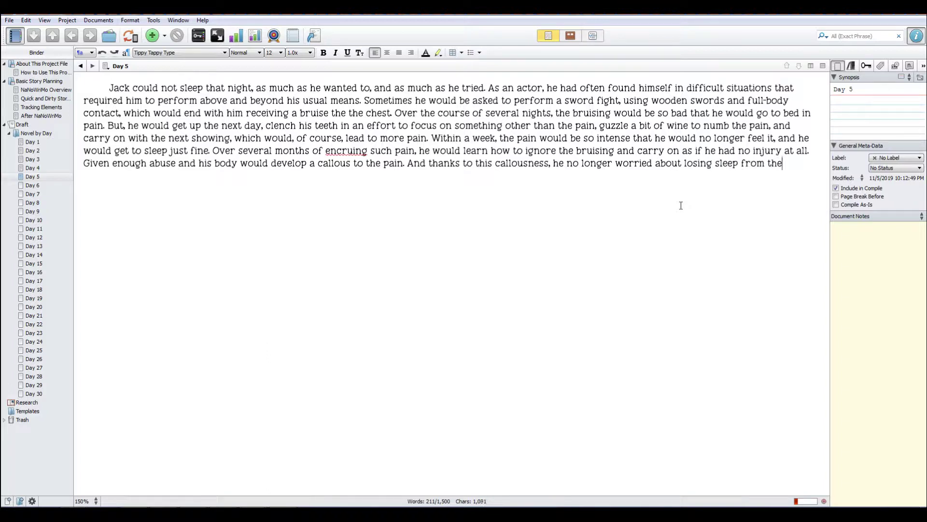
text( pain. )
text(But what he had)
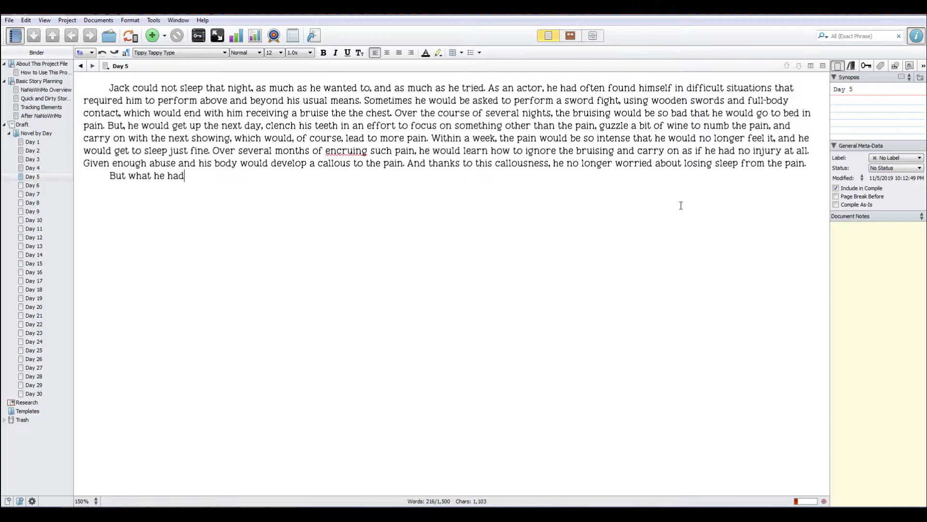
text( to deal with toni)
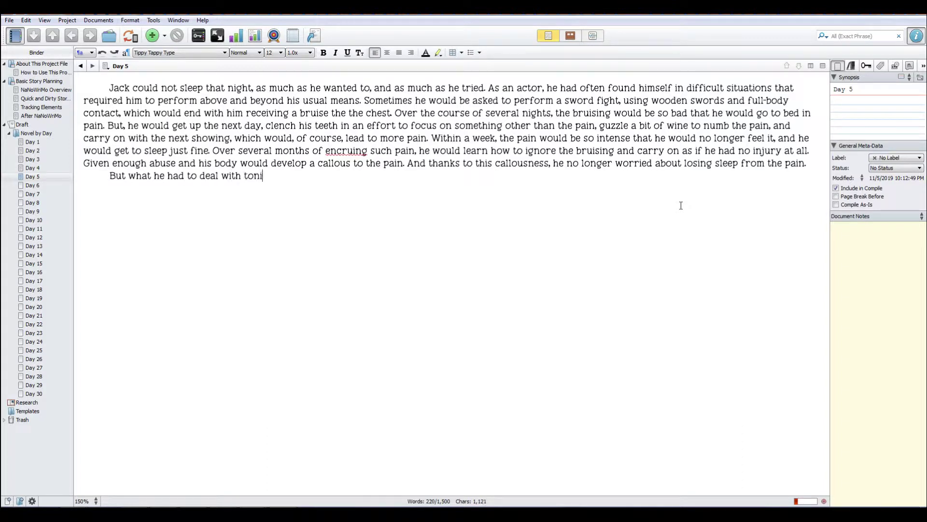
Write that tonight's problem was water to the face, not painful but bloody annoying, hence no dog.
text(ght was not pain. It was wa)
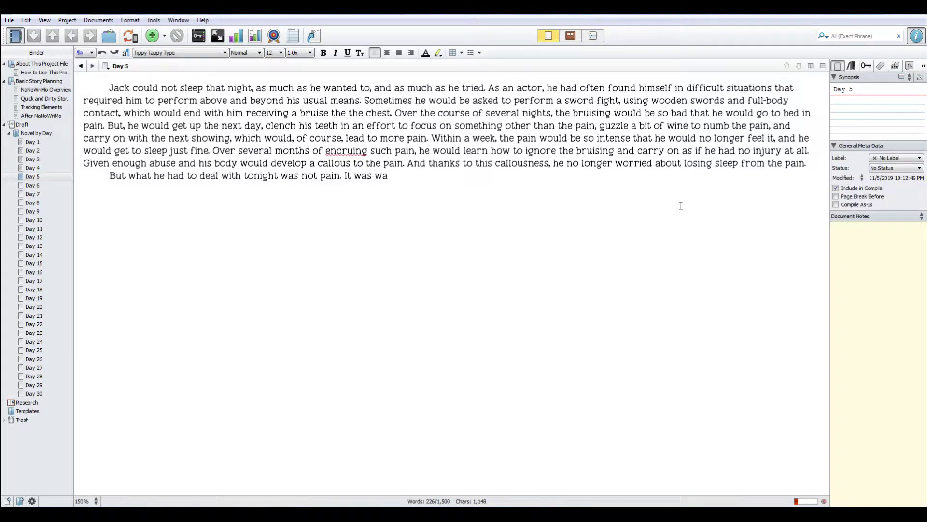
text(ter to the face, which was)
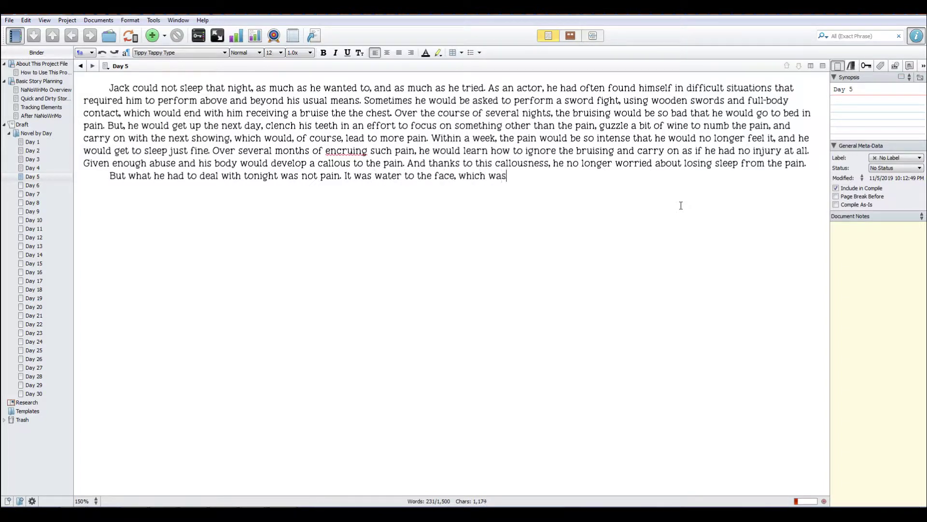
text( anything but )
text(he)
key(BackSpace)
key(BackSpace)
key(BackSpace)
key(BackSpace)
key(BackSpace)
key(BackSpace)
key(BackSpace)
key(BackSpace)
key(BackSpace)
key(BackSpace)
key(BackSpace)
key(BackSpace)
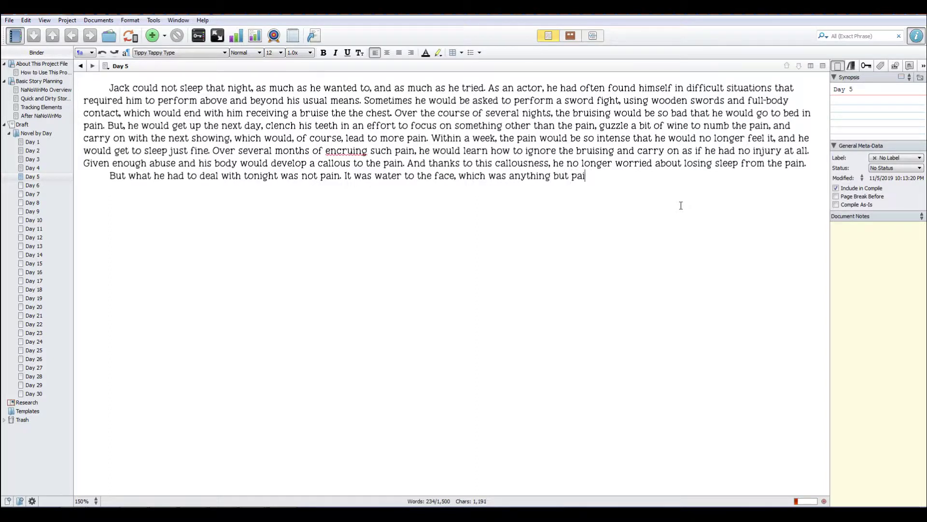
key(BackSpace)
key(BackSpace)
key(BackSpace)
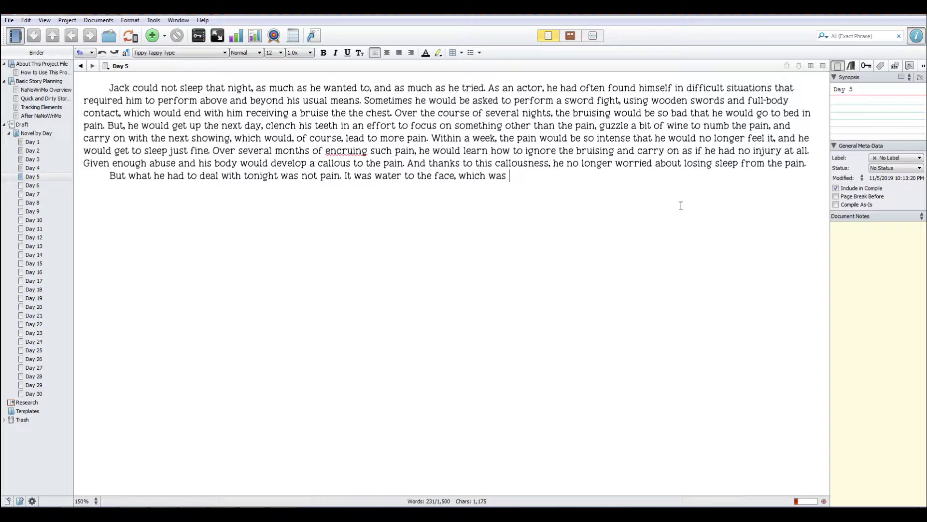
text(not painful, but bloo)
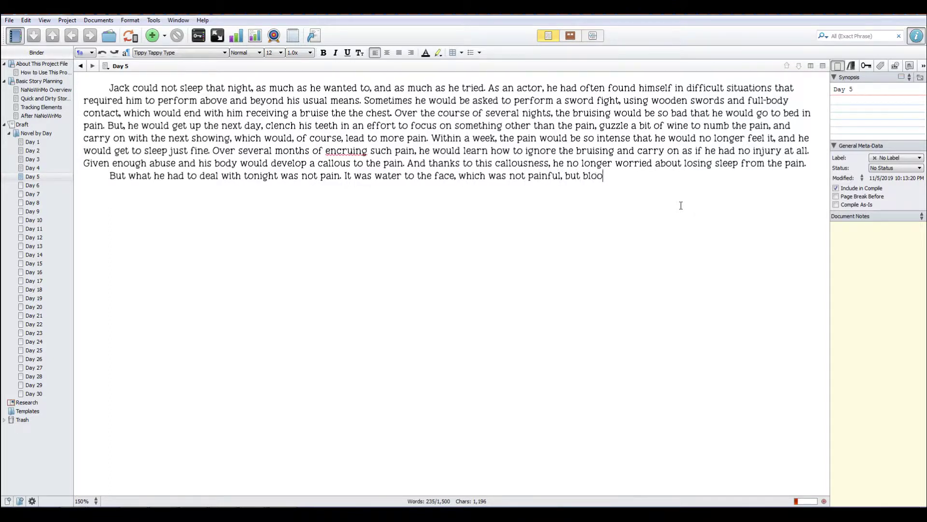
text(dy annoying. And the one t)
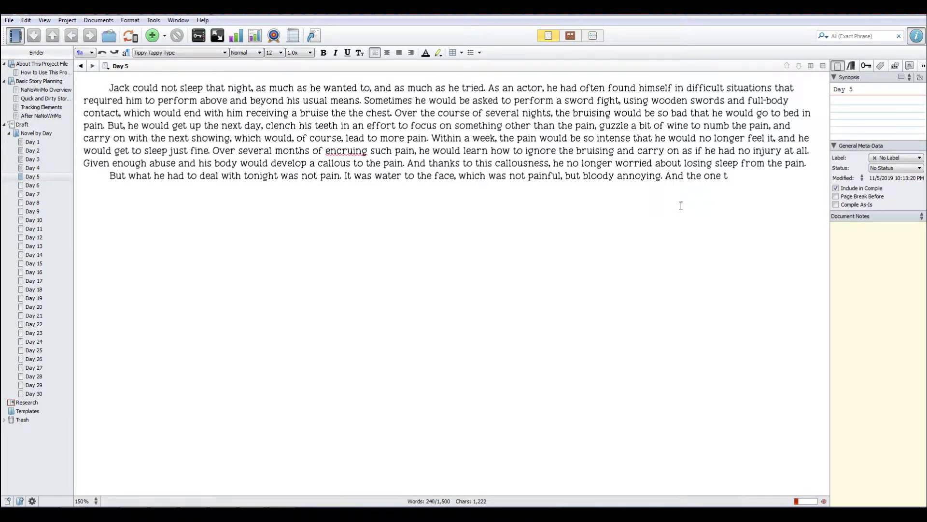
text(hing he had never m)
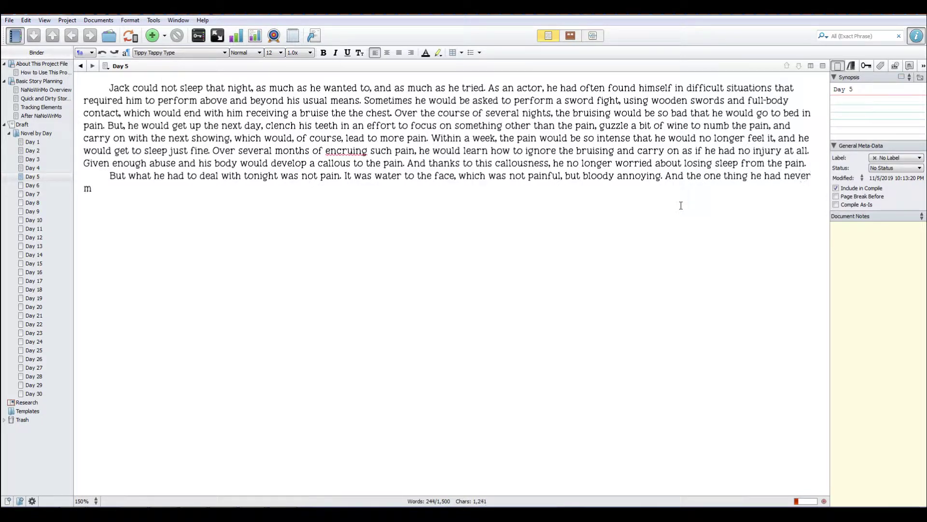
text(astered was the art of i)
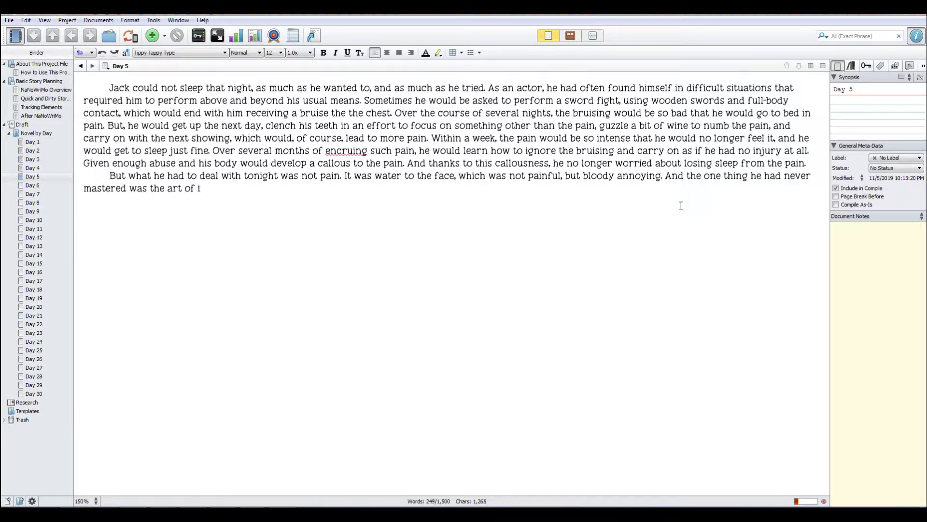
text(gnoring irritation)
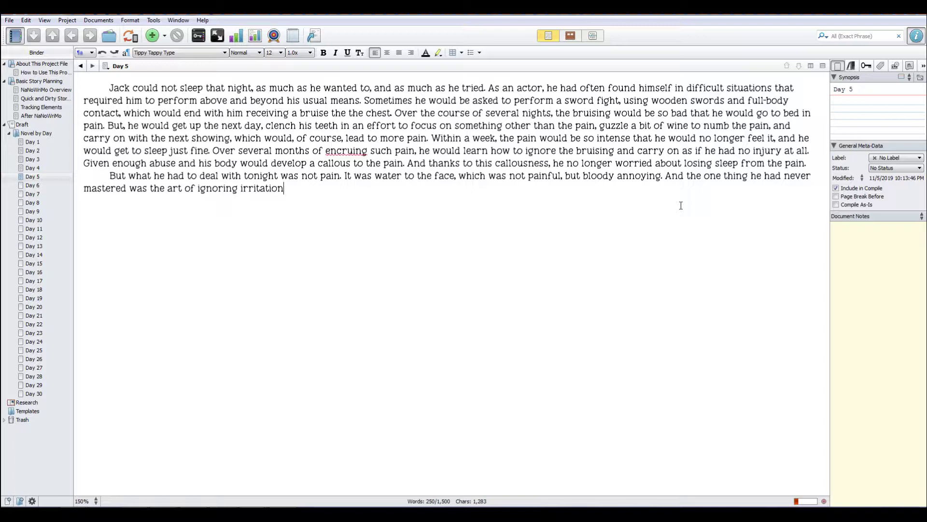
text(. This was why he did not own a )
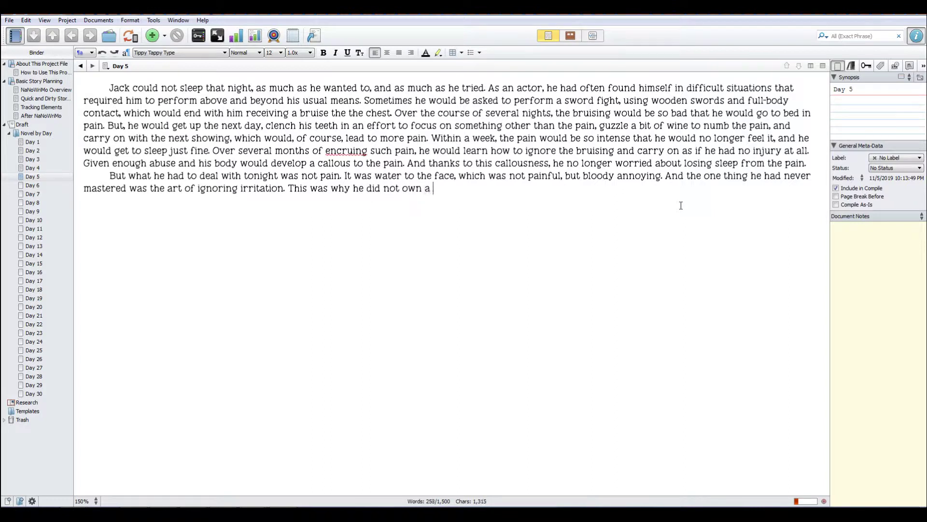
text(dog. The last thing he want)
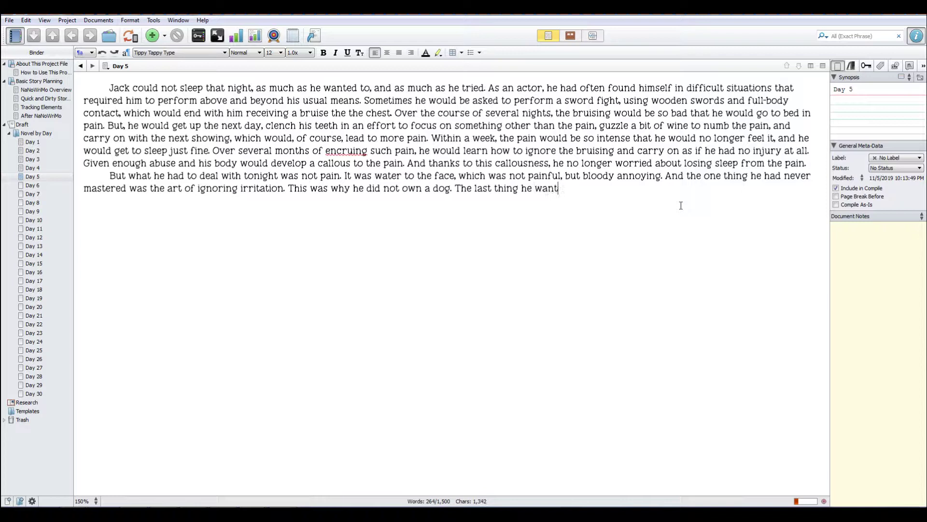
text(ed was to awake in th)
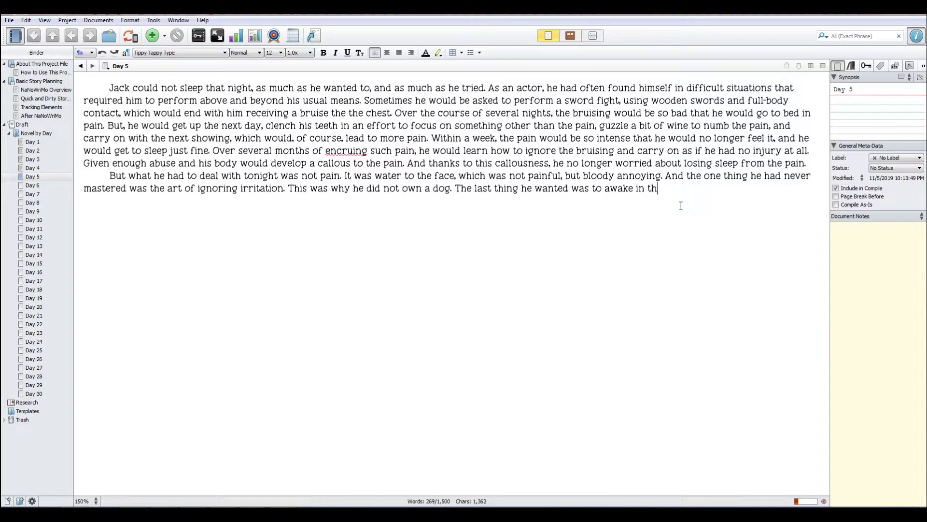
text(e middle of the nig)
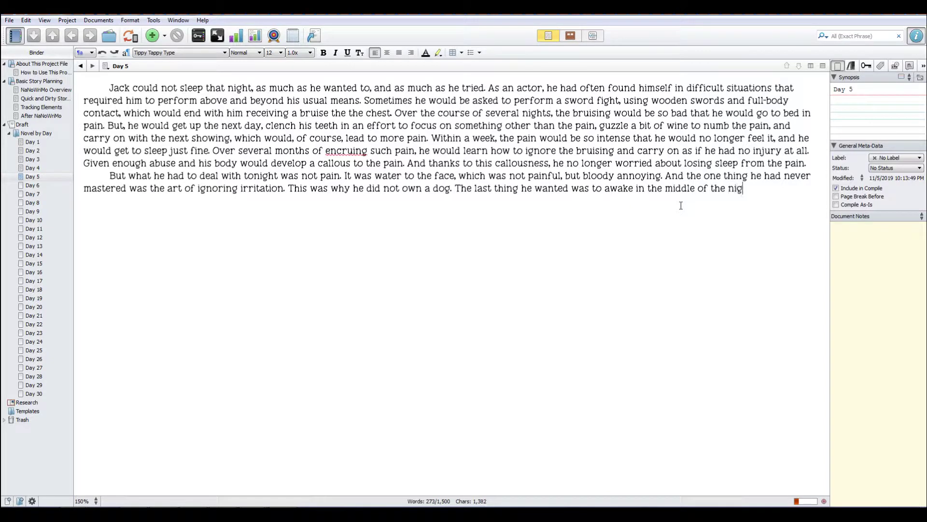
text(ht to the slobbery ton)
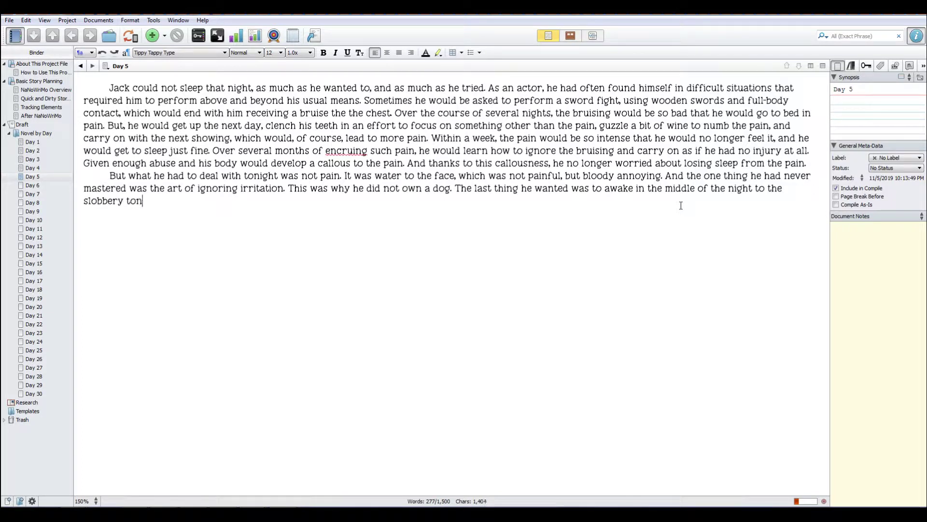
text(gue of a dog in h)
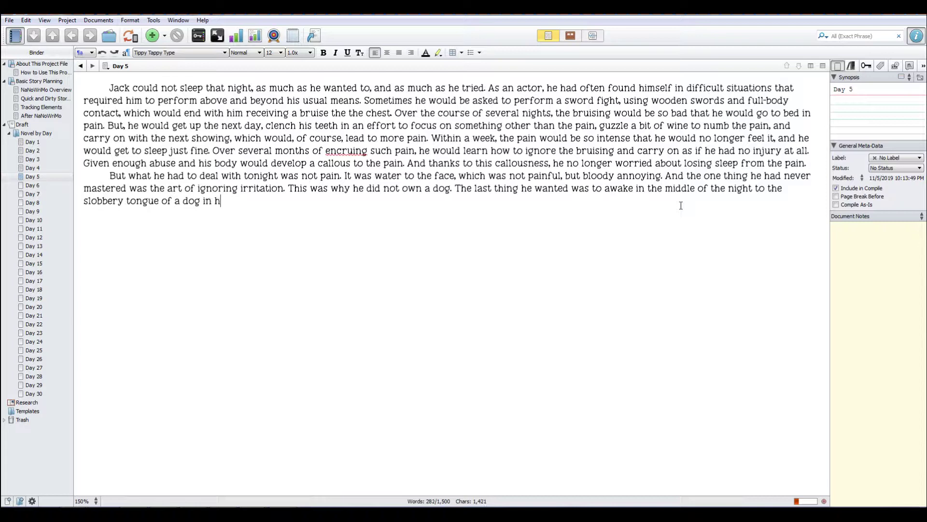
text(is face. So, trying to get to )
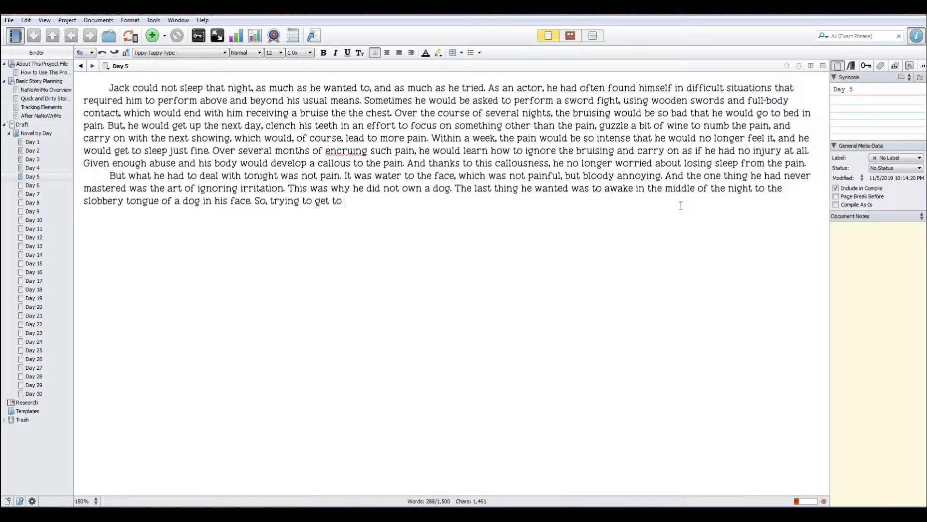
text(sleep was just not in the cards. )
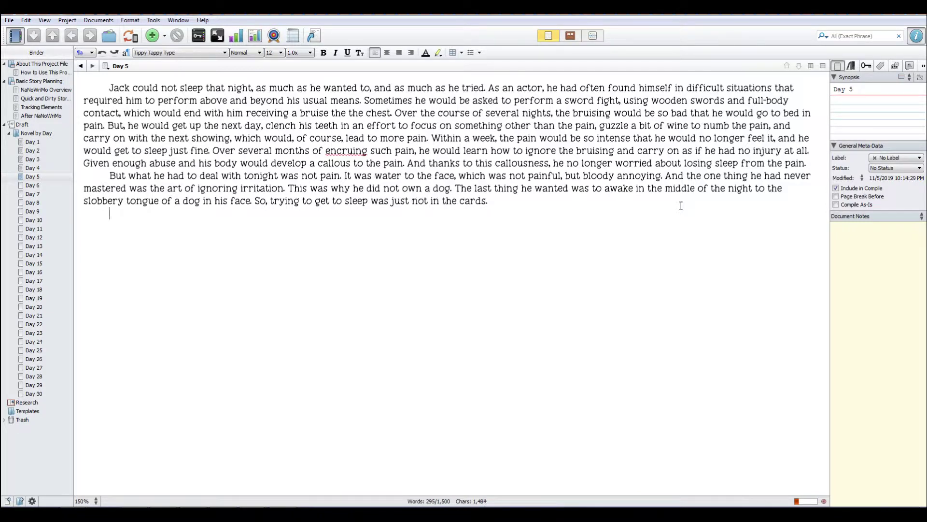
text(When the morning arr)
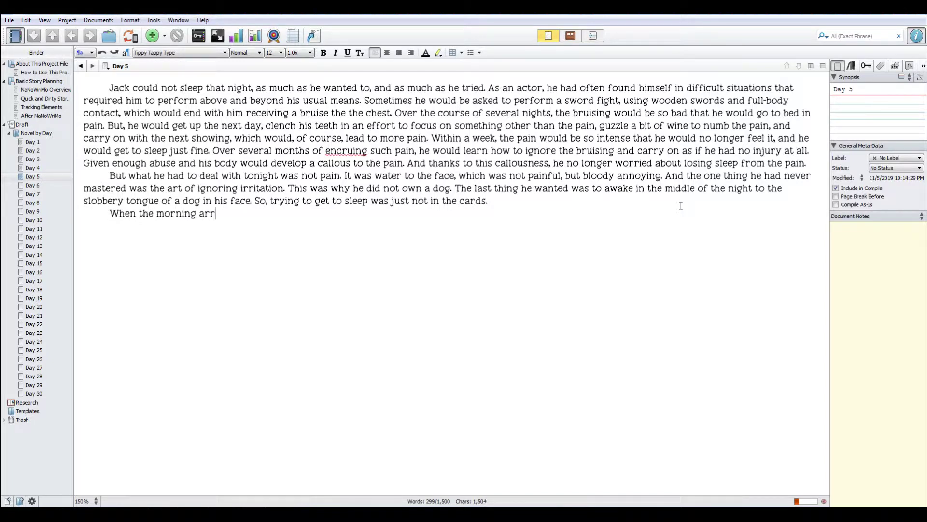
text(ived, Jack)
text( rolled out of)
Type the morning paragraph where Jack rolls out of bed, hits the floor stomach first and is winded.
key(BackSpace)
text(rolled out)
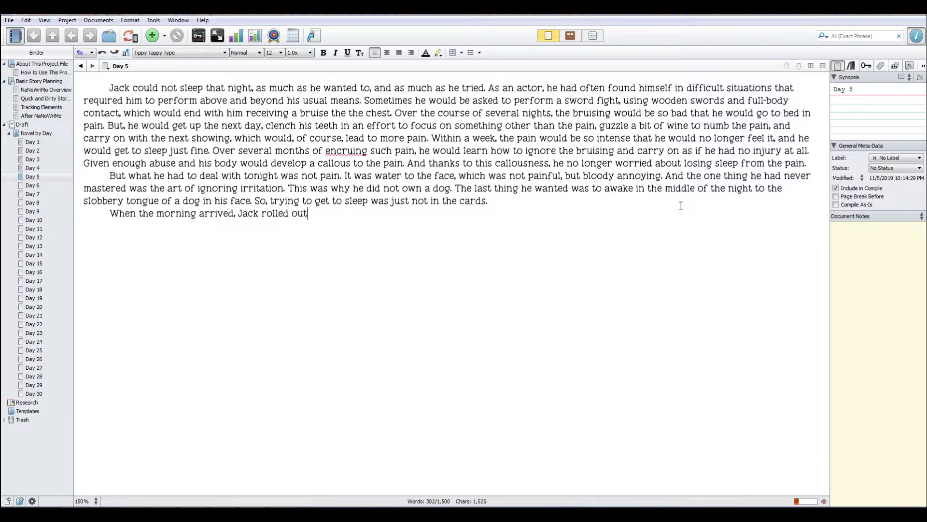
text( of bed and hit the floor s)
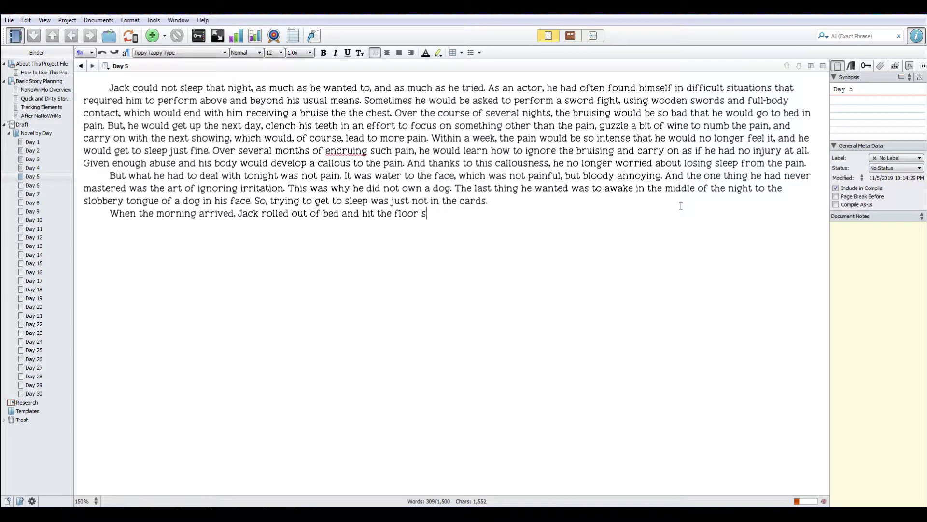
text(tomach first. He felt the )
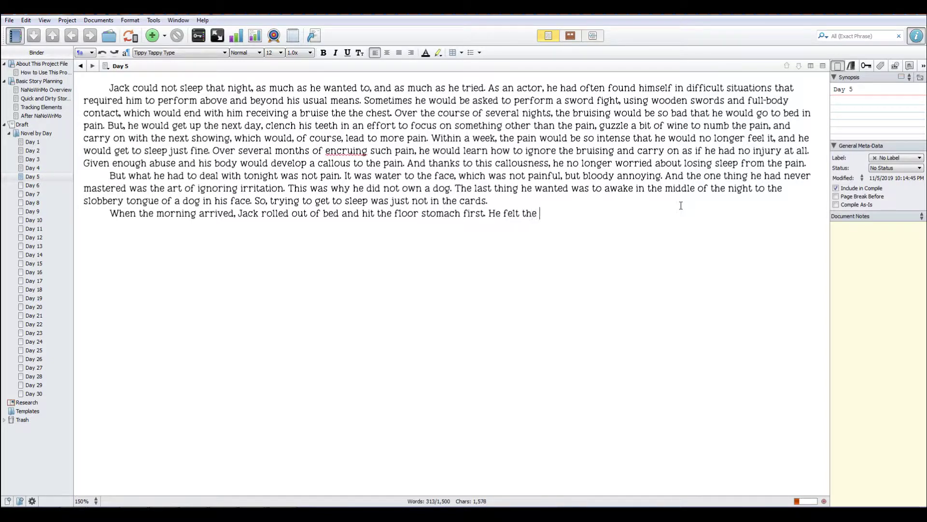
text(wind rush right out of him)
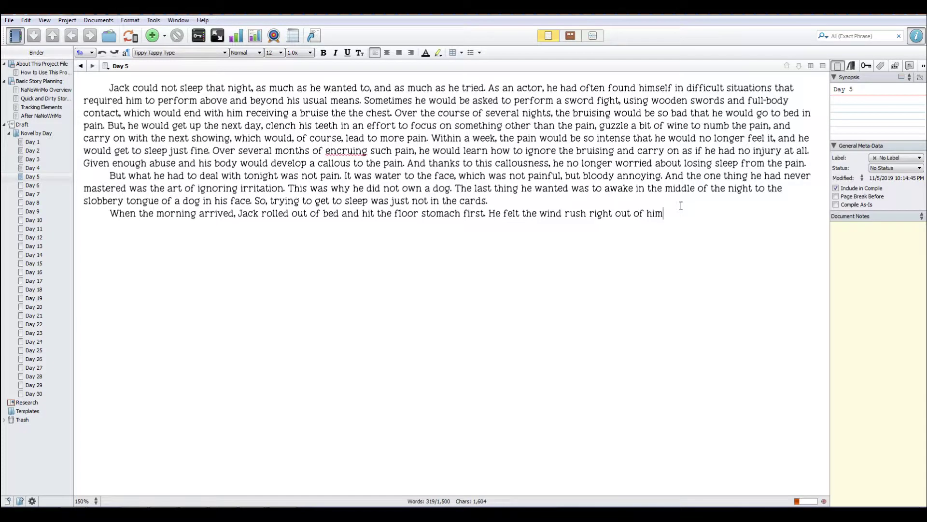
text(. But, at least he was no lon)
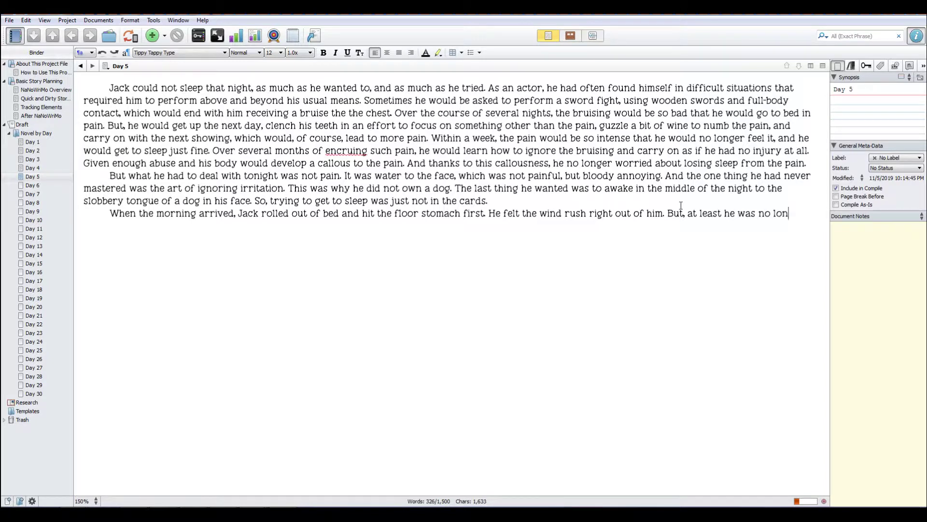
text(ger getting dripped upon.,)
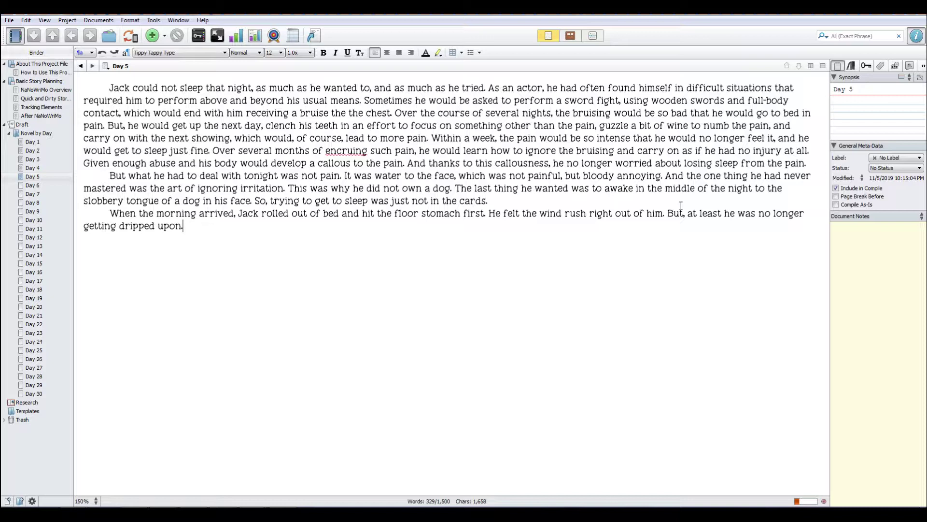
key(Up)
key(Up)
key(Up)
key(Up)
After 'cards.', begin a paragraph where Jack tries to move the bed away from the acidic water.
key(Down)
key(Return)
text(He did a)
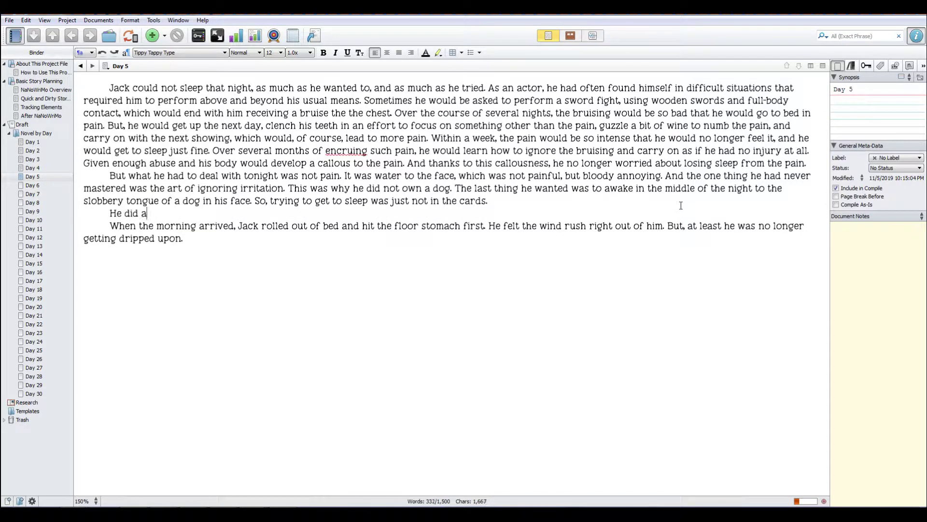
text(ttempt to move the besd)
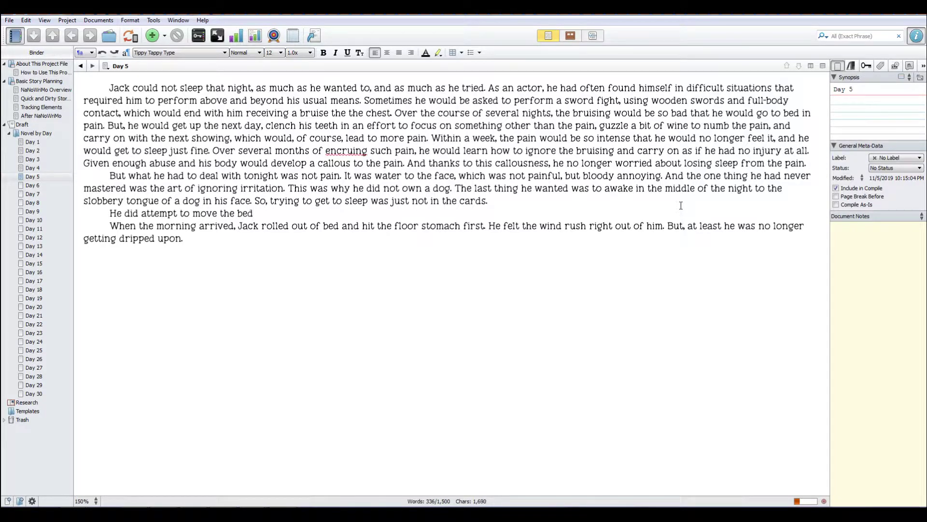
text( when he couldn't )
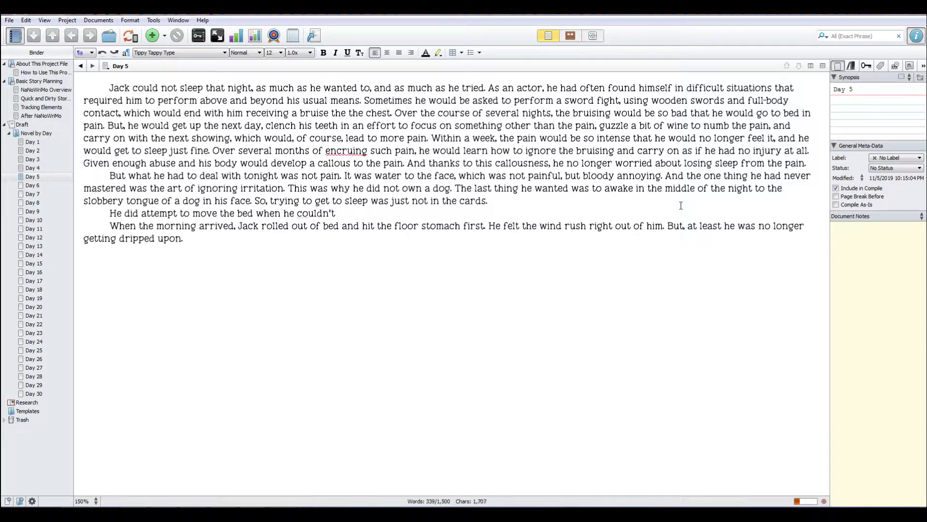
text(stand the taste of )
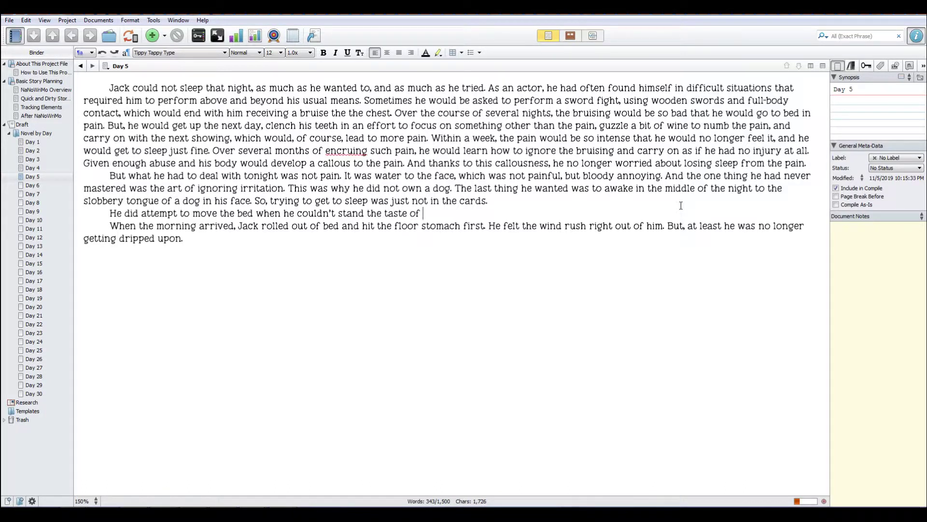
text(acidic water enter)
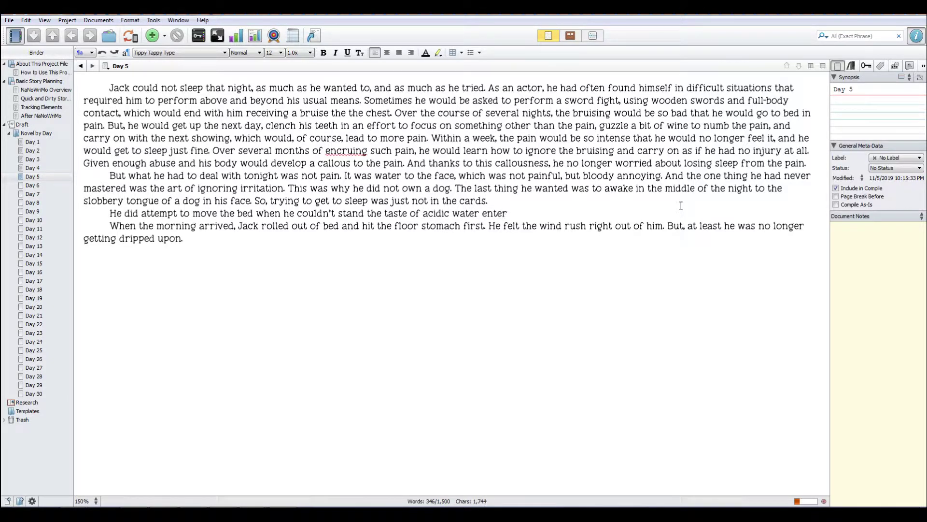
text(ing the corner of his lips)
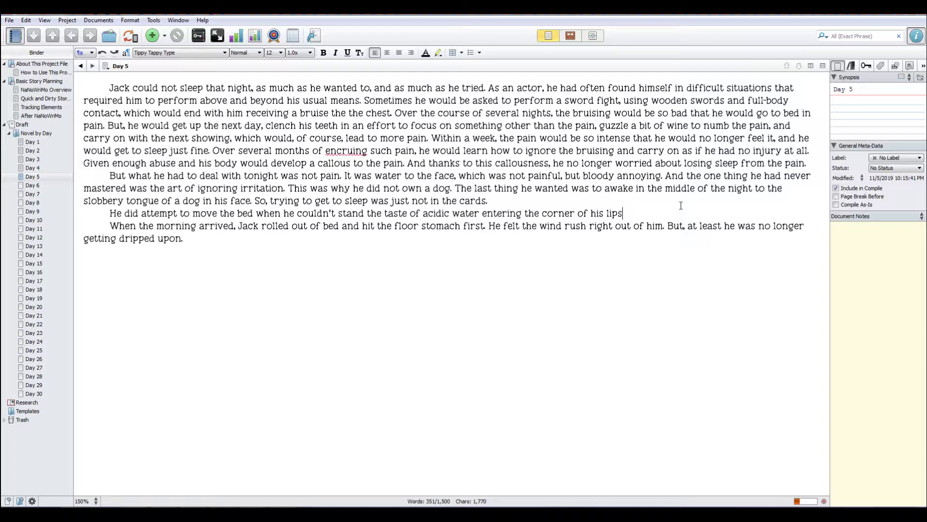
text(but he was so tir)
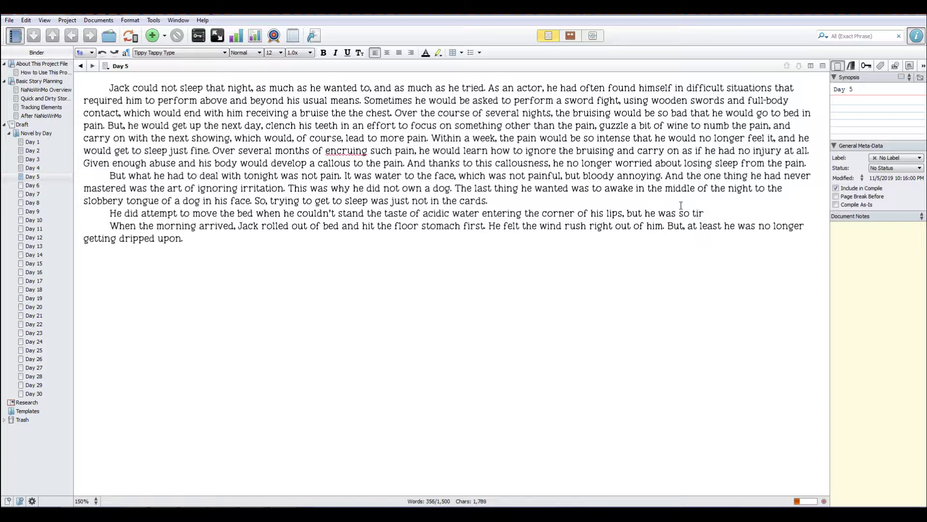
text(ed that)
Continue that the bed was bolted to the floor and the mattress secured to the canvas.
key(BackSpace)
key(BackSpace)
key(BackSpace)
key(BackSpace)
key(BackSpace)
key(BackSpace)
key(BackSpace)
key(BackSpace)
key(BackSpace)
key(BackSpace)
key(BackSpace)
key(BackSpace)
key(BackSpace)
key(BackSpace)
key(BackSpace)
key(BackSpace)
key(BackSpace)
key(BackSpace)
key(BackSpace)
text(the bed was)
text(bolt)
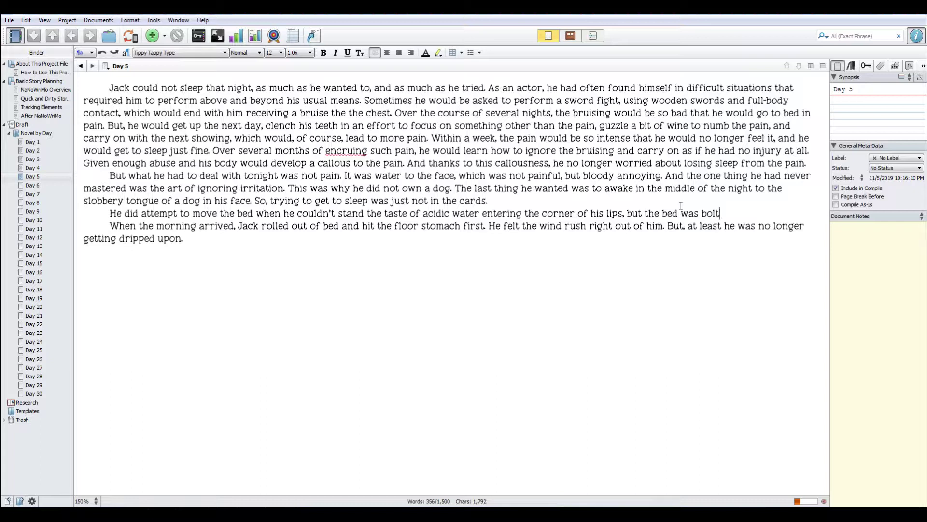
text(ed to the floor, and )
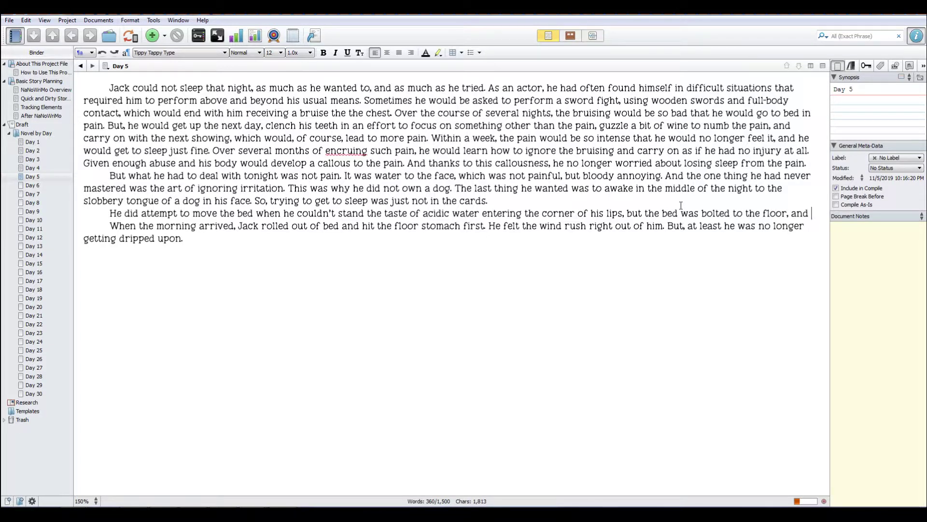
text(thbe ma)
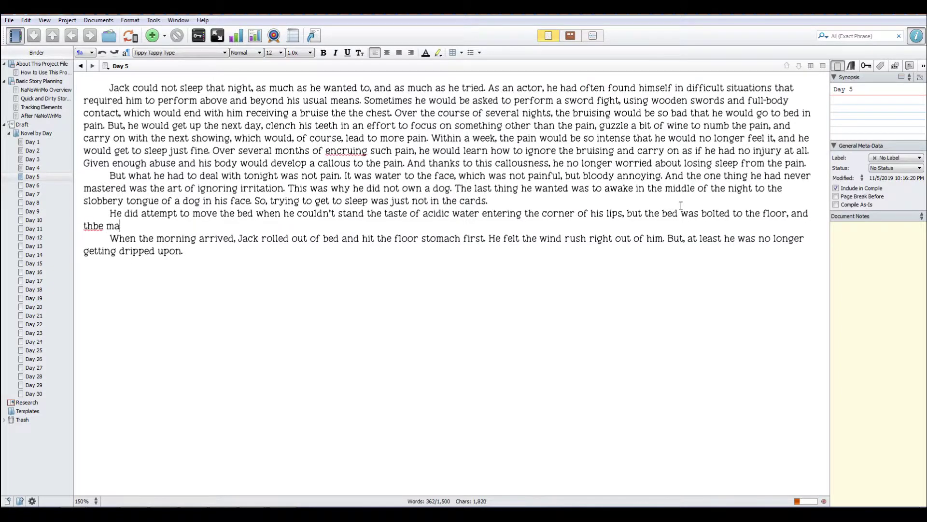
key(BackSpace)
key(BackSpace)
key(BackSpace)
key(BackSpace)
text(e matter)
key(BackSpace)
key(BackSpace)
text(ress was secured)
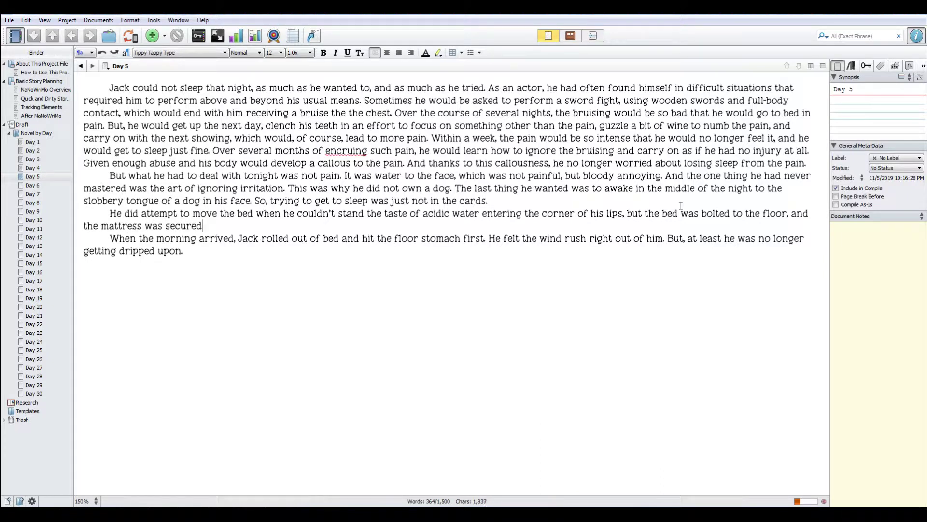
text(to the canvas with)
Finish with 'triple-knotted twine', the unswept-floor sentence, and 'He would just have to take it.'.
text(tripl)
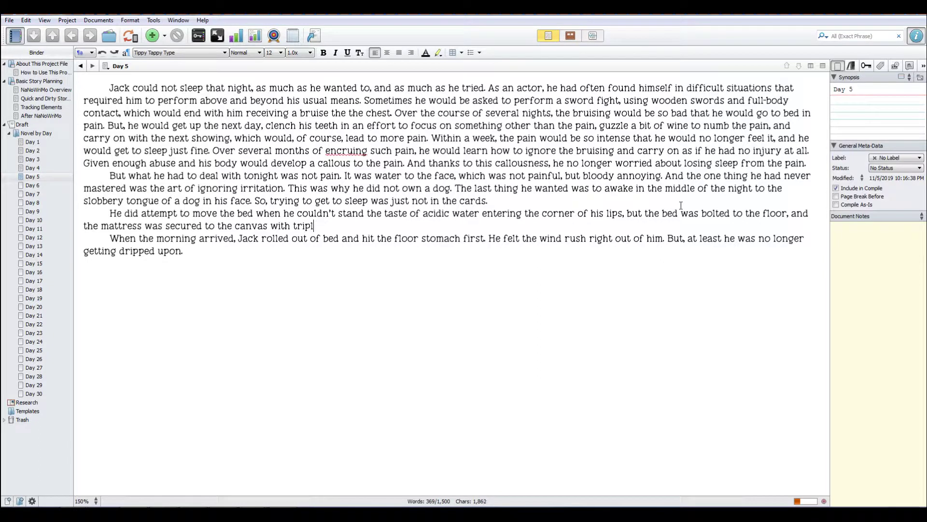
text(e-knotted twine.)
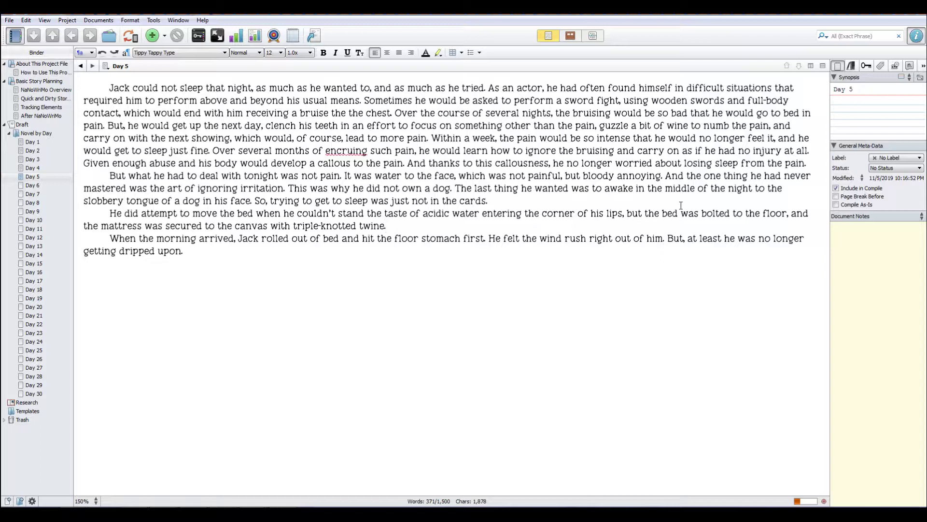
text(To sleep anywhere b)
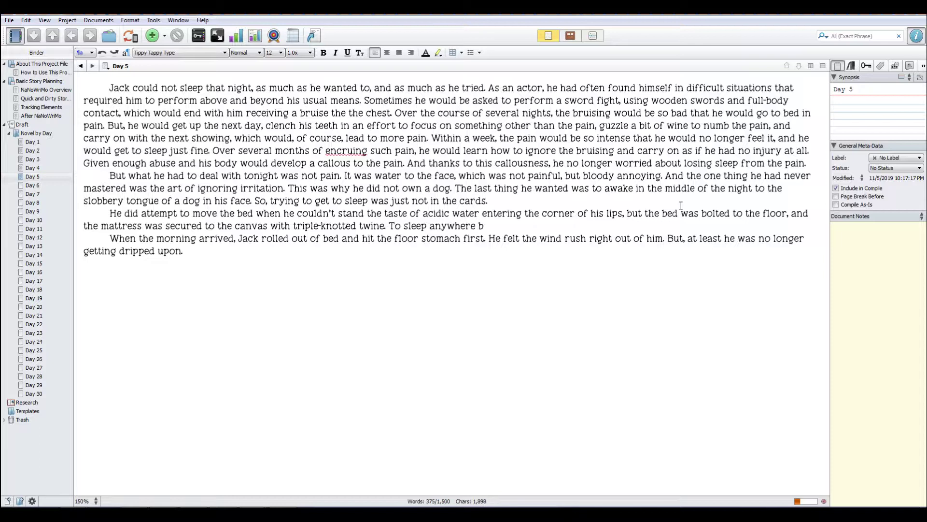
text(ut i)
text(under the droip)
key(BackSpace)
key(BackSpace)
key(BackSpace)
key(BackSpace)
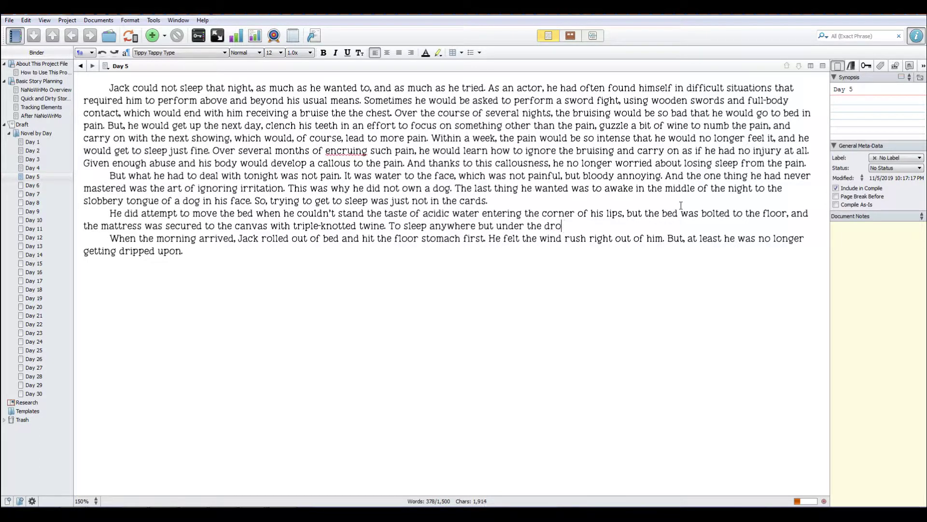
text(ip would only be possible if he)
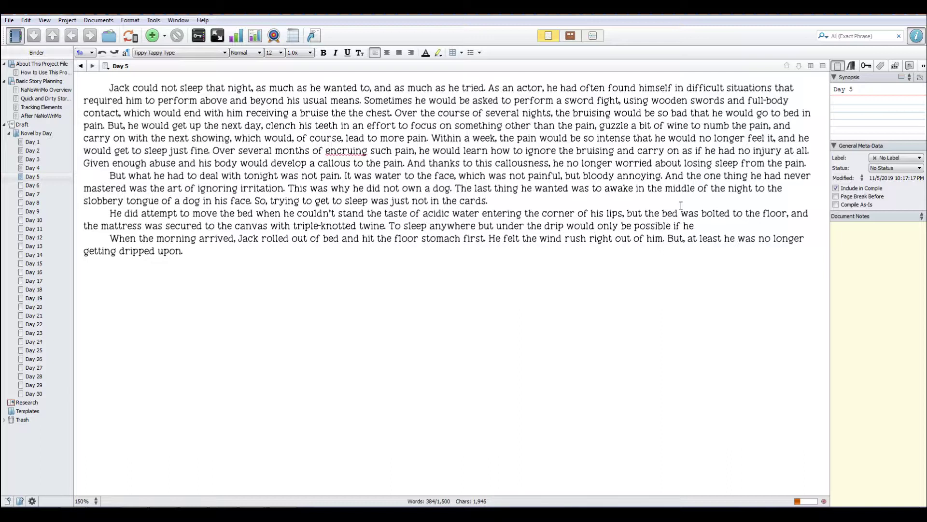
text( had slept on the floor, which h)
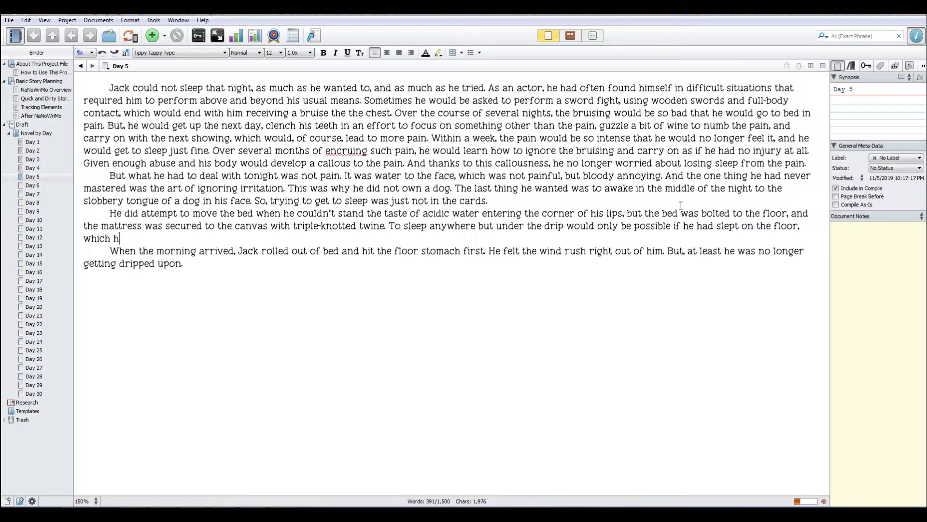
text(adn't been swept sinc)
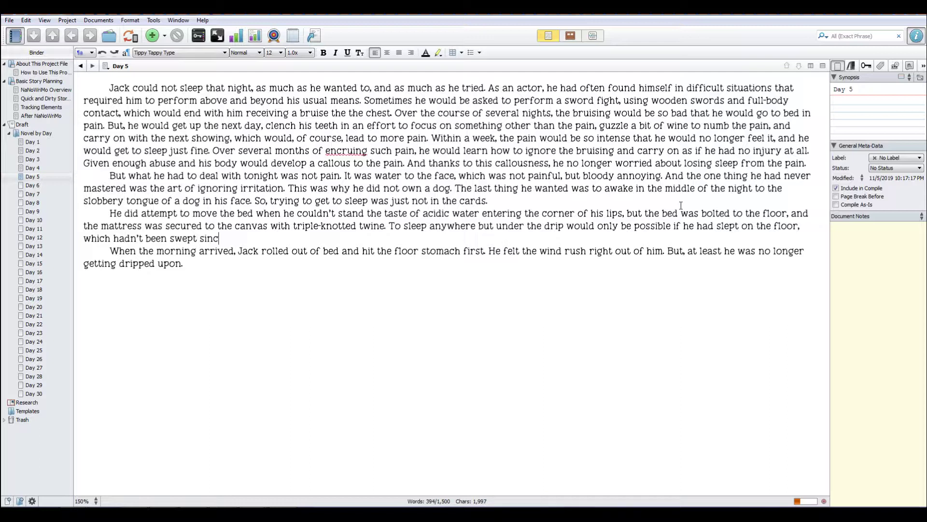
text(e the last visitor slept )
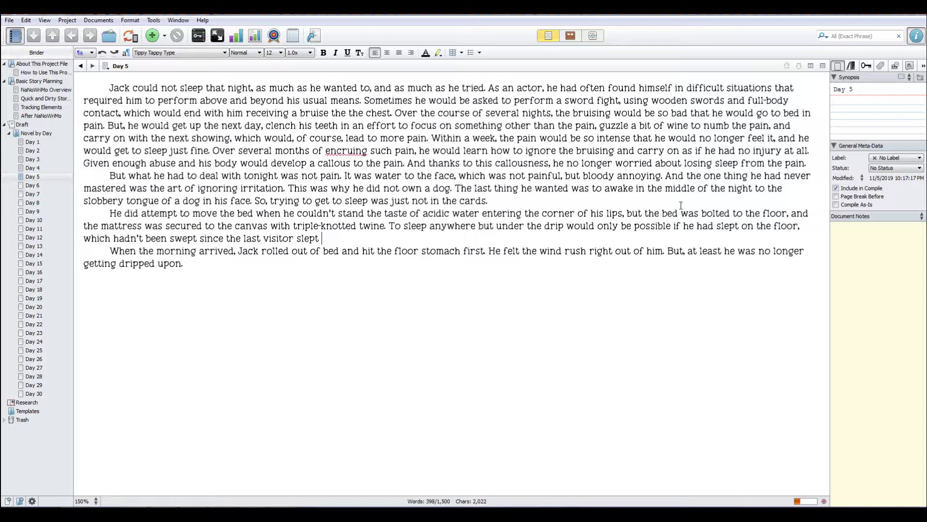
text(here.)
text(He would just have to take it.)
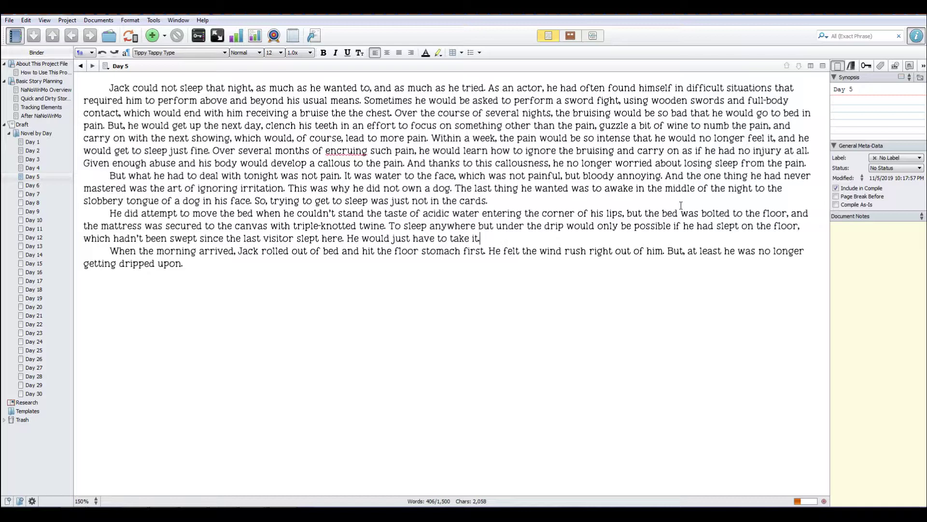
Add the sentence where Jack takes his clothes from the sack, pulls on trousers and vest, and secures the drawstring.
key(Down)
text(He found his clothing s)
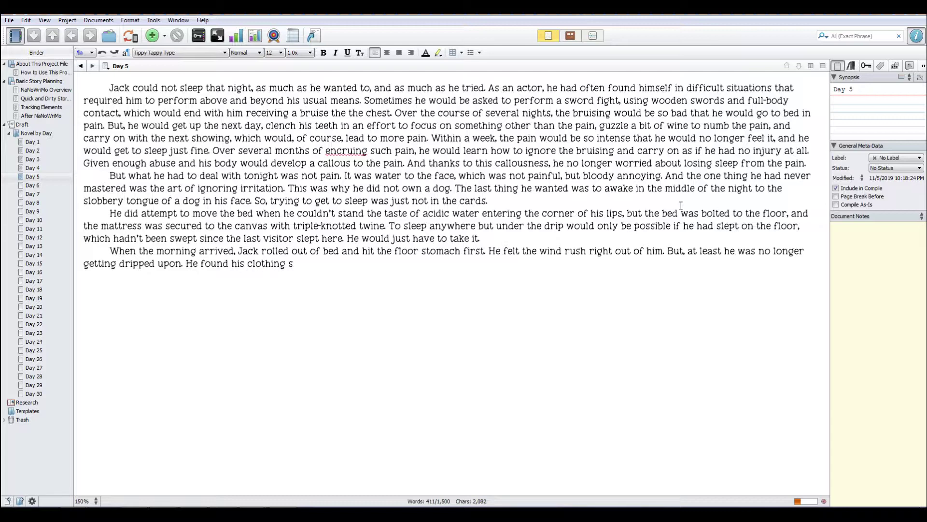
key(BackSpace)
text(bundled in the sack he had b)
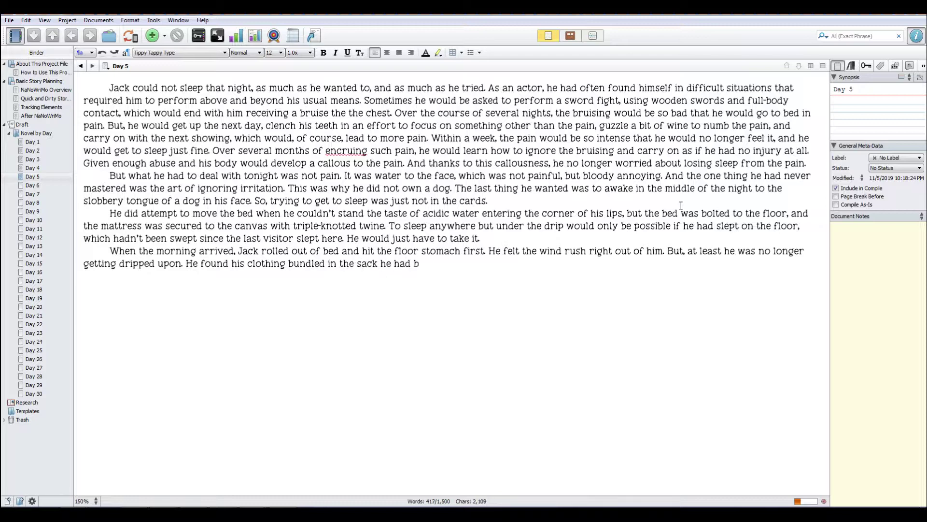
text(rought in with him)
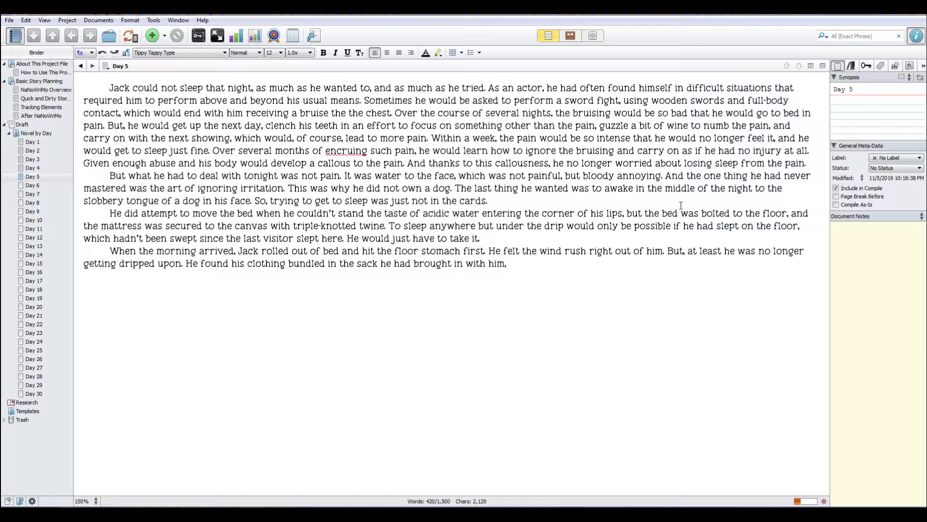
text(, fished out his trousers)
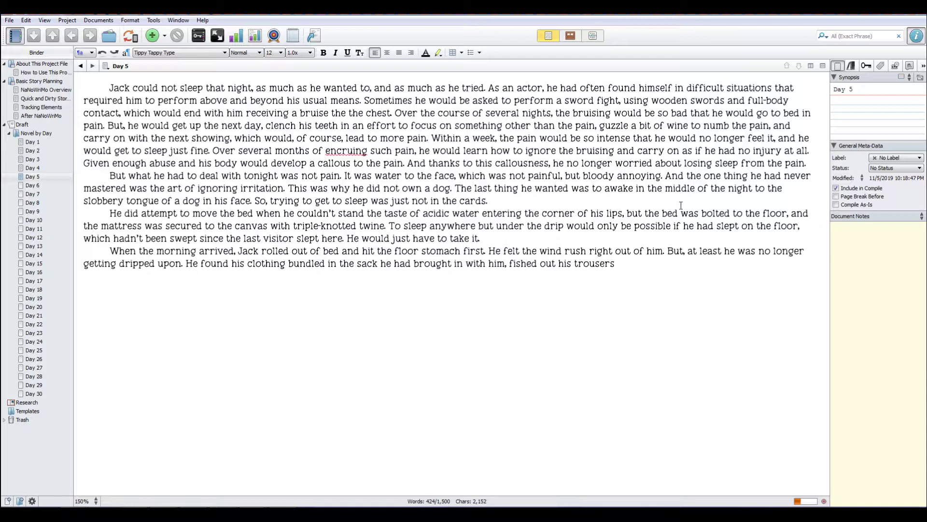
text(, pulled on his vest, and )
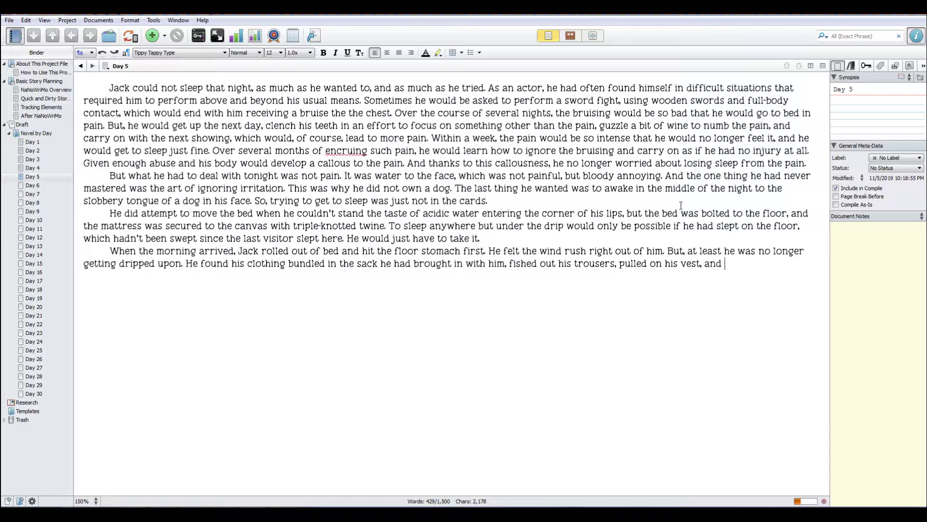
text(secured the drawstri)
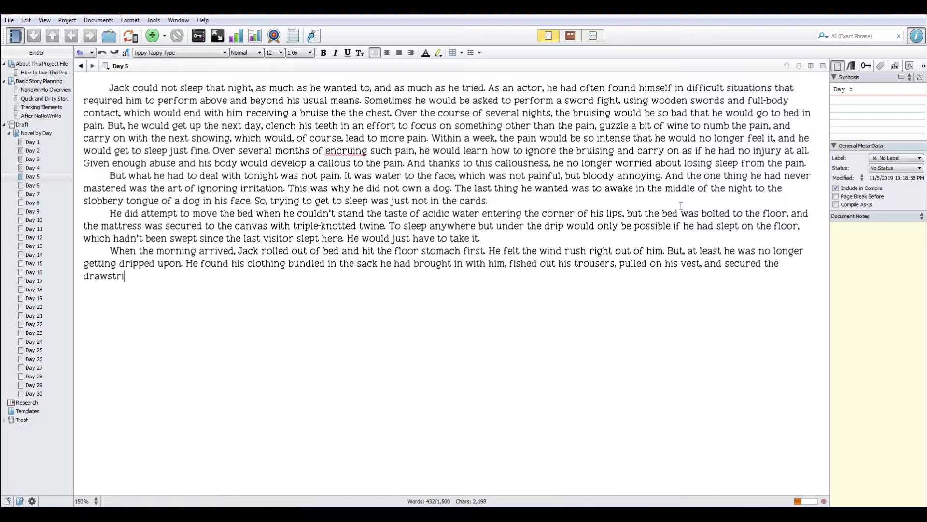
text(ng to tighten his)
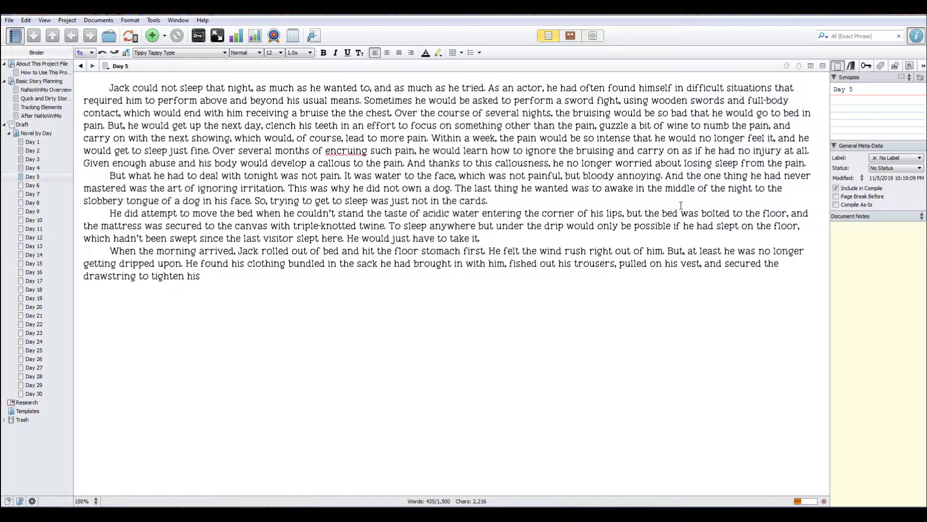
Rework the sentence so Jack puts his trousers on and secures the drawstring before pulling on his vest.
key(Left)
key(Left)
key(Left)
key(Left)
key(Left)
key(Left)
key(Left)
key(Left)
key(Left)
key(Left)
key(Left)
key(Left)
key(Left)
key(Left)
key(Left)
key(Left)
key(Left)
key(Left)
key(Left)
key(Left)
text(slipped on his )
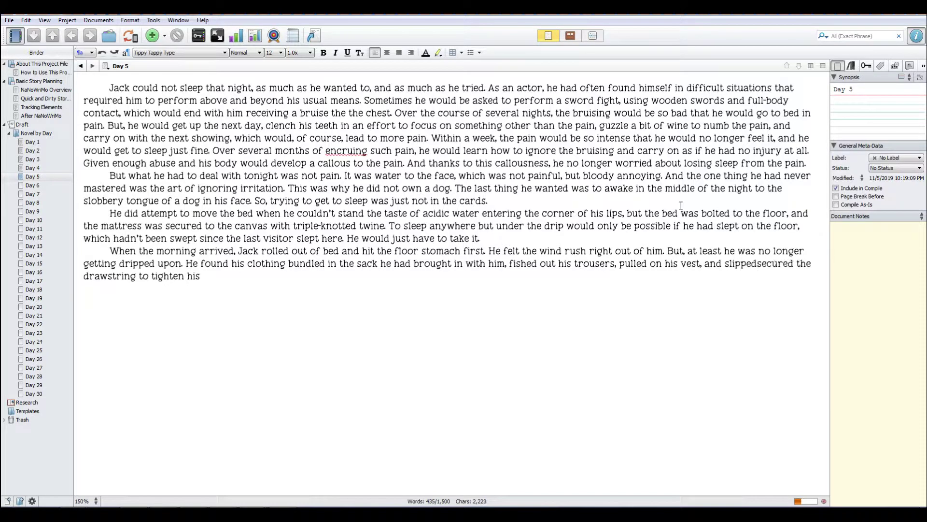
text(p)
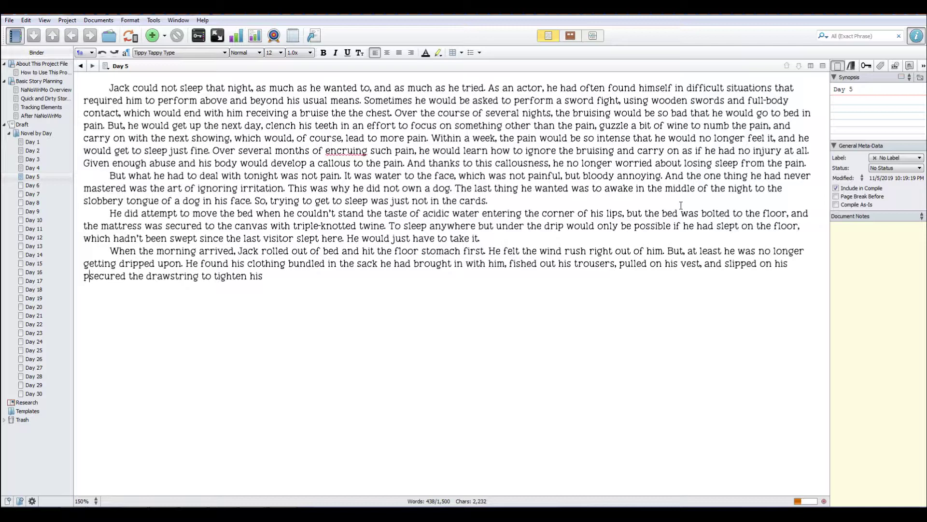
key(Up)
key(Right)
key(Right)
key(Right)
key(Right)
key(Right)
key(Right)
key(Right)
key(Right)
key(Right)
key(Right)
key(Right)
key(Right)
key(Right)
key(Right)
key(Right)
key(Right)
key(Right)
key(Right)
key(Right)
key(Right)
key(Right)
key(Right)
key(Right)
key(Right)
key(Right)
key(Right)
key(Right)
key(Right)
key(Right)
key(Right)
key(Right)
key(Right)
key(Right)
key(Right)
key(Right)
key(Right)
key(Right)
key(Right)
key(Right)
key(Right)
text(pulled on his)
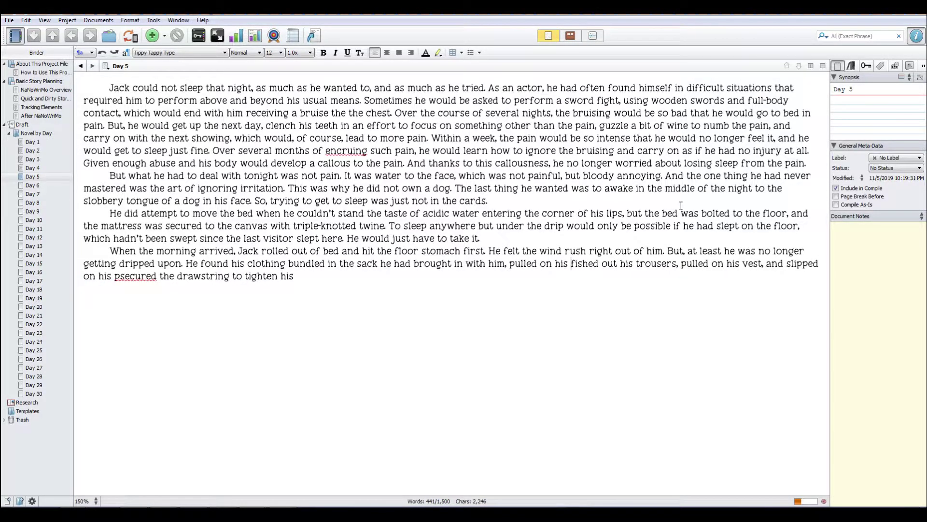
key(BackSpace)
key(BackSpace)
key(BackSpace)
key(BackSpace)
key(BackSpace)
key(BackSpace)
key(BackSpace)
key(BackSpace)
key(BackSpace)
key(BackSpace)
key(BackSpace)
key(BackSpace)
key(BackSpace)
key(BackSpace)
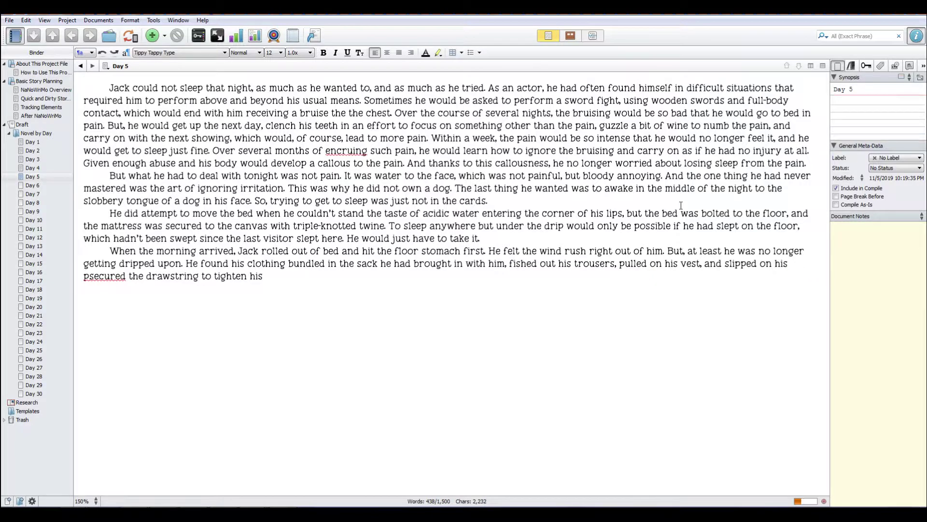
text(put them on )
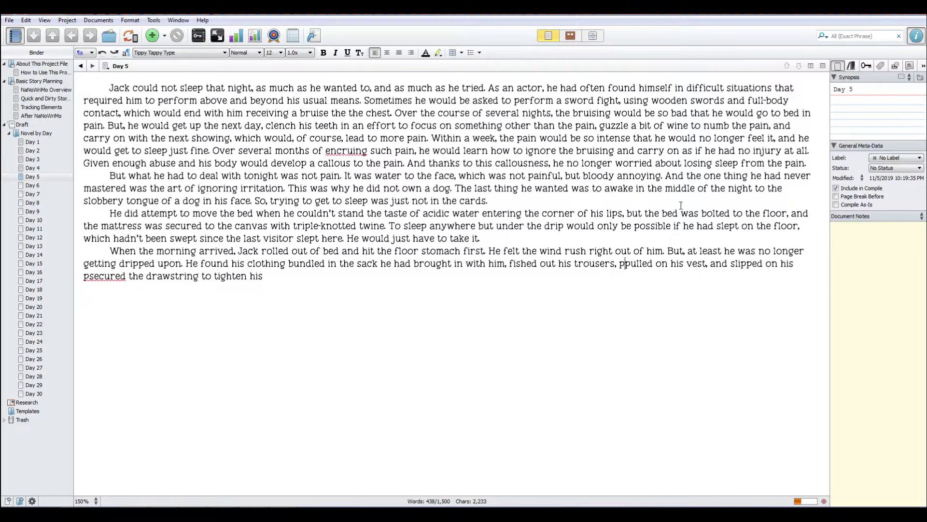
text(and )
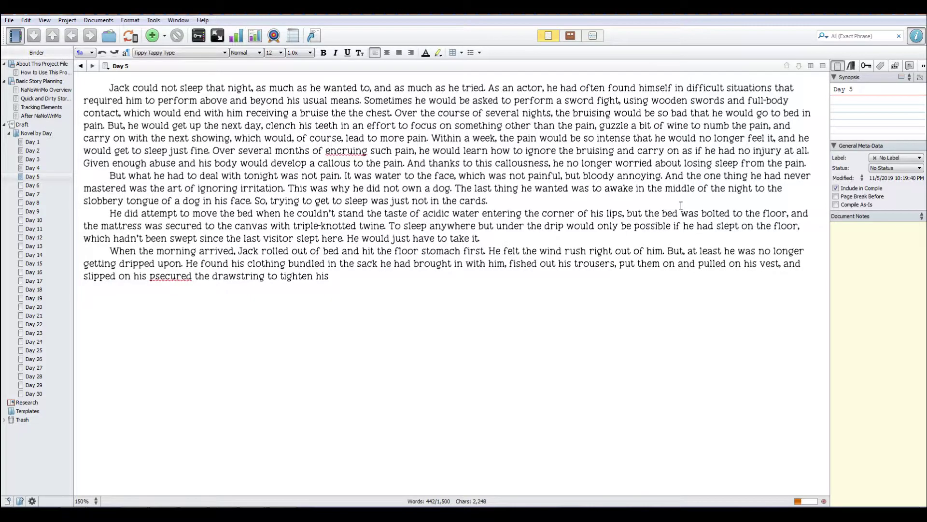
text(secured)
text( the drawstr)
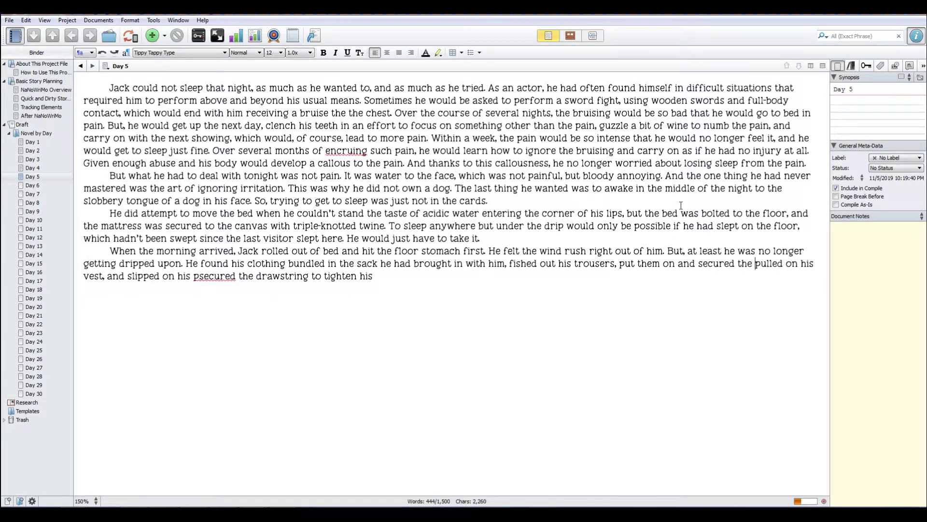
text(ing)
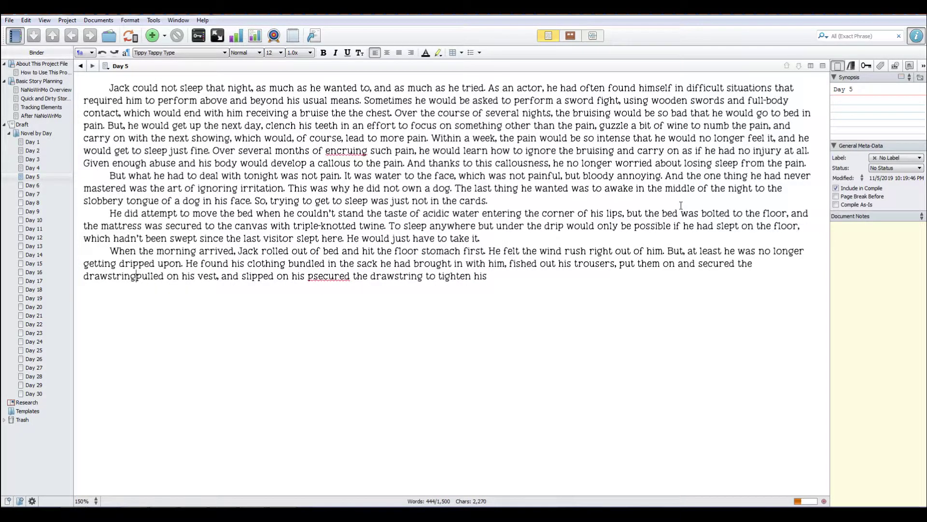
text(, )
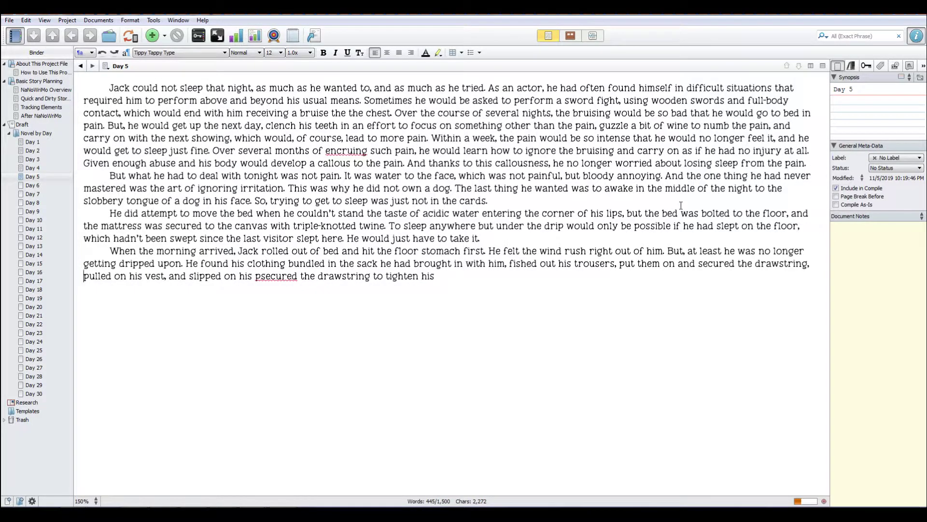
text(and)
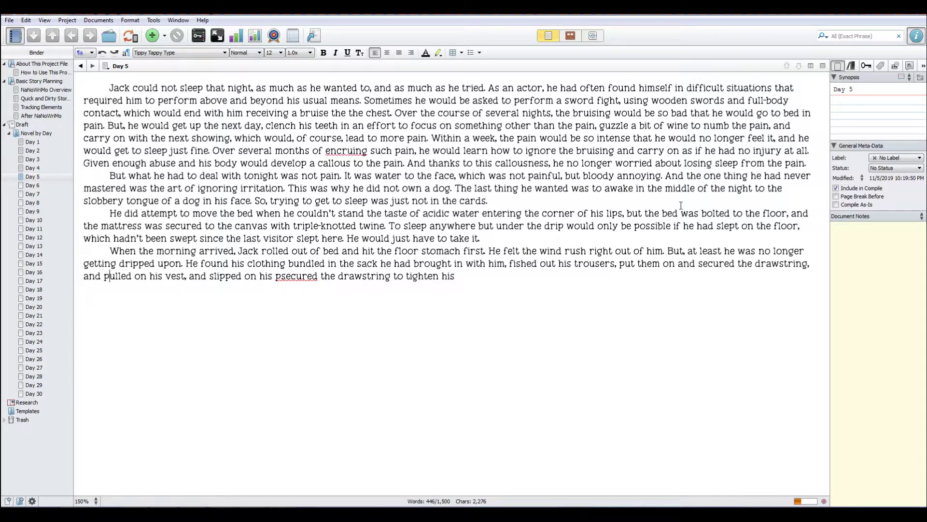
Delete the leftover duplicate drawstring fragment after 'vest' and add 'to tighten' after 'drawstring'.
key(Right)
key(Right)
key(Right)
key(Delete)
key(Delete)
key(Delete)
key(Delete)
key(Delete)
key(Delete)
key(Delete)
key(Delete)
key(Delete)
key(Delete)
key(Delete)
key(Delete)
key(Delete)
key(Delete)
key(Delete)
key(Delete)
key(Delete)
key(Delete)
key(Delete)
key(Delete)
key(Delete)
key(Delete)
key(Delete)
key(Delete)
key(Delete)
key(Delete)
key(Delete)
key(Delete)
key(Delete)
key(Delete)
key(Delete)
key(Delete)
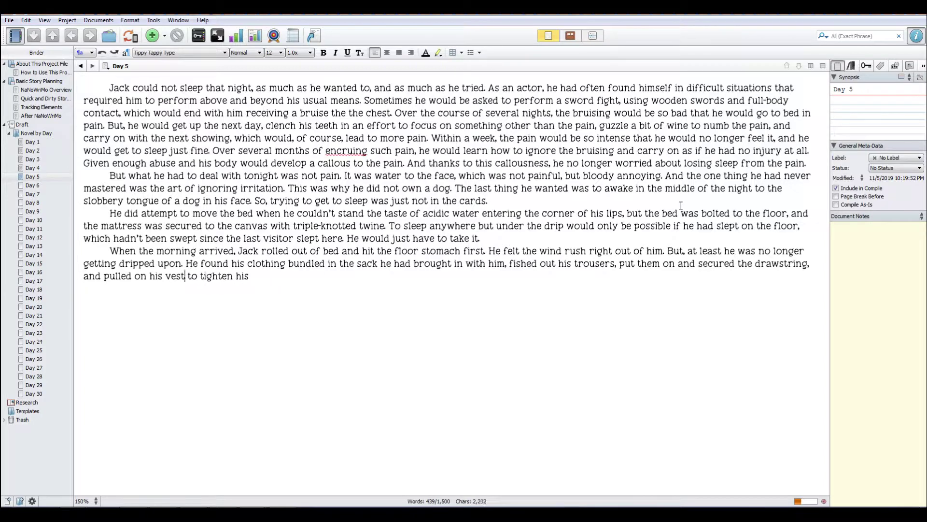
key(Delete)
key(Delete)
key(Delete)
key(Delete)
key(Right)
key(Right)
key(Right)
key(Right)
key(Right)
key(Right)
key(Right)
key(Right)
key(Right)
key(Right)
text(to tighten)
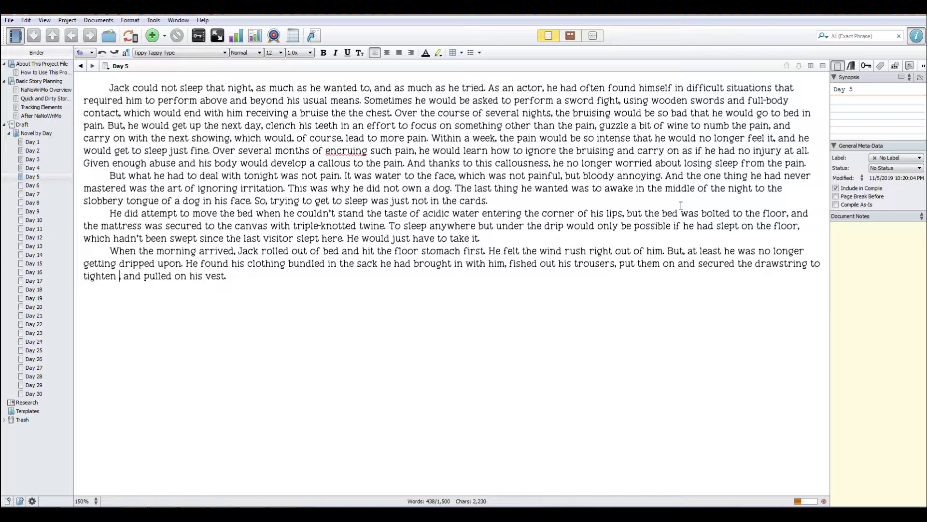
Continue with Jack combing his wet hair and meeting his tired troupe, 'a little drier than he was.'.
text(them around his )
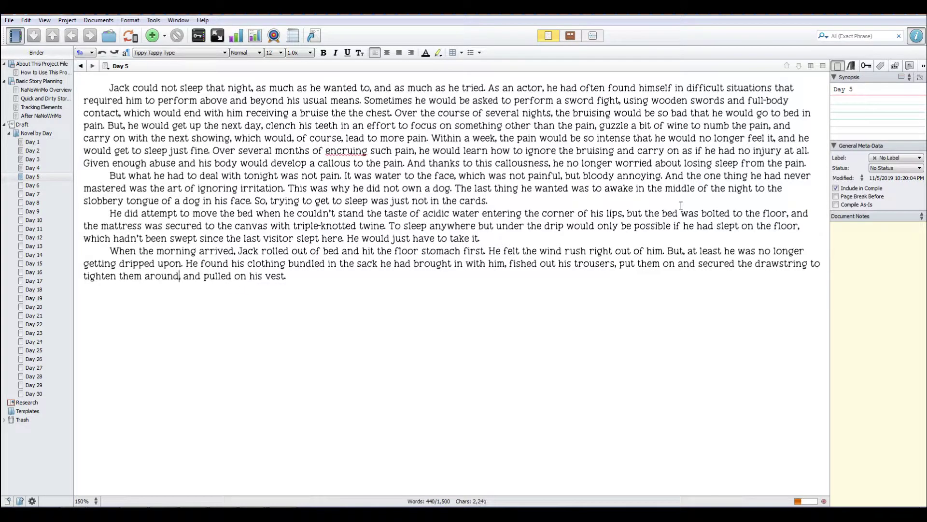
text(waist,)
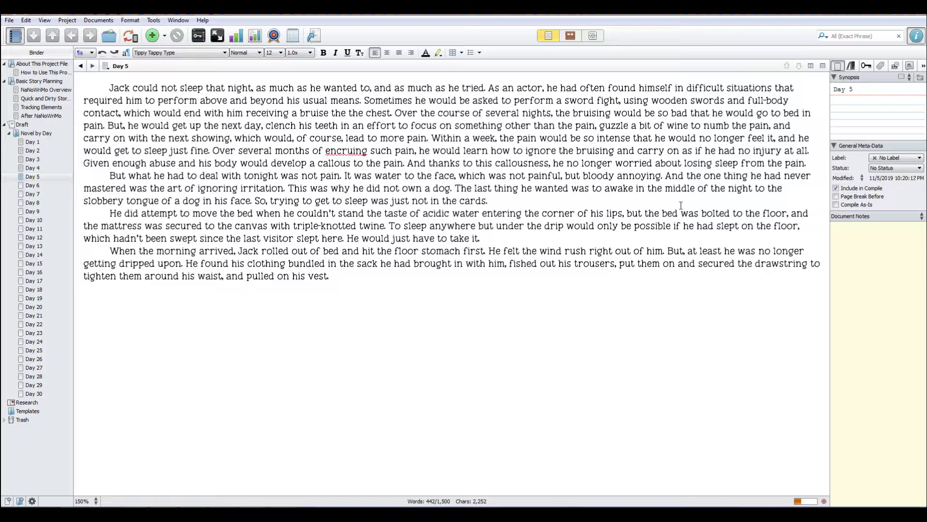
text(Once he checked)
text( the )
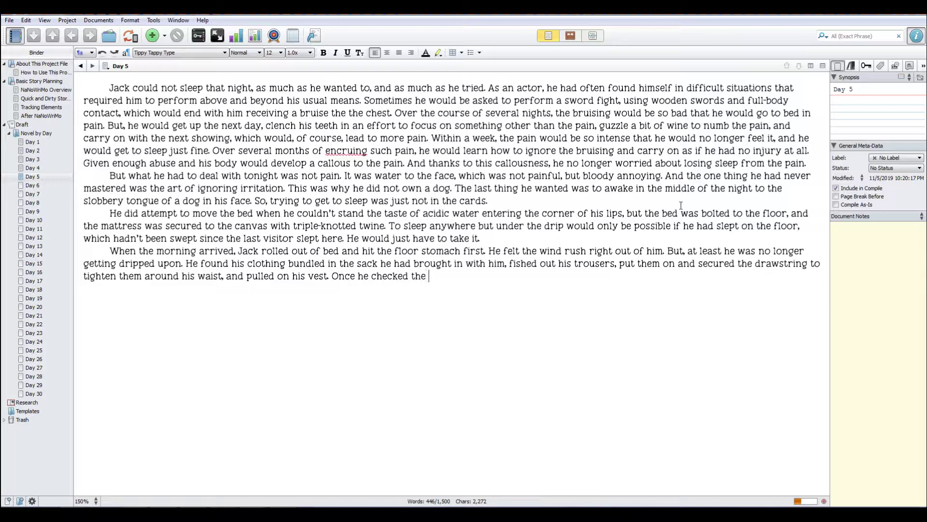
text(mirror for his hair, which was )
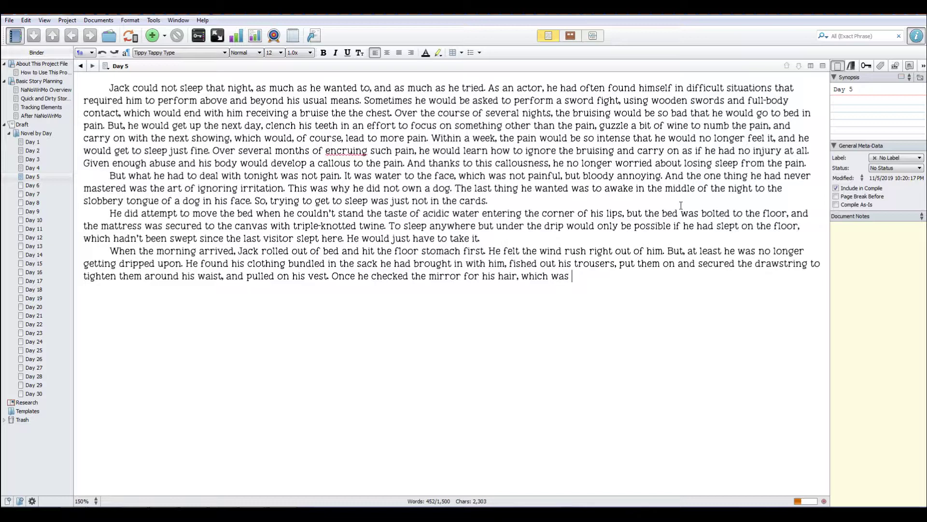
text(easy to comb because )
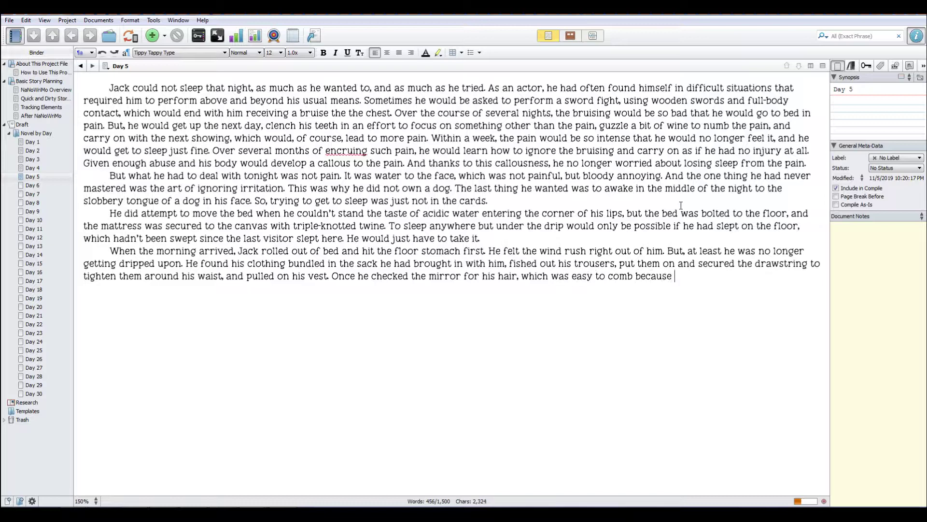
text(it was wet)
text(, he slipped on)
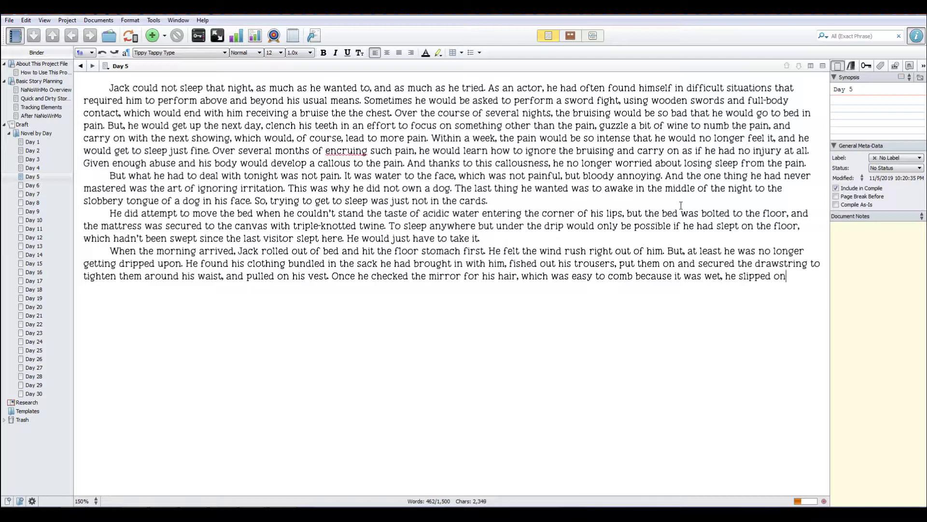
text( his boots and shuffled off)
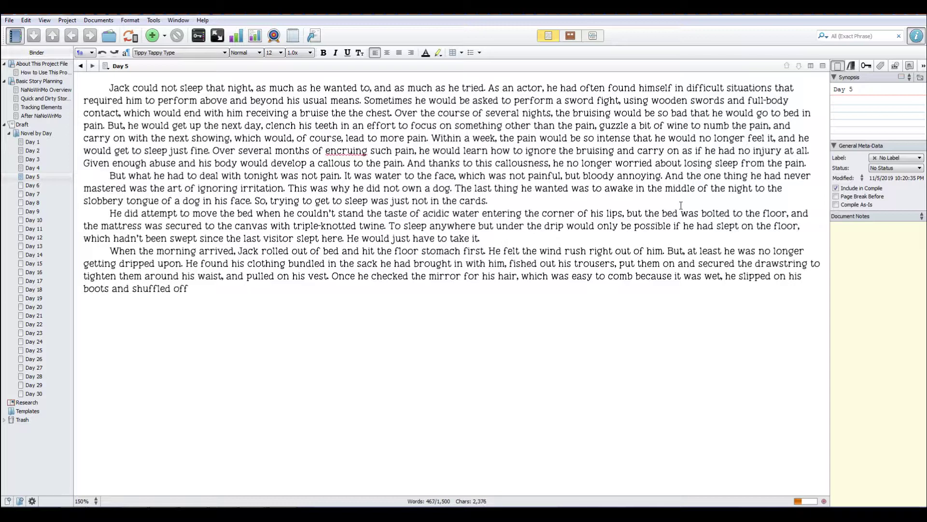
text( into the hallway where he met the r)
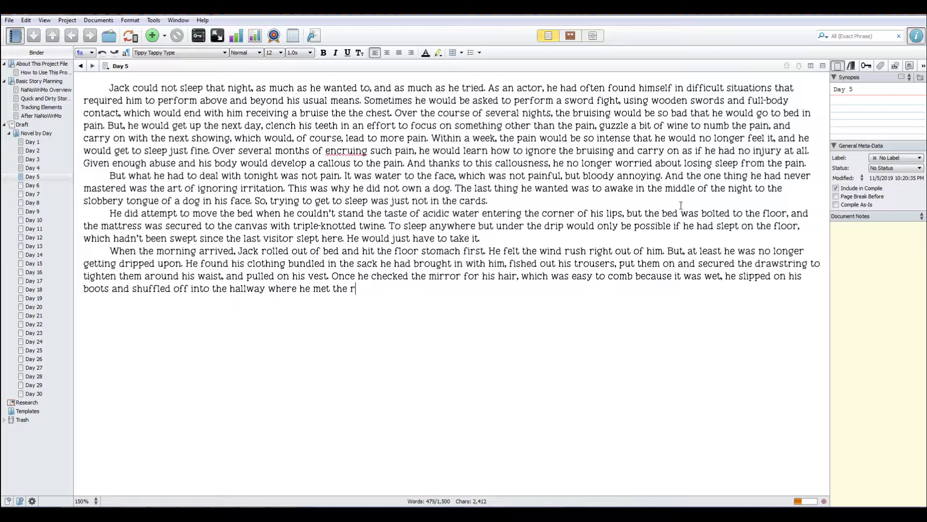
text(est of his troupe)
text(, al)
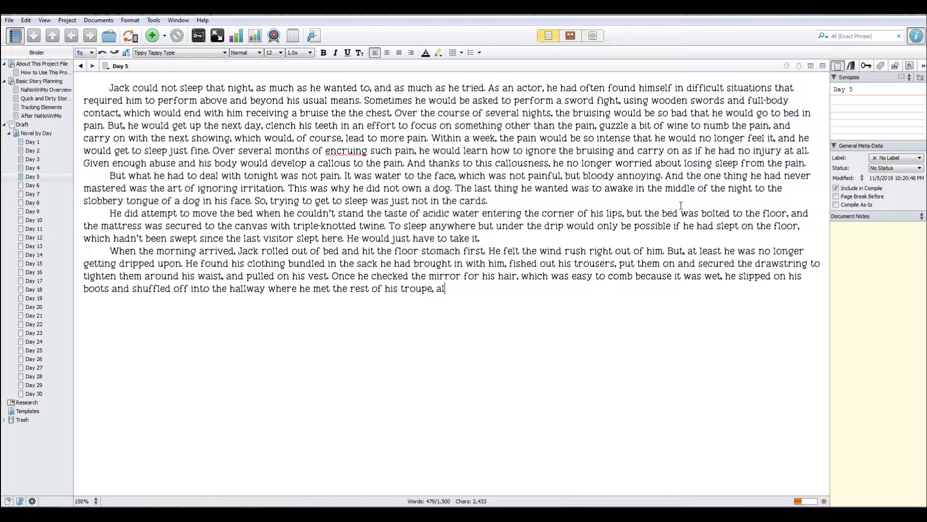
text(l of whom were equall)
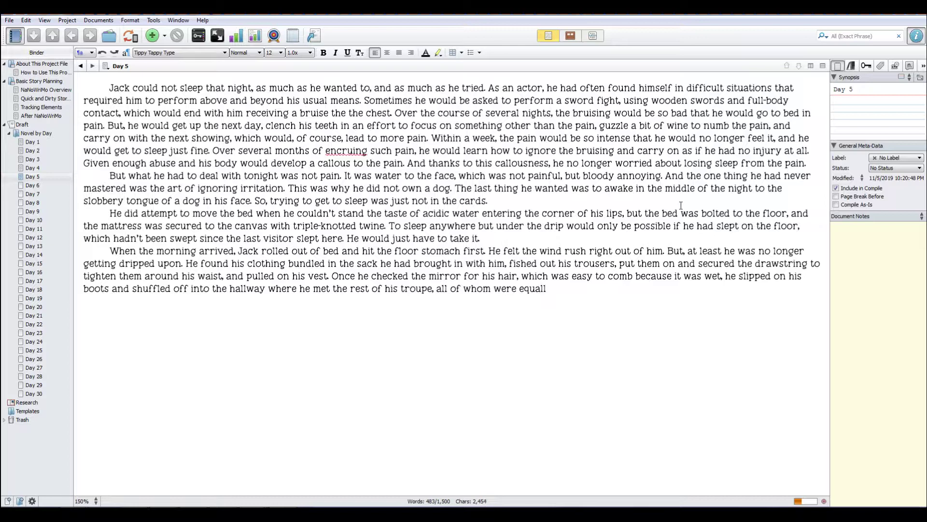
text(y dressed and equally tire)
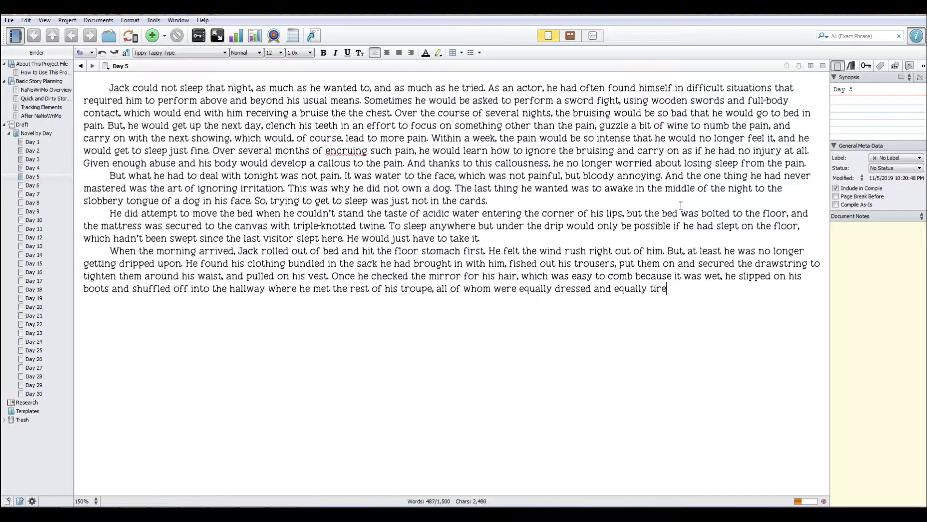
text(d, but perhaps)
key(BackSpace)
key(BackSpace)
key(BackSpace)
key(BackSpace)
key(BackSpace)
key(BackSpace)
key(BackSpace)
text(a little drier)
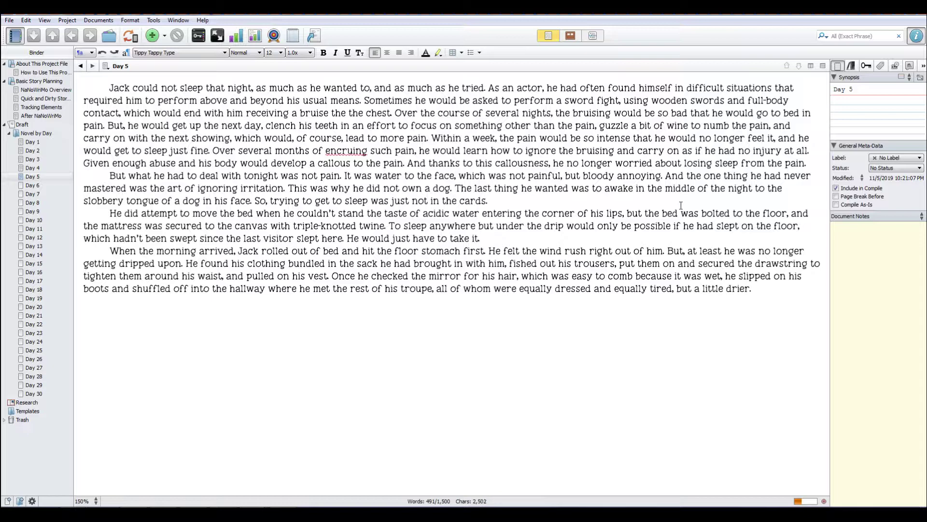
text( than he was)
text(")
text(After)
text( getting)
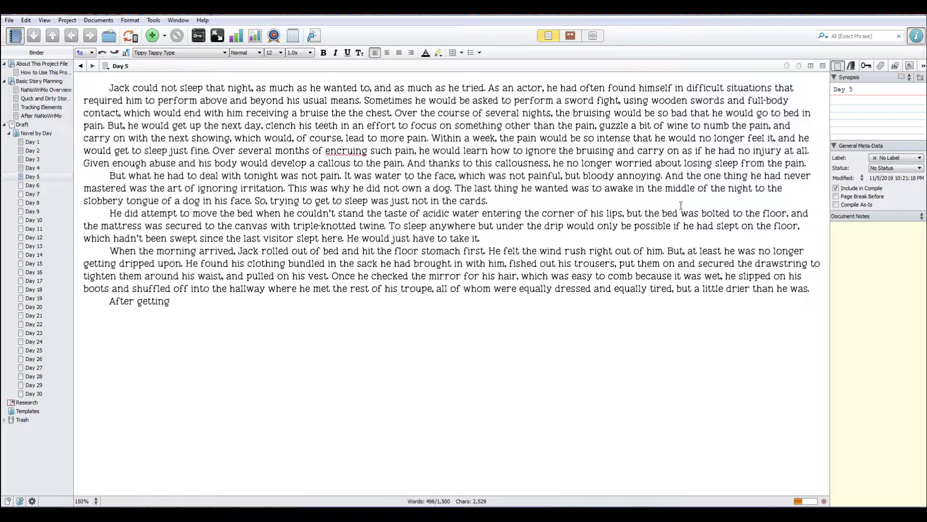
text( breakfast at the market)
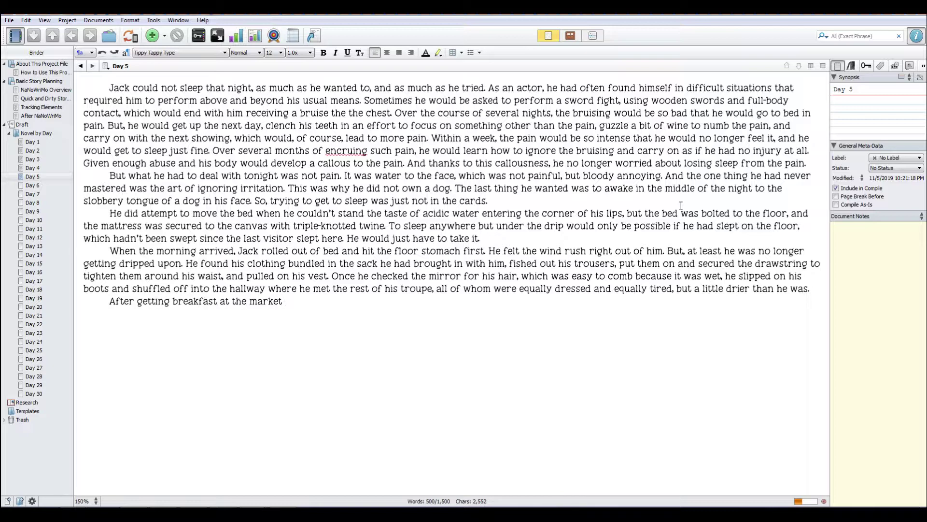
text(place, each of them headed off to the)
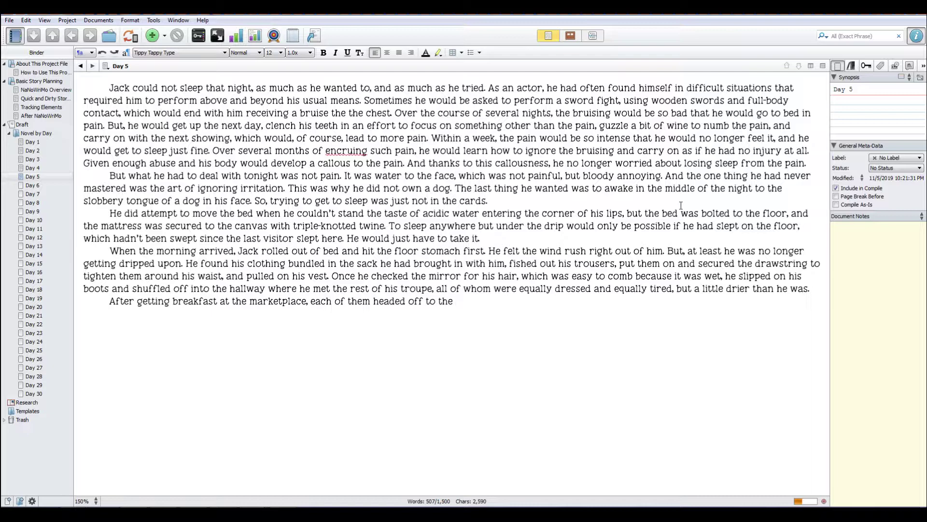
Write the breakfast paragraph, placing the open stage by the harbor, where they set up props and rehearse.
text(open stage down by )
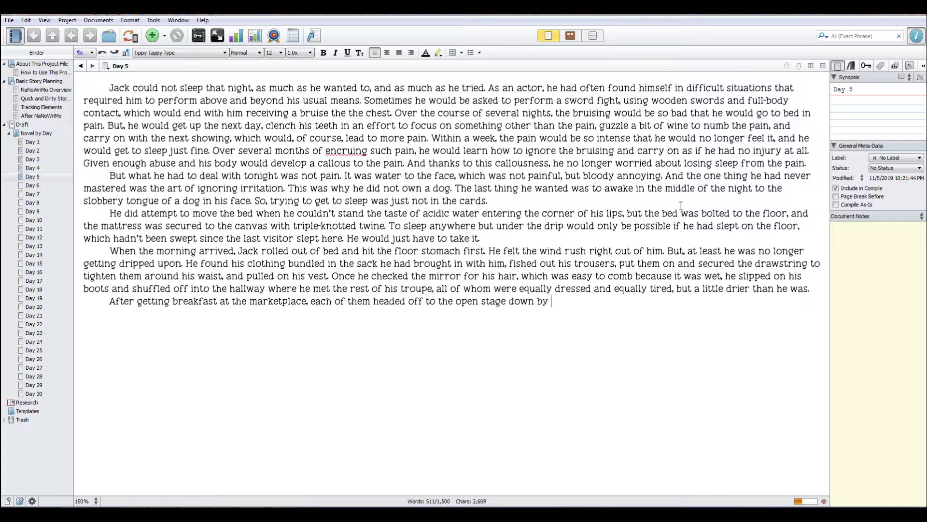
text(the northern plantation)
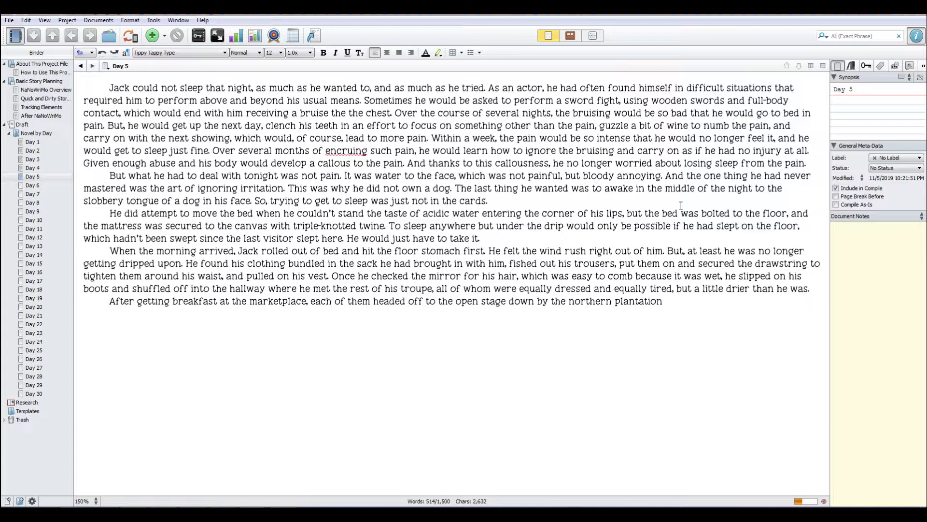
key(BackSpace)
key(BackSpace)
key(BackSpace)
key(BackSpace)
key(BackSpace)
key(BackSpace)
key(BackSpace)
key(BackSpace)
key(BackSpace)
key(BackSpace)
key(BackSpace)
key(BackSpace)
key(BackSpace)
key(BackSpace)
key(BackSpace)
key(BackSpace)
key(BackSpace)
key(BackSpace)
key(BackSpace)
text(harbor)
text(, where they )
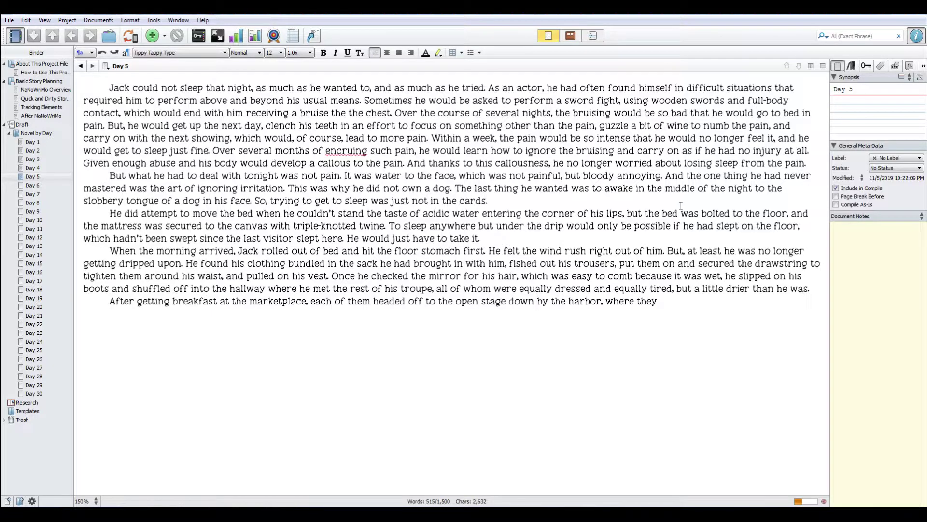
text(set up their props and )
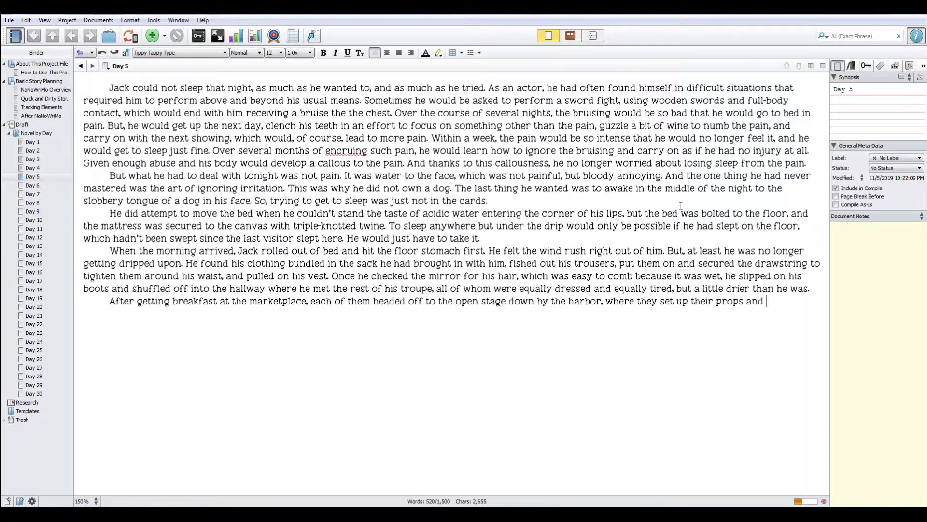
text(rehearsed their lines. )
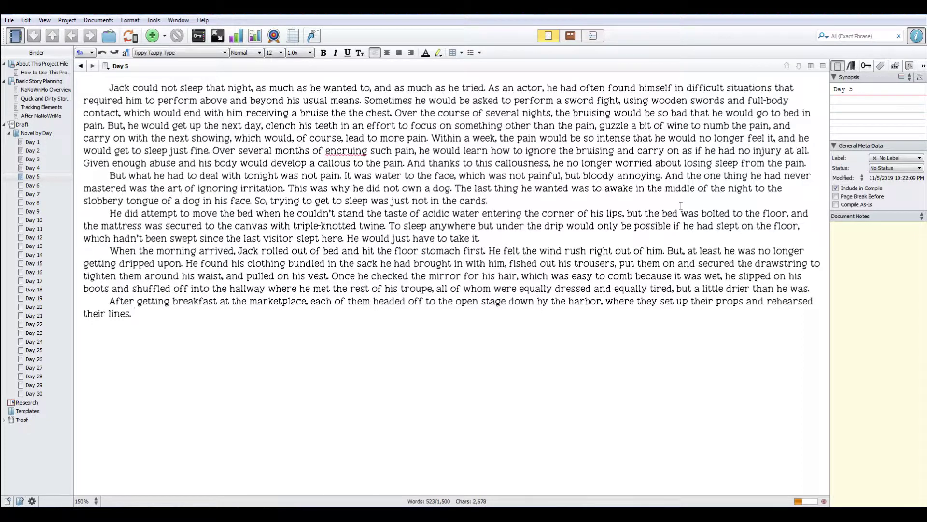
text(They were performing)
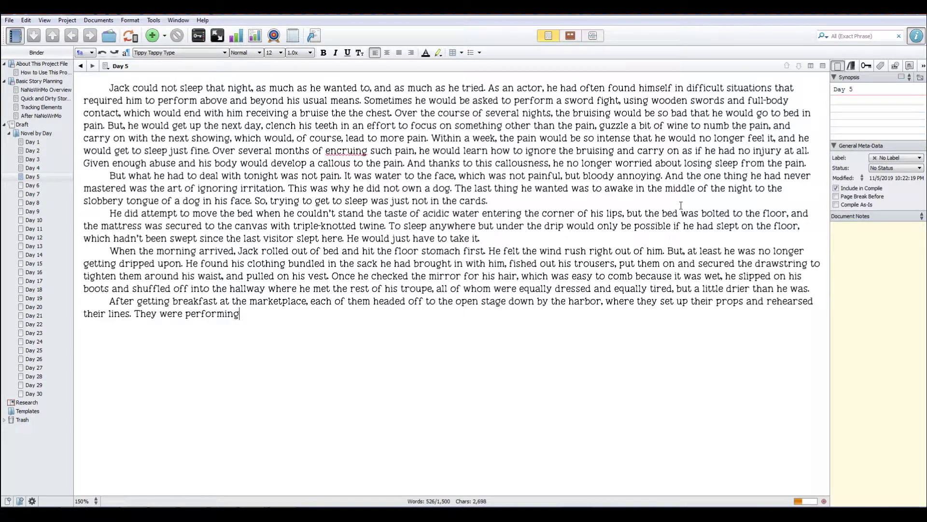
text( a shortened version of H)
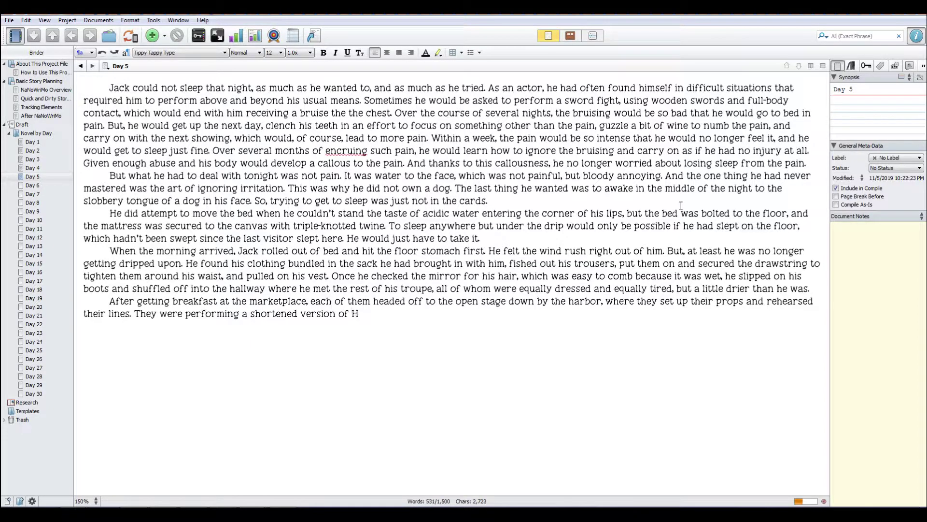
text(omer's)
Describe their show as an italicised The Odyssey with song and political commentary against the British.
key(ctrl+i)
text(The Odyssey)
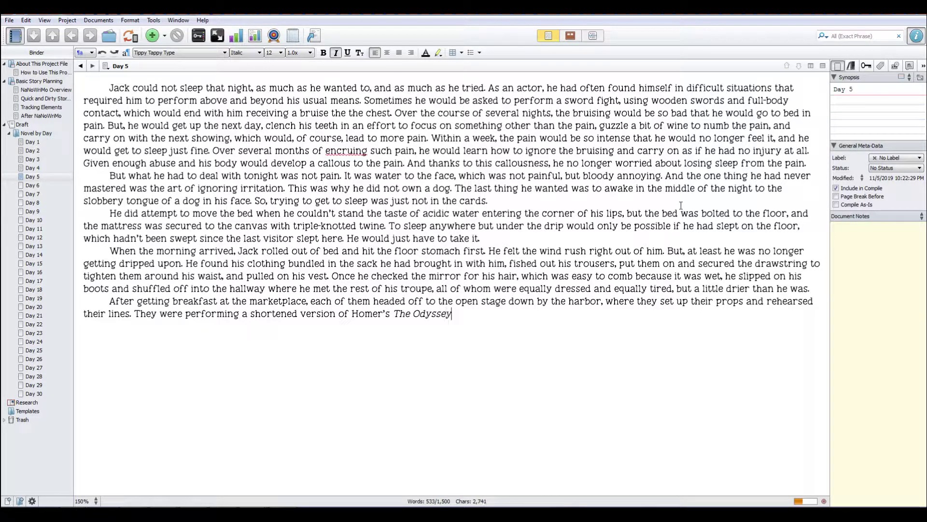
key(ctrl+i)
text(, but with so)
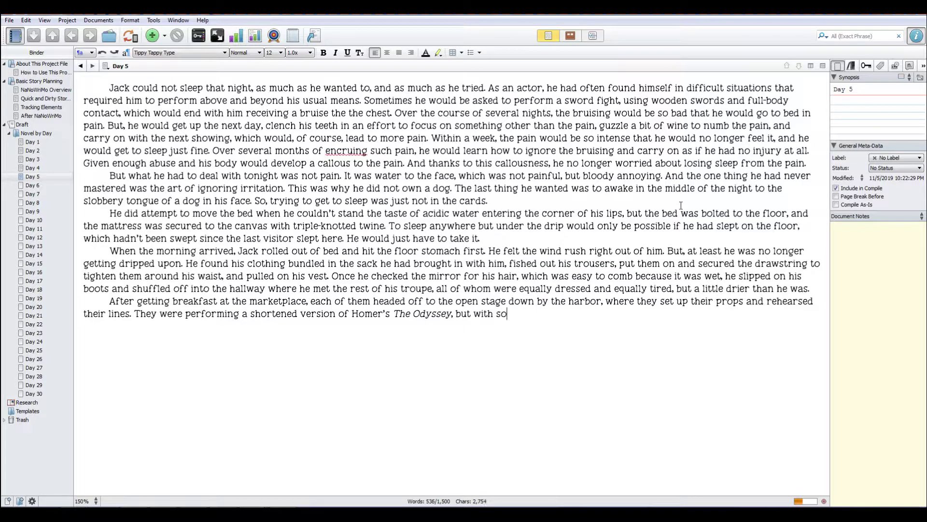
text(ng and poilitical commen)
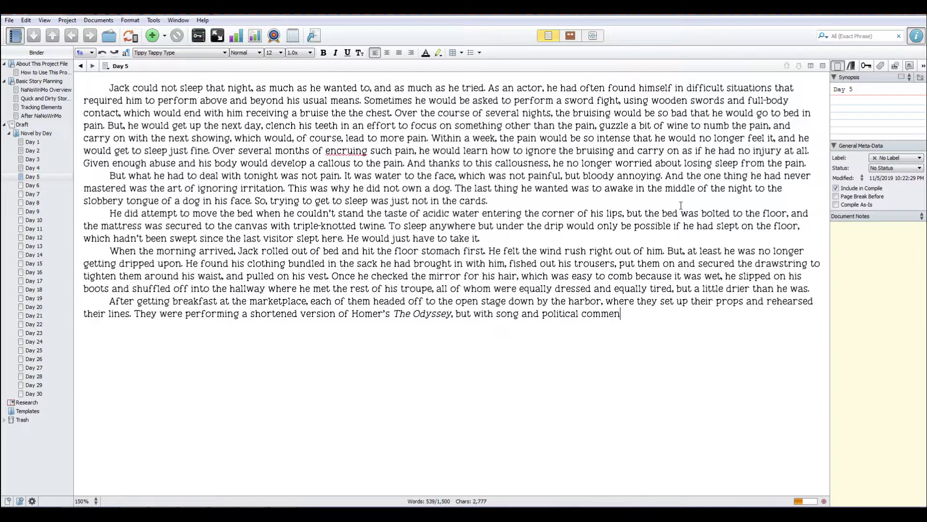
text(tary against the British)
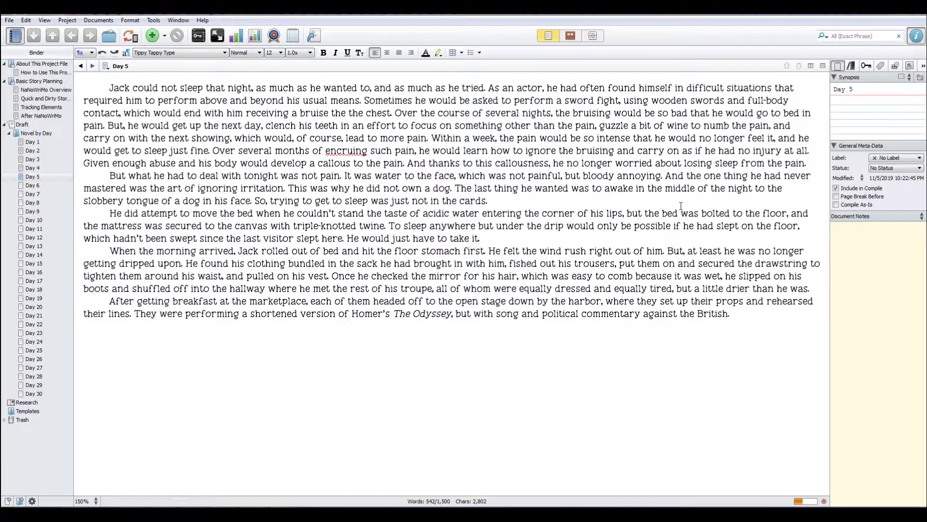
text(. It had actually noth)
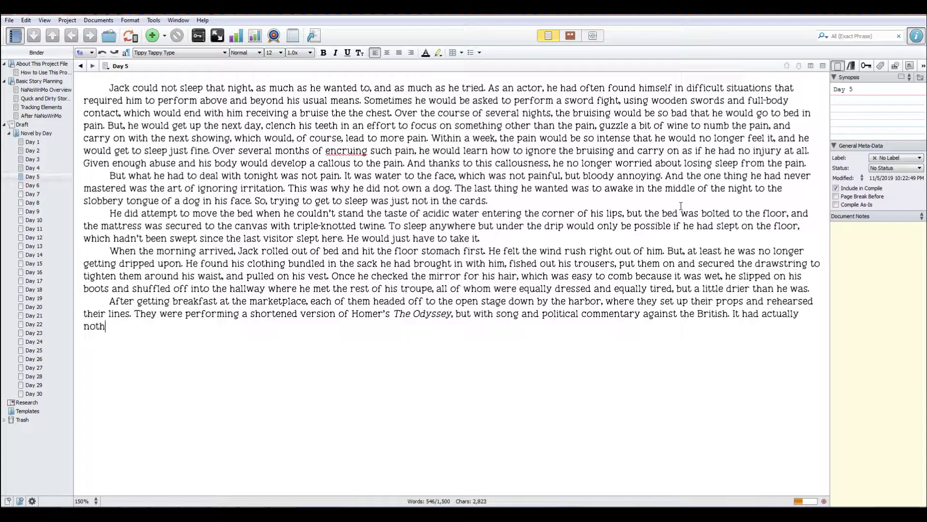
text(ing to do with Homer's)
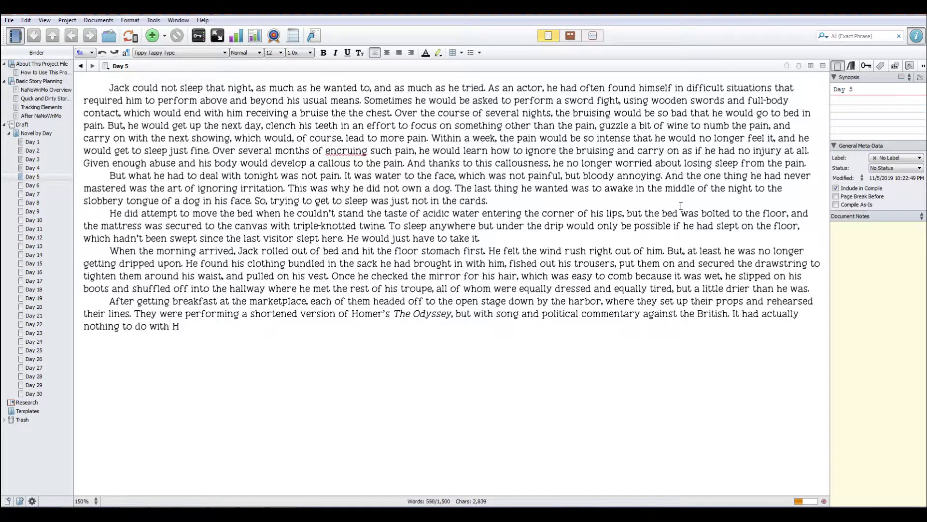
Add that they called it the italicised Homer's The Odyssey to hide lampooning the British government.
key(ctrl+i)
text(T)
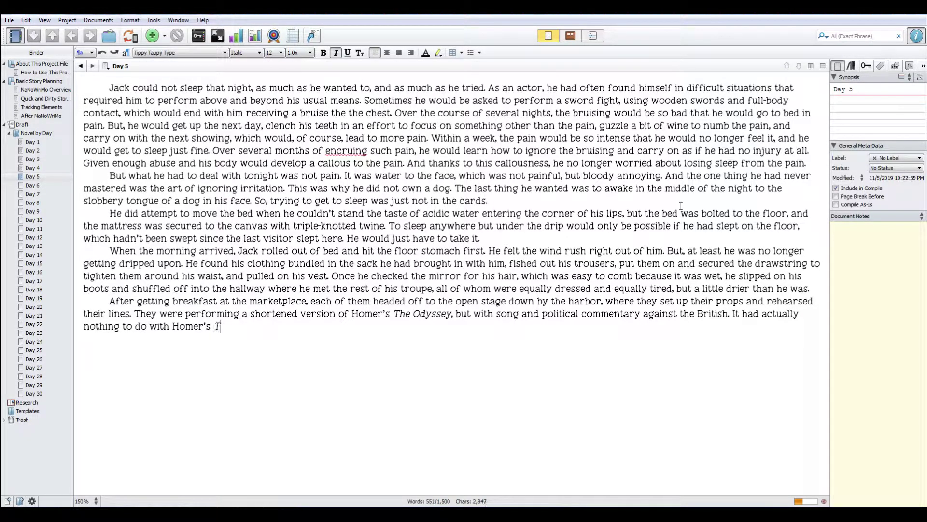
text(he Odyssey,)
key(ctrl+i)
text(bu)
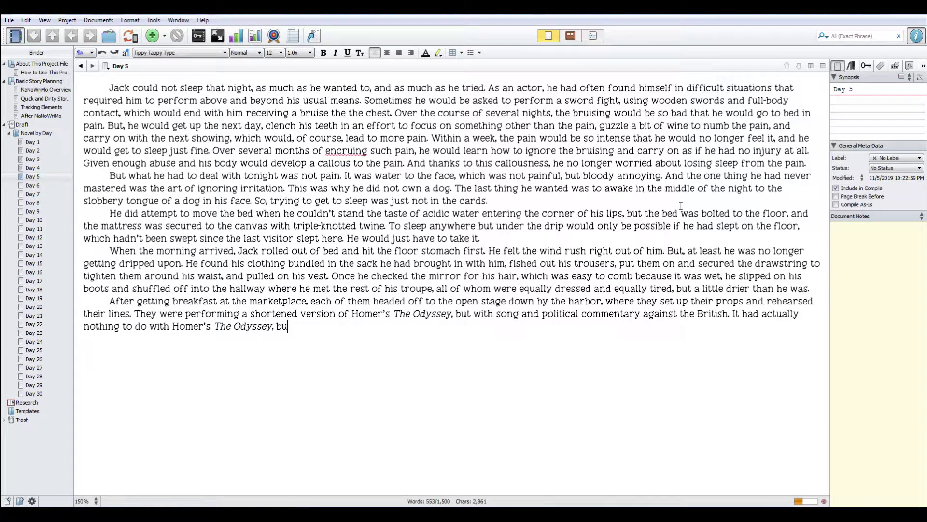
text(t they were calling their play)
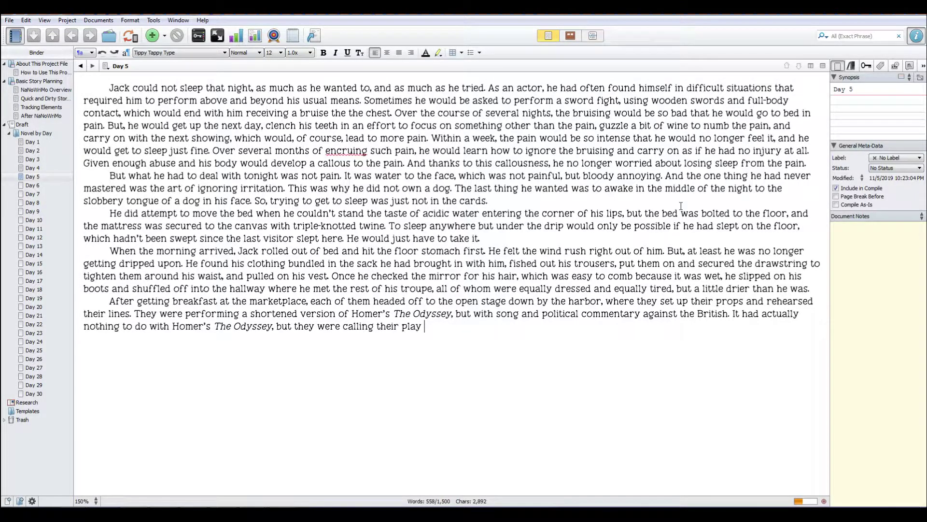
key(ctrl+i)
text(Homer’s T)
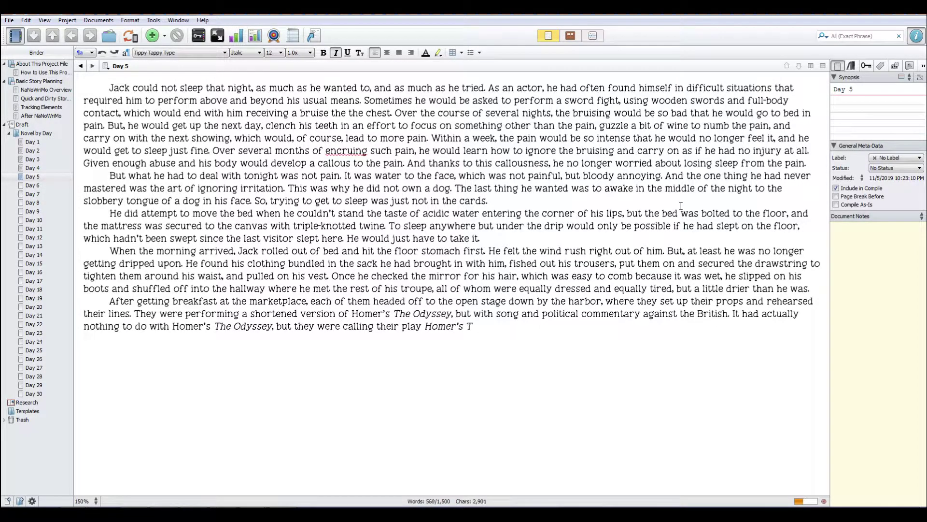
text(he Odyssey)
key(ctrl+i)
text(to hi)
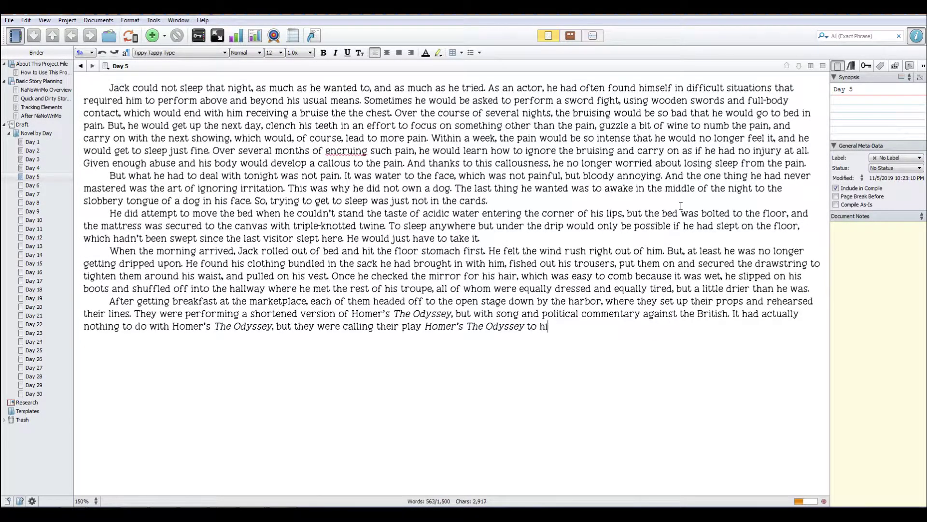
text(de the fact that they we)
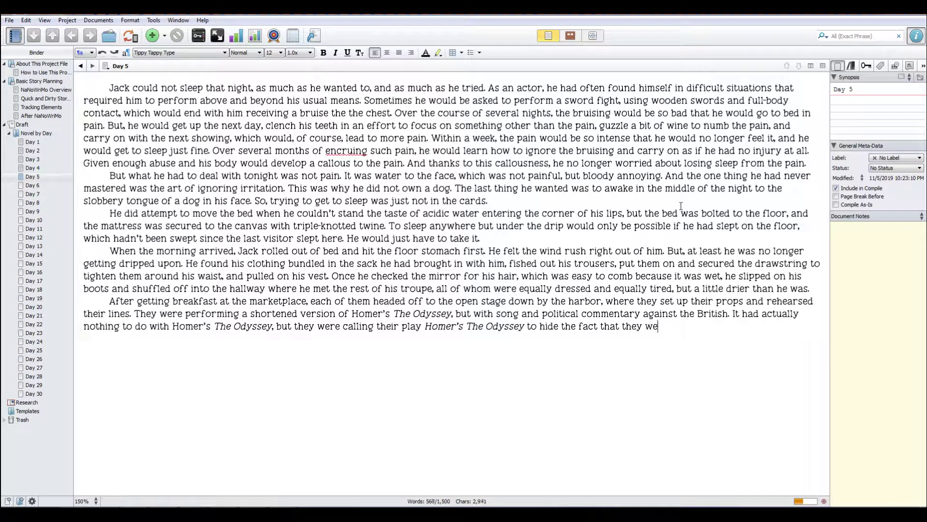
text(re actually just lamp)
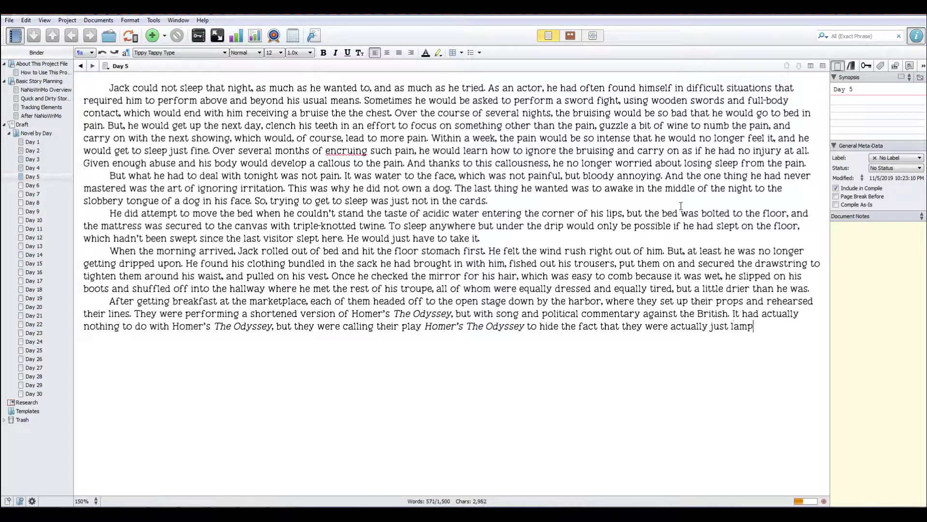
text(ooning the Briti)
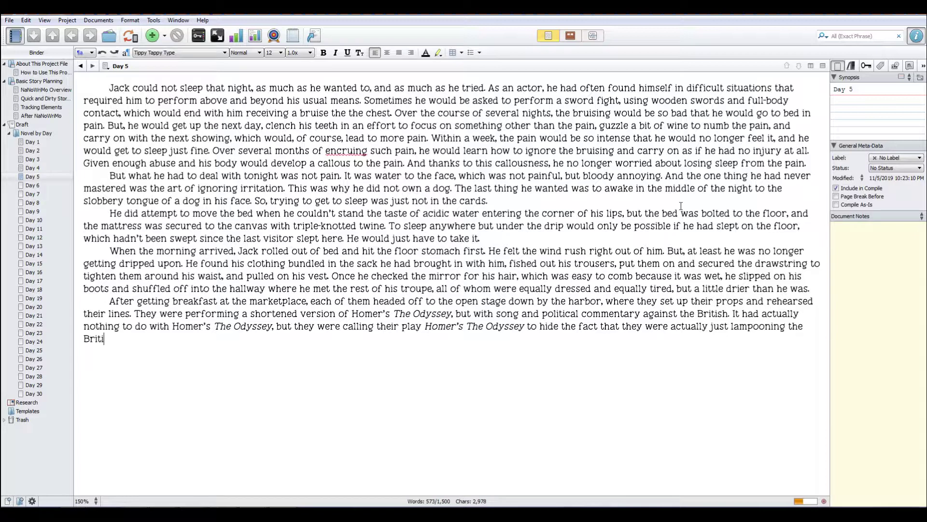
text(sh gover)
text(nment)
Add that the play truly took place in England's mid-eighteenth-century theater district and also had song.
text(The truth wea)
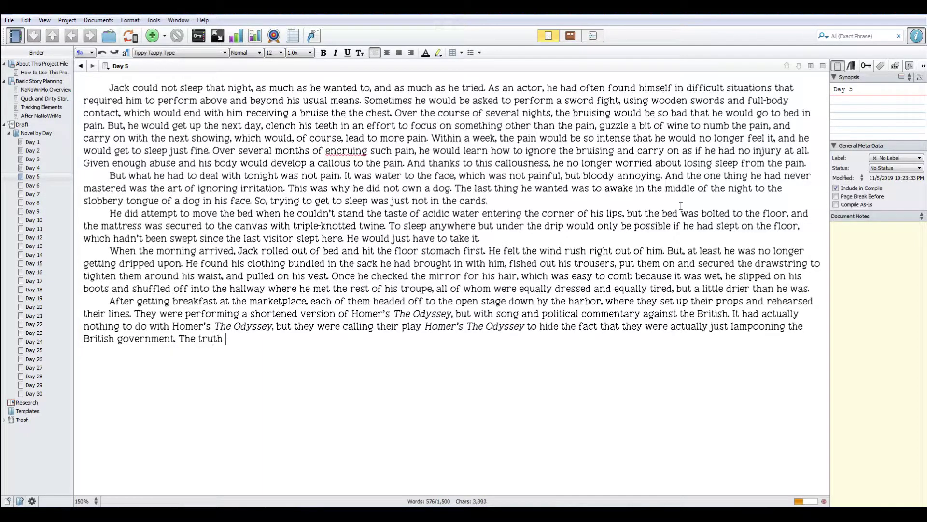
key(BackSpace)
key(BackSpace)
text(as that the entire play )
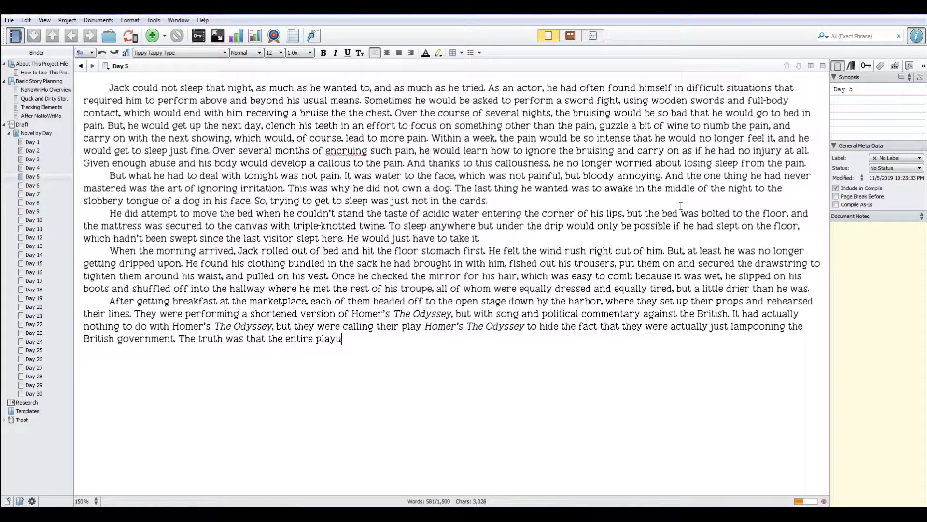
text(took place in England,)
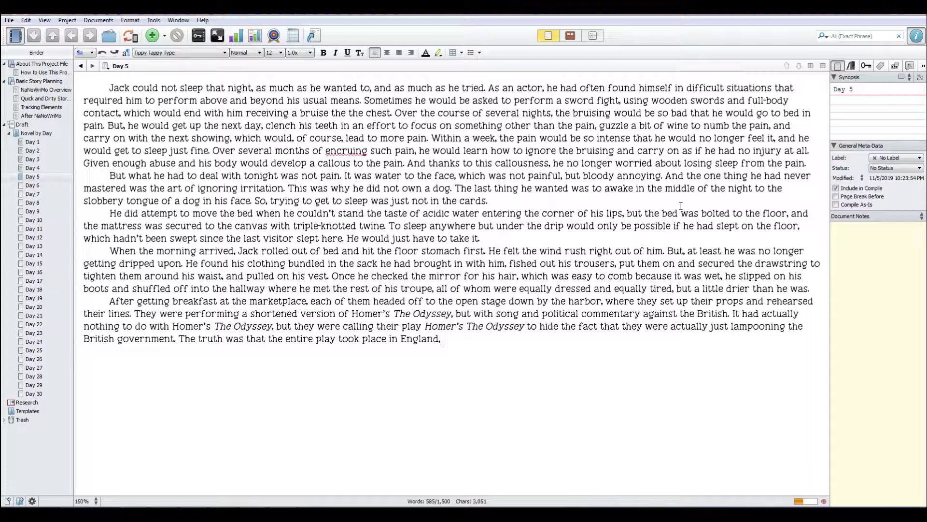
text(in the theater districtr)
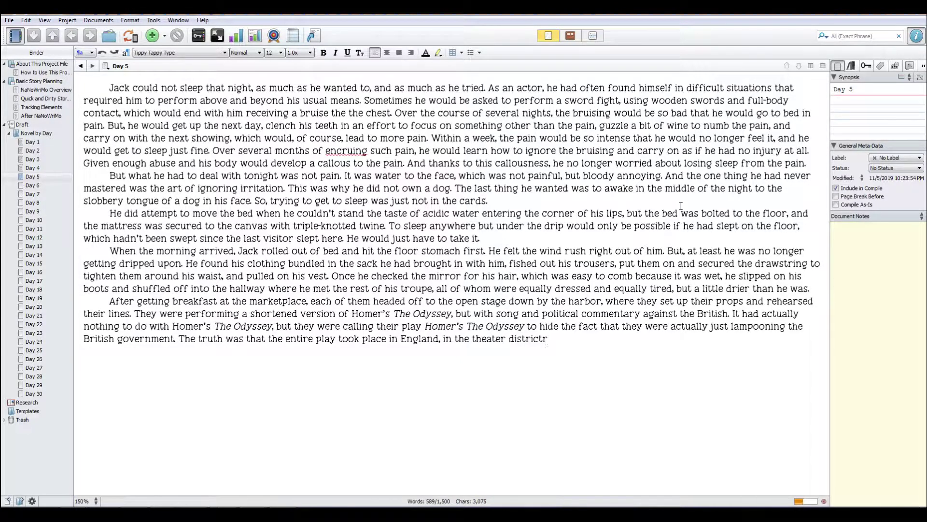
key(BackSpace)
text(, in the mid-eighten)
key(BackSpace)
text(ent)
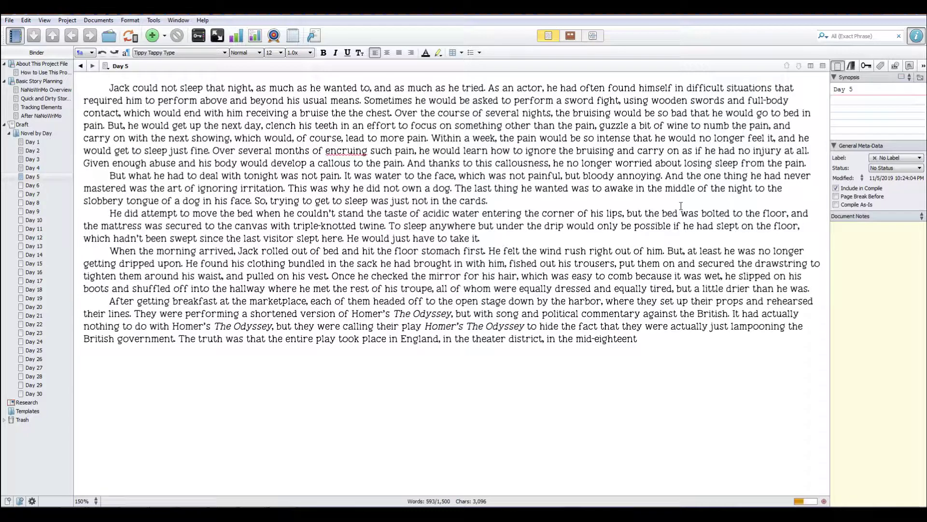
text(h century. But their version )
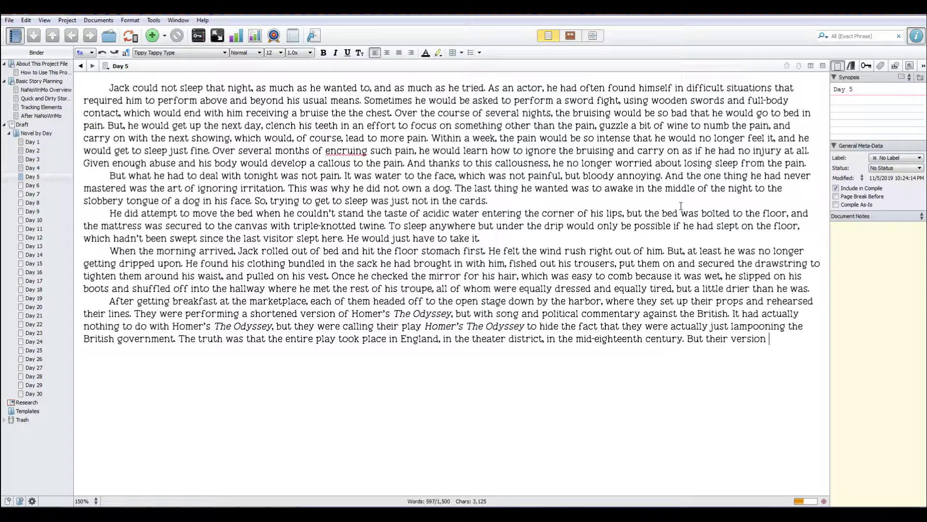
text(also had song.)
key(Return)
text(")
click(326, 150)
Correct the misspelled 'encruing' to 'incurring' using the spelling suggestions.
key(Delete)
text(i)
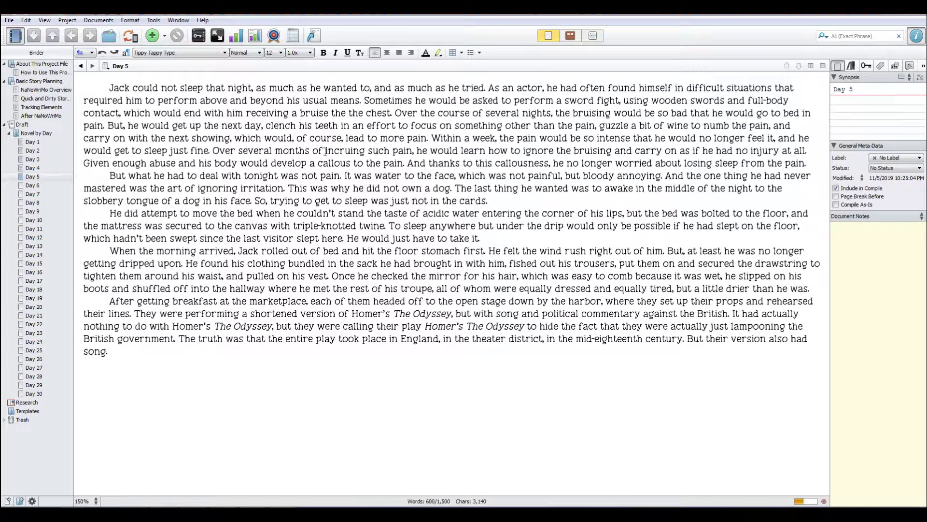
drag(325, 151, 365, 152)
click(363, 153)
right_click(358, 151)
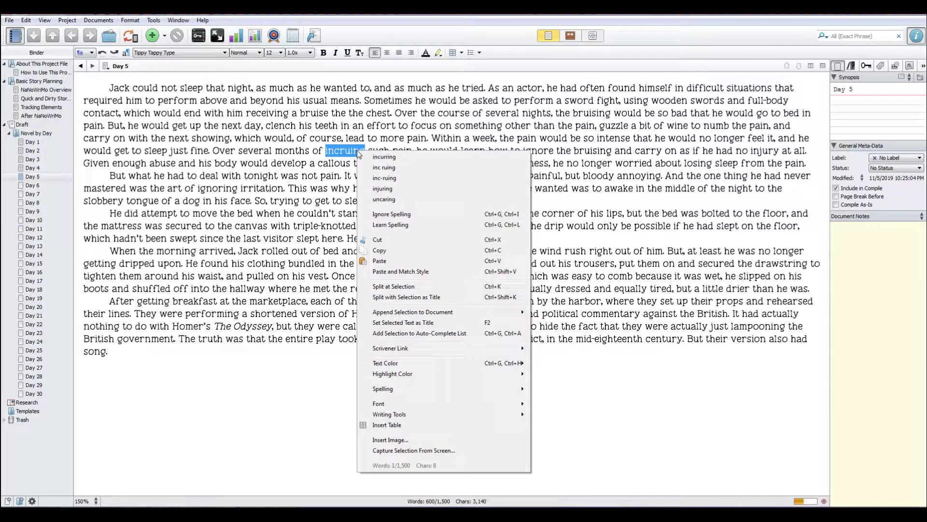
click(384, 157)
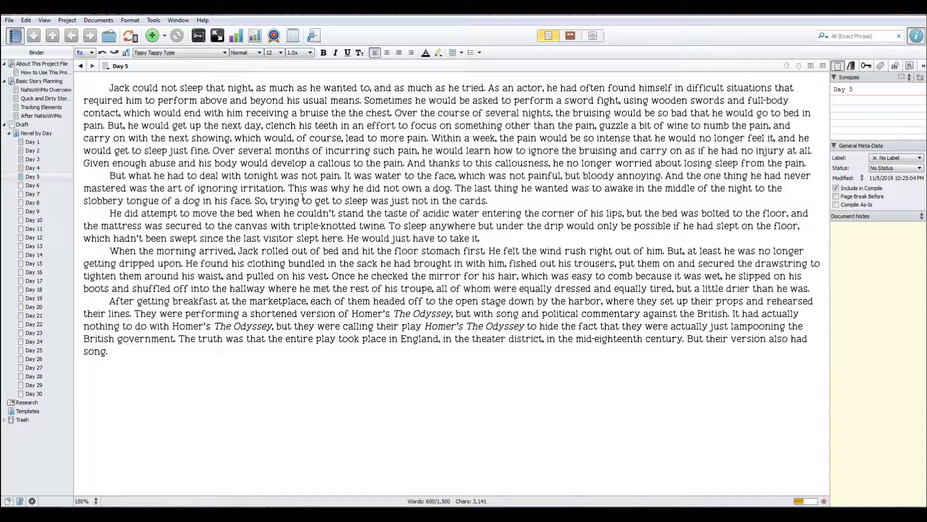
click(300, 188)
Begin the costumes paragraph: costumes vague for now, no props or period costumes brought from the Colonies.
text(Their costumes were)
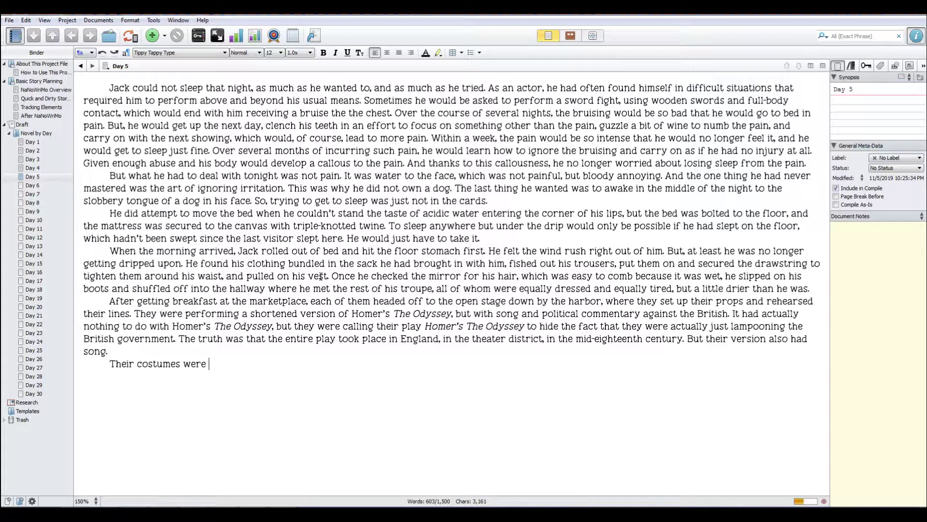
text( vague for now. )
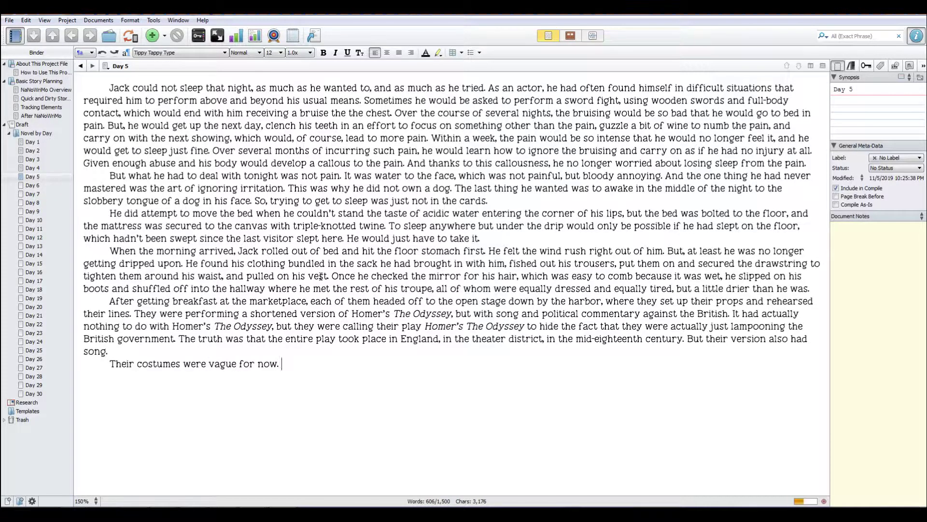
text(They had not brought any ove)
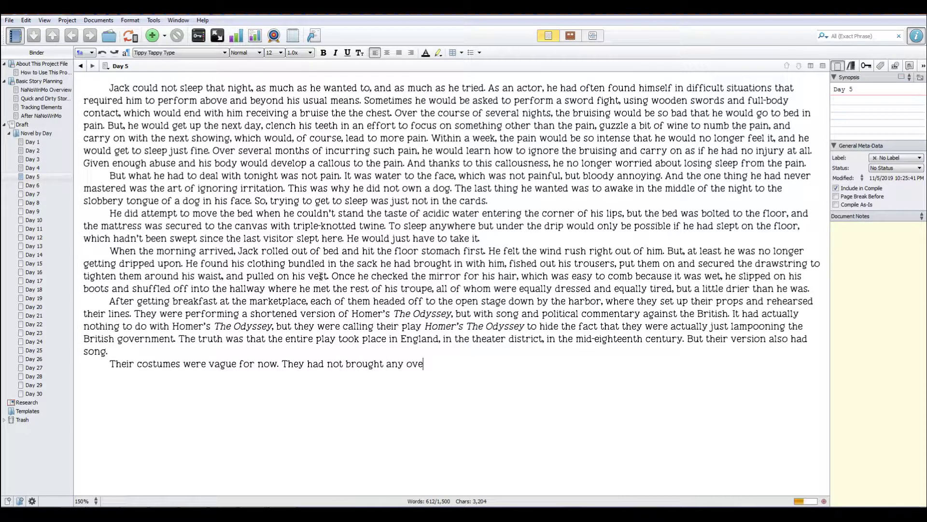
text(r from the Colon)
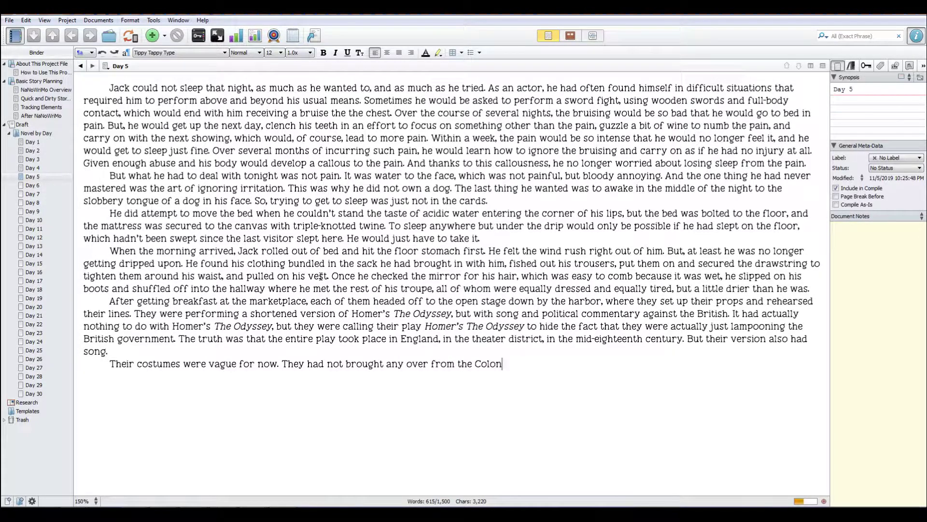
text(ies, where they had lasty)
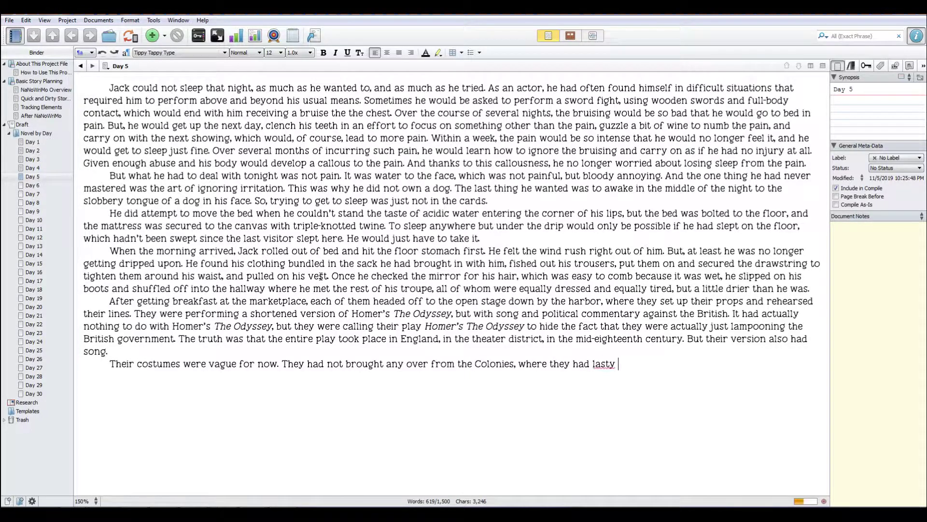
key(BackSpace)
key(BackSpace)
text( performed with)
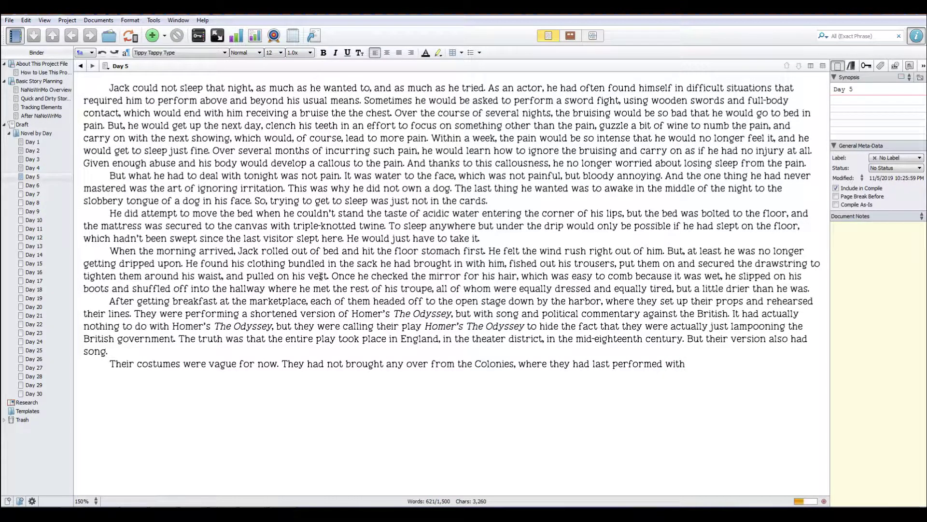
text( an actual dress)
key(BackSpace)
key(BackSpace)
key(BackSpace)
key(BackSpace)
key(BackSpace)
key(BackSpace)
key(BackSpace)
key(BackSpace)
key(BackSpace)
key(BackSpace)
key(BackSpace)
key(BackSpace)
key(BackSpace)
key(BackSpace)
key(BackSpace)
key(BackSpace)
text(actual props and)
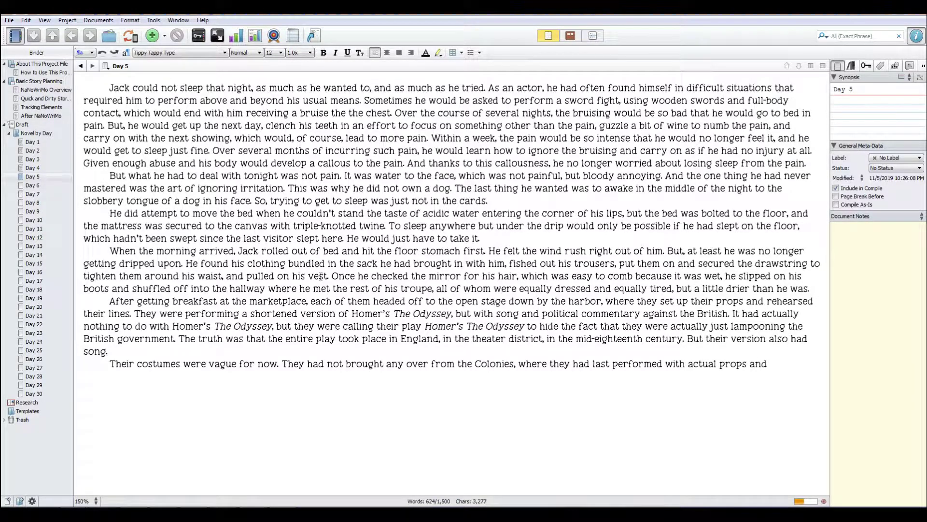
text( co)
key(BackSpace)
key(BackSpace)
text(period )
text(costumes)
Explain the production manager talked them out of shipping their whole stage production, lacking funds for losses.
text(They h)
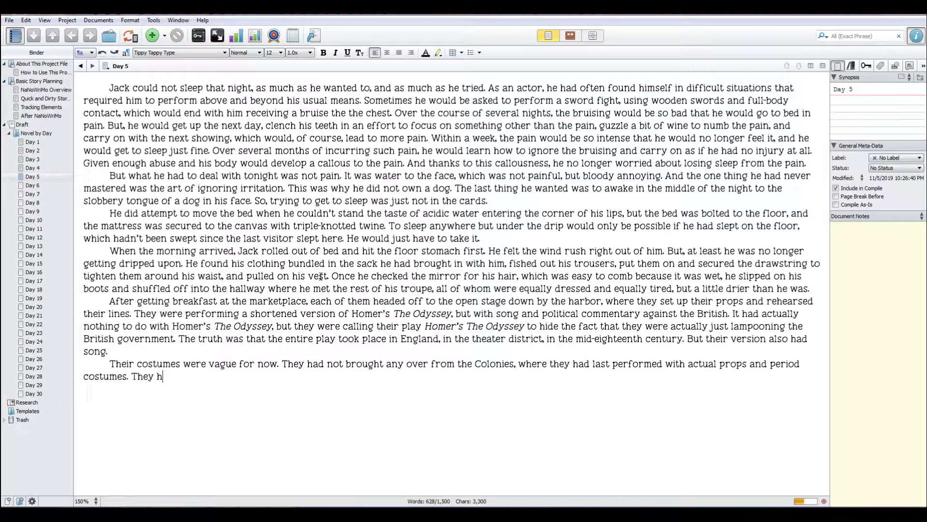
text(ad worried that they would l)
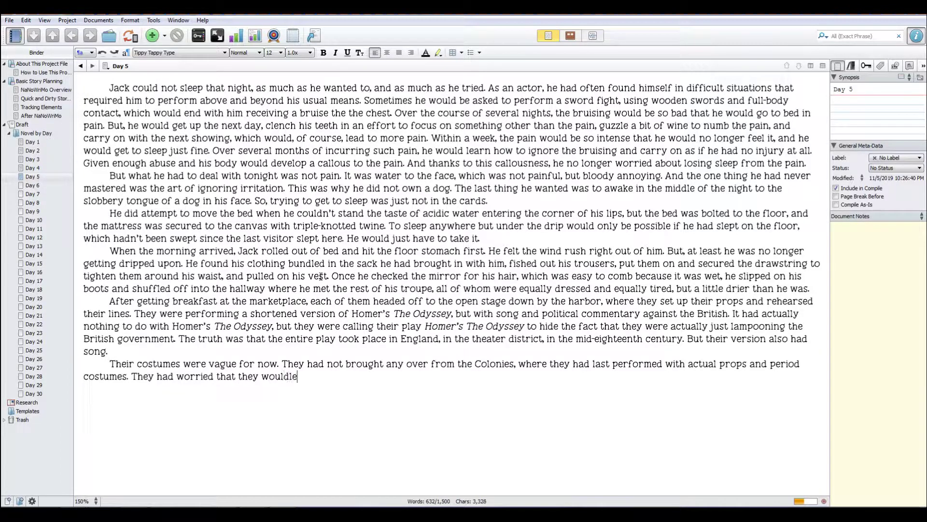
text(eave imp)
key(BackSpace)
key(BackSpace)
key(BackSpace)
text(imo)
text(portant ite)
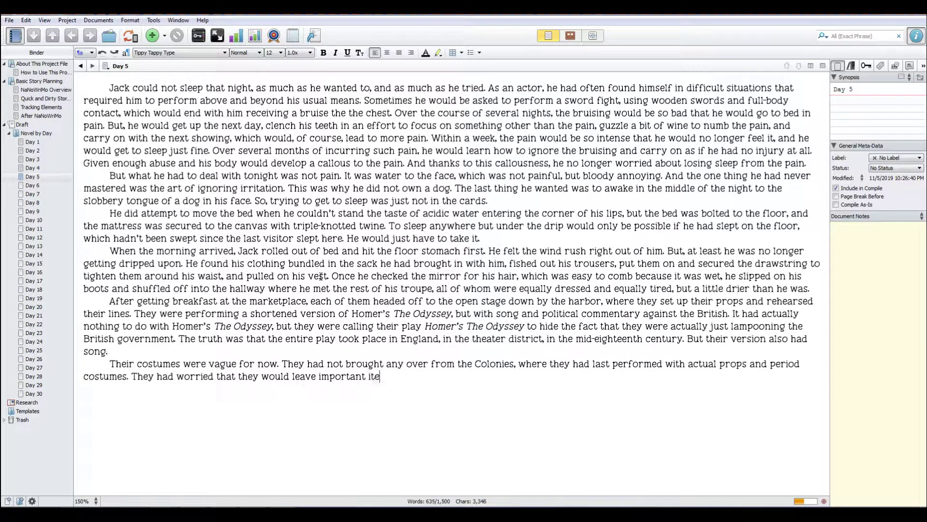
text(ms behind)
key(BackSpace)
key(BackSpace)
key(BackSpace)
key(BackSpace)
key(BackSpace)
key(BackSpace)
key(BackSpace)
key(BackSpace)
key(BackSpace)
key(BackSpace)
key(BackSpace)
key(BackSpace)
key(BackSpace)
key(BackSpace)
key(BackSpace)
key(BackSpace)
key(BackSpace)
key(BackSpace)
key(BackSpace)
key(BackSpace)
key(BackSpace)
key(BackSpace)
key(BackSpace)
key(BackSpace)
key(BackSpace)
key(BackSpace)
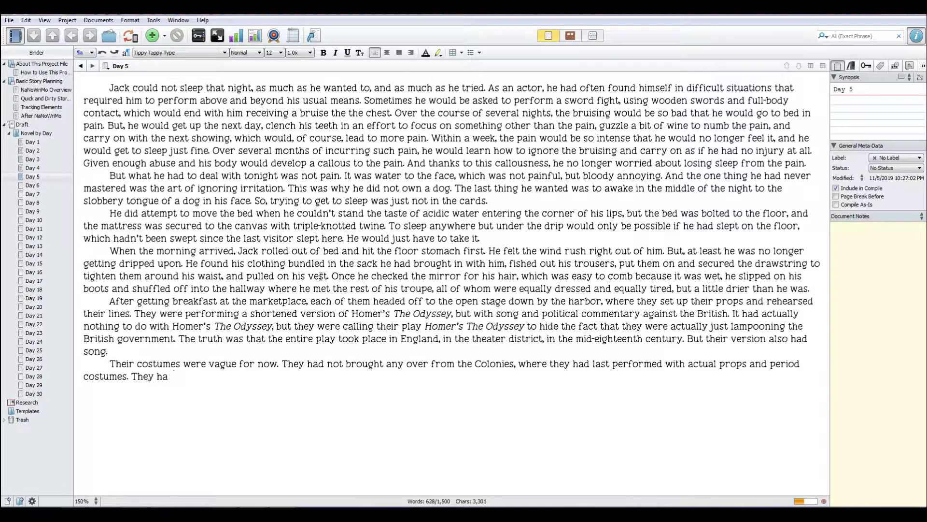
text(wanted to breing)
key(BackSpace)
key(BackSpace)
key(BackSpace)
key(BackSpace)
key(BackSpace)
text(ing their entire )
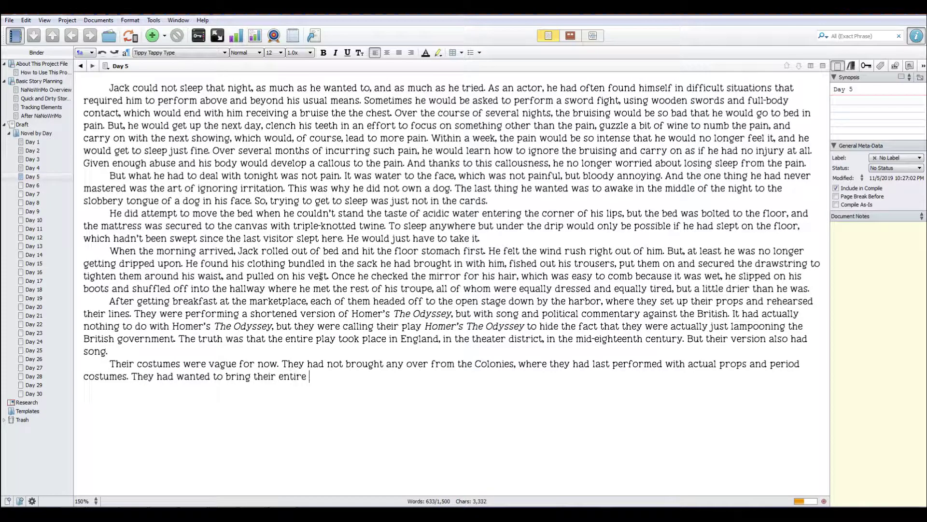
text(stage pr)
key(BackSpace)
text(roduction on the boatr)
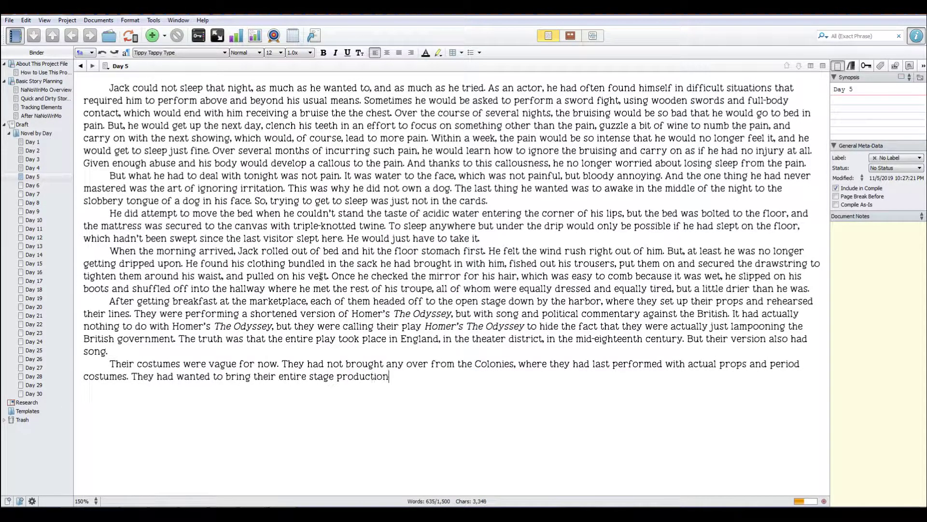
key(BackSpace)
key(BackSpace)
text(to the Caribbean with them)
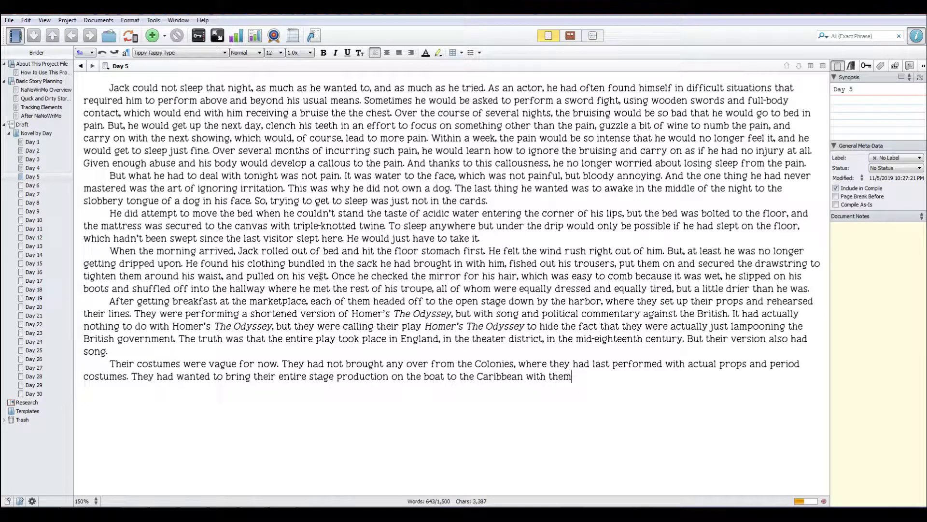
text(, but their)
text( pro)
text(duction)
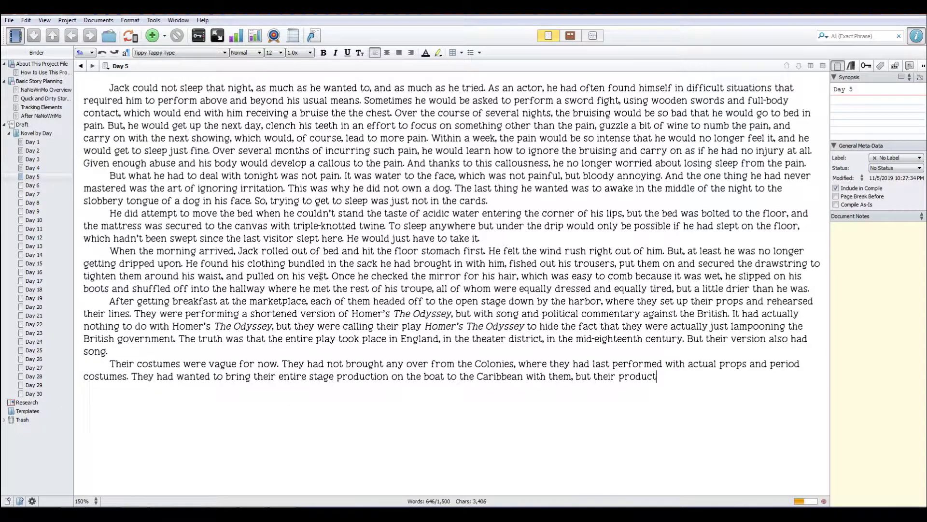
text( manager had talked th)
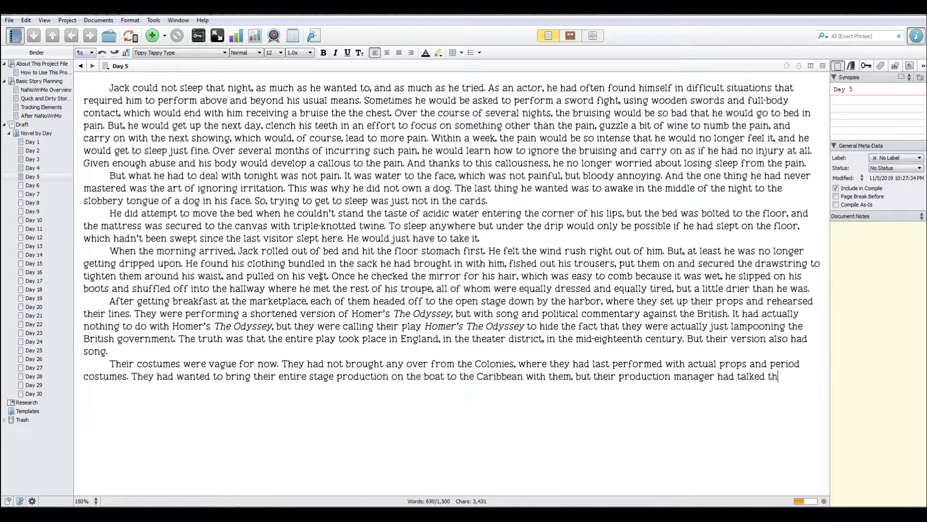
text(em out of it, sa)
text(ying that the)
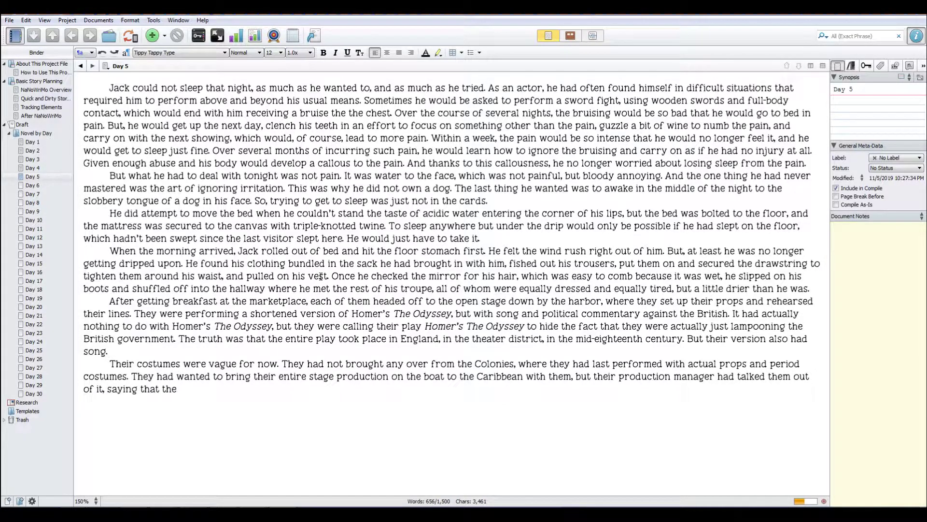
key(BackSpace)
text(y would not have th)
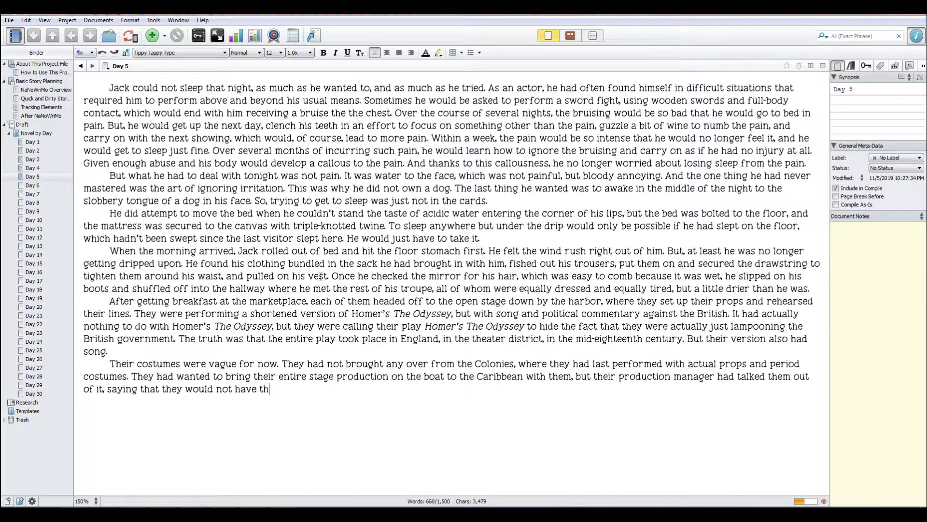
text(e funds to replace any lost)
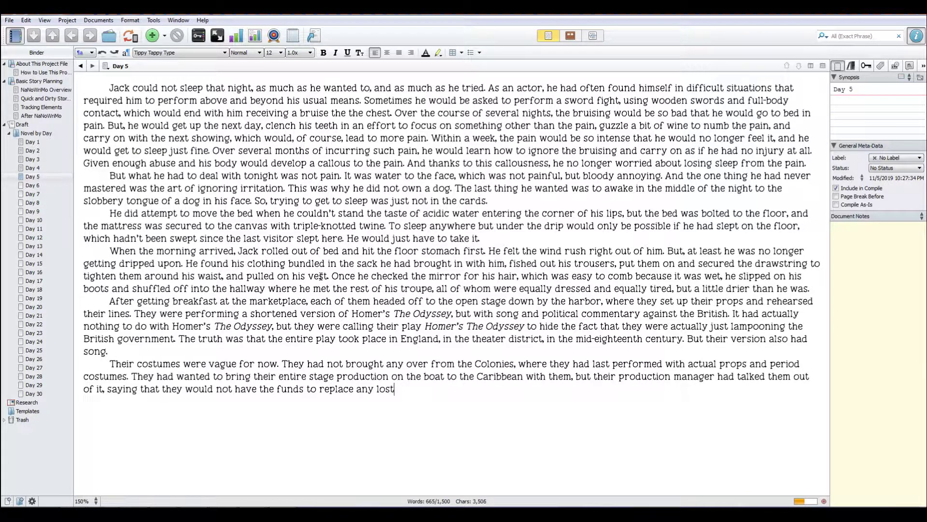
text( item should the bop)
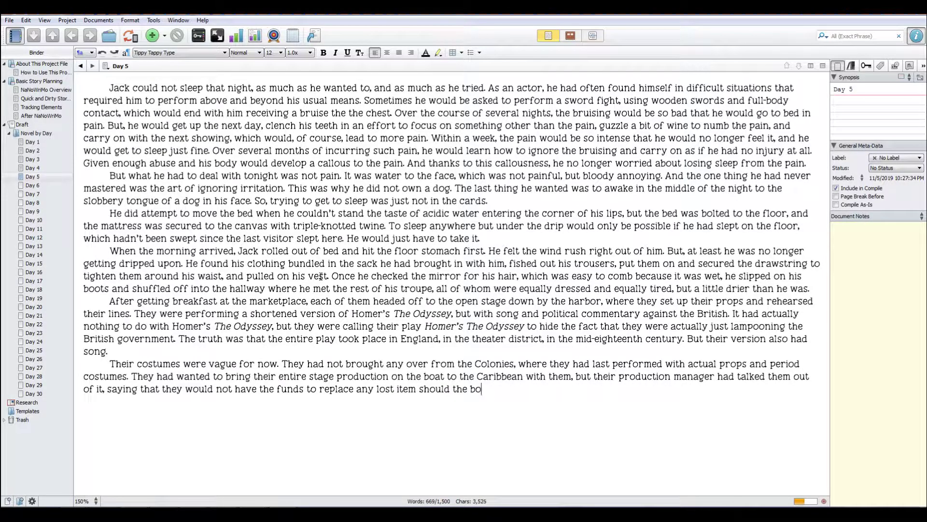
key(BackSpace)
key(BackSpace)
text(ship sink or they get )
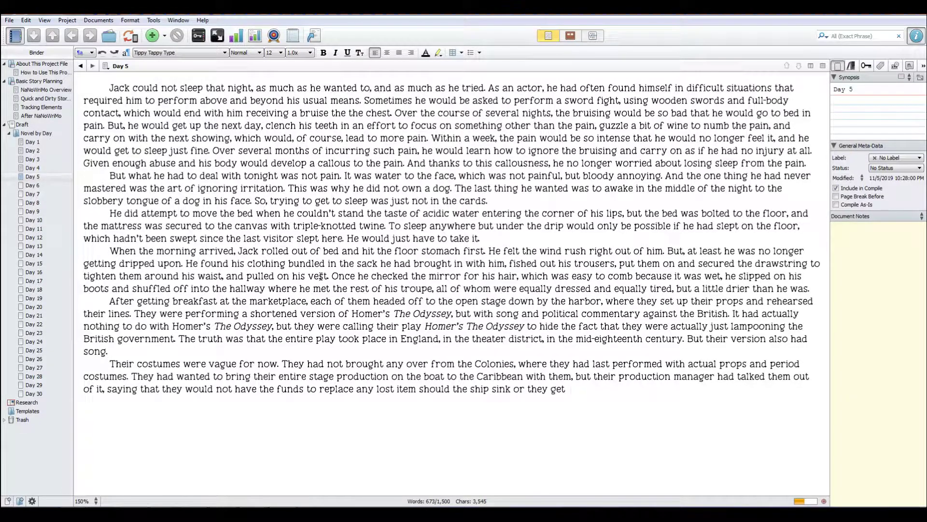
text(run out of town. They were tol)
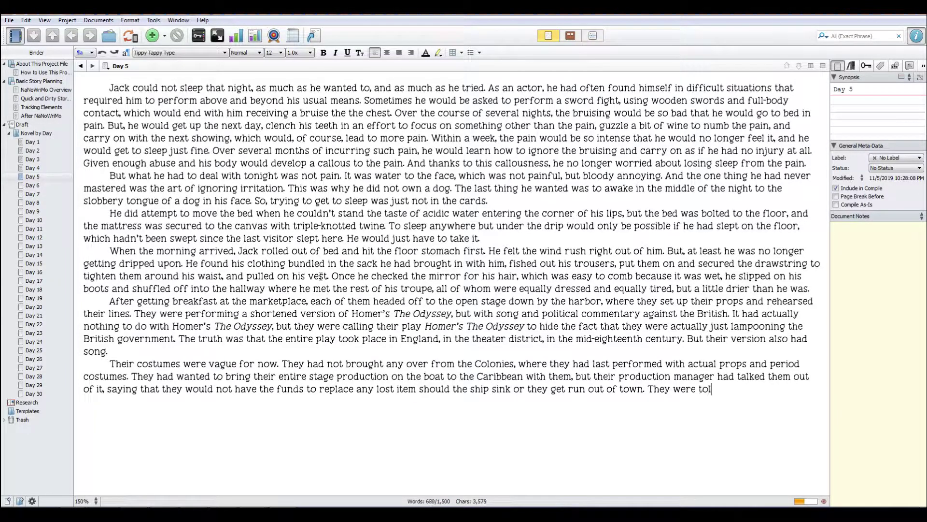
text(d that if they were wor)
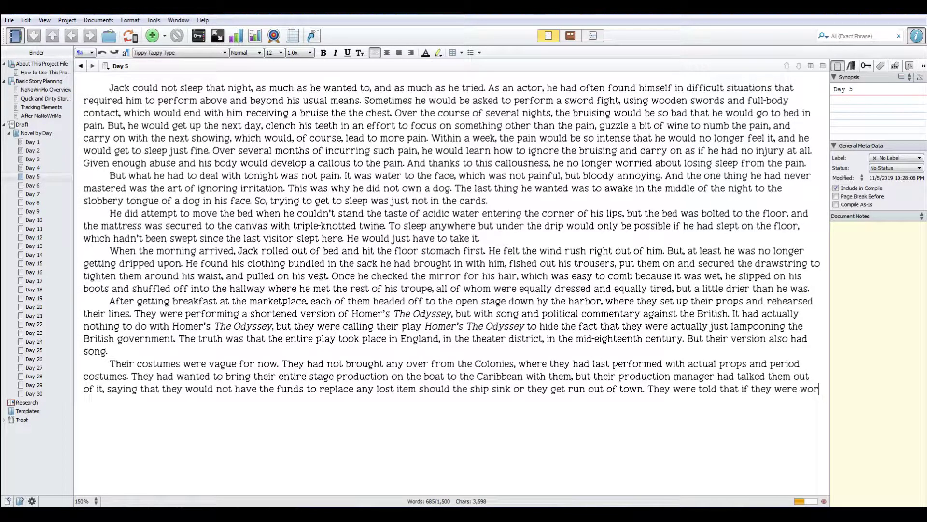
text(th their acting )
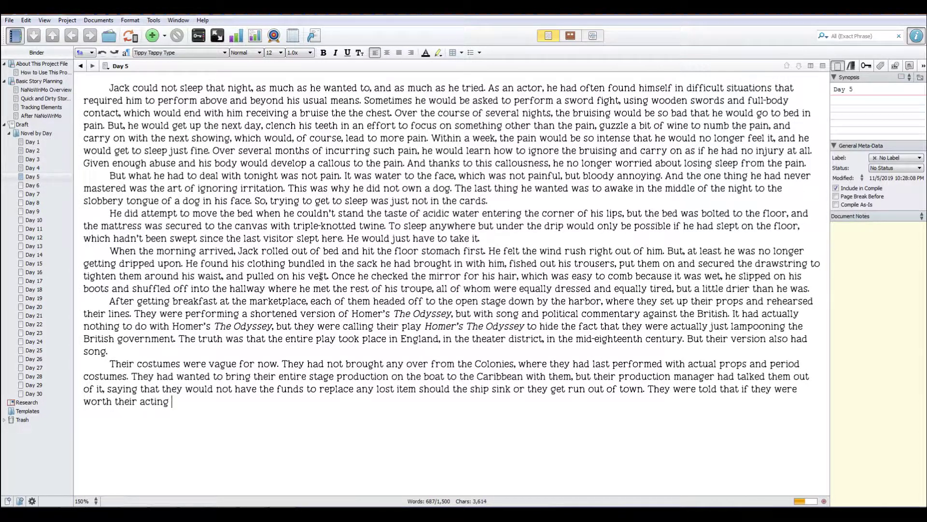
text(salt, then they could perf)
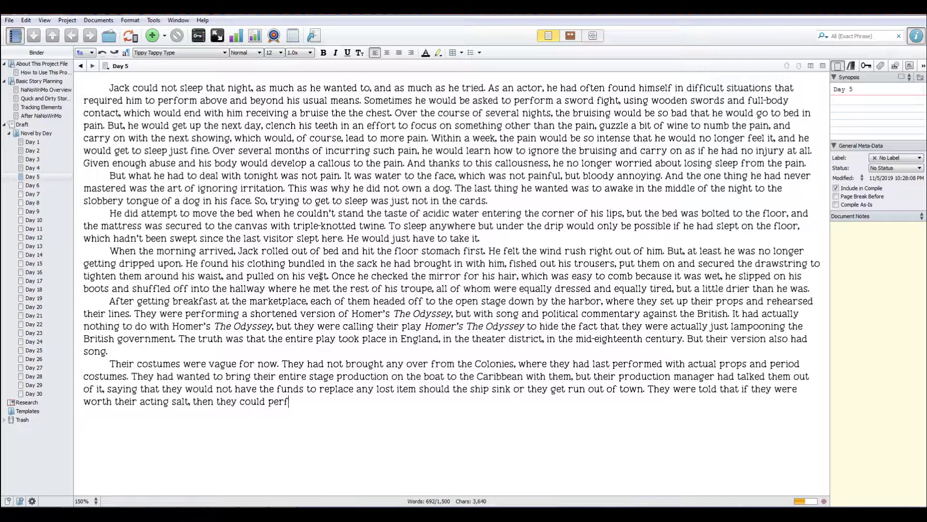
text(orm a complete pl)
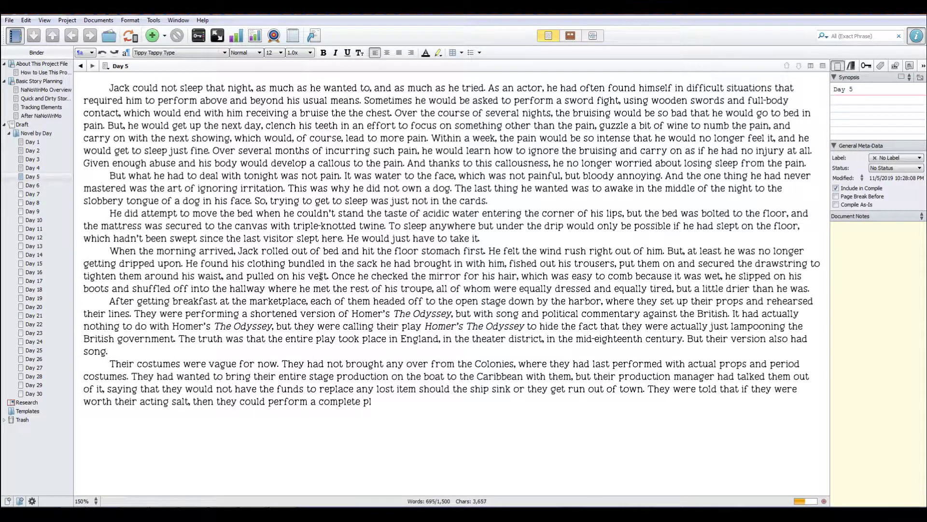
text(ay wit)
Finish with them told to perform without props, costumes or set designs, ending 'this far south.'.
key(BackSpace)
text(ithout any props)
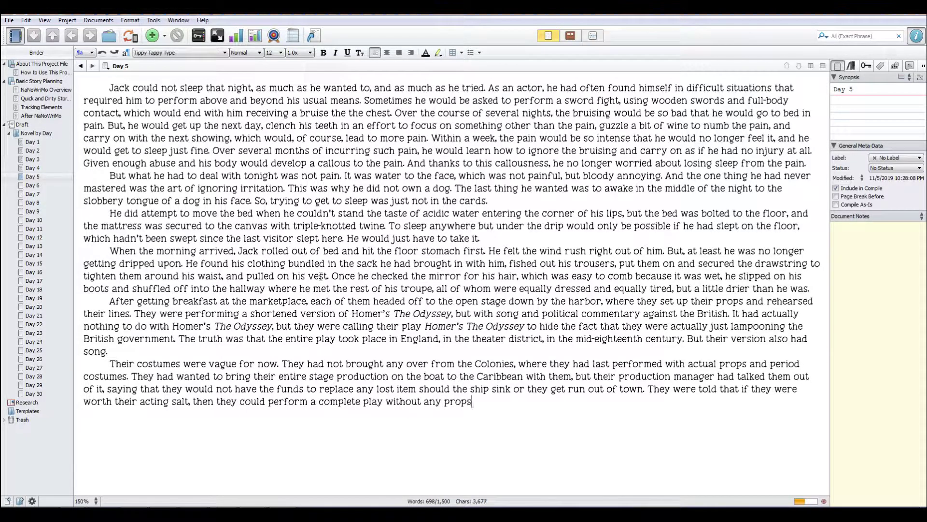
text( or approp)
text(riate)
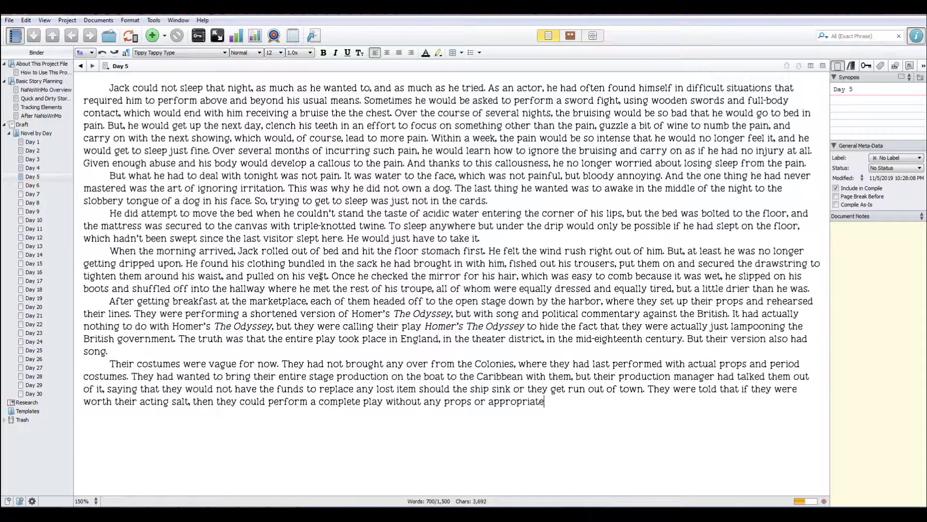
text( costumes or set designs)
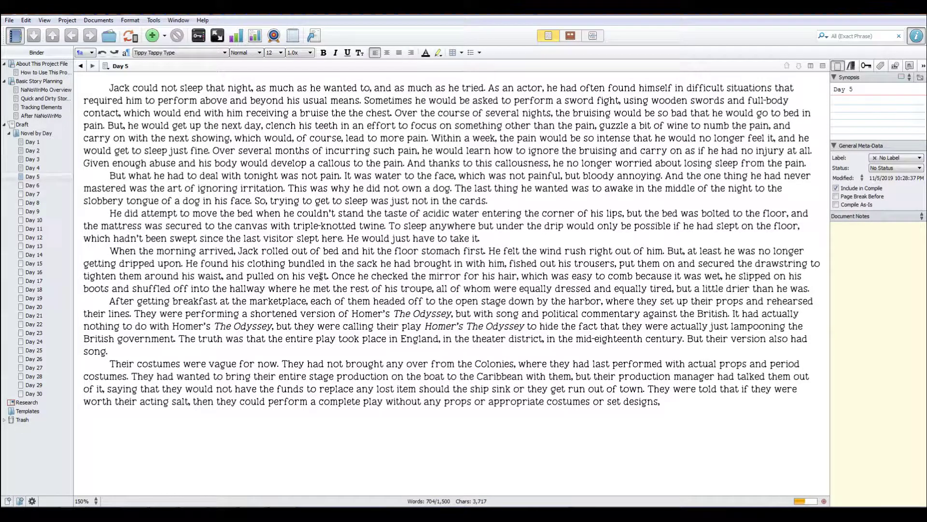
text(, and if)
key(BackSpace)
key(BackSpace)
text(even if they )
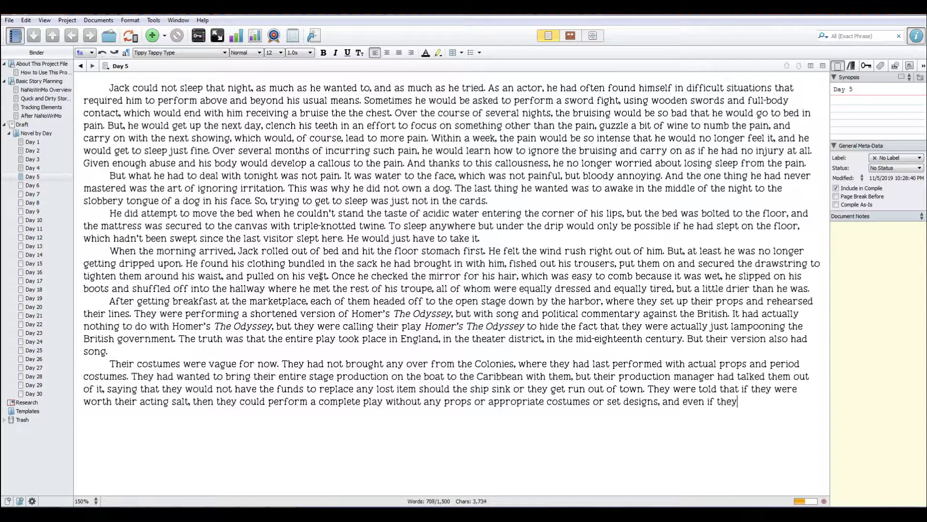
text(couldn't, it wouldn't matte)
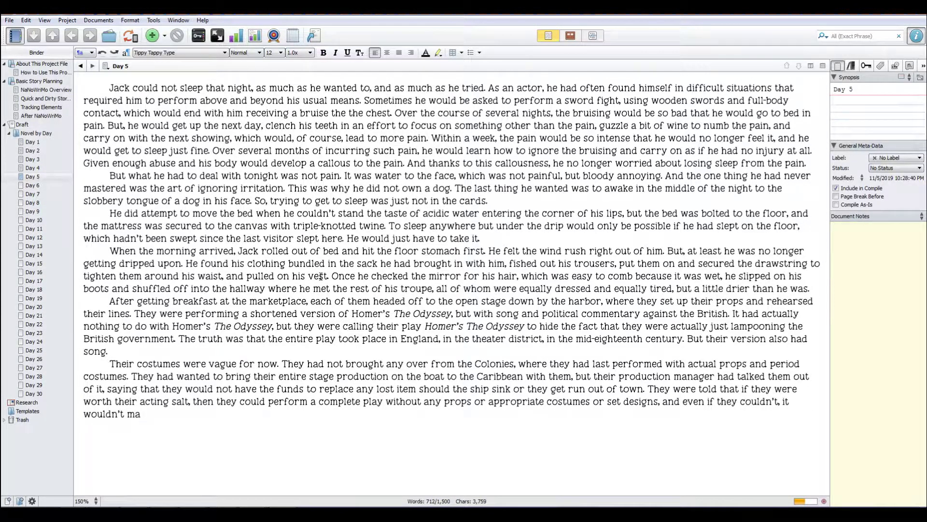
text(r because the )
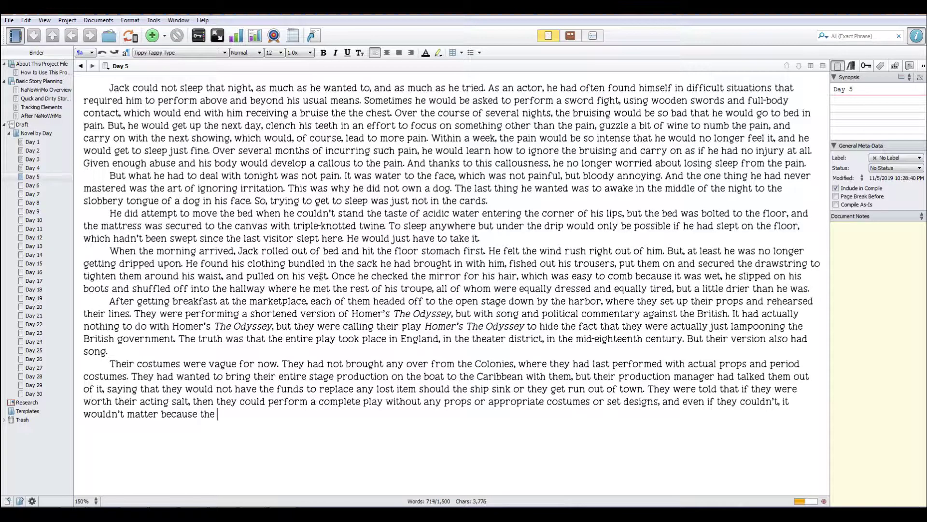
text(VCaribbean was full of unso)
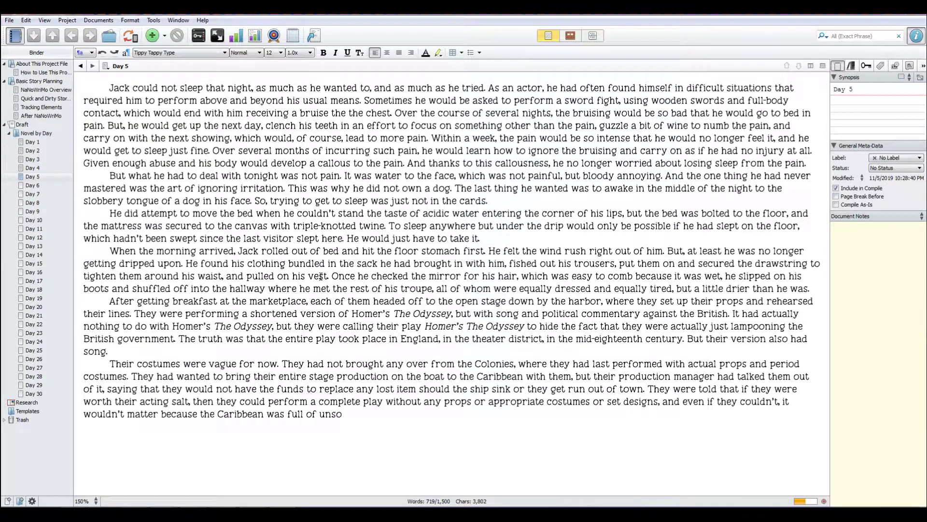
text(phisticated traders who )
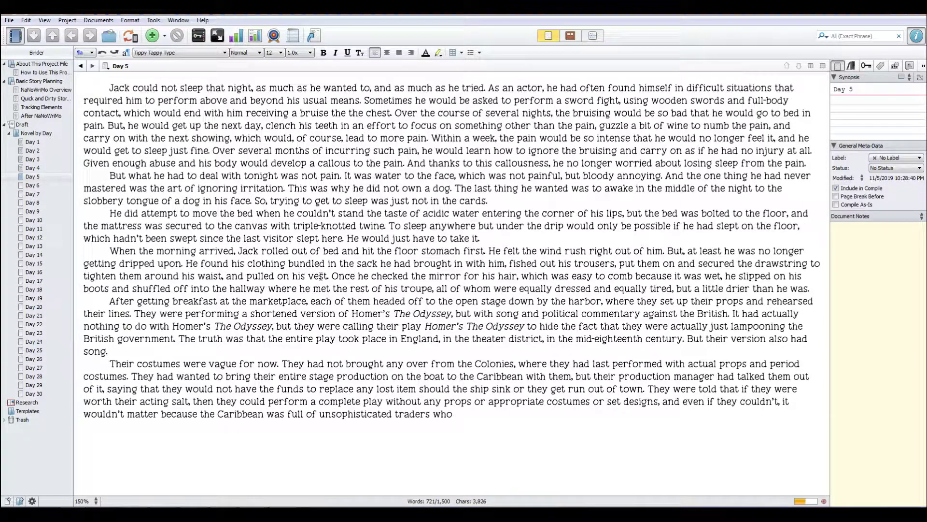
text(had no sense of culture or)
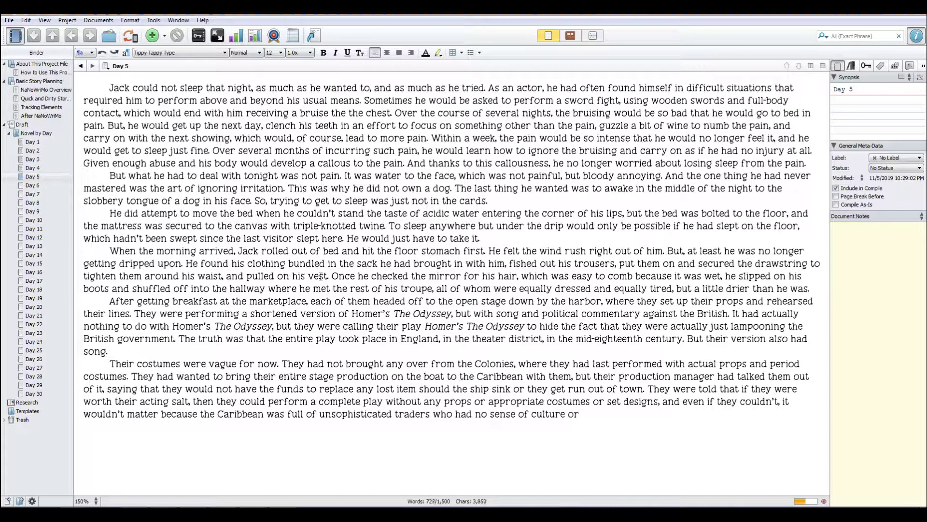
text( enjoyment. In other words, they)
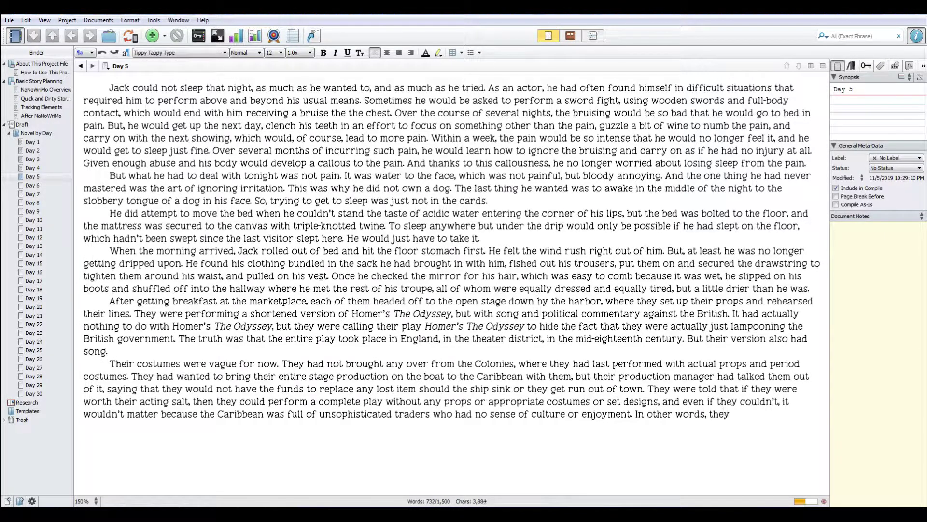
text( were down here to see if it w)
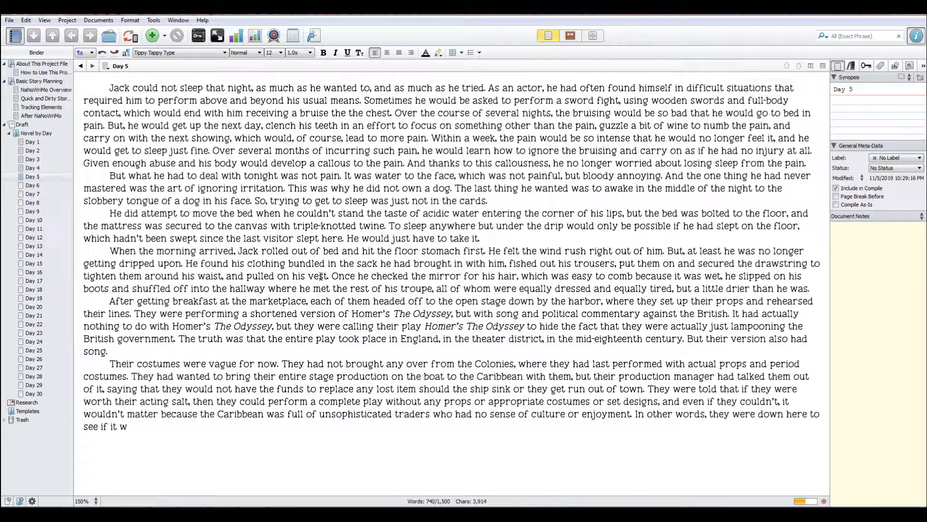
text(as even possible to )
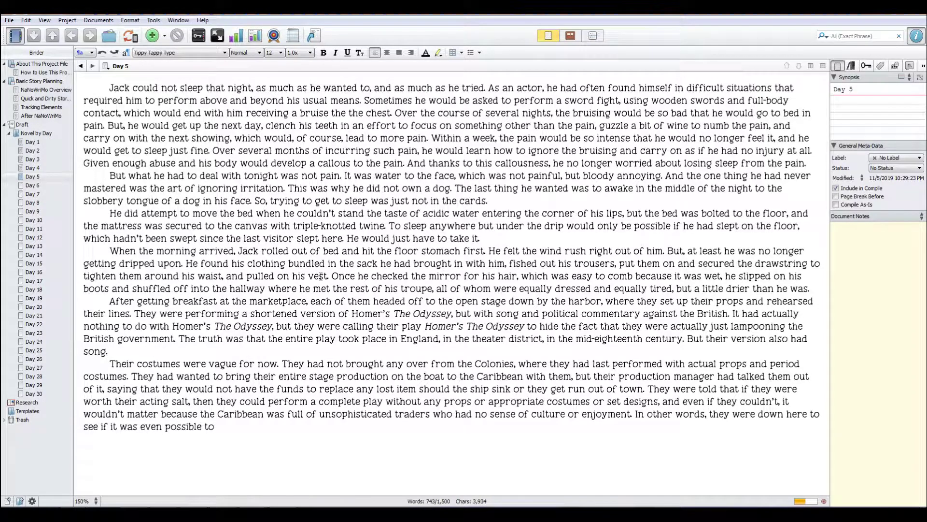
text(get some cultuire)
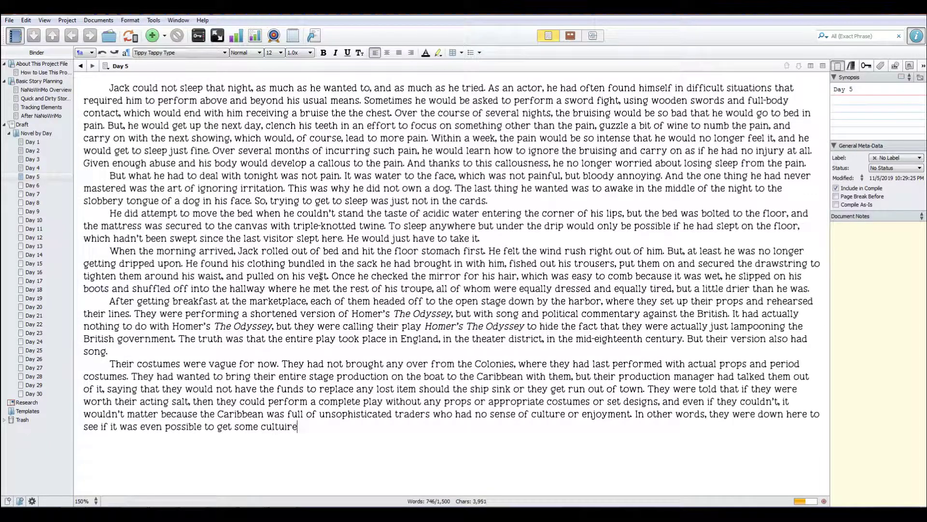
key(BackSpace)
key(BackSpace)
key(BackSpace)
text(re down this far south.)
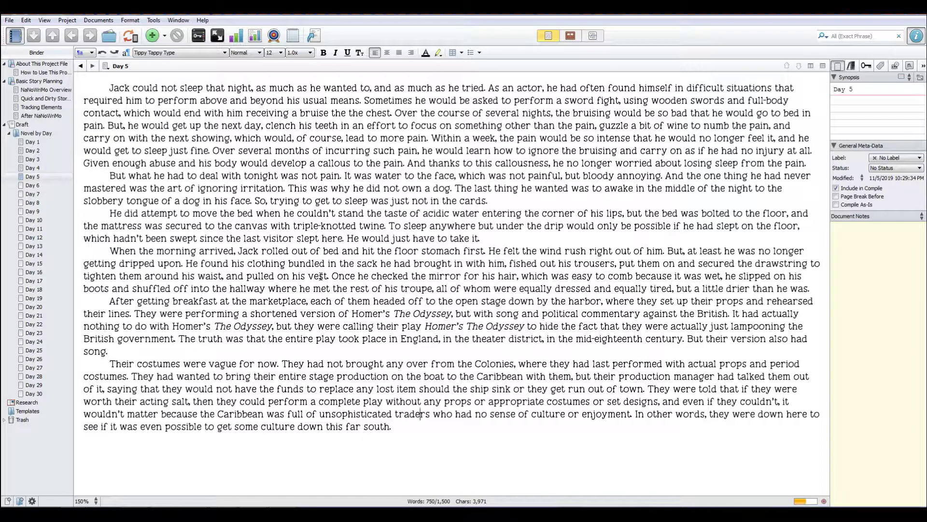
key(Right)
key(Right)
key(Right)
key(Right)
key(Right)
key(Right)
key(Right)
key(Right)
key(Right)
key(Right)
key(Right)
key(Right)
key(Right)
key(Right)
key(Right)
key(Right)
key(Right)
key(Right)
key(Right)
key(Right)
text(sent)
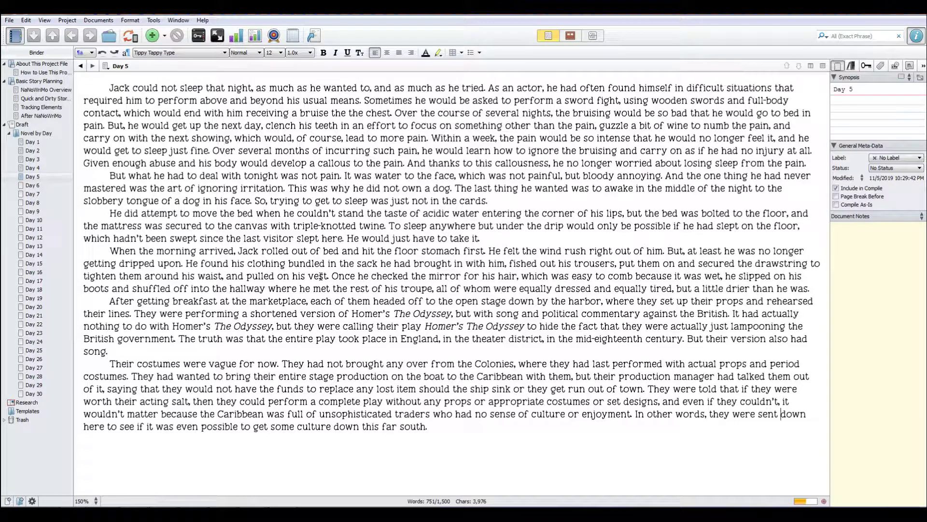
key(ctrl+End)
Open the Quick and Dirty Story Reminders notes and start a new line after the trade winds note.
click(782, 389)
key(ctrl+End)
click(44, 99)
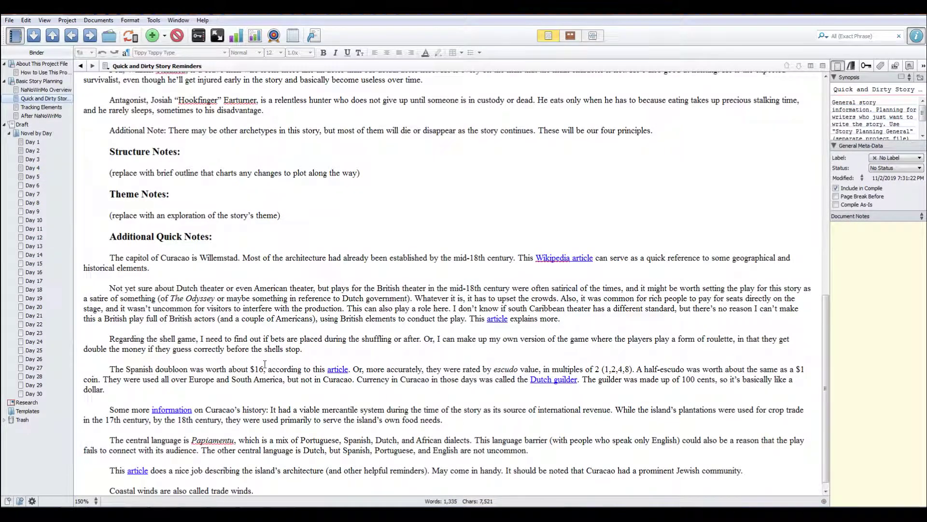
key(Tab)
key(Return)
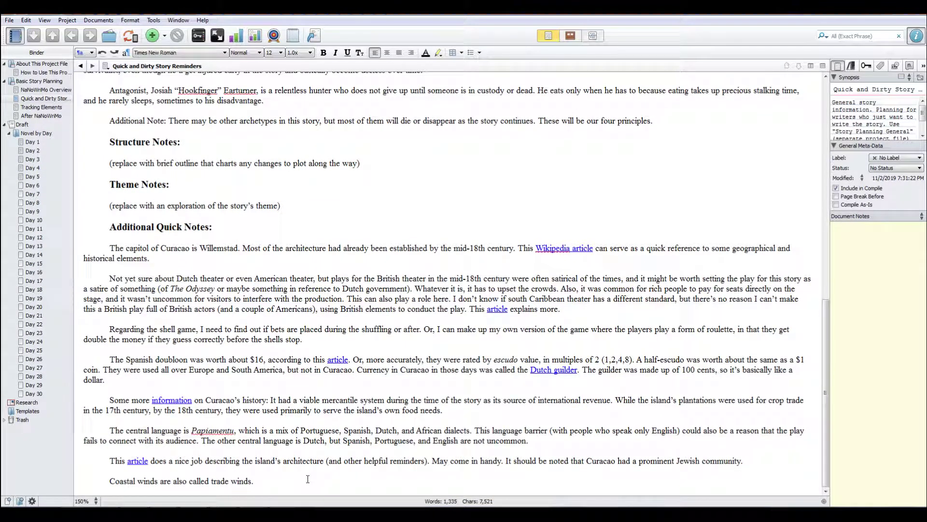
Begin the note that the Happy Playbodies are in Curacao to test the cultural response to their plays.
text(The Happy )
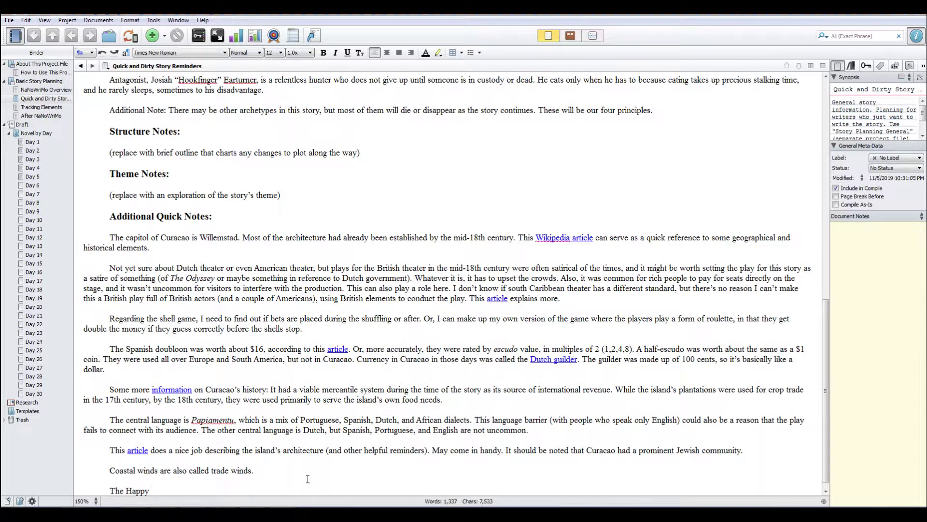
text(Playbodies are in Curaca)
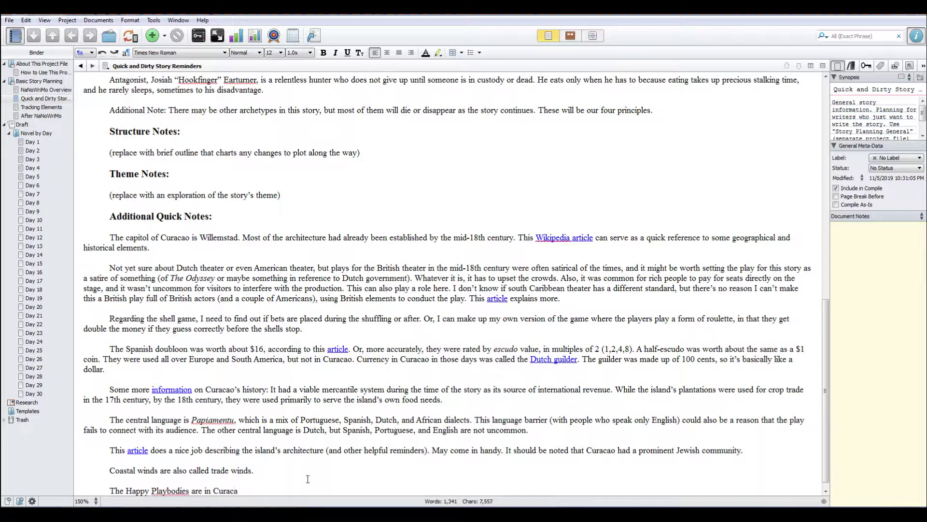
text(o)
text( as a )
text(testin)
text(g c)
text(round fo)
key(BackSpace)
key(BackSpace)
key(BackSpace)
key(BackSpace)
key(BackSpace)
key(BackSpace)
key(BackSpace)
key(BackSpace)
key(BackSpace)
key(BackSpace)
key(BackSpace)
key(BackSpace)
key(BackSpace)
key(BackSpace)
key(BackSpace)
key(BackSpace)
key(BackSpace)
key(BackSpace)
key(BackSpace)
text(to test the cultural response to their plays. )
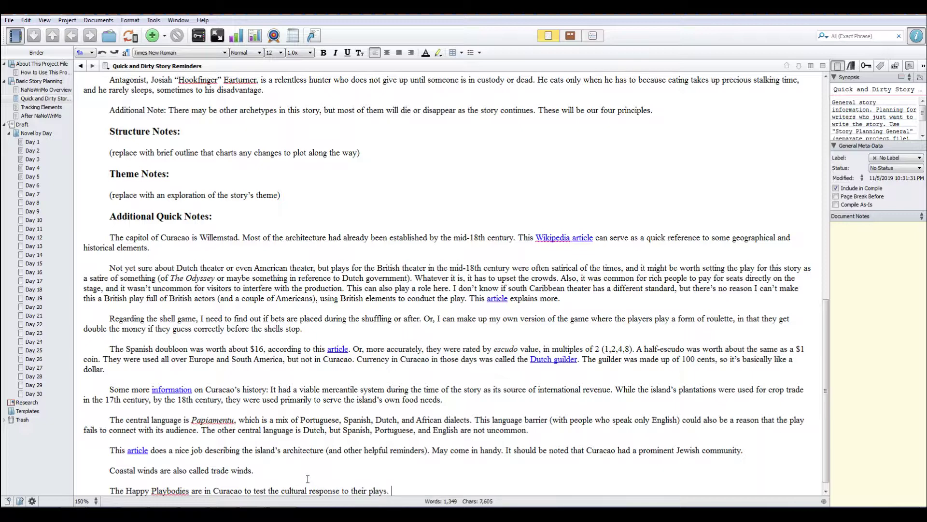
text(I want it established that the)
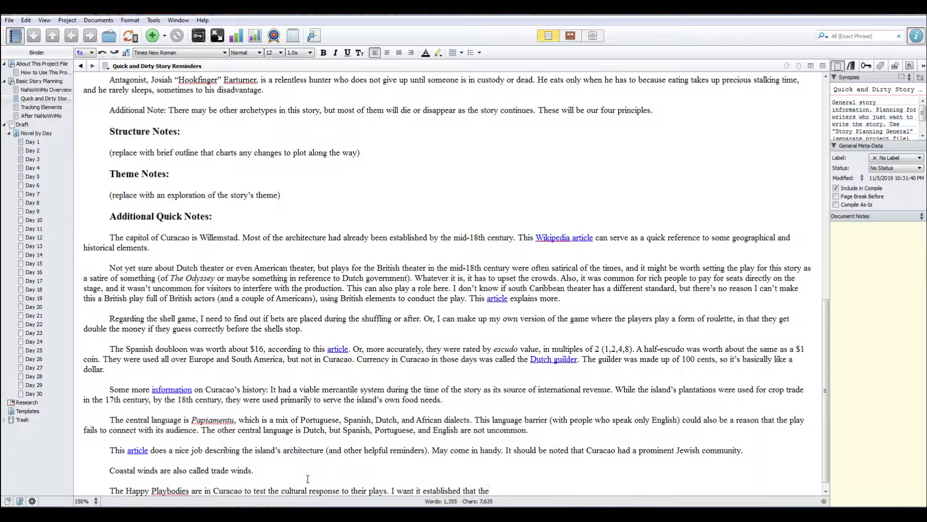
text(y have come without props, cost)
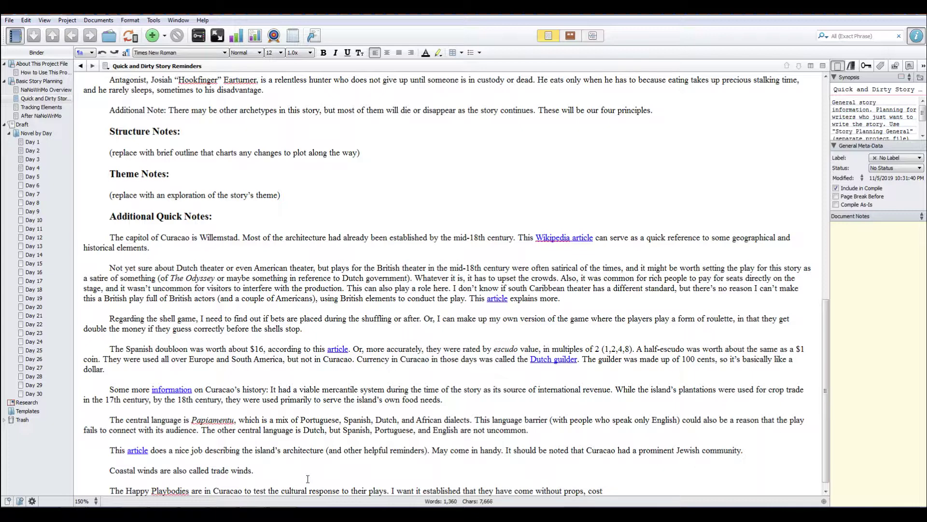
text(iumes, or set pieces. The question is qw)
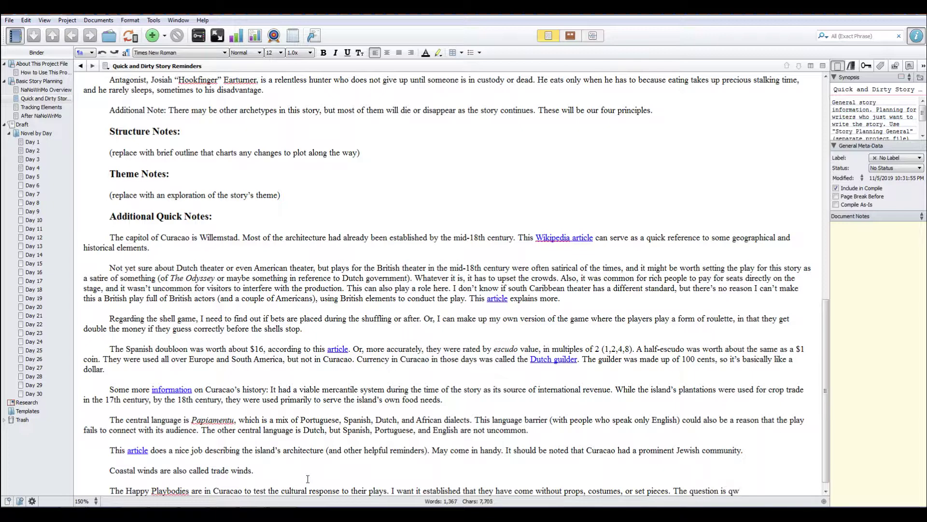
key(BackSpace)
text(why. The current setup is )
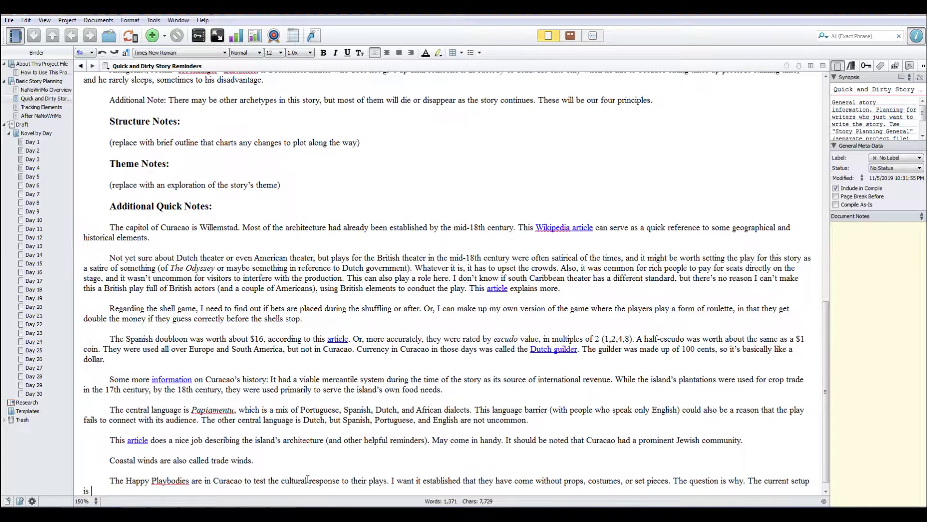
text(that their production manag)
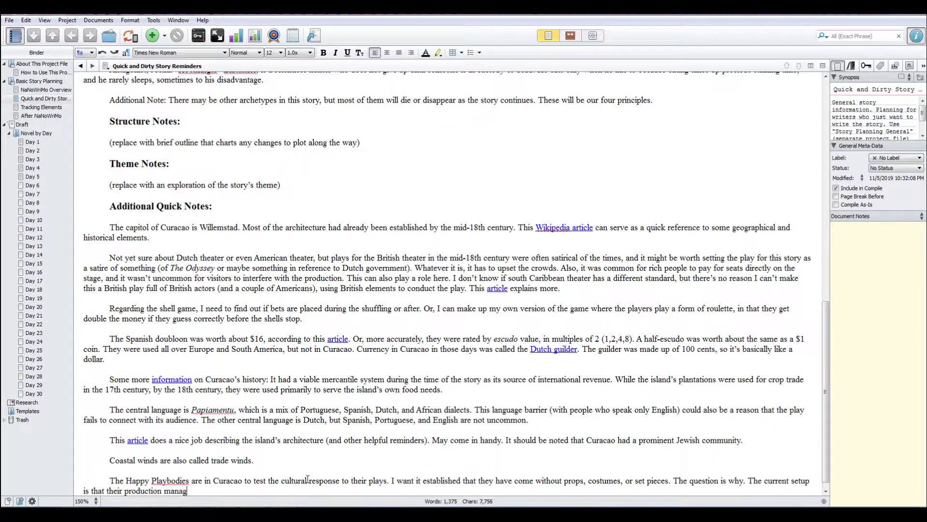
text(er back in the Colonies has no res)
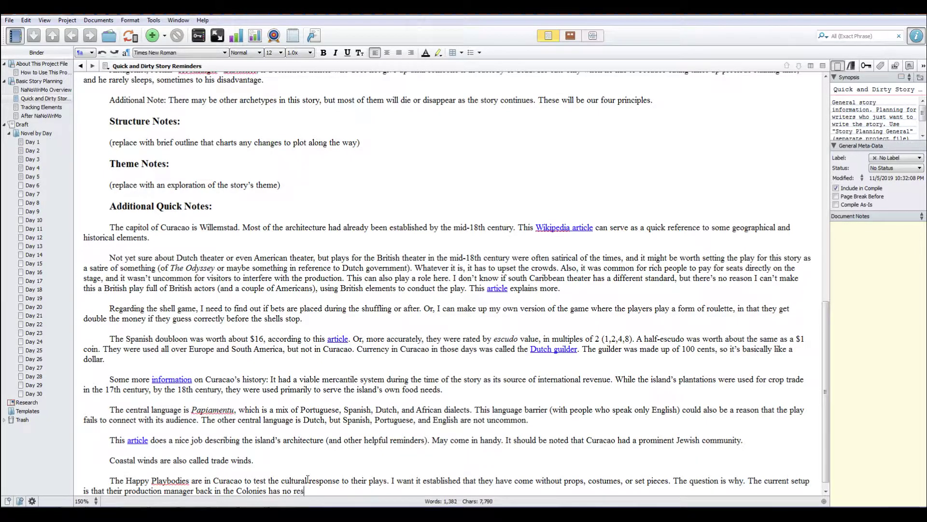
Continue the note: they likely left everything in Havana, confiscated by the local government.
text(pect for the islanders or)
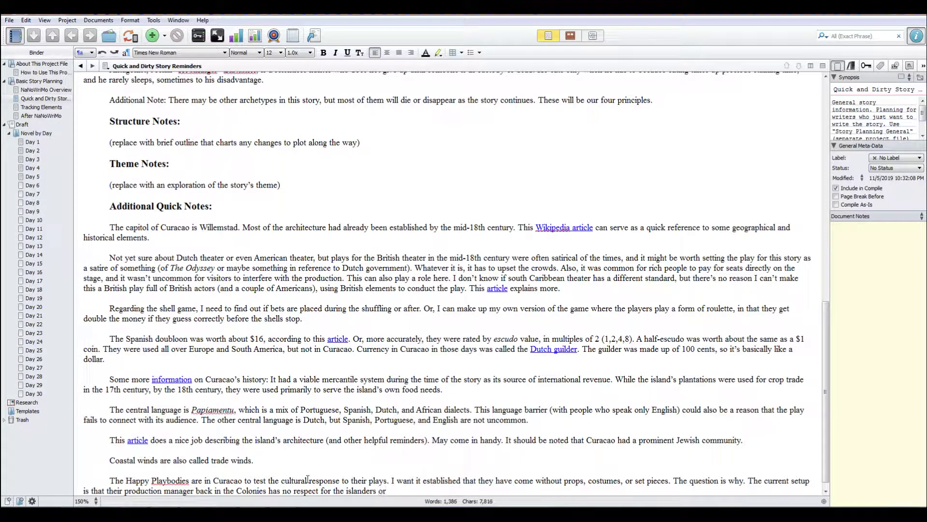
text( South Americans that the)
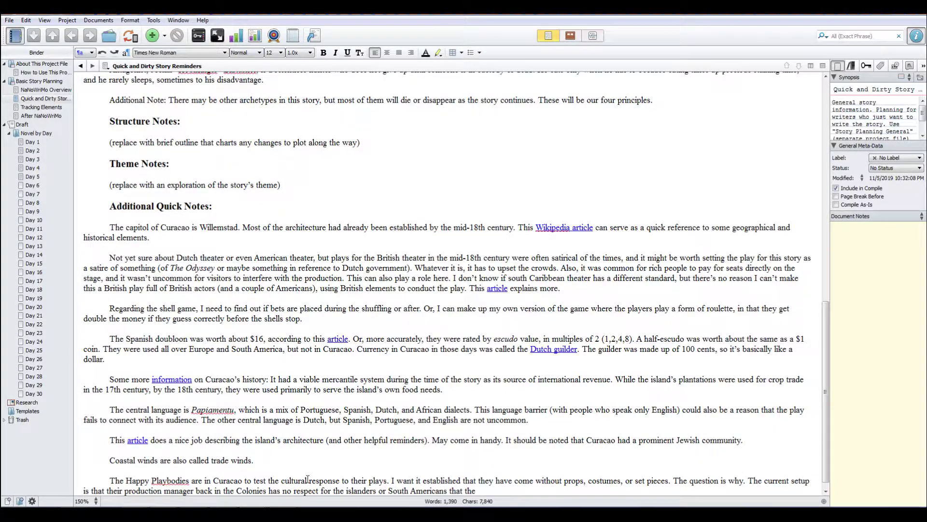
text(y plan to perform for, but that would )
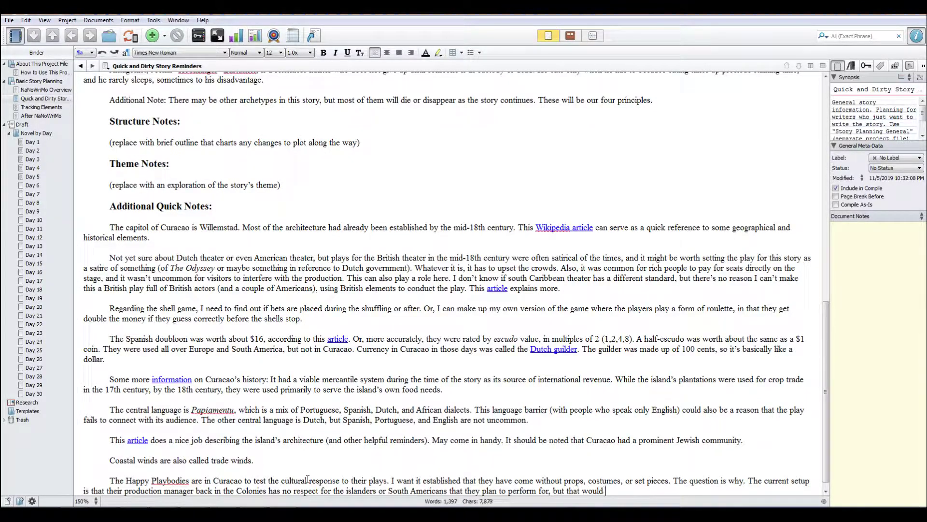
text(contradict the idea that thg)
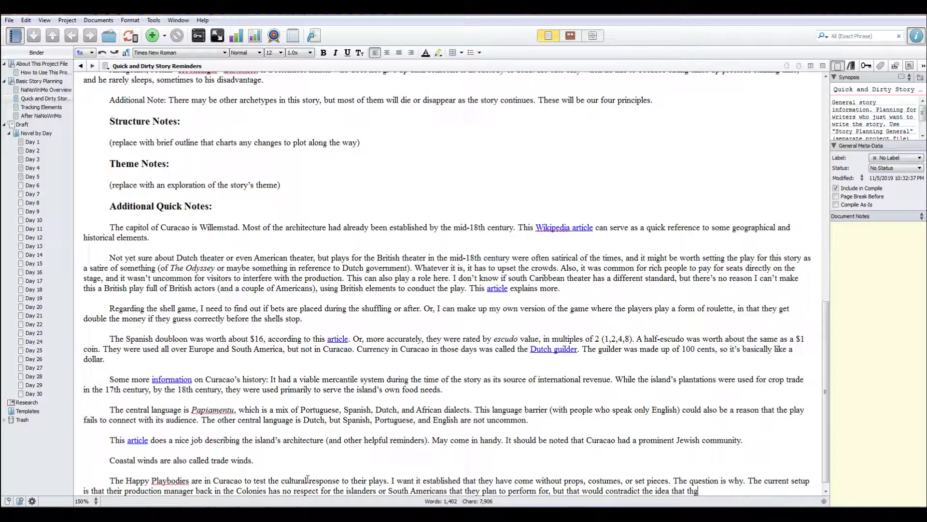
key(BackSpace)
text(ey had a suce)
key(BackSpace)
text(cessful show in)
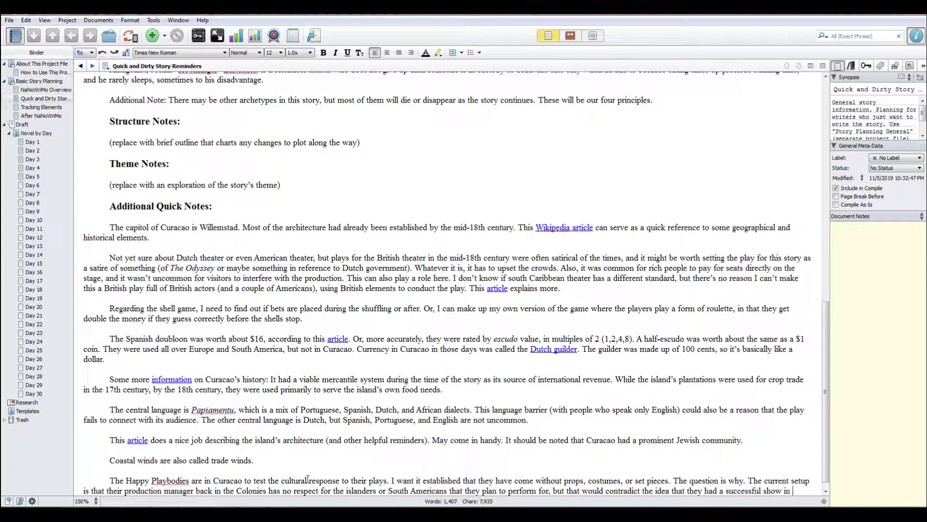
text( Havana)
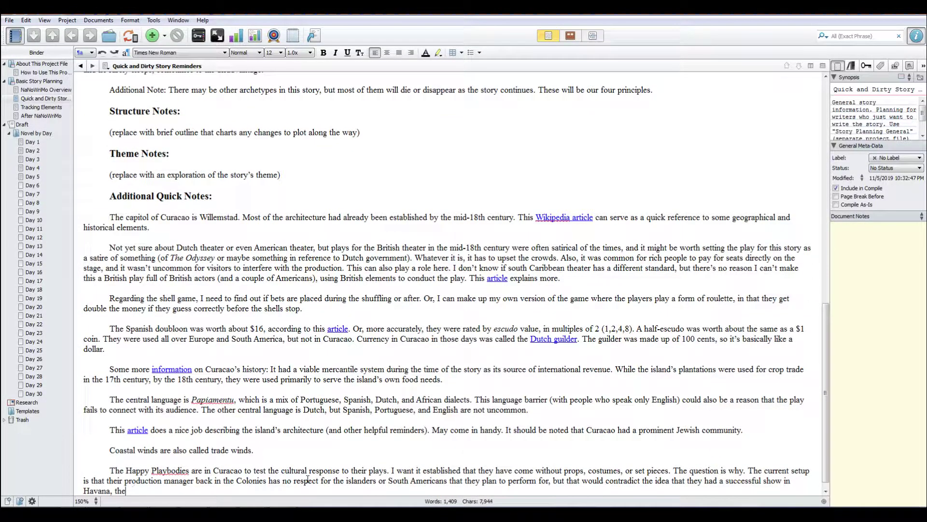
text(; therefore, I think the real story is that they)
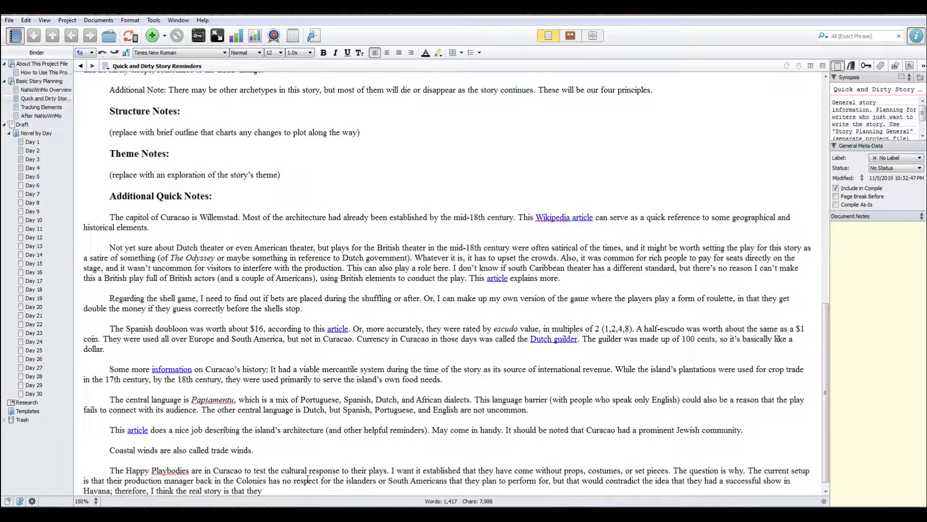
text( left all of their stuff in )
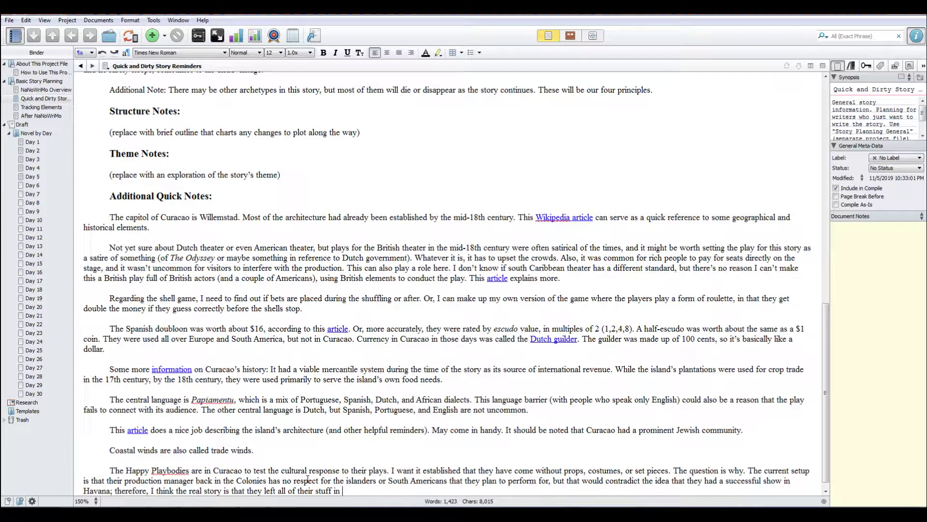
text(Havana)
text(, may)
text(because it was con)
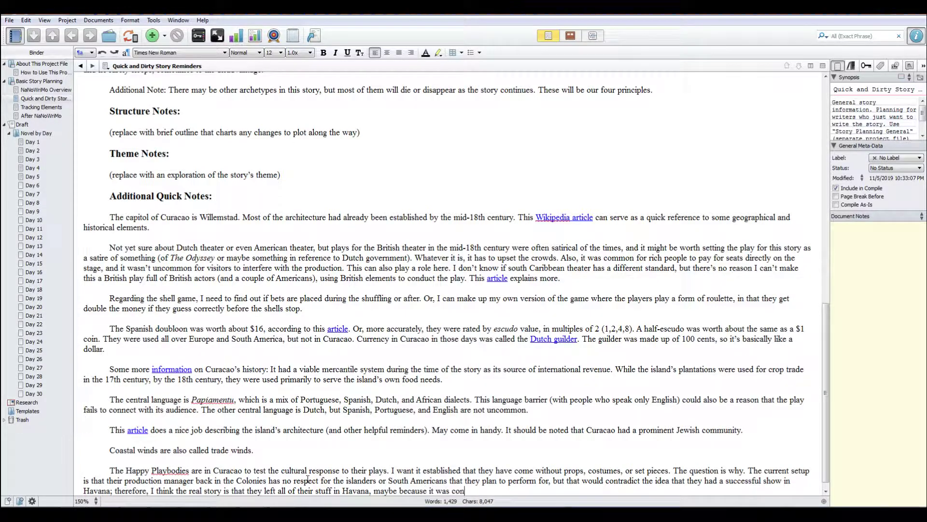
text(fiscated by the local )
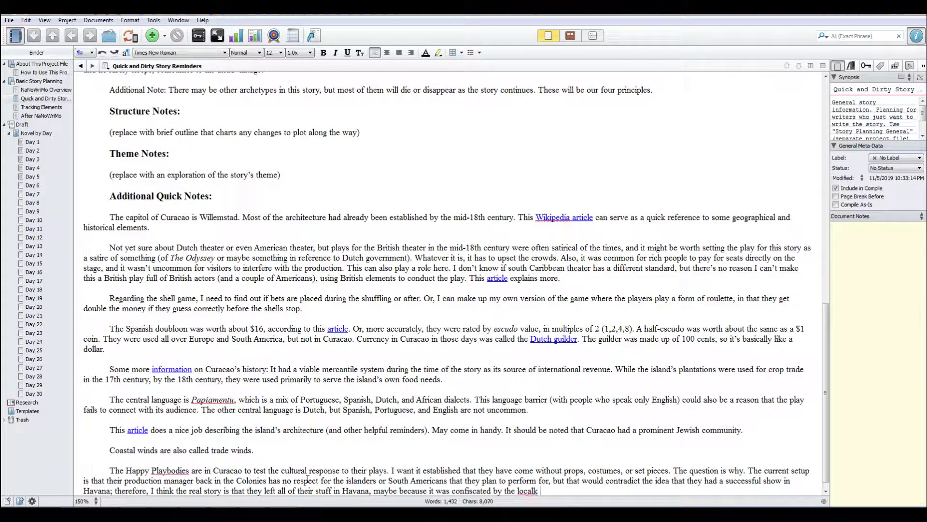
text(government. That's )
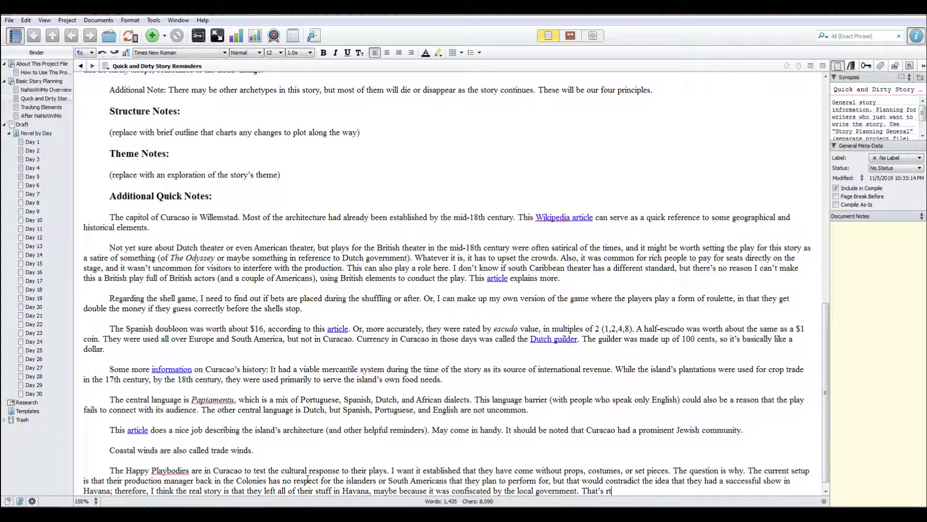
text(probably more likely w)
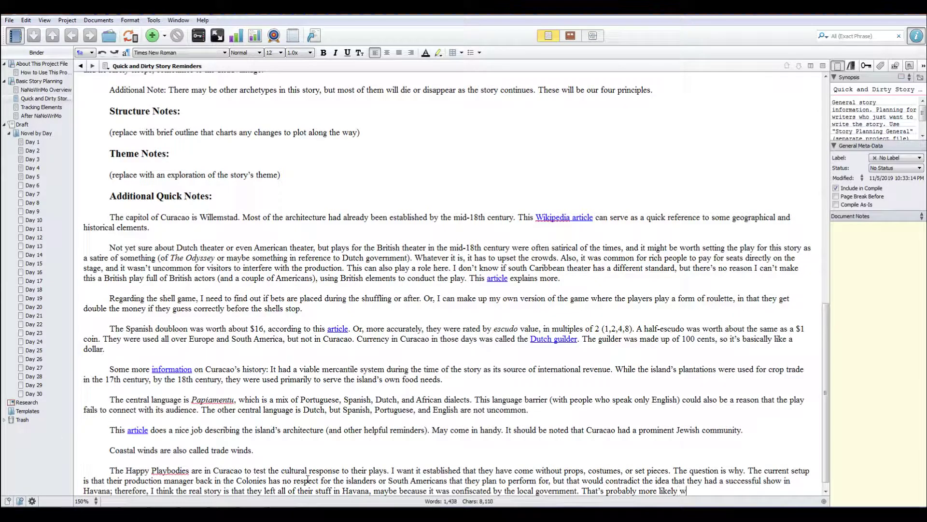
text(hat happened.)
scroll(222, 412, down, 1)
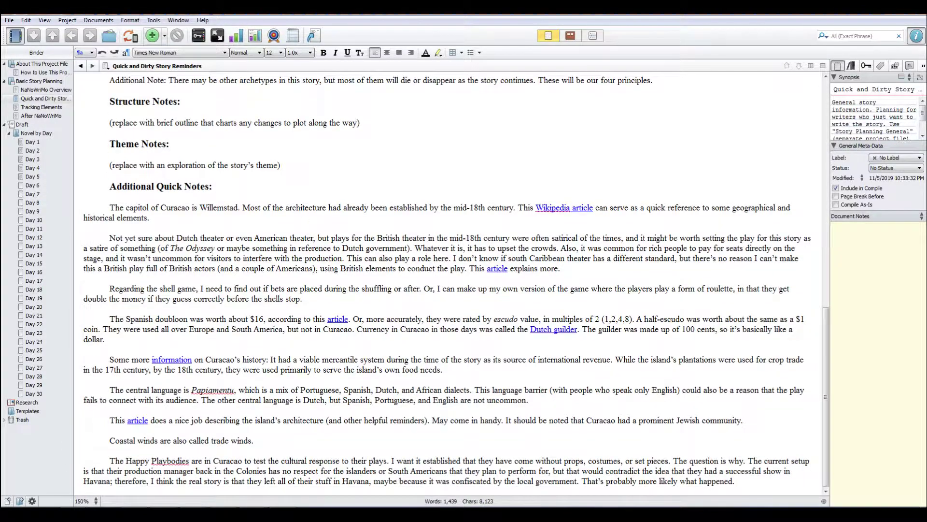
Reopen the Day 5 chapter and start a new paragraph at its end with 'To'.
click(27, 180)
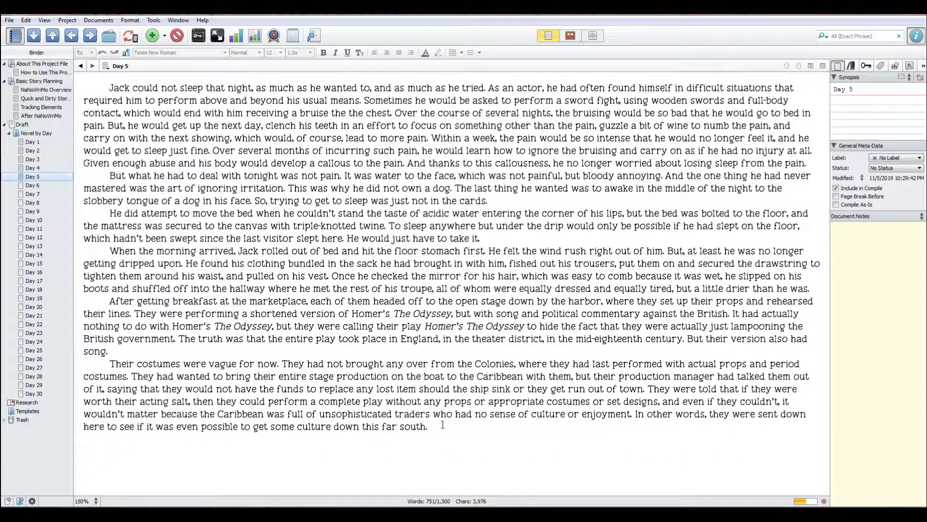
click(442, 425)
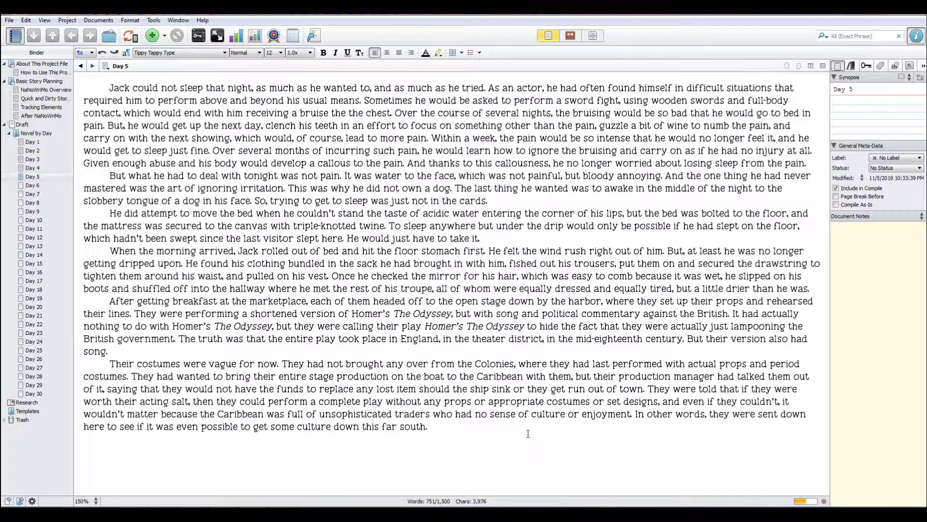
key(Up)
text(To adeq)
key(BackSpace)
text(quya)
key(BackSpace)
key(BackSpace)
key(BackSpace)
key(BackSpace)
key(BackSpace)
key(BackSpace)
key(BackSpace)
key(BackSpace)
Insert 'nearly' before 'not' in the costumes paragraph.
key(Right)
key(Right)
key(Right)
key(Right)
key(Right)
key(Right)
key(Right)
key(Up)
text(nearly)
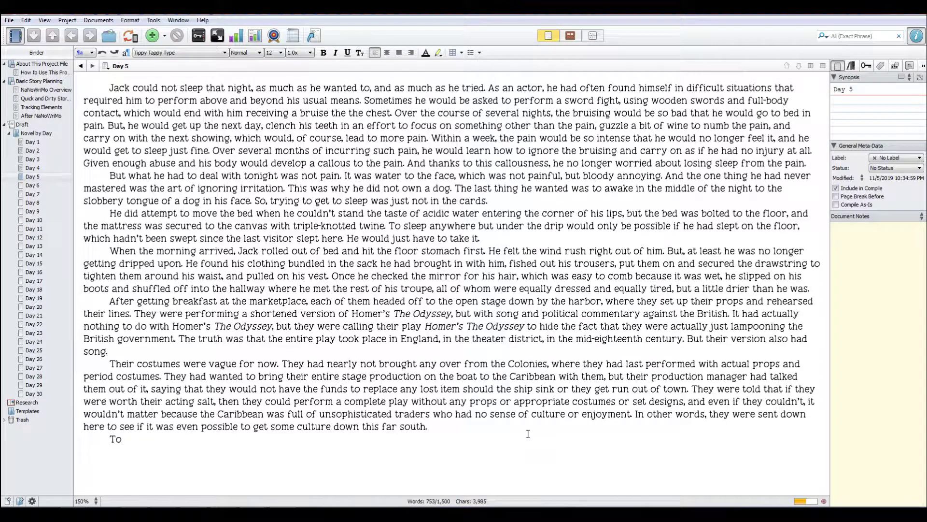
Remove 'nearly' and write that practising without props was certainly a challenge for each of them.
key(ctrl+Left)
key(Delete)
key(Delete)
key(Delete)
key(Delete)
key(Delete)
key(Delete)
key(Delete)
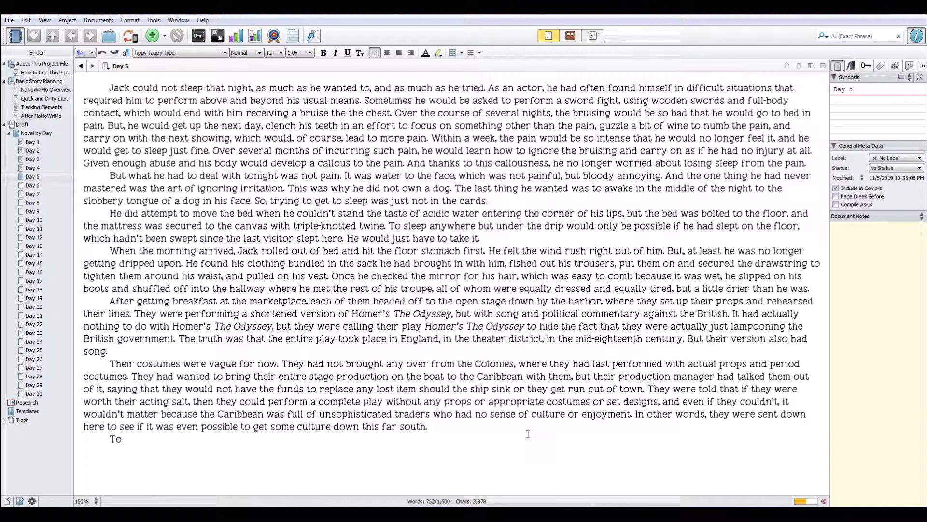
text(practice a play without pr)
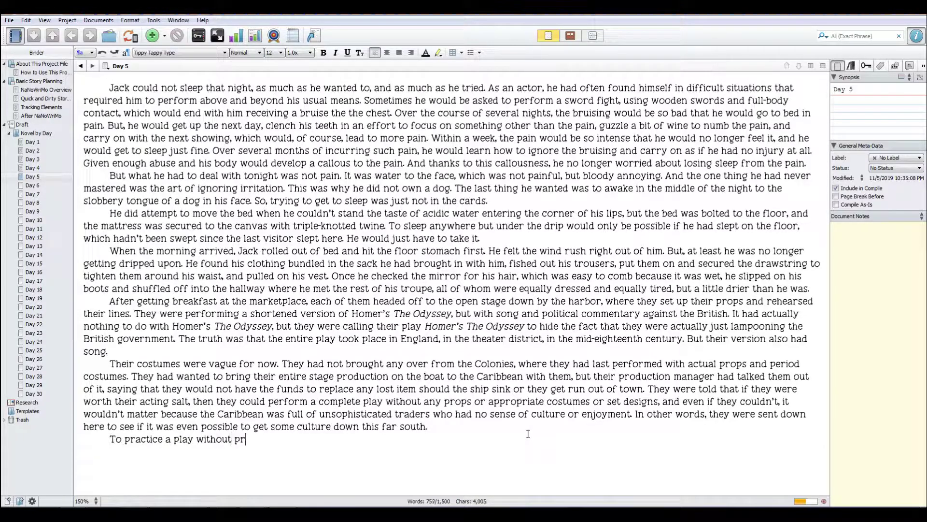
text(ops or any ot)
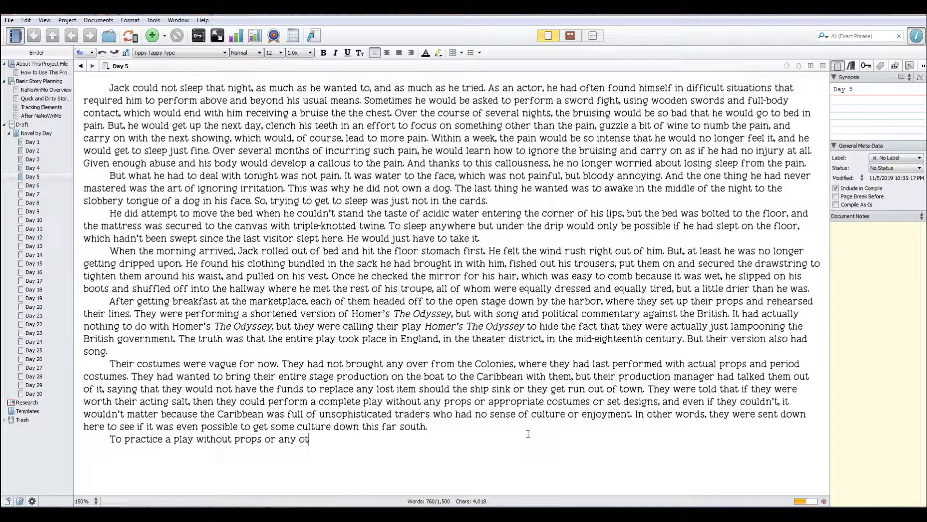
text(her necessary item was cet)
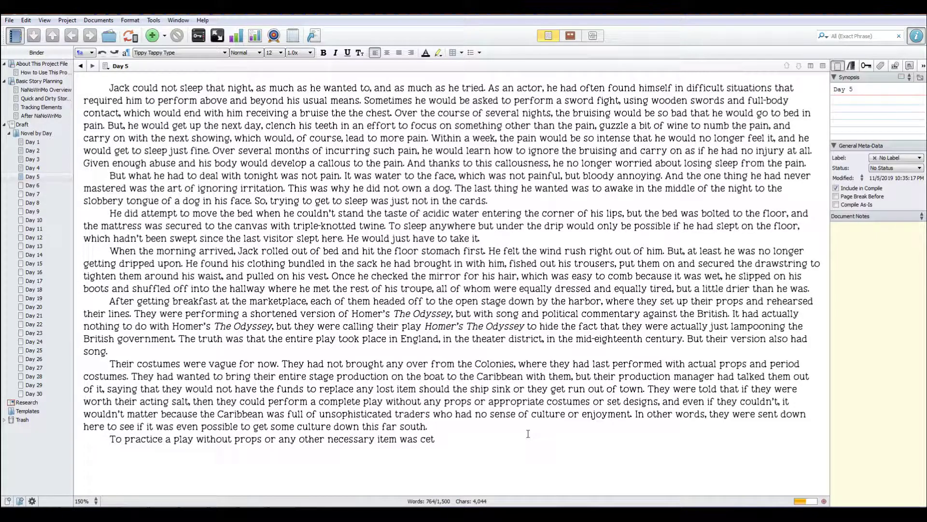
key(BackSpace)
text(rtainly a challenge for eac)
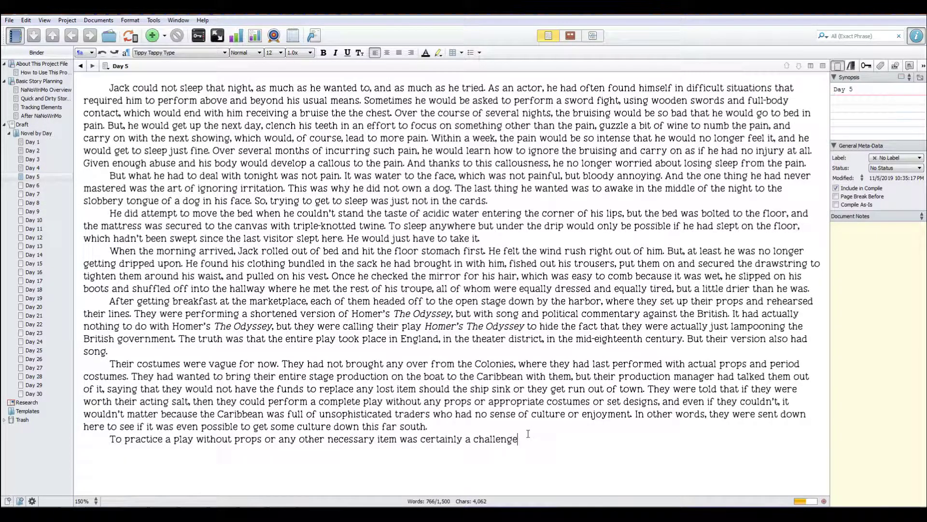
key(BackSpace)
key(BackSpace)
key(BackSpace)
text(each of them. E)
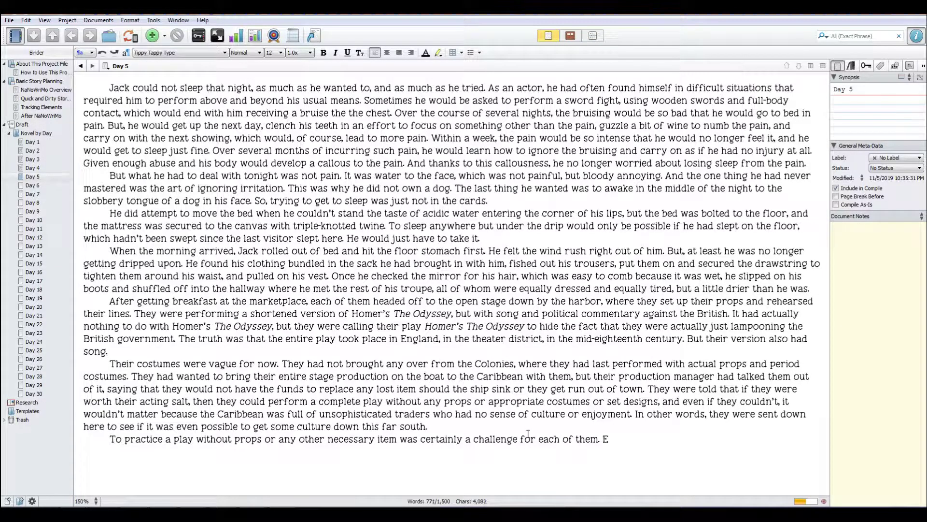
text(ven though they )
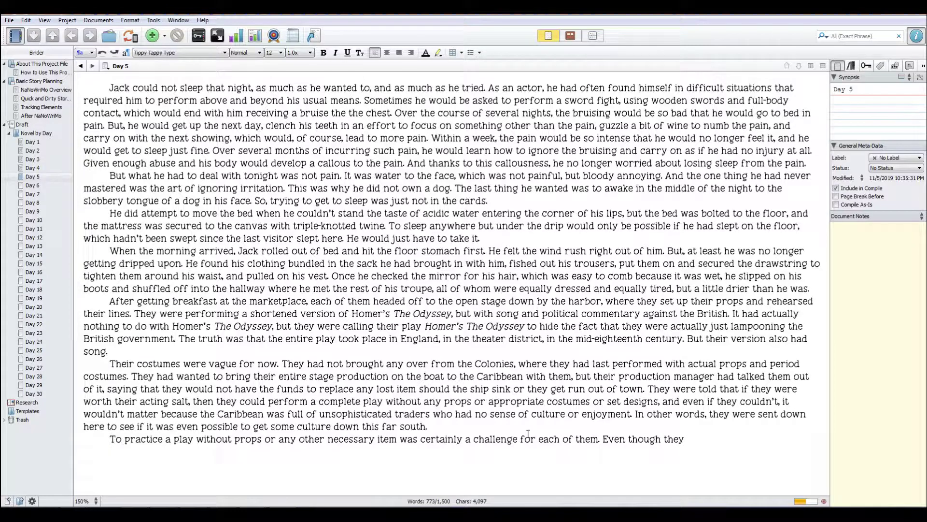
text(were decent actod)
Add that, despite years of experience, the premise was making up the story on the spot.
key(BackSpace)
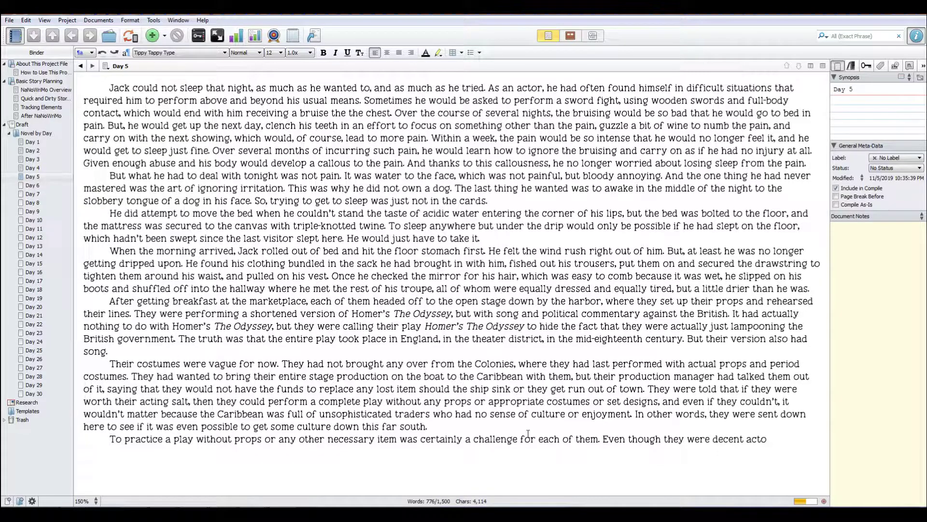
text(rs with years of experience )
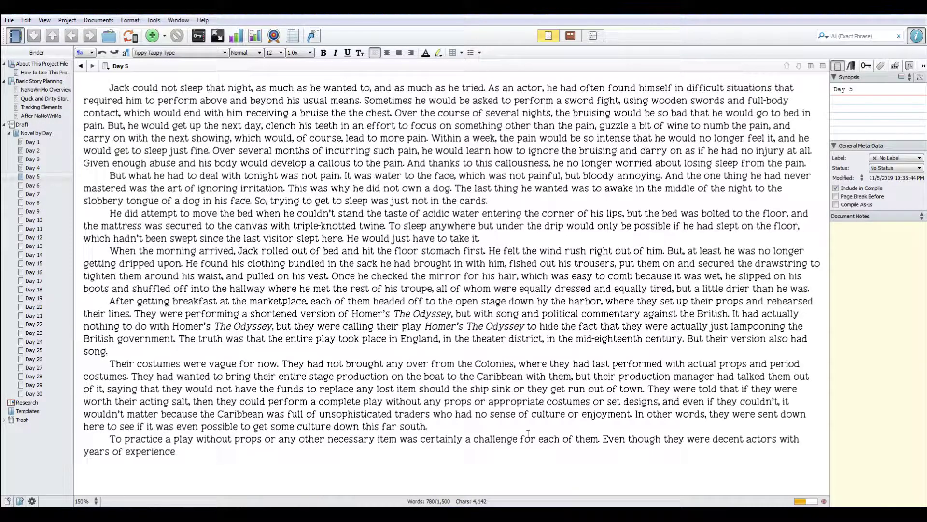
text(behind them, they had)
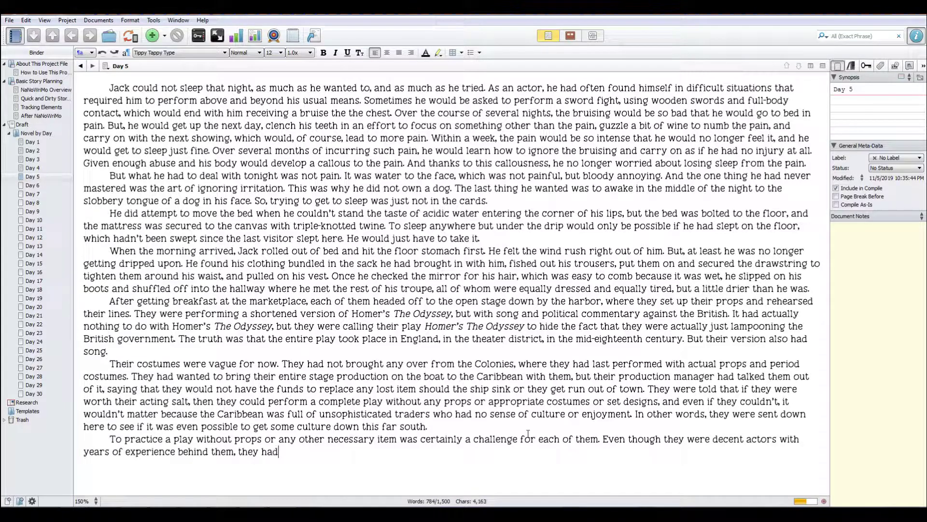
text( not figured out how to make )
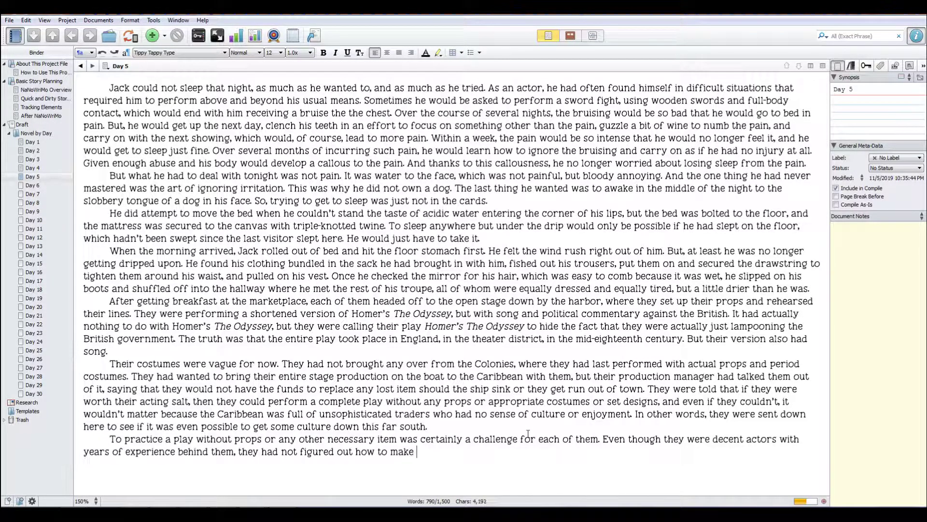
text(the most of a show by just )
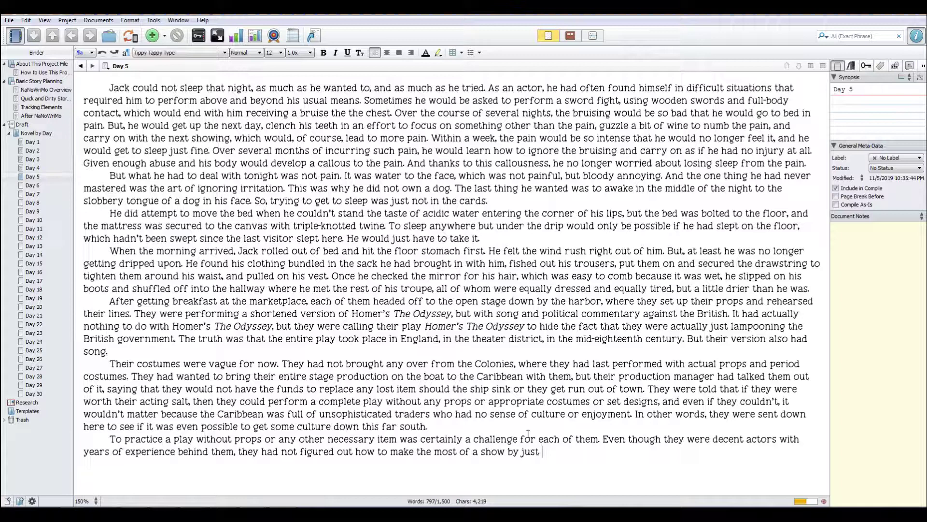
text(making the whole thi)
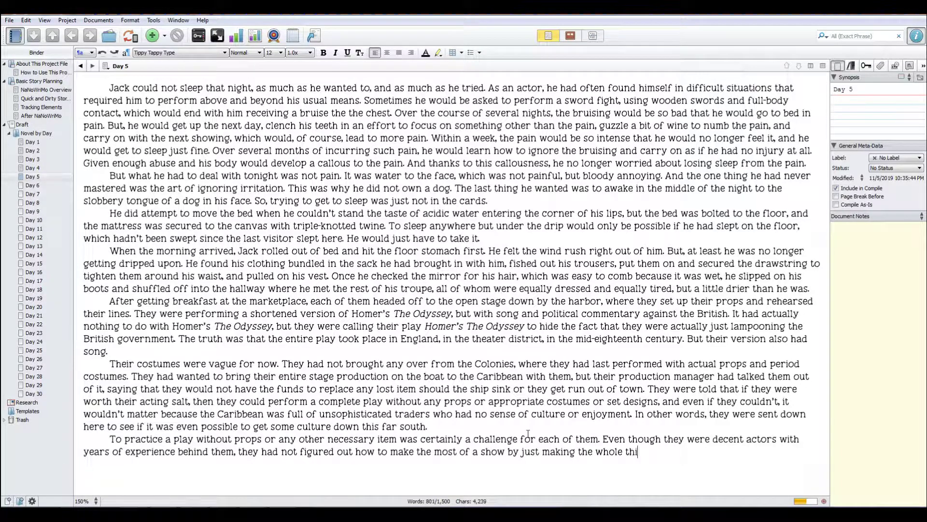
text(ng up, eve)
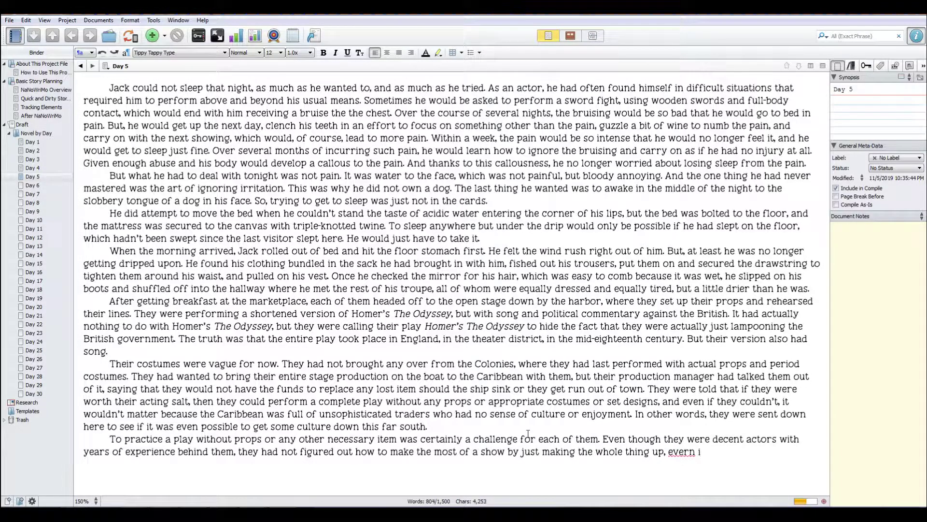
text(n if they entit)
key(BackSpace)
text(re premise of their pl)
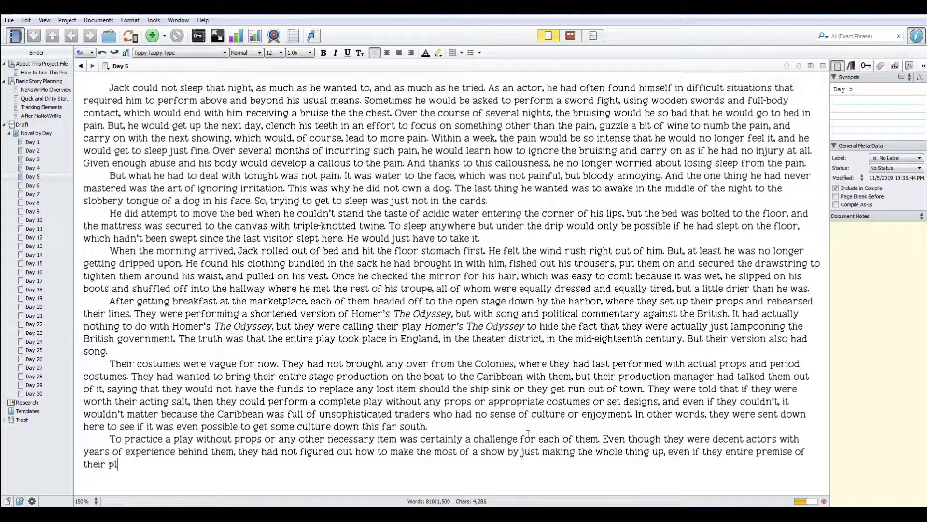
text(ay was to make up)
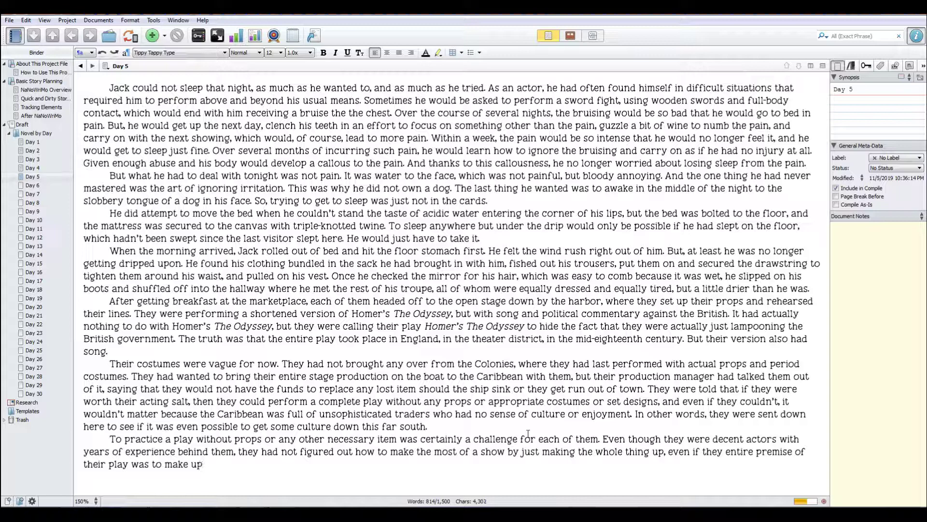
text( the story on the spot.)
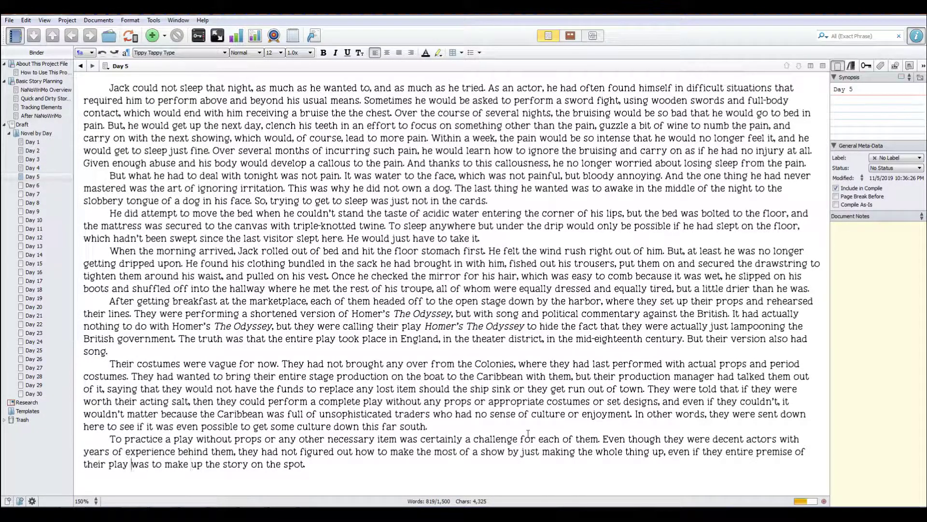
key(ctrl+Left)
key(ctrl+Left)
key(ctrl+Left)
key(ctrl+Left)
key(ctrl+Left)
Fix 'the', change 'making' to 'miming', add 'and its actions', then begin 'To pretend they were sitting in a chair'.
key(Left)
key(BackSpace)
key(ctrl+End)
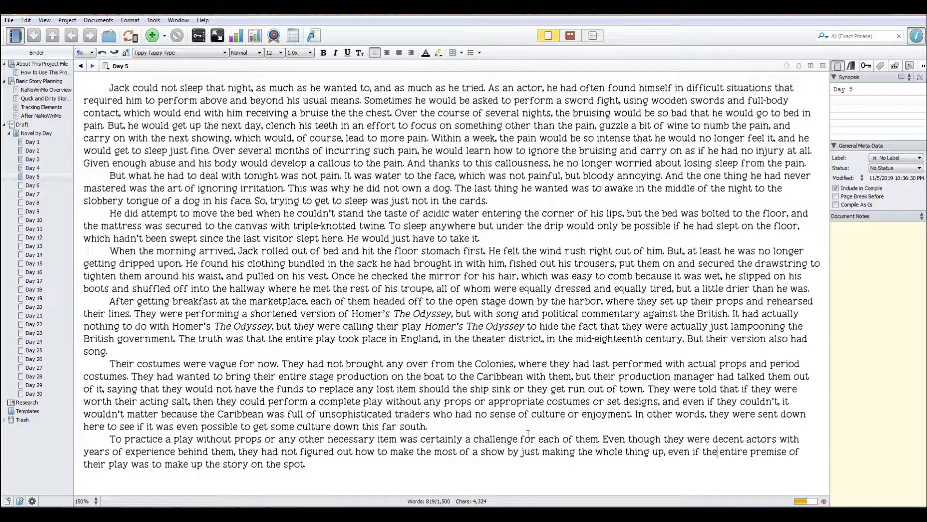
key(Left)
key(Left)
key(Left)
key(Left)
key(Left)
key(Left)
key(Left)
key(Left)
key(Left)
key(Left)
key(Left)
key(Left)
key(Left)
key(Left)
key(shift+Right)
key(shift+Right)
key(shift+Right)
key(shift+Right)
key(shift+Right)
key(shift+Right)
text(miming)
key(Delete)
key(Delete)
key(Delete)
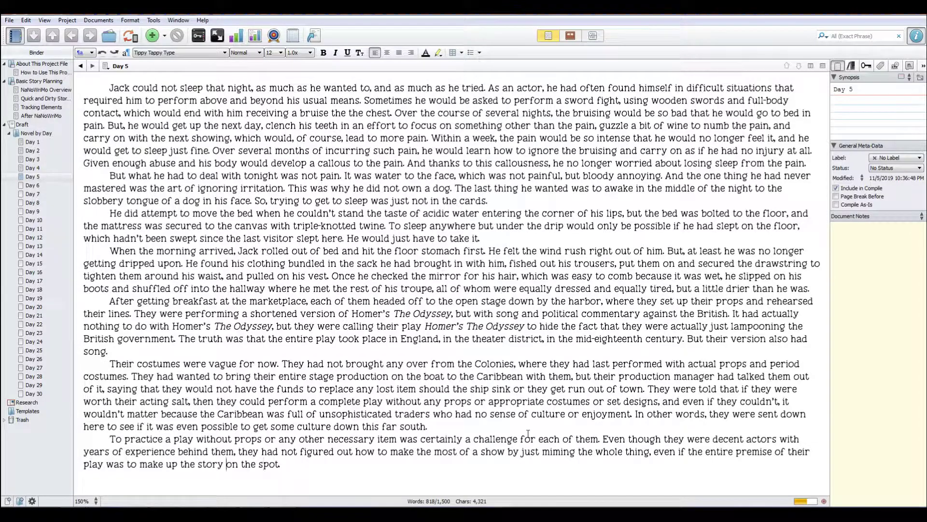
text(and its ac)
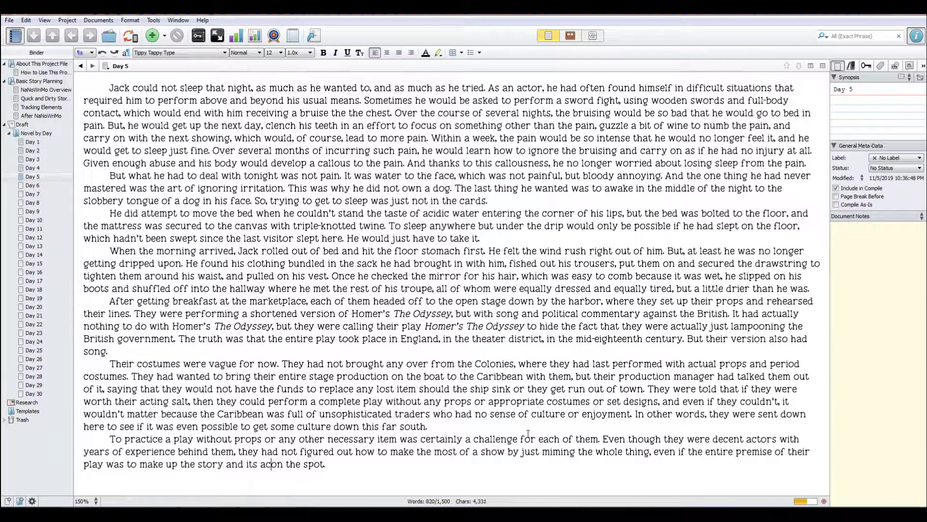
text(tions)
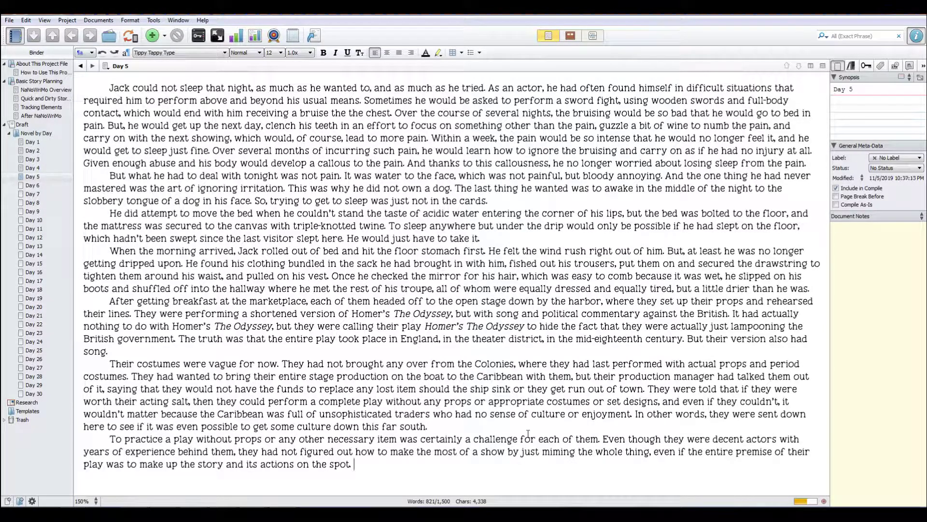
text(o pretend they w)
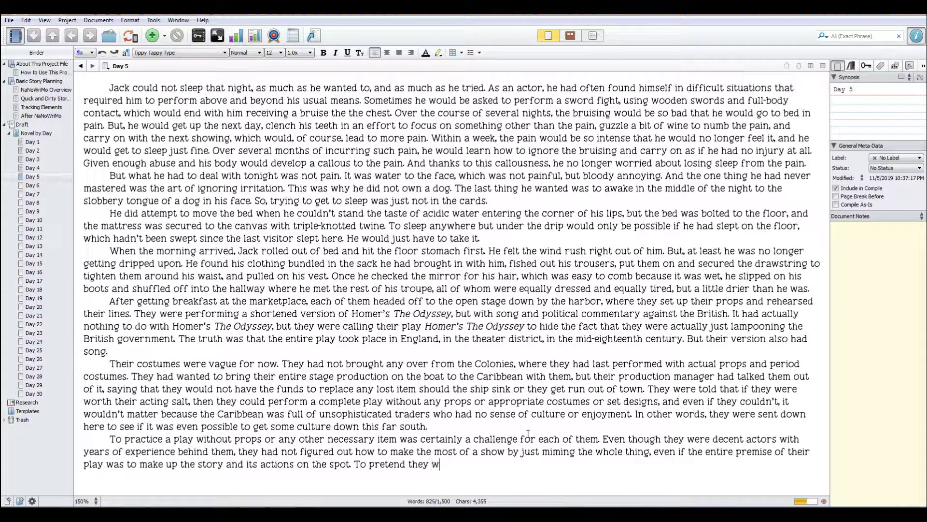
text(ere sitting in a chai)
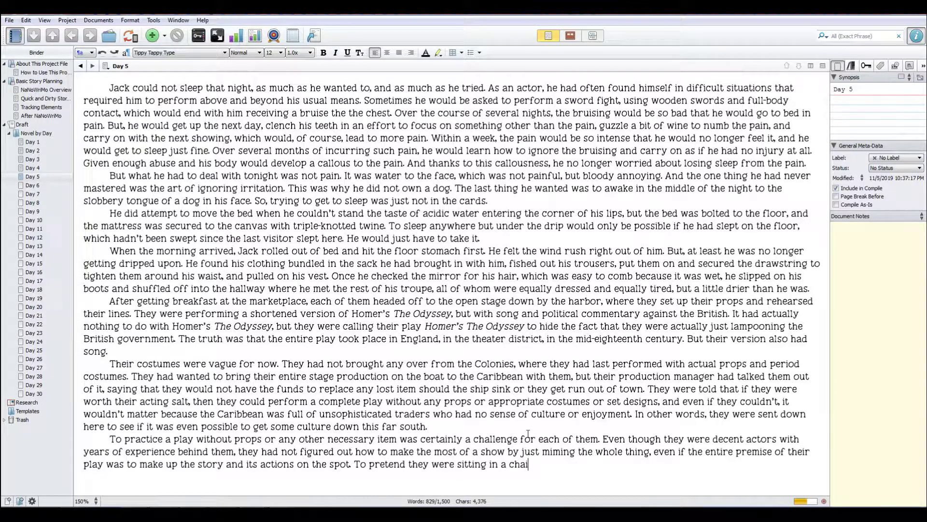
text(r, for example, without)
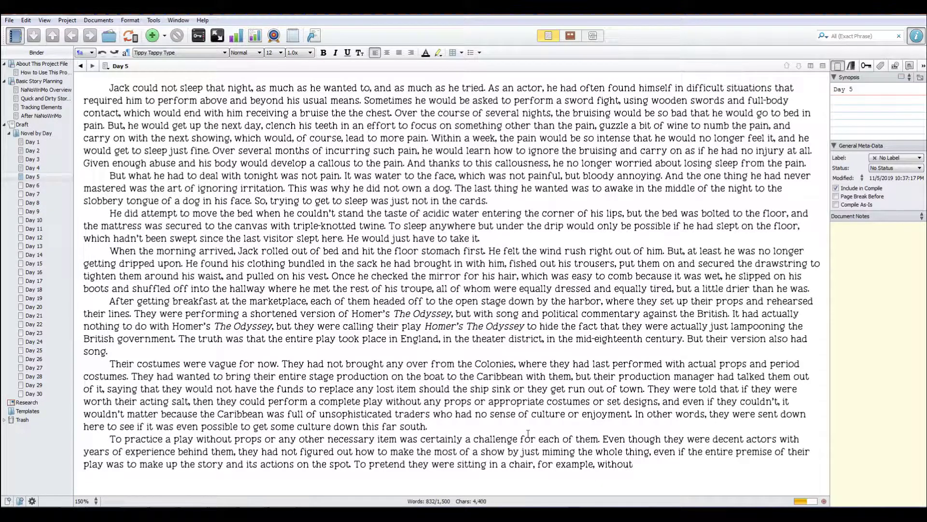
text( an actual chair seemed )
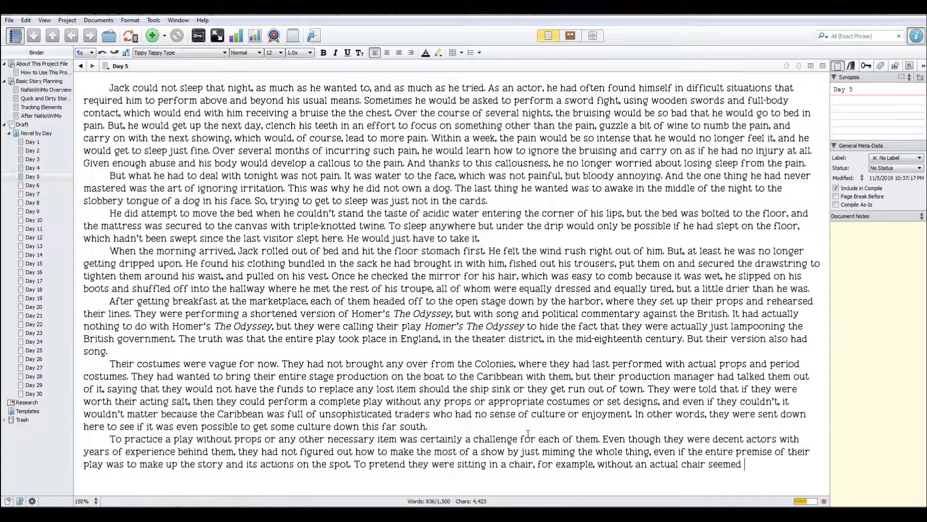
text(like an exercise in madness.)
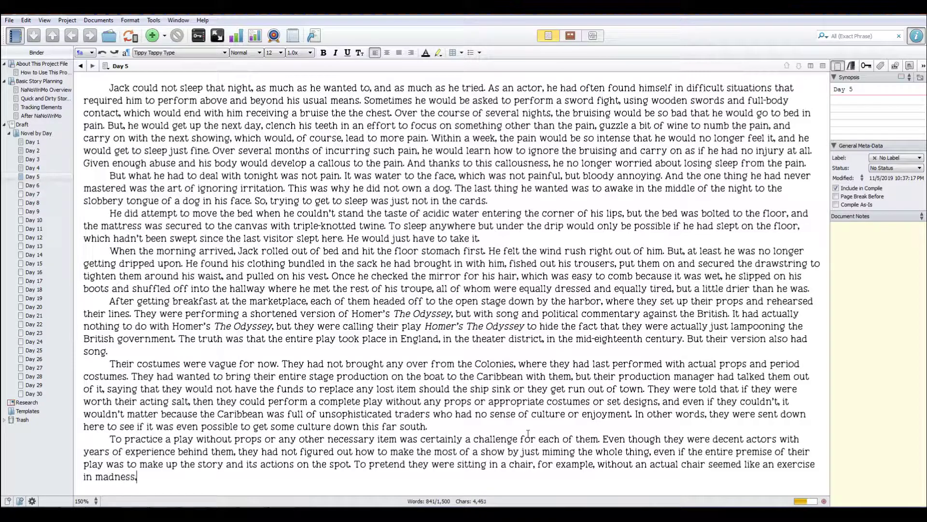
Extend the sentence: the consequence of sailing across the sea without the proper gear.
key(BackSpace)
text(, and perhaps it was, )
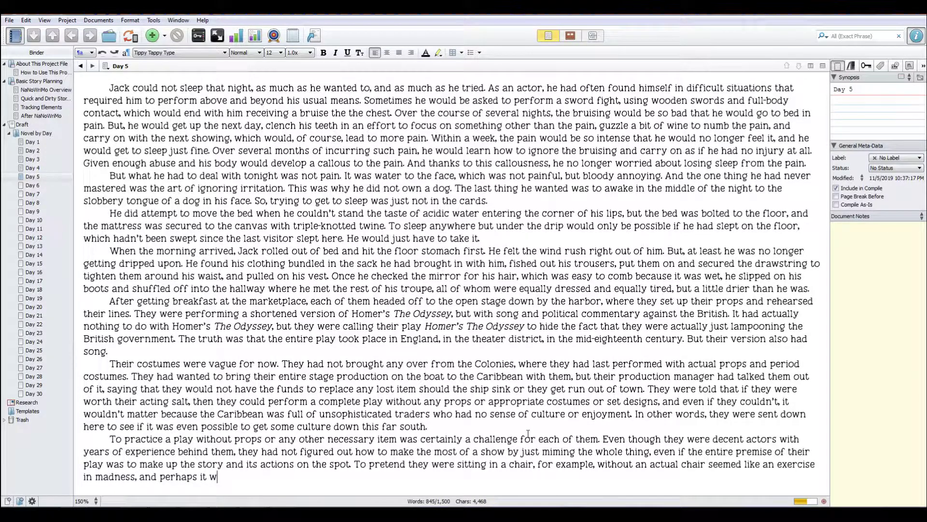
text(but that was the consequence)
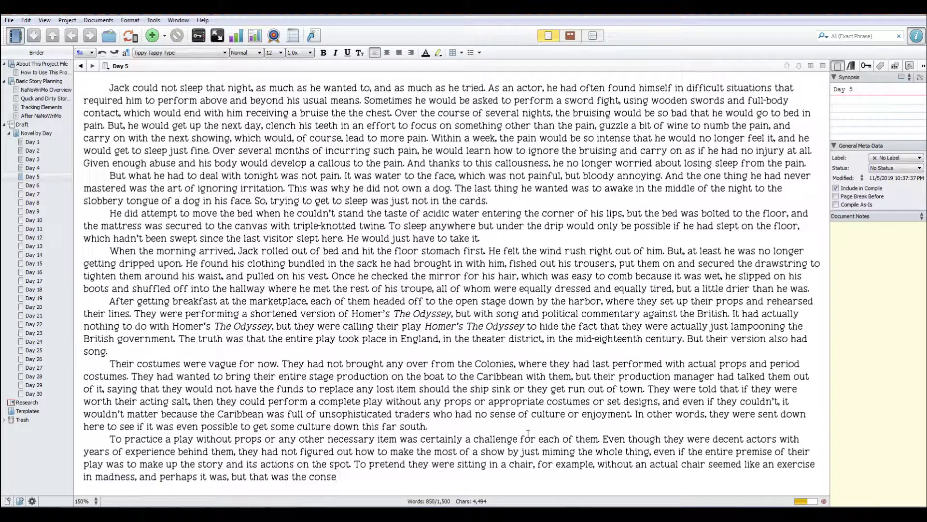
text( of sailing without)
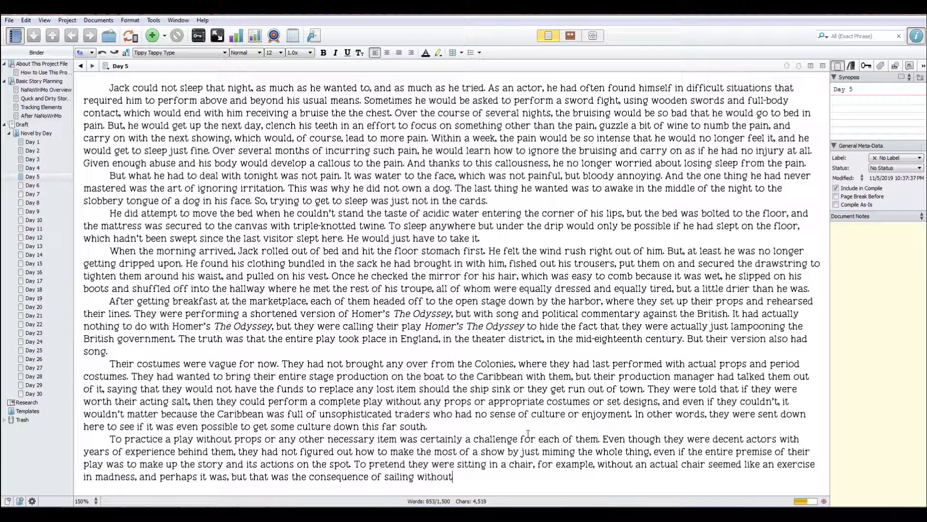
text( the proper gear.)
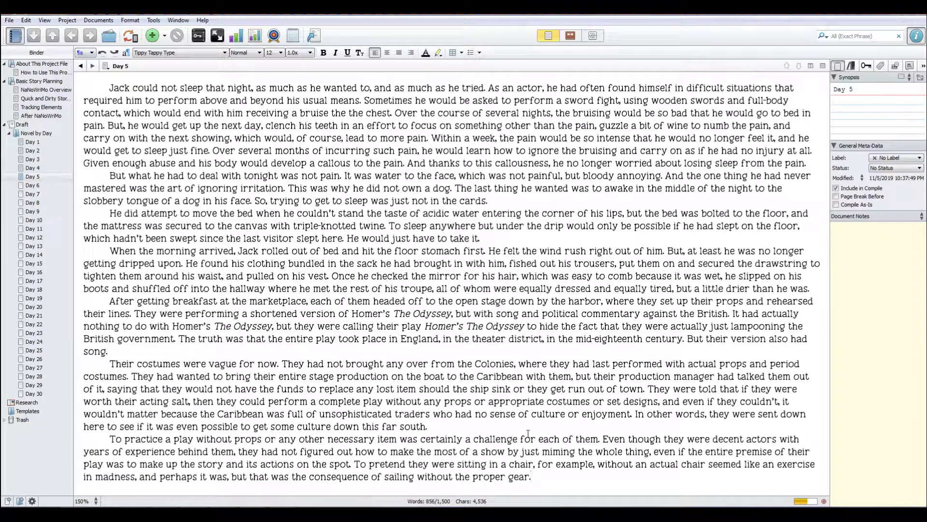
key(Left)
key(Left)
key(Left)
key(Left)
key(Left)
key(Left)
key(Left)
key(Left)
key(Left)
key(Left)
text(across the se)
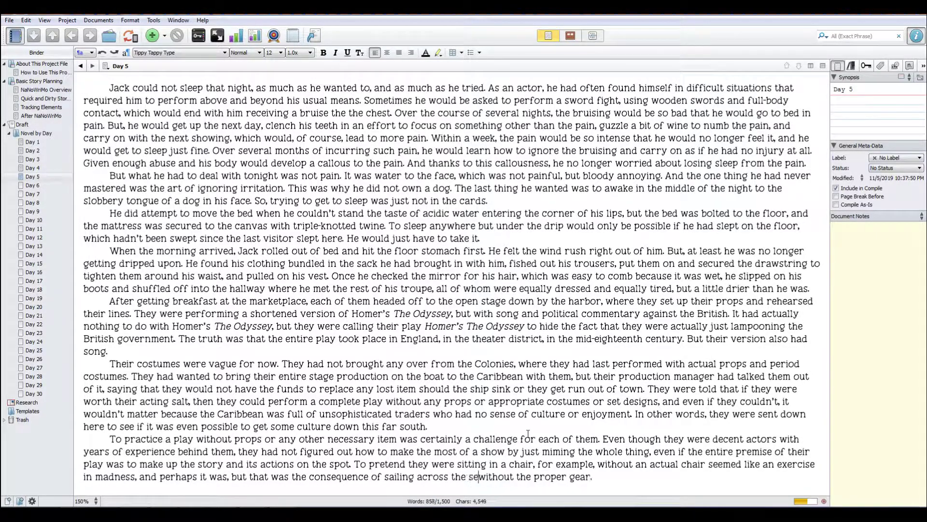
text(a)
key(Right)
key(Right)
key(Right)
key(Right)
key(Right)
key(Right)
key(Right)
key(Right)
key(Right)
key(Right)
key(Right)
key(Right)
key(Right)
key(Right)
key(Right)
key(Right)
key(Right)
key(Right)
key(Right)
key(Right)
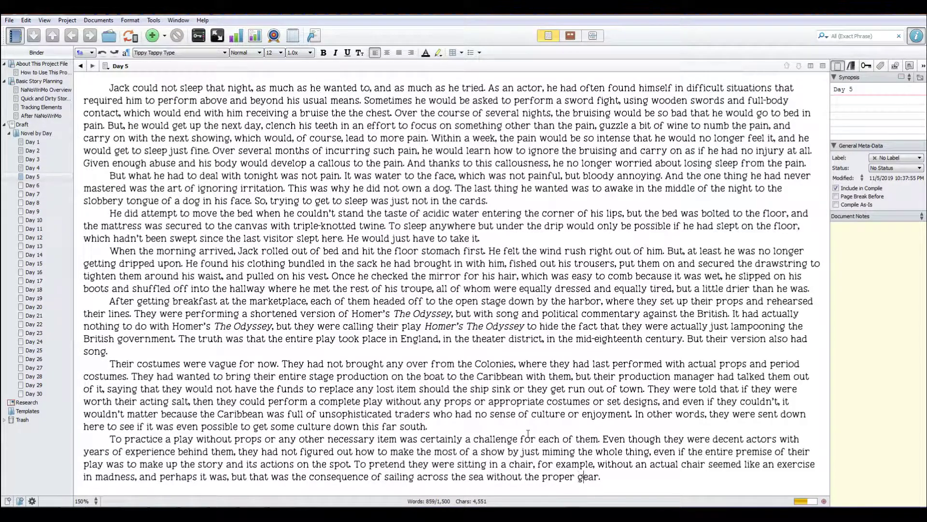
key(Right)
key(Right)
key(Right)
key(Right)
Add 'their main job was just to prove that they weren't phonies.' and start 'Jack was no phony'.
text(At some point, their main j)
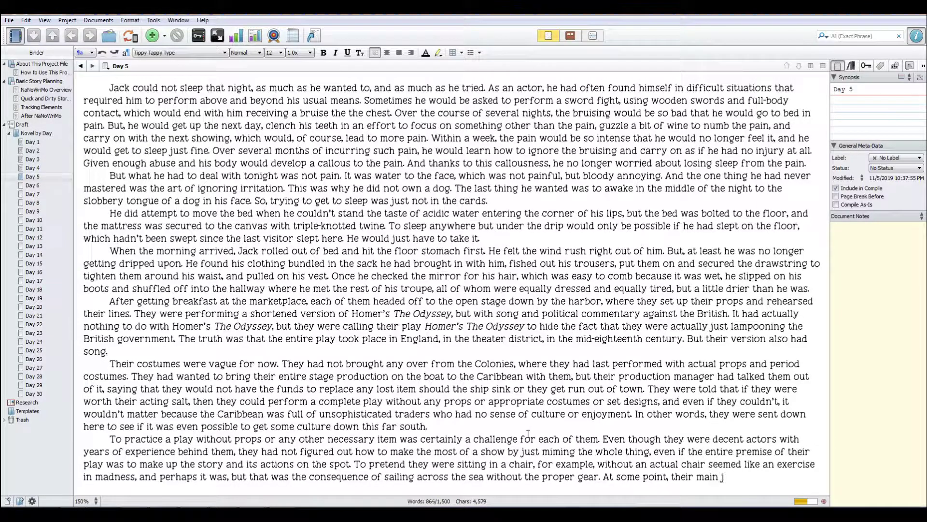
text(ob was )
text(just to prove)
text( tha)
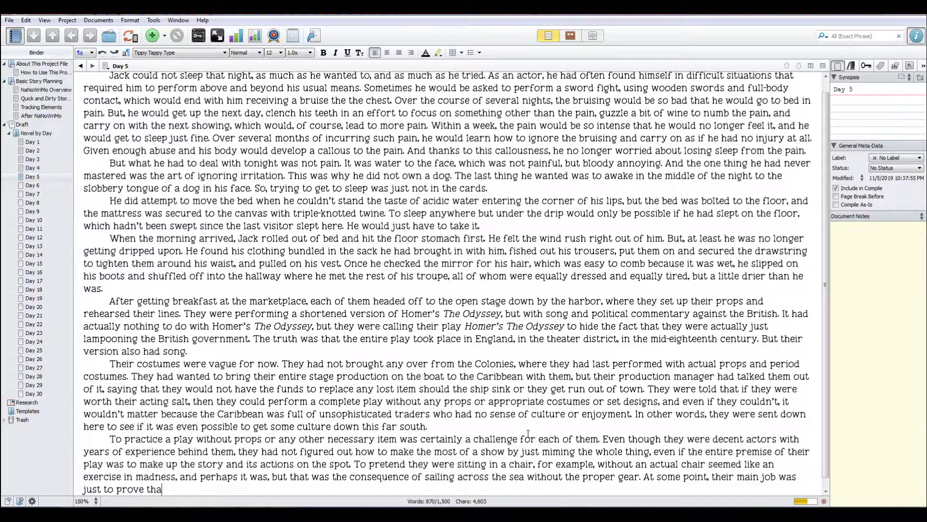
text(t they weren't phonies.)
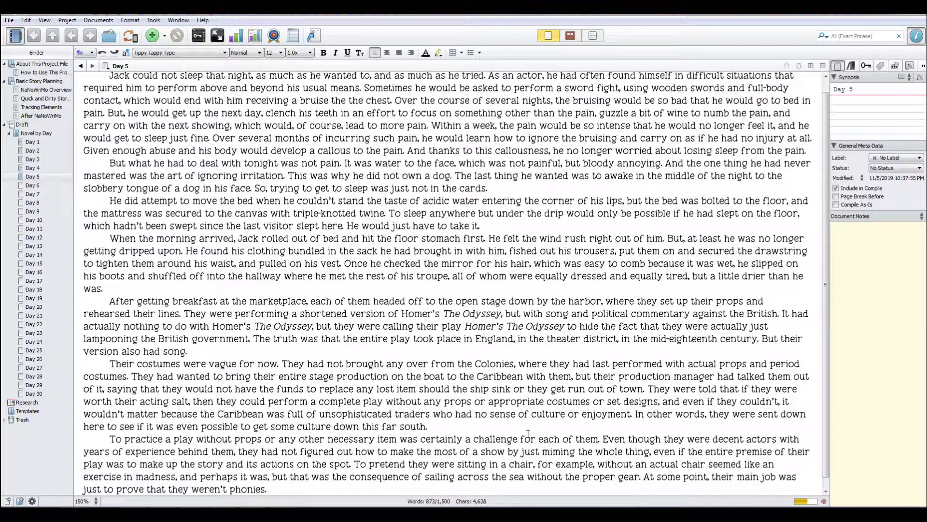
key(Return)
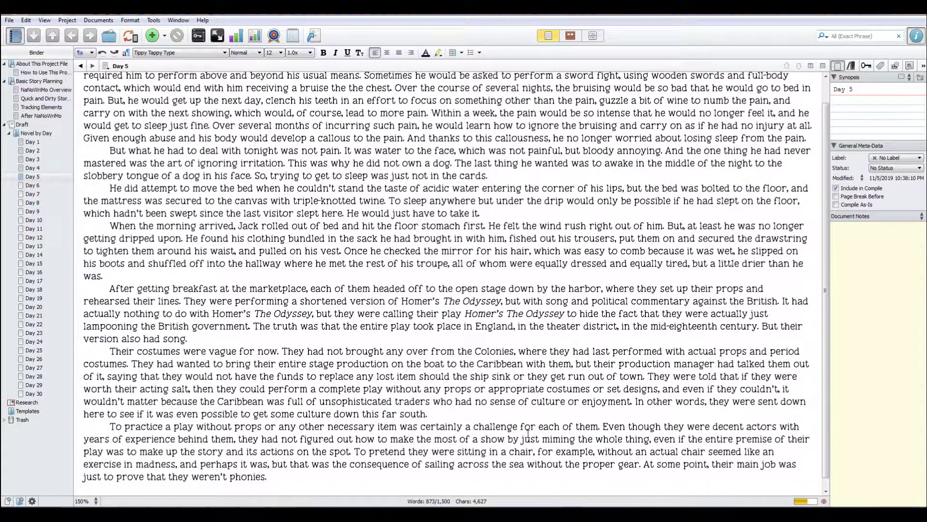
text(Jack was no phony)
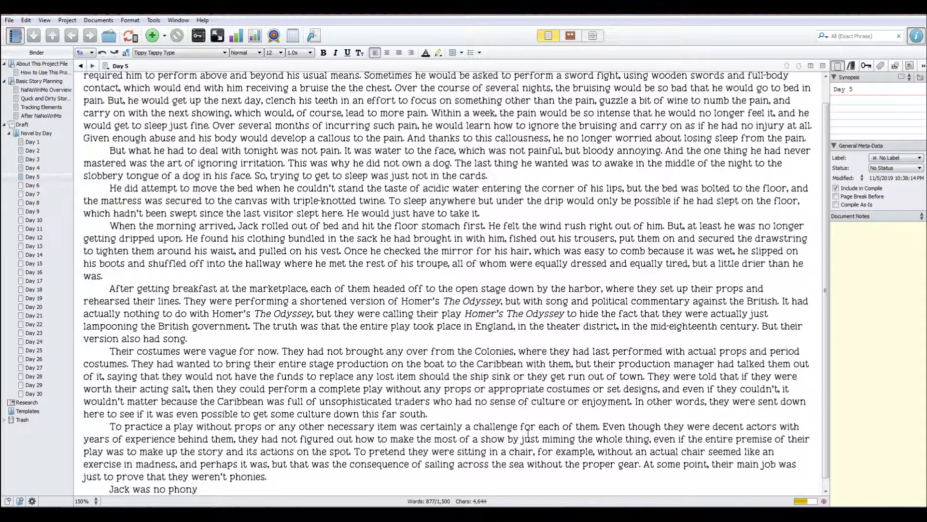
text(, an if)
Finish 'Jack was no phony, and if anyone could fake sitting on invisible scenery, it was he.'.
key(BackSpace)
key(BackSpace)
key(BackSpace)
text(d if anyon)
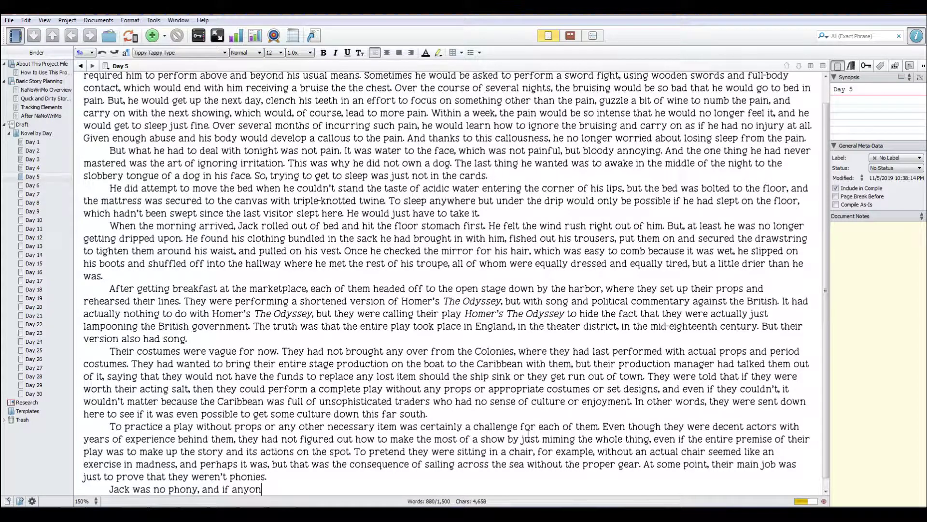
text(e could fake sitting on invisib)
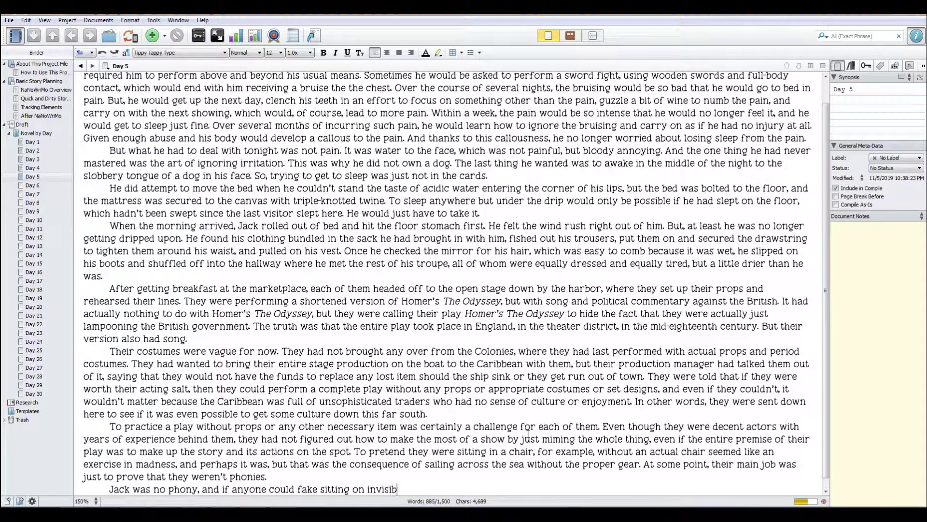
text(le scenery, it was)
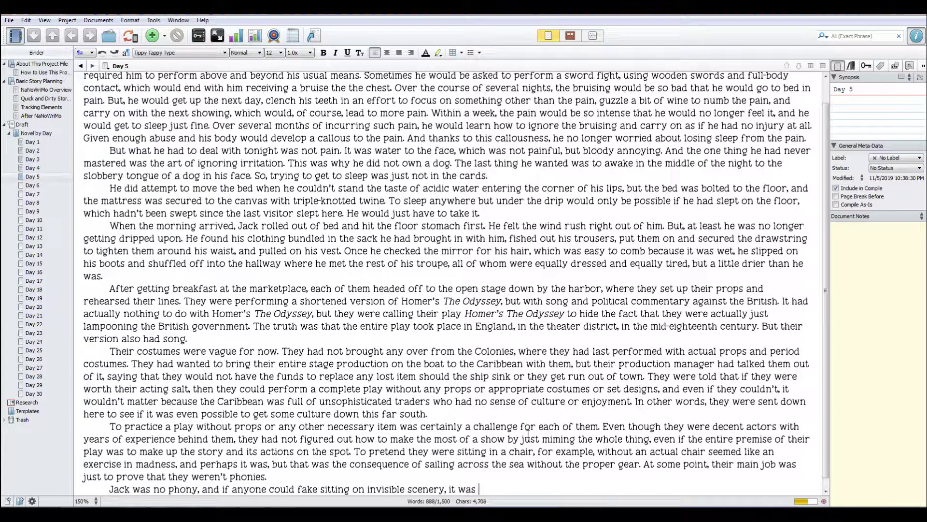
text( Jack.)
key(BackSpace)
key(BackSpace)
key(BackSpace)
text(he.)
Add his goal to prove it to his mates, the audience, and himself, then 'Now, whether he...'.
text(That was certain)
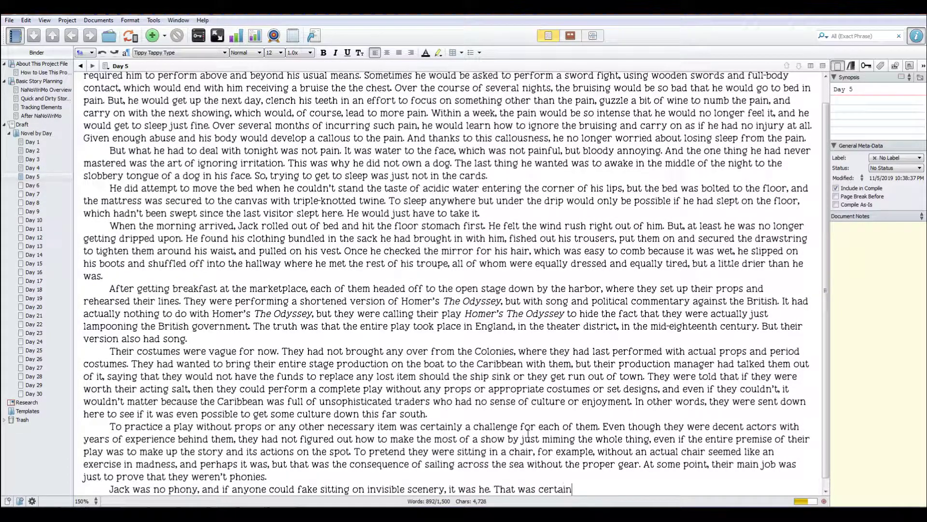
text(ly his goal to prove ti)
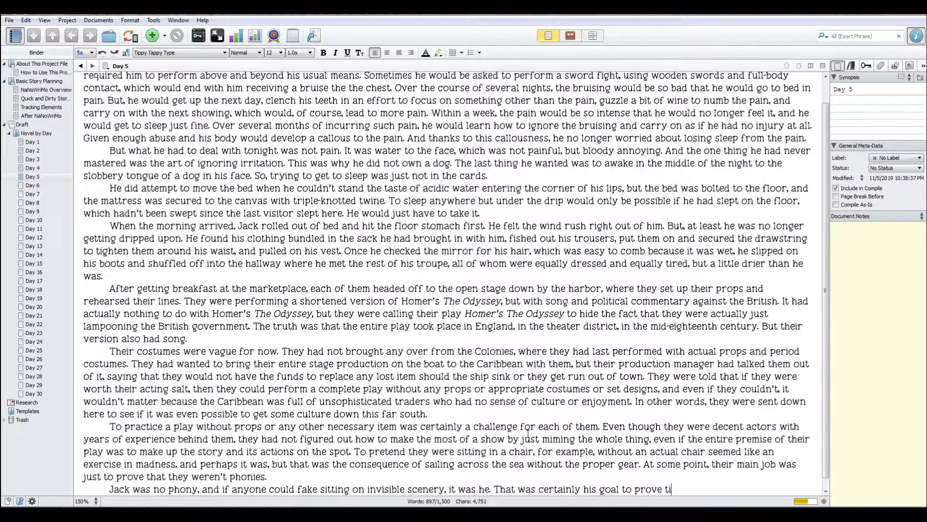
key(BackSpace)
text(o his mates, the a)
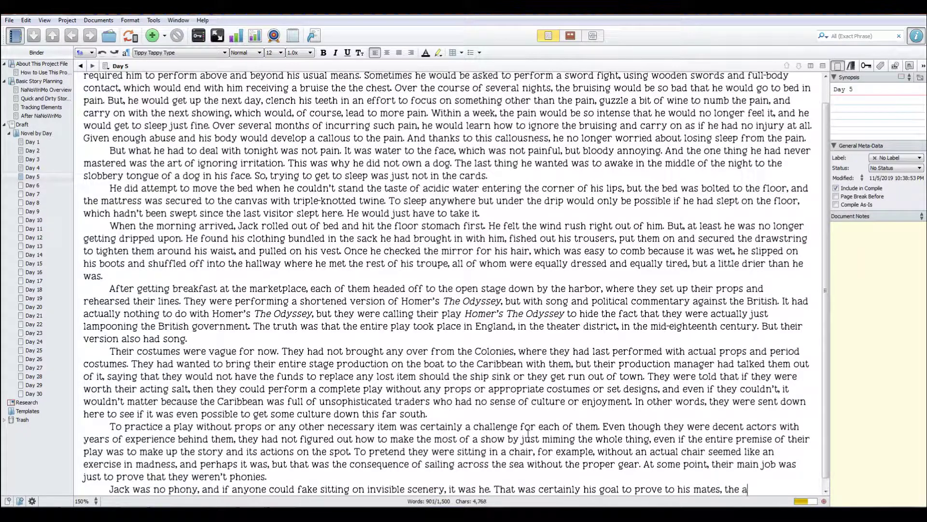
text(udience, and himself)
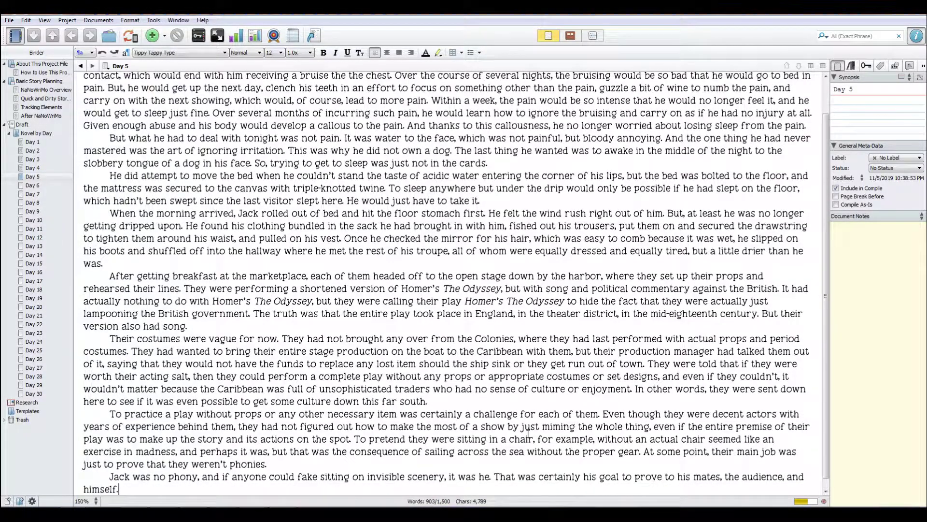
text(. Now, wehe)
key(BackSpace)
key(BackSpace)
key(BackSpace)
text(hether he a)
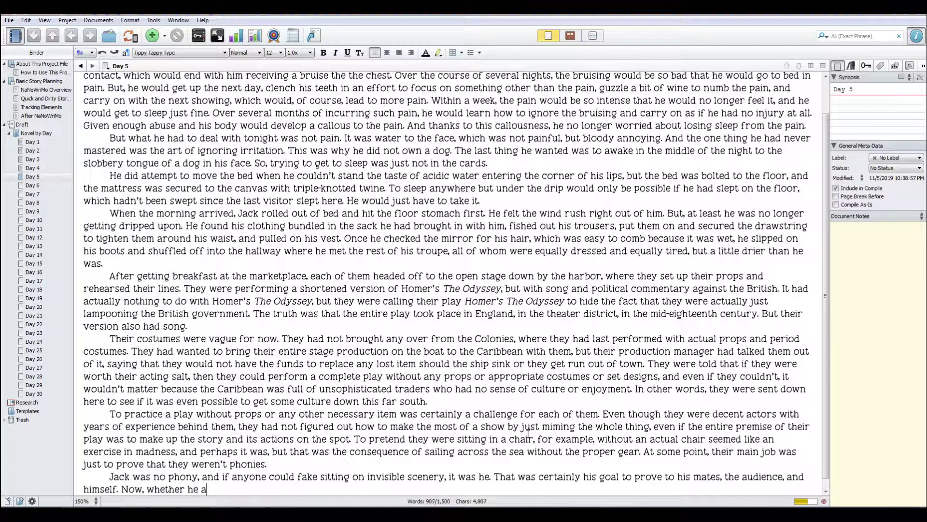
text(ctually could fake sitting on inv)
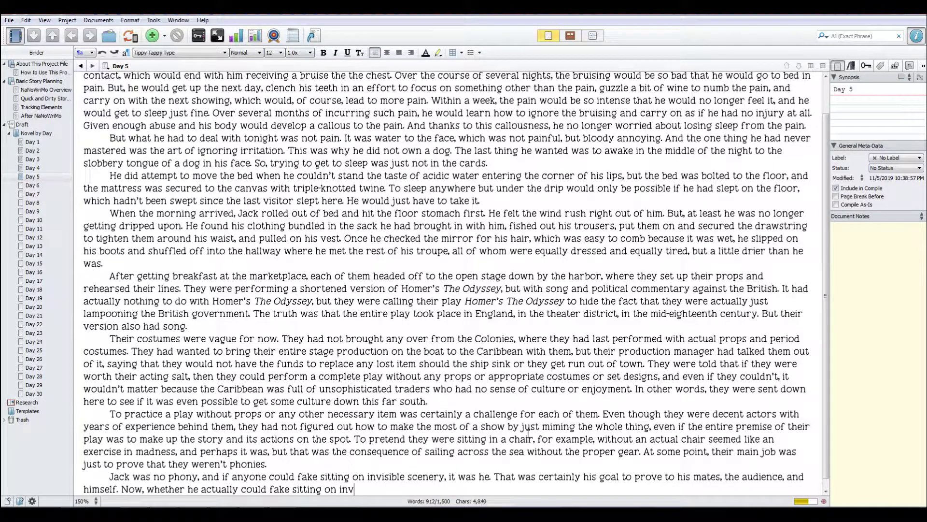
text(isible furniture, he would )
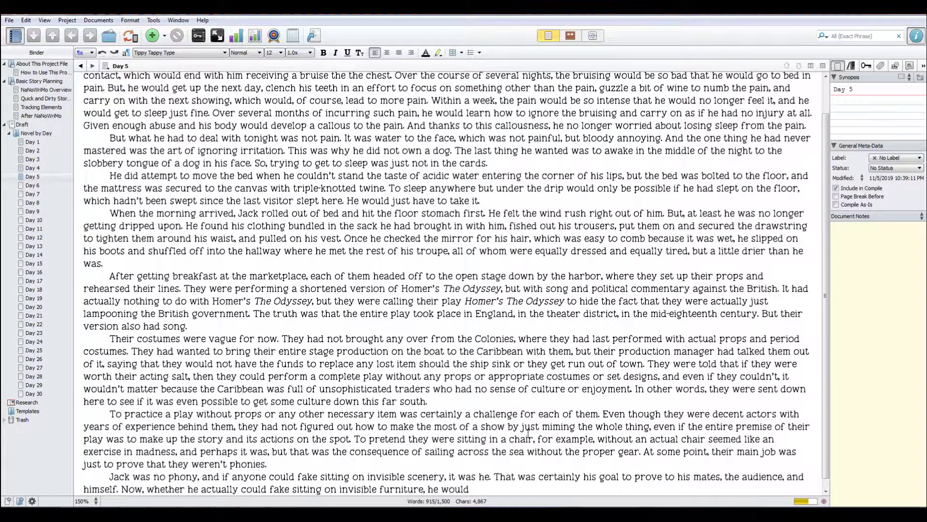
text(find out in the reh)
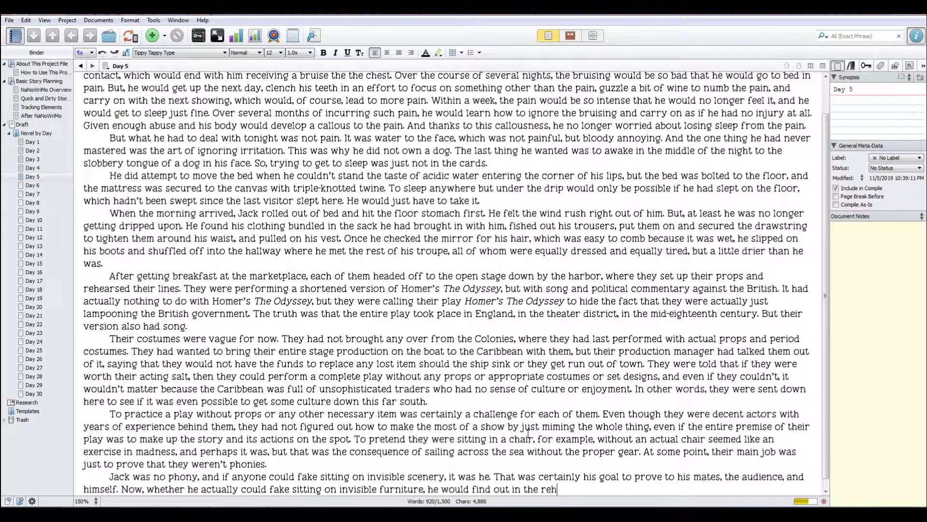
text(earsal. Fortunately, ifg)
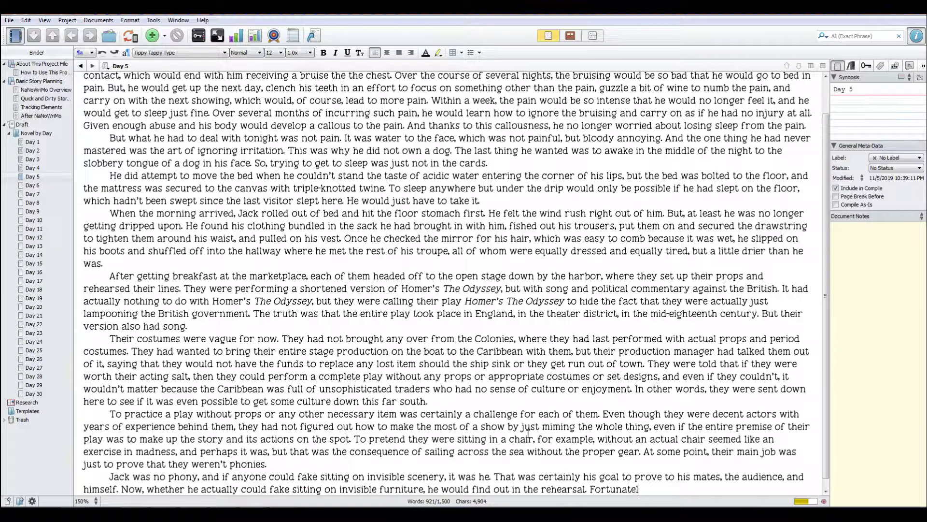
Add that even if he couldn't, he had about eight hours before the stage opened to the public.
key(BackSpace)
key(BackSpace)
key(BackSpace)
key(BackSpace)
text(even if it turned out that he )
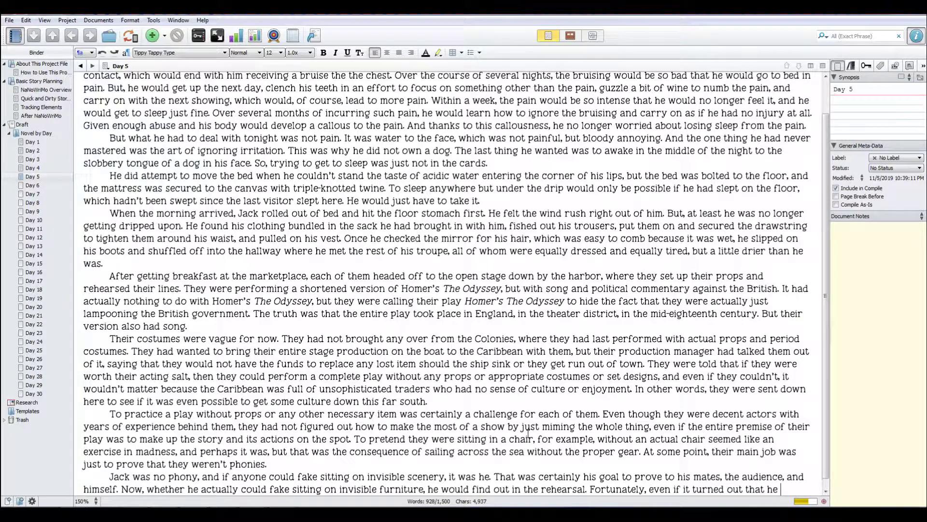
text(could do no such )
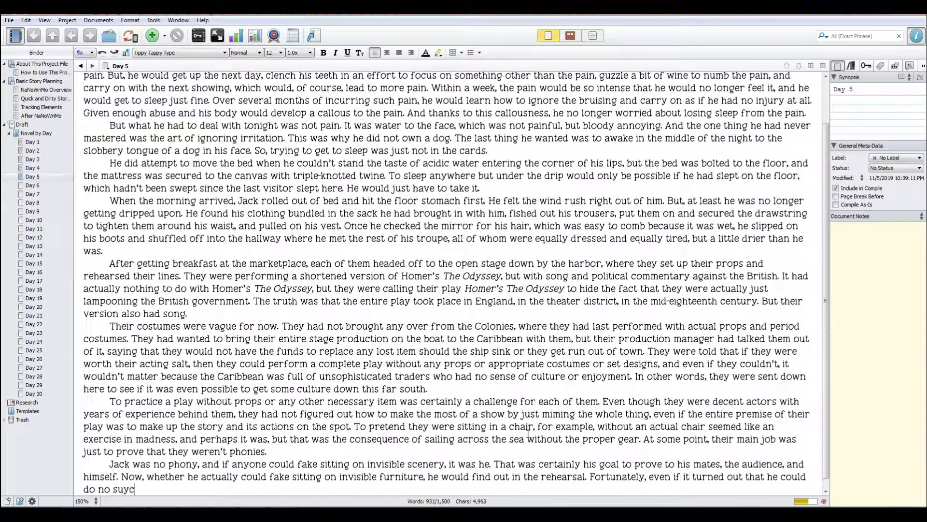
text(thing, he had about )
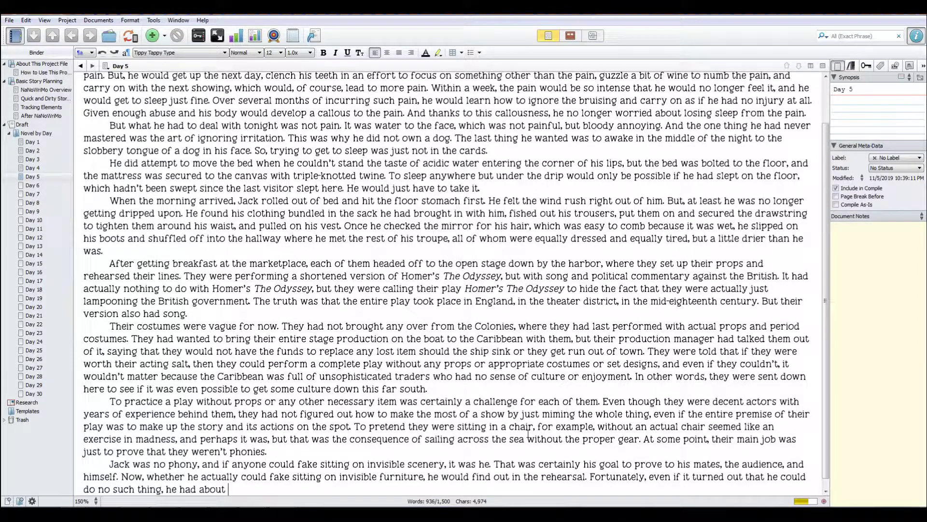
text(eight hours to figure it out)
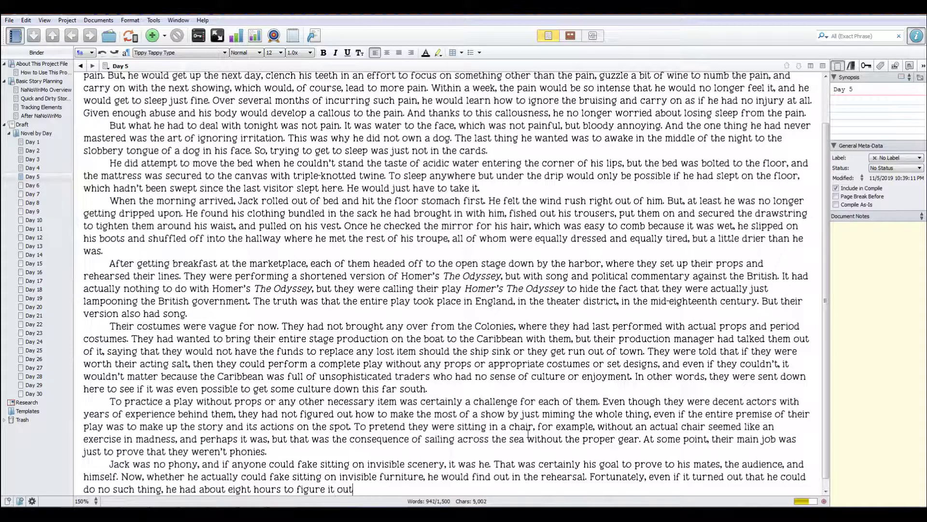
text( before the stage wo)
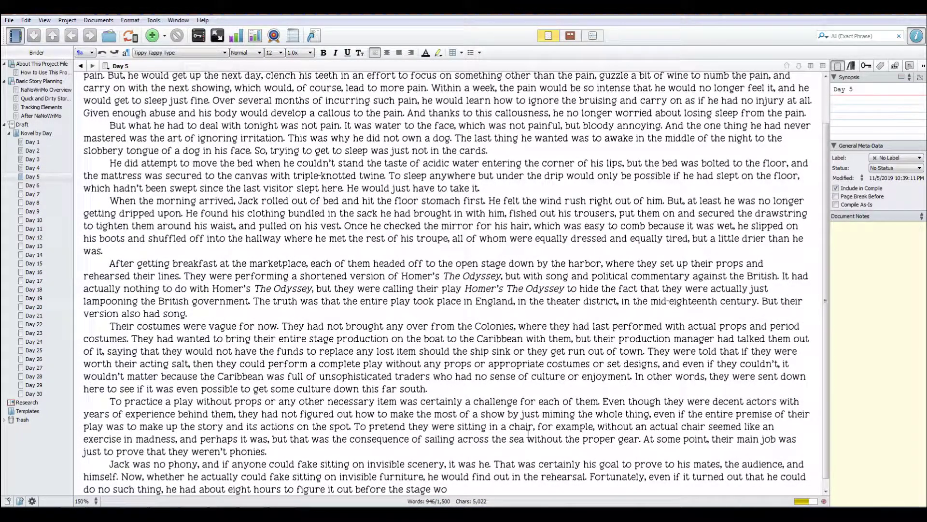
text(uld open to the public.)
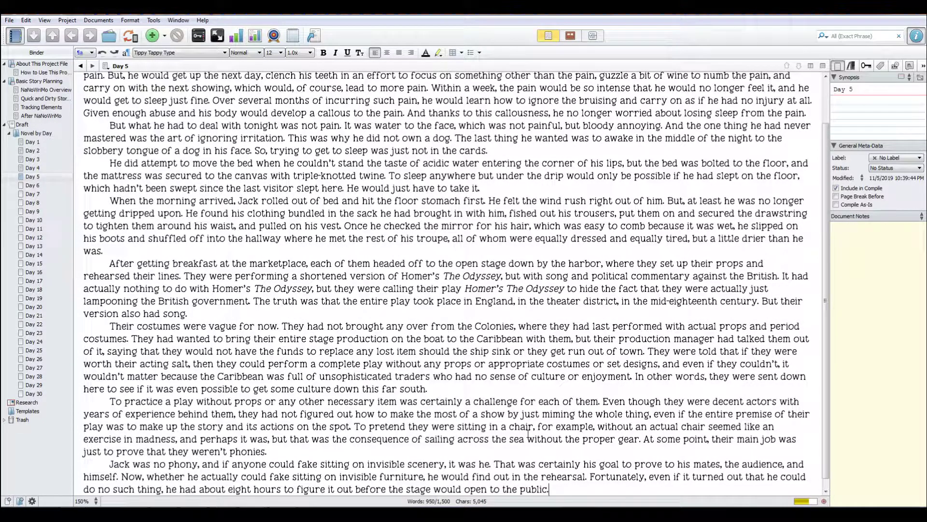
Start a paragraph: 'The first hour of practice was exactly as each of them feared'.
key(Return)
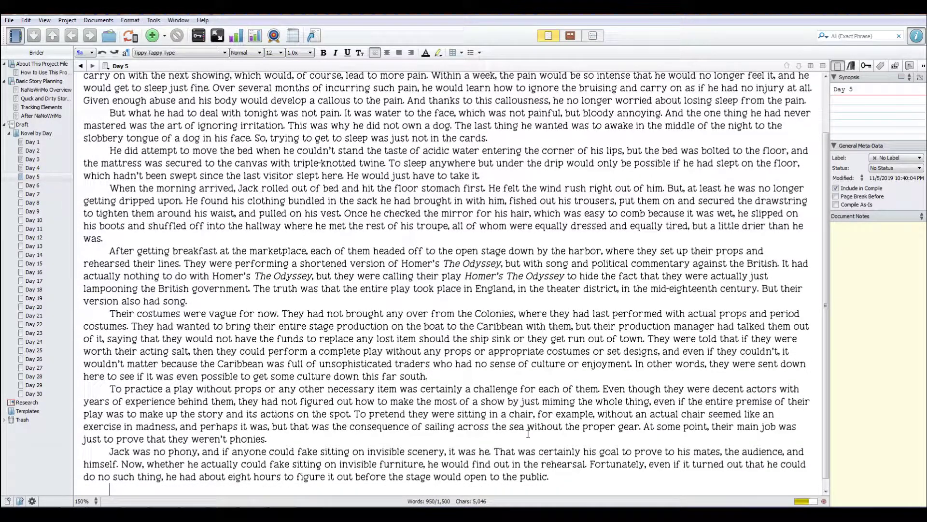
text(The first hour ofd)
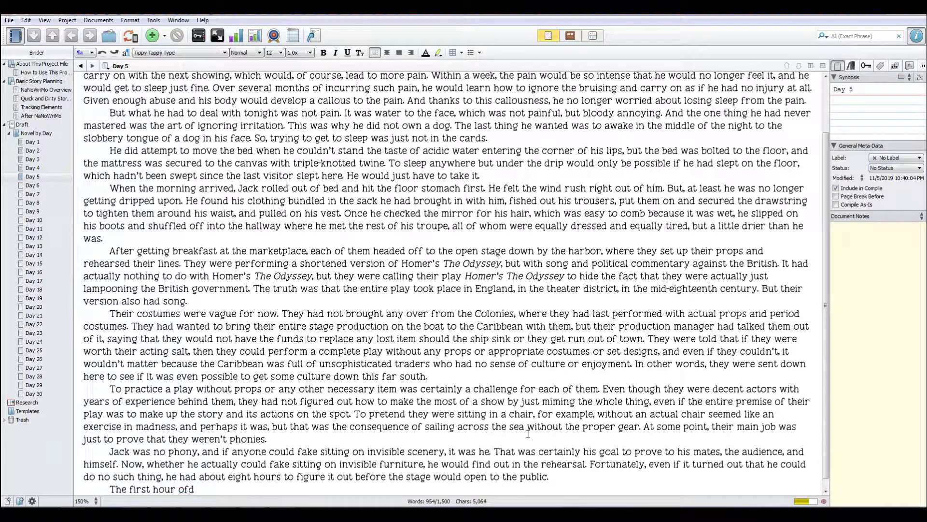
key(BackSpace)
text(practice was exactly a)
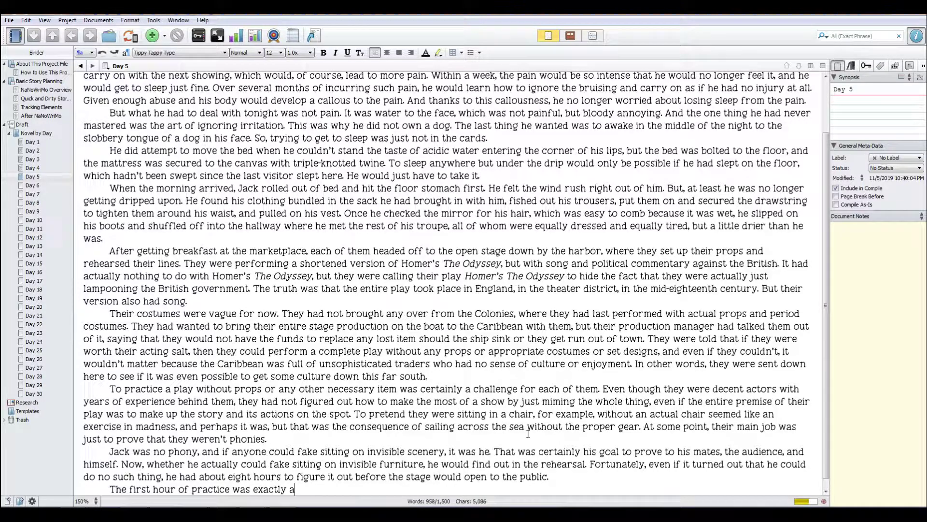
text(s each of them f)
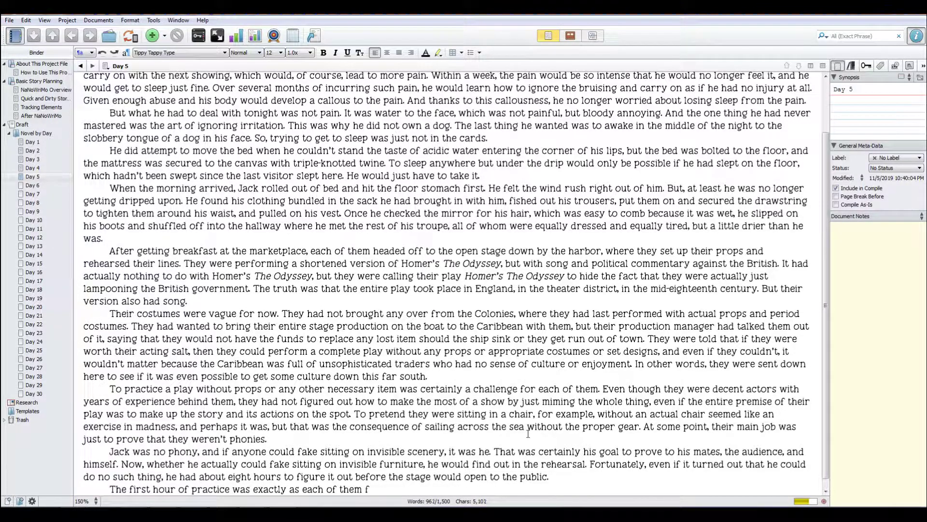
text(eared, however. Ernest)
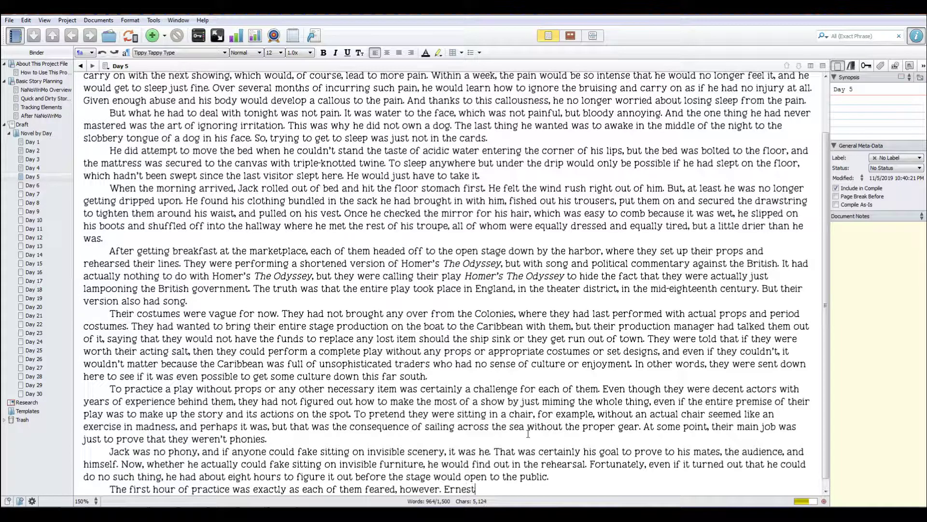
text( was certainly at the top o)
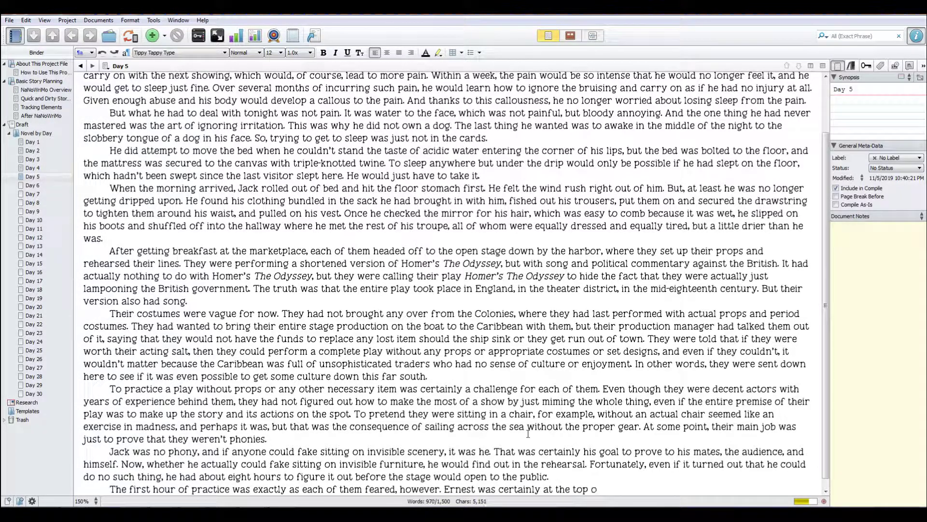
text(f his game, pla)
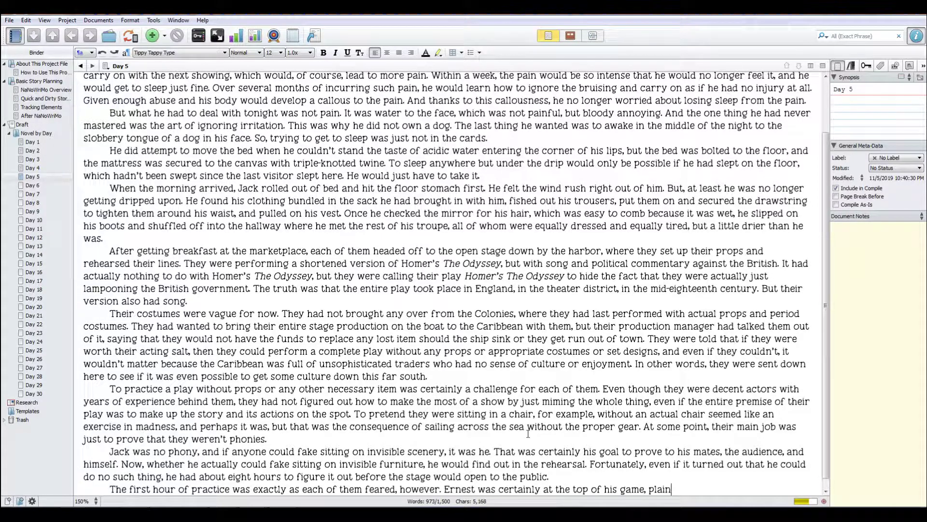
text(ying the version of Ul)
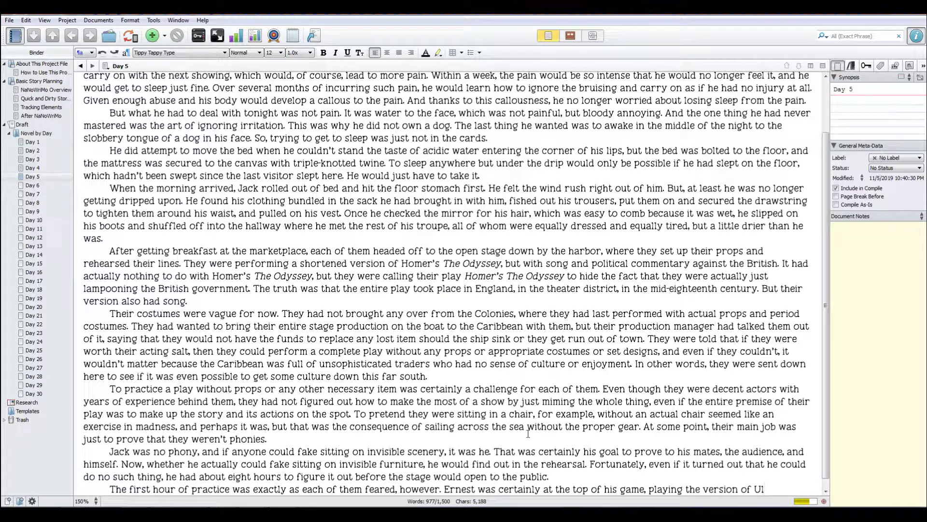
text(ysses who barked o)
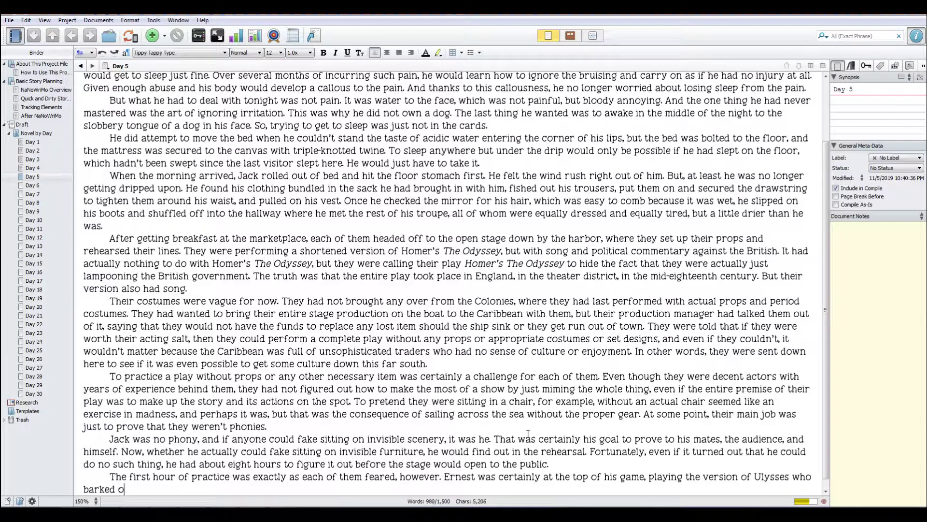
text(rderes)
Describe Ernest barking orders and watching his underlings do the work, then begin 'Regina was also equally'.
key(BackSpace)
key(BackSpace)
text(s and did nothing but stan)
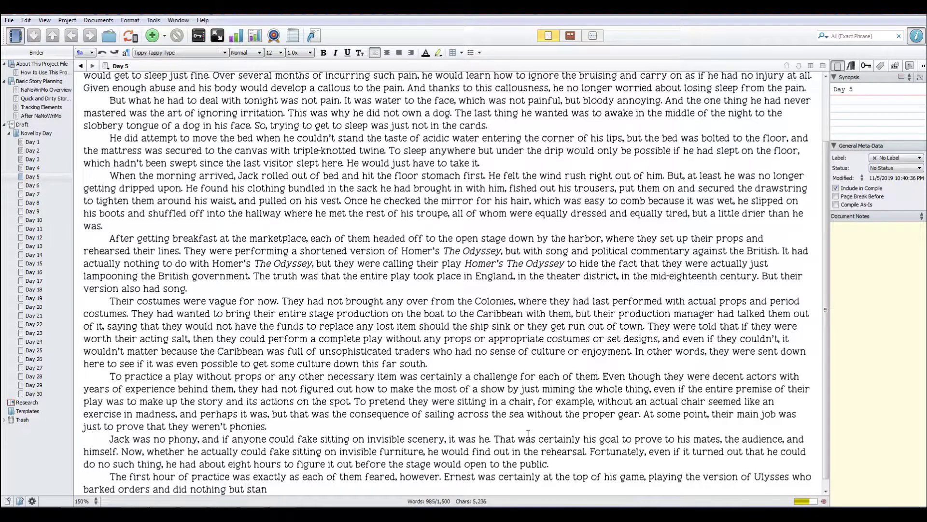
text(d there and watch hii)
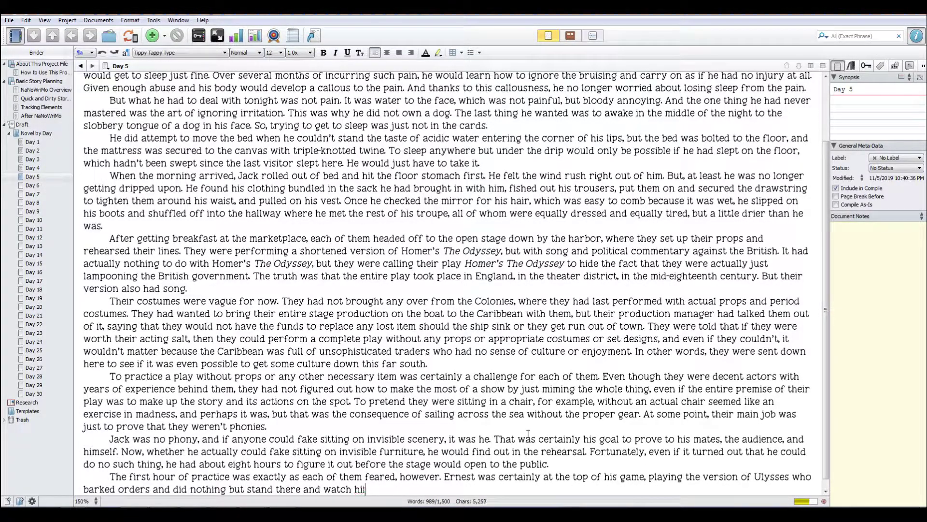
key(BackSpace)
text(s underlings)
key(BackSpace)
key(BackSpace)
key(BackSpace)
key(BackSpace)
key(BackSpace)
text(lings to all the wr)
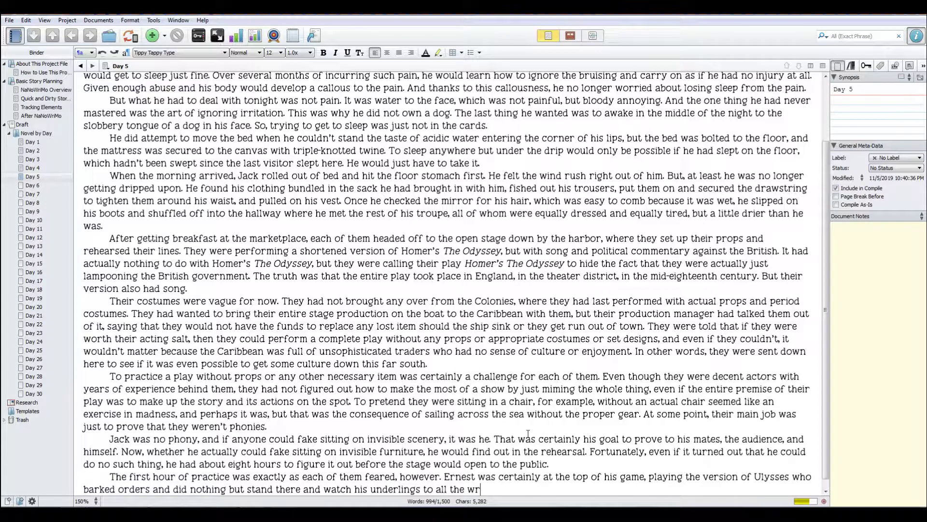
text(ok)
text(Regina was also equally )
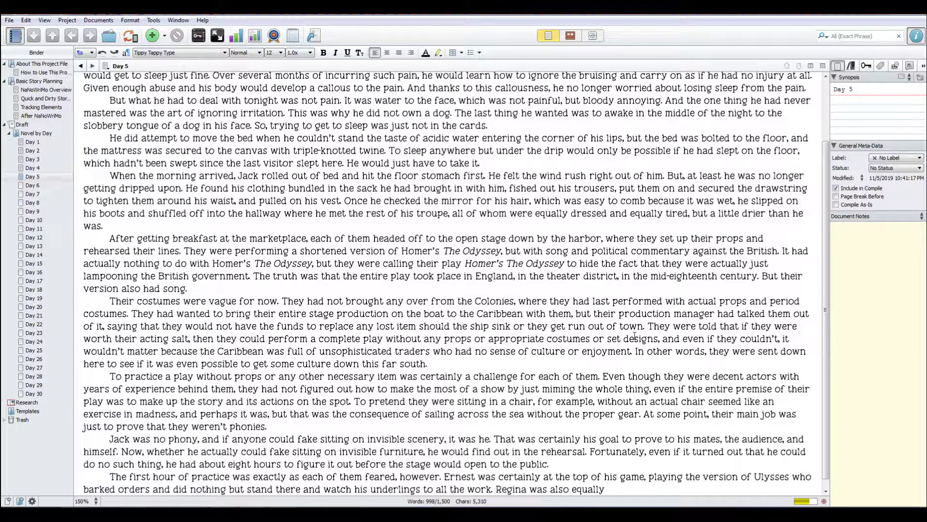
text(sophisticated in her tr)
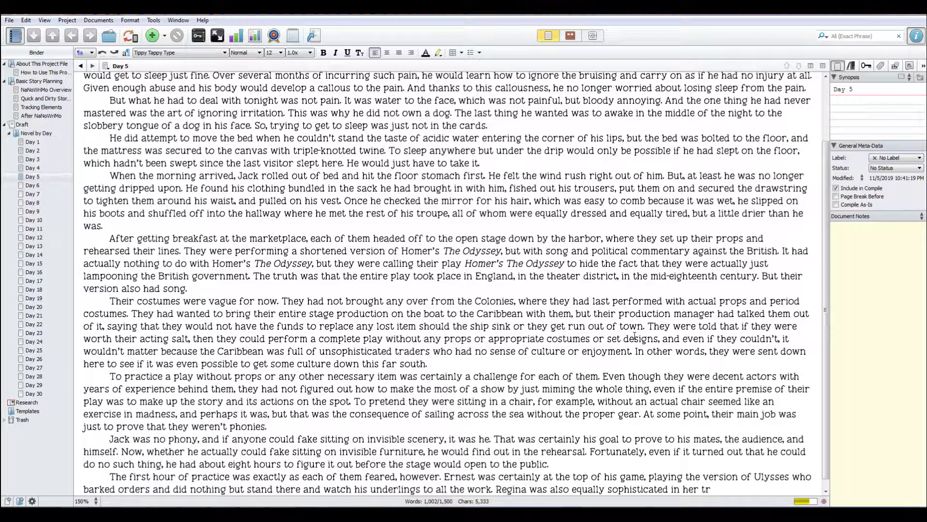
Continue with 'sophisticated in her role as Circe'.
key(BackSpace)
key(BackSpace)
text(role as Circe)
Add the bracketed TK note '[or Calypso ... who has the pigs?]' and begin 'swaying her hips'.
text([or Caly)
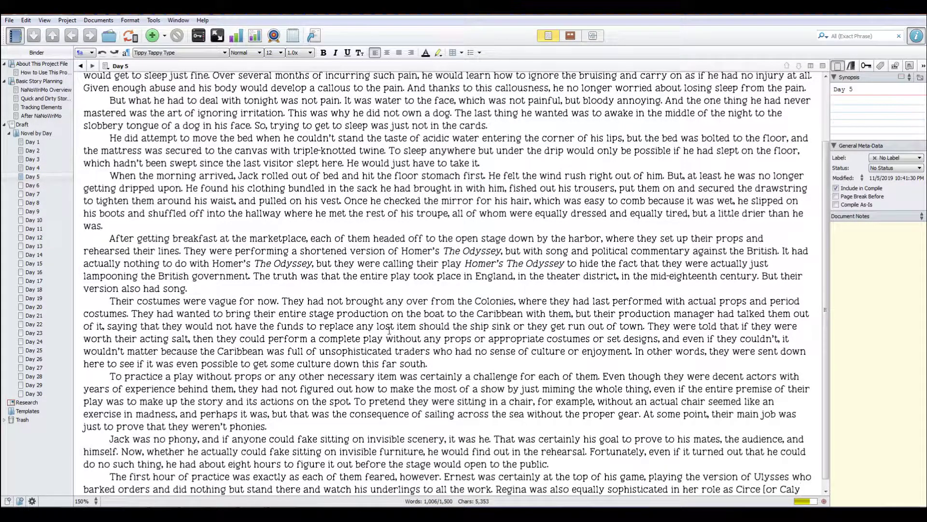
text(pso)
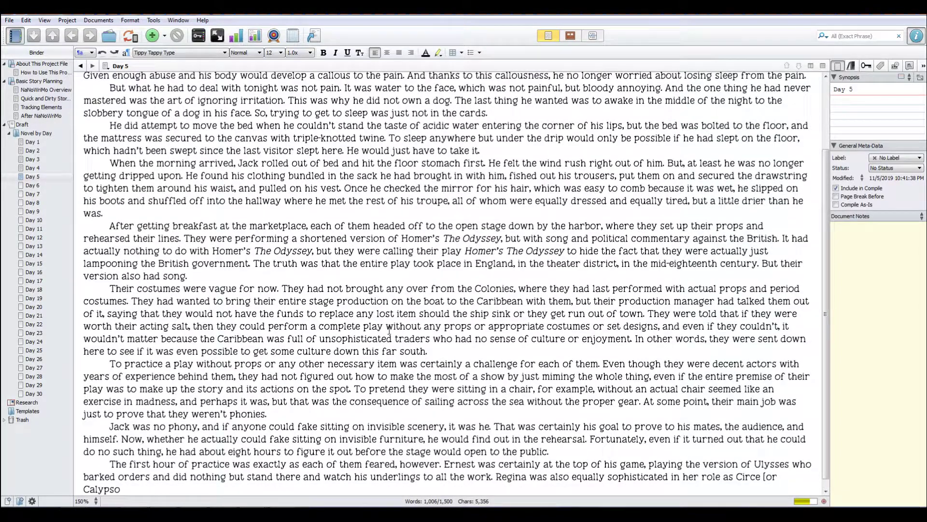
text( ... who has the b)
key(BackSpace)
text(plgs?)
text())
text(TK )
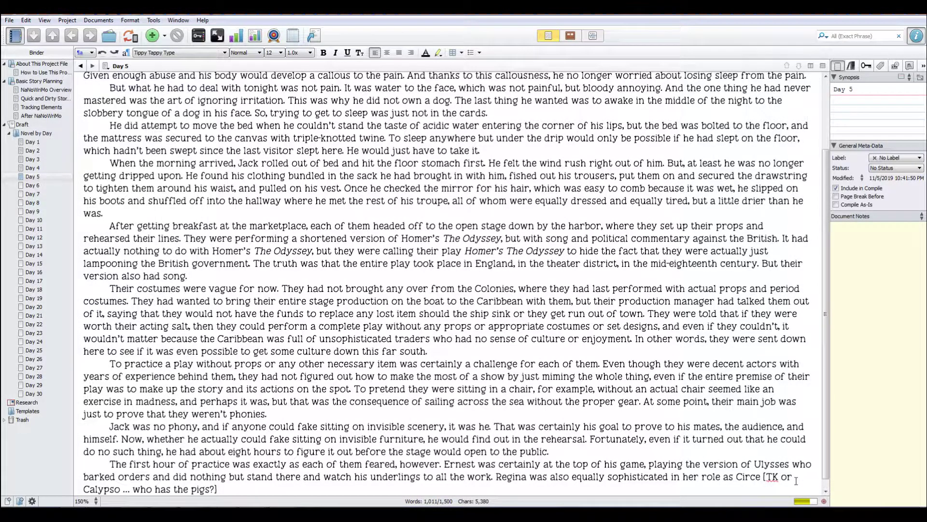
text(-)
key(Down)
scroll(249, 432, down, 1)
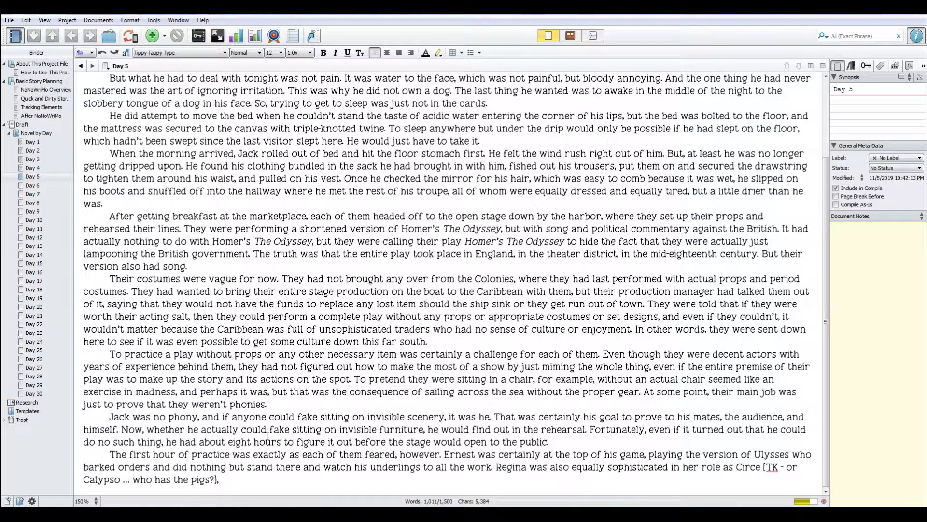
text(swaying her h)
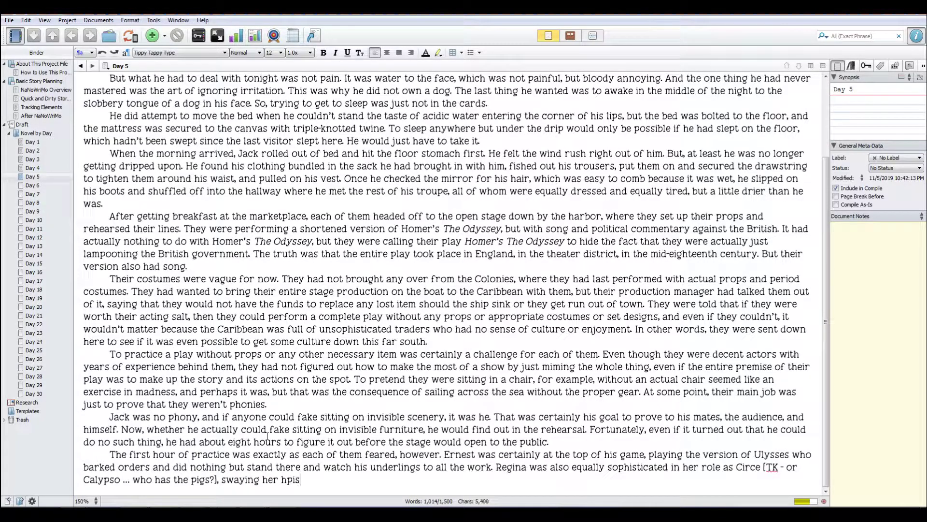
text(ips in that sede)
Finish Regina's sentence: seductive way that interests men in performance art, though she had trouble remembering lines.
key(BackSpace)
text(uctvie)
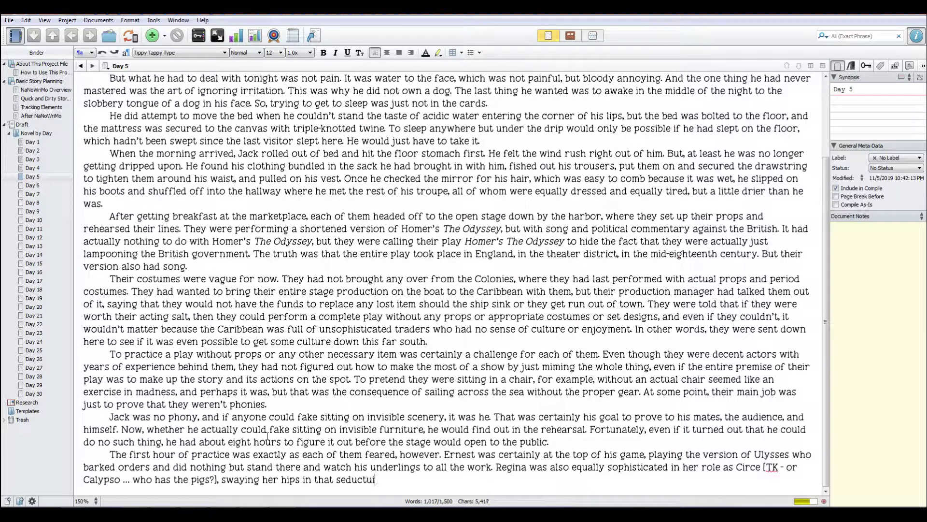
key(BackSpace)
key(BackSpace)
key(BackSpace)
text(ive way that gets men intere)
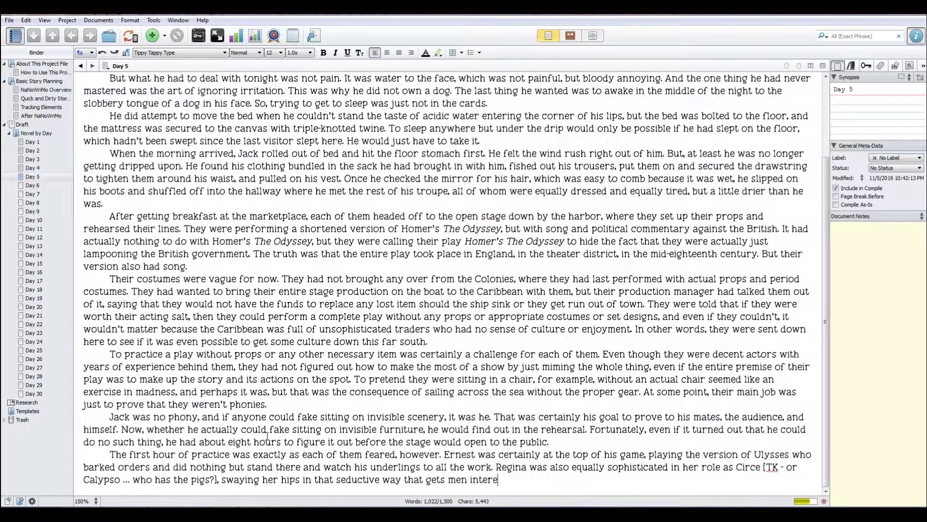
text(sted in performance a)
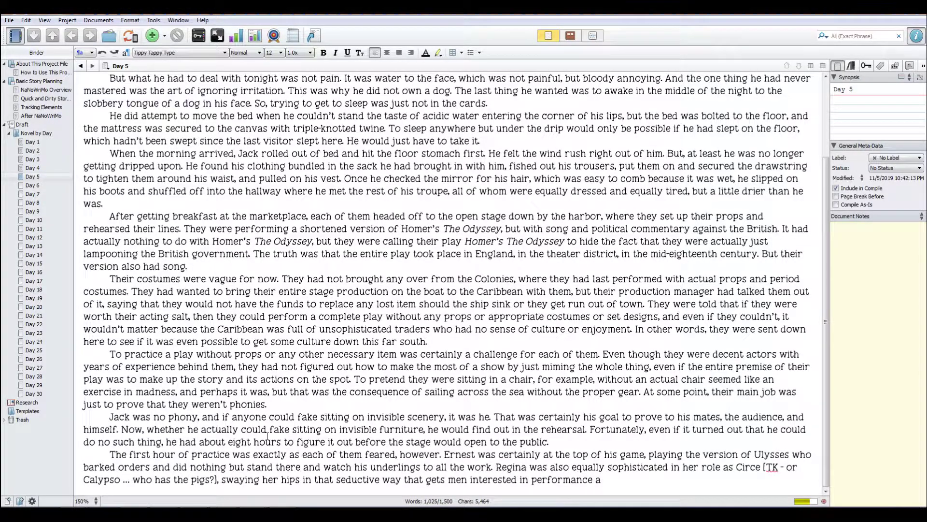
text(rt)
text(, though she ha)
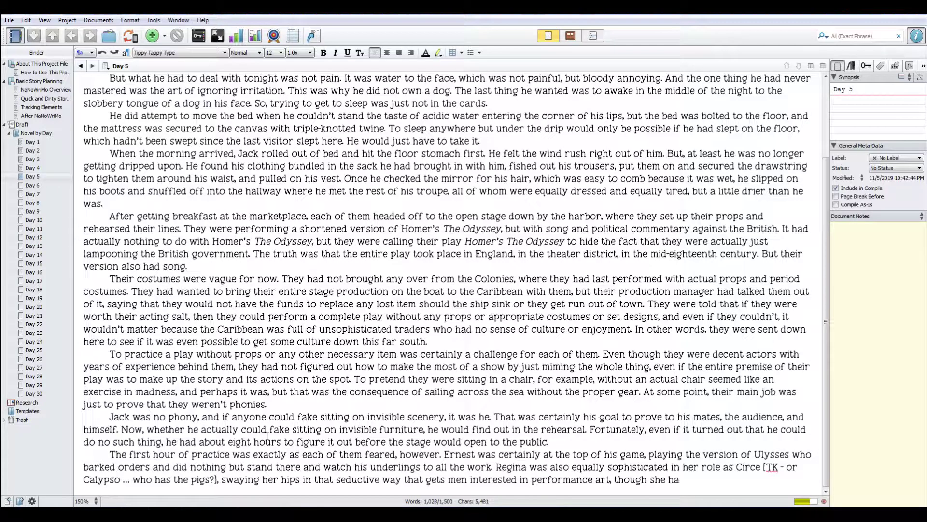
text(d a bit of trouble remembe)
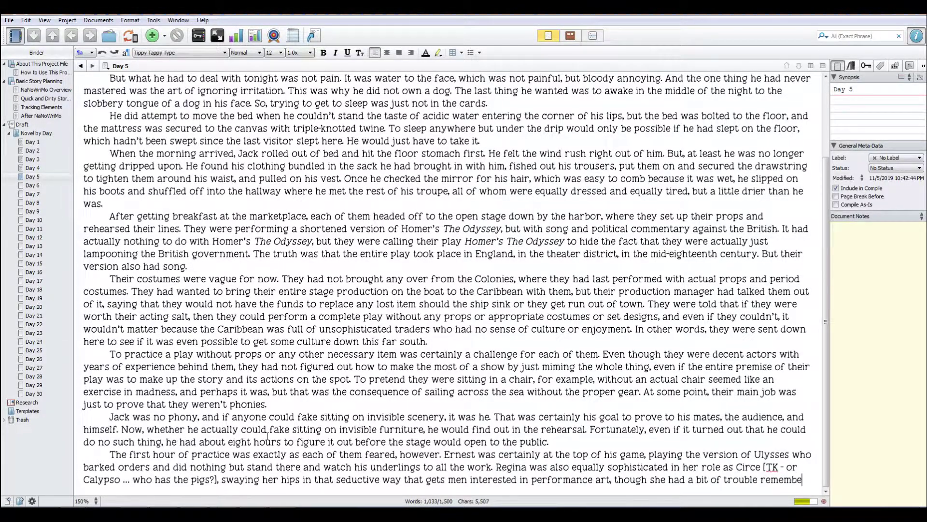
text(ring her lines.)
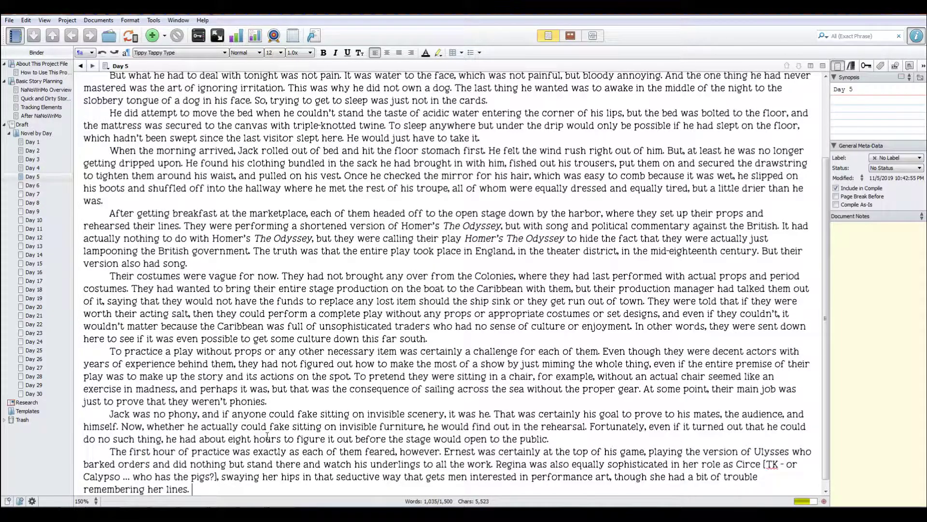
Begin the next sentence with the name 'Mabelline'.
text(Mabelline tood primari)
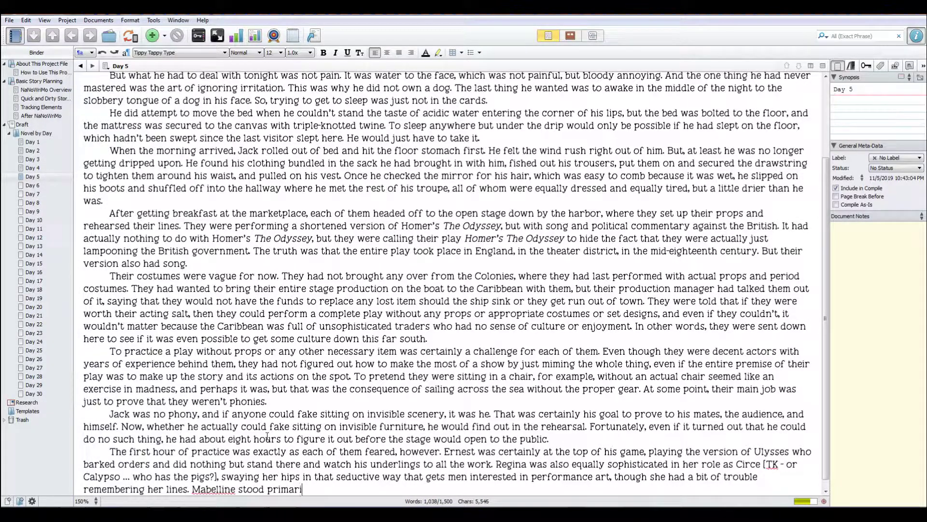
Have Mabelline stay in the background, coming forth only when Regina, as Circe, called on her.
text(ly in the background)
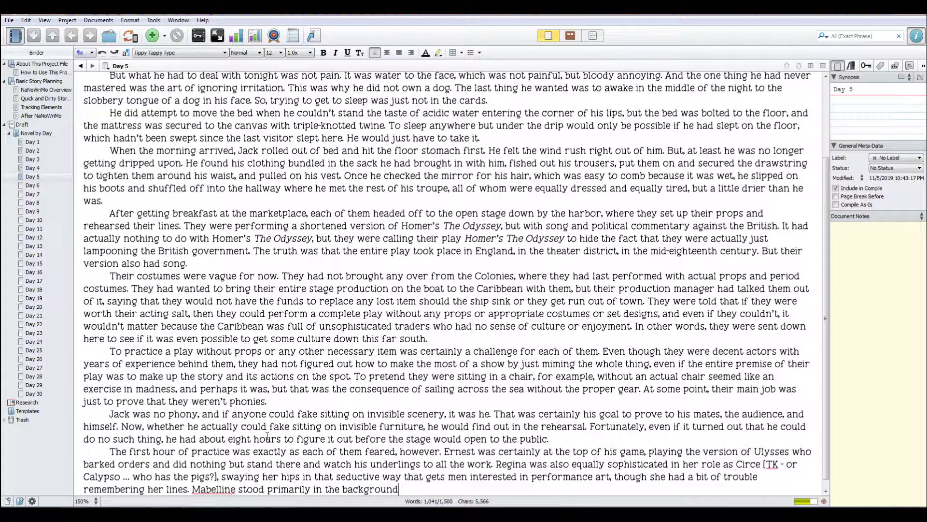
text(, coming forth only when)
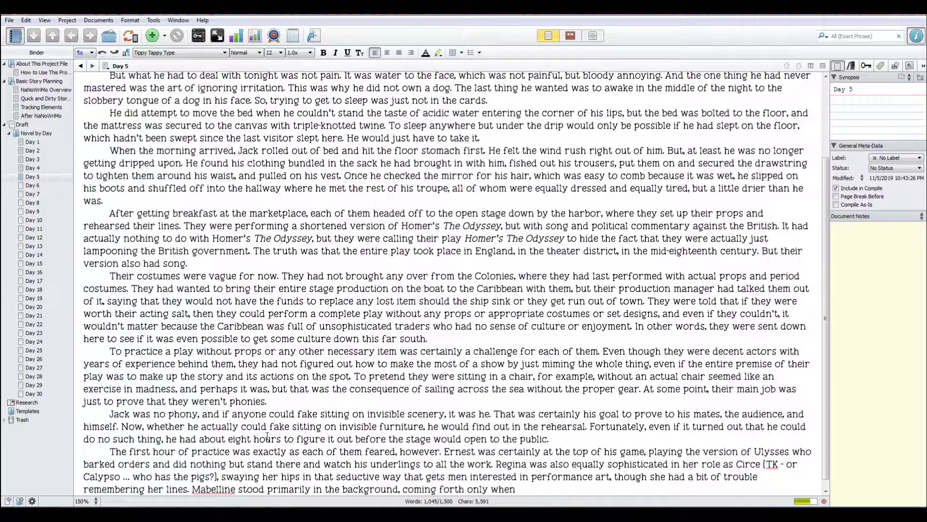
text(Regina, as Circe, c)
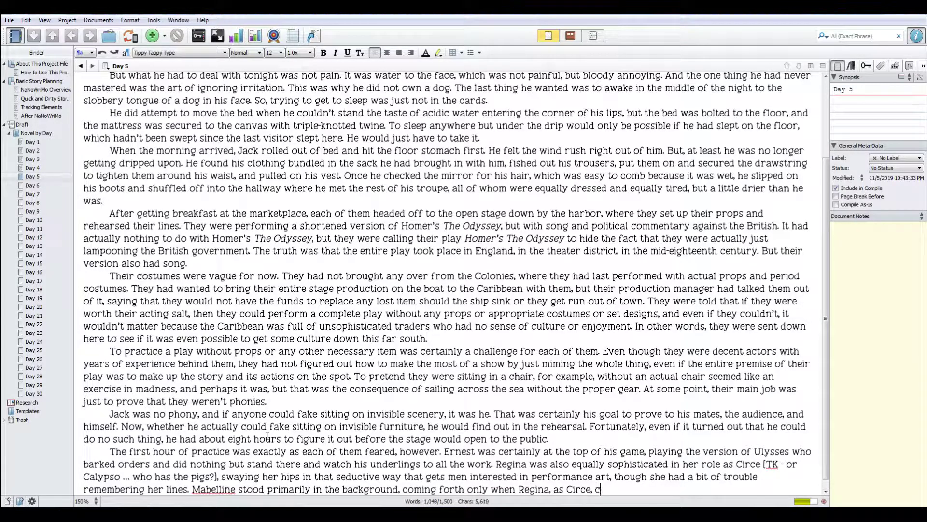
text(alled upon her to)
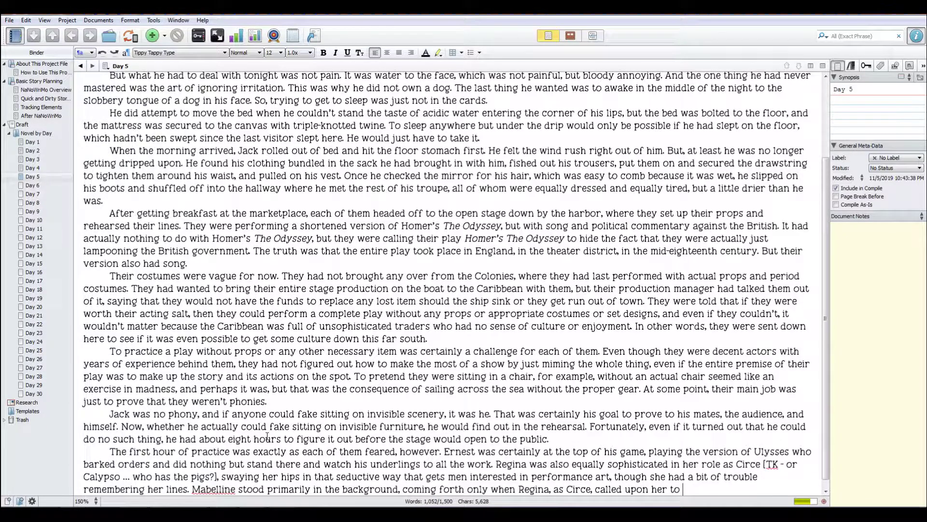
Add her fetching a pretend jug of water or a pretend apple, yet excelling when called upon.
text(fetch a )
text(jug of pre)
text(ser)
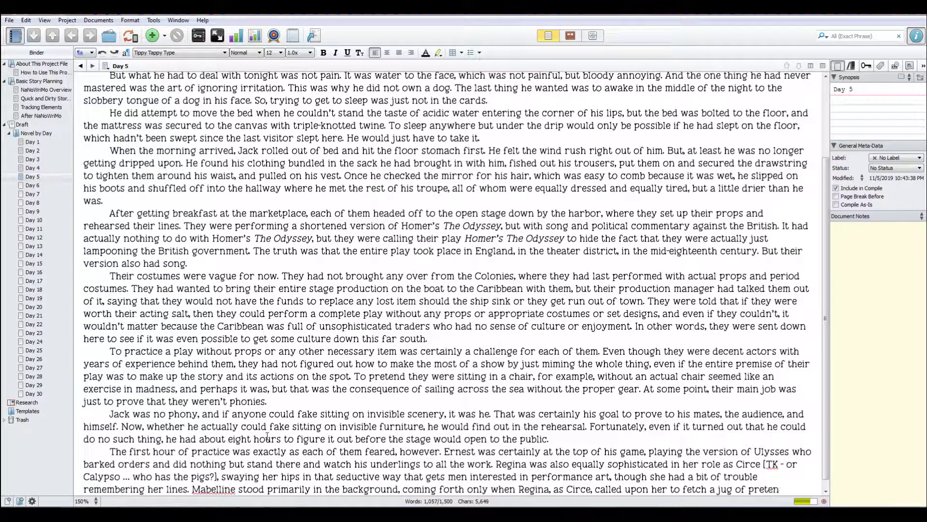
key(BackSpace)
key(BackSpace)
key(BackSpace)
key(BackSpace)
key(BackSpace)
key(BackSpace)
key(BackSpace)
key(BackSpace)
key(BackSpace)
key(BackSpace)
key(BackSpace)
key(BackSpace)
key(BackSpace)
text(pretend jug )
text(of water)
text( or )
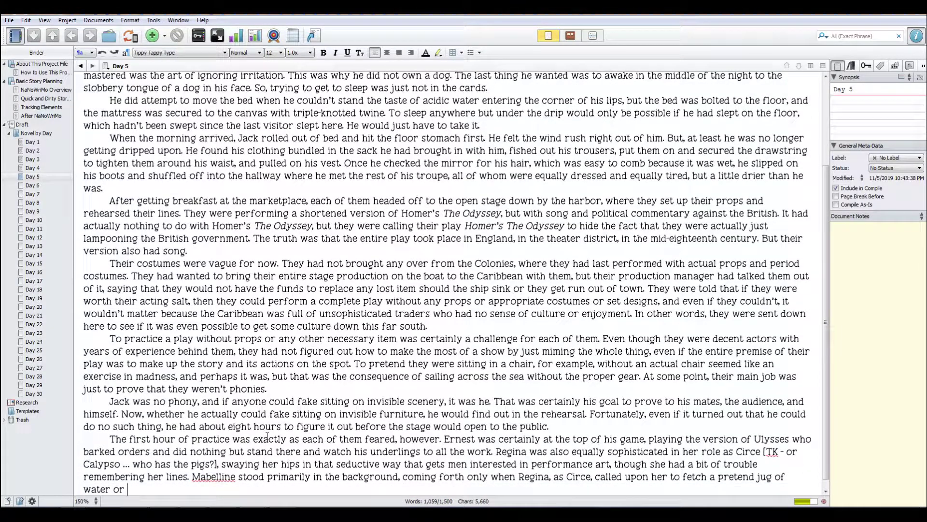
text(pick)
text( a pretend)
text( apple off)
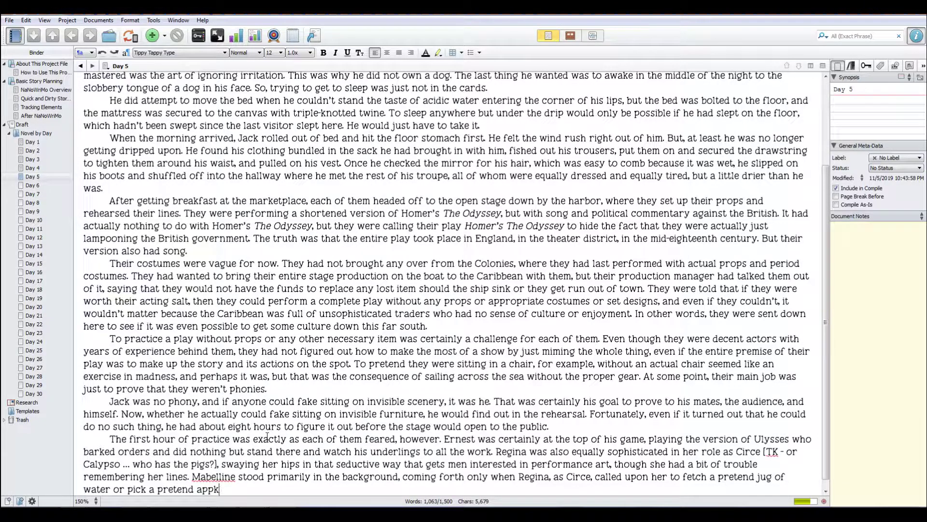
text( of a pretend tree.)
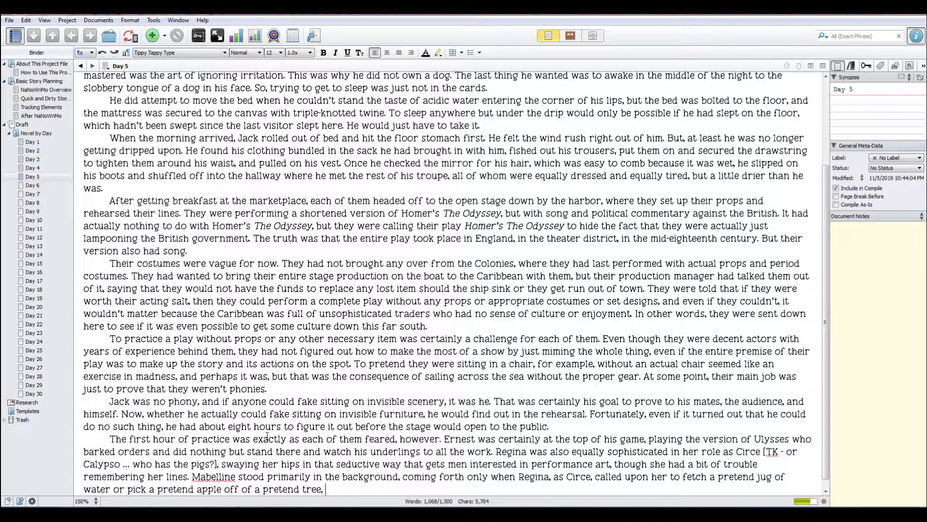
text( but she was excellent at)
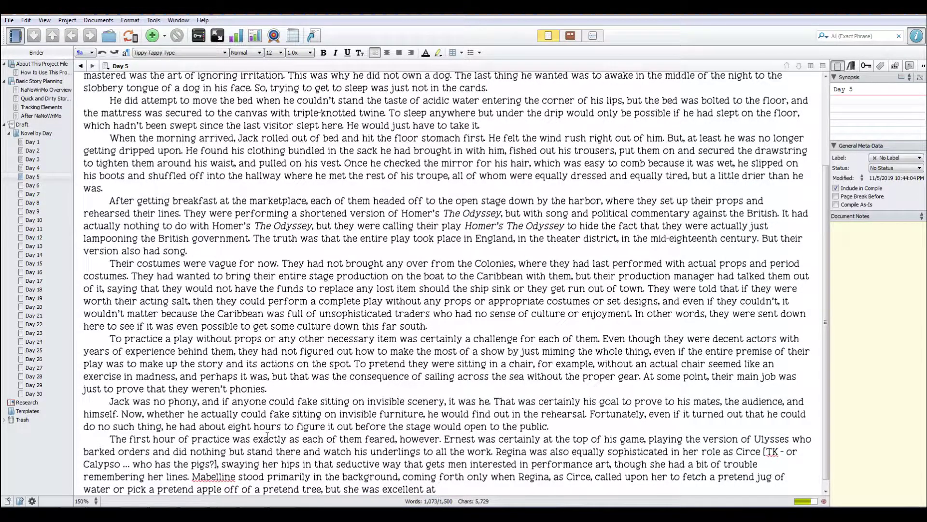
text( stepping forward wh)
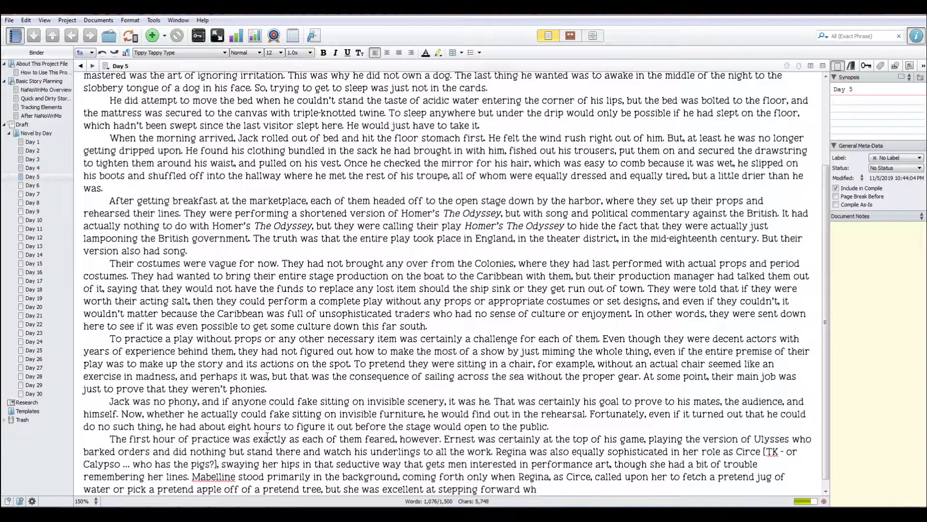
text(en called upon. The othe)
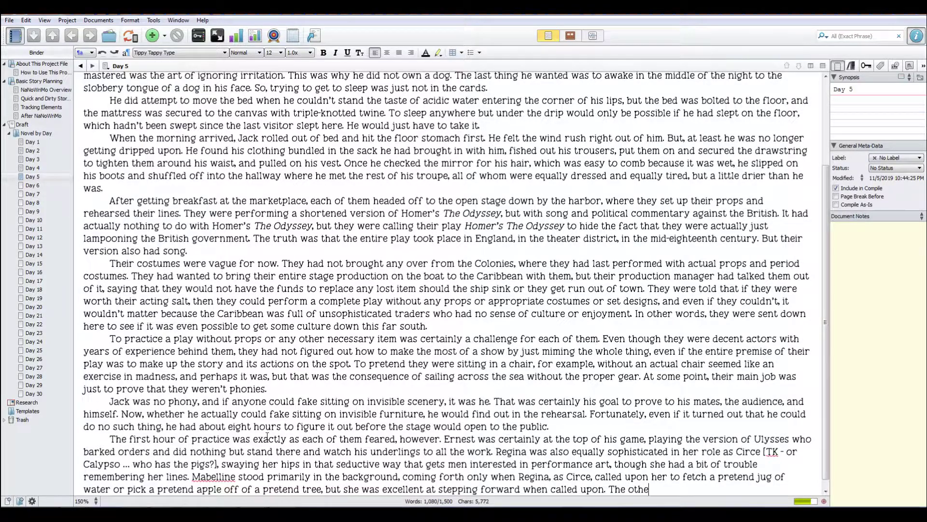
Add that the other troupe men pretended to row on shore and nap by the sea.
text(r male troupe members were )
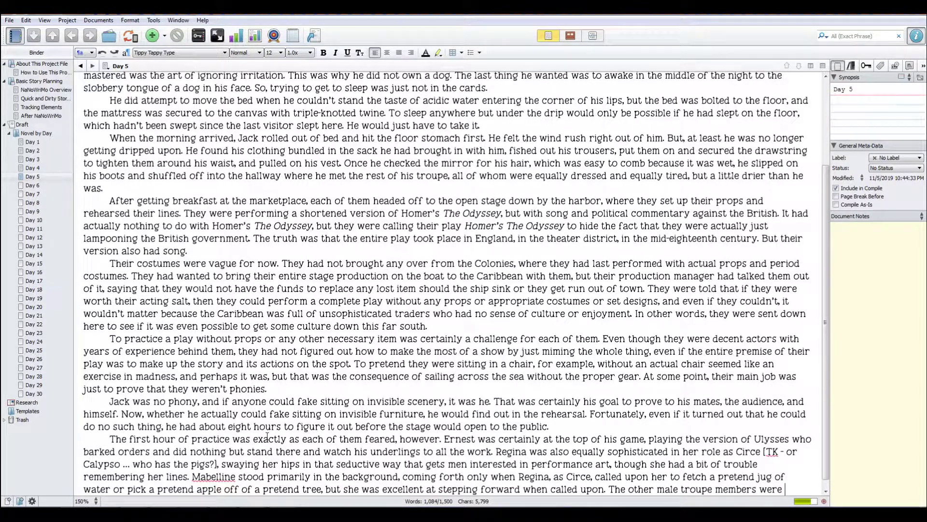
text(almost as impre)
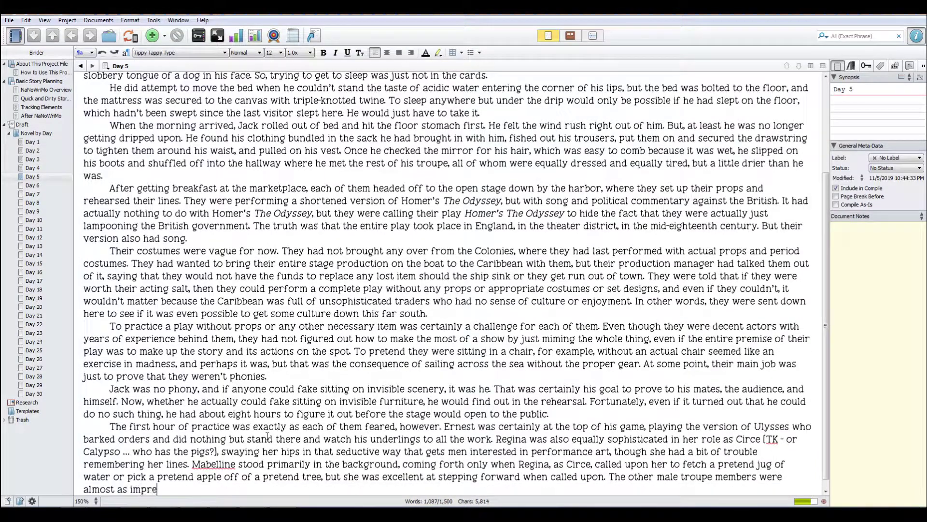
text(ssive as Ulysses' )
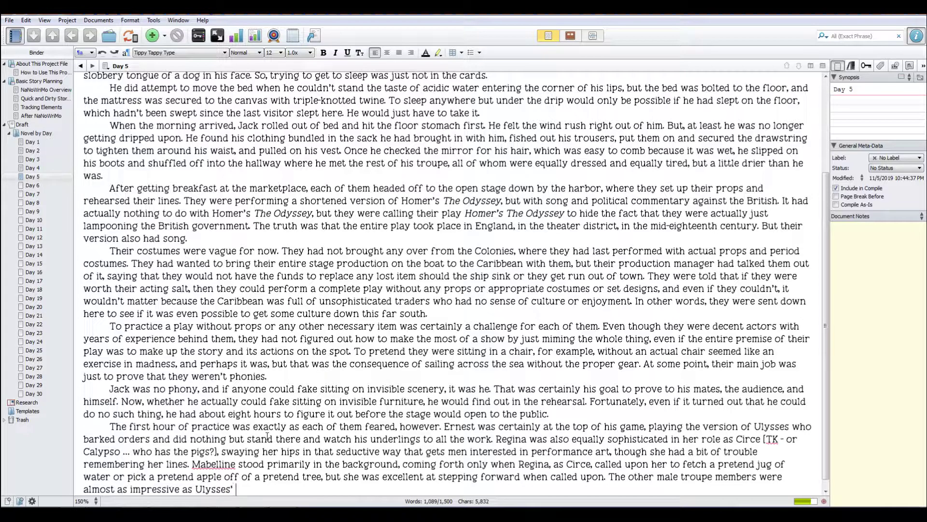
text(fleetsmen,)
key(Left)
key(Left)
key(Left)
key(Left)
key(Delete)
text(retending to t)
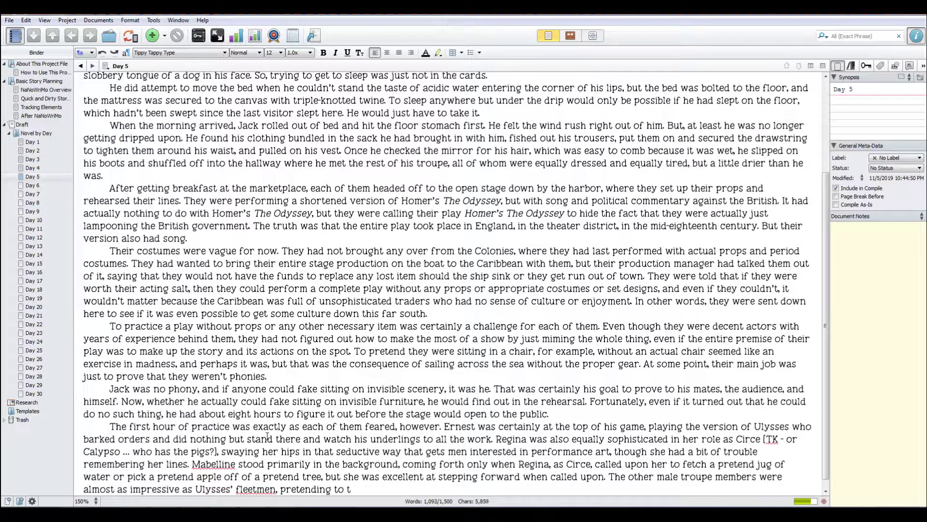
text(ow on shore and pretend)
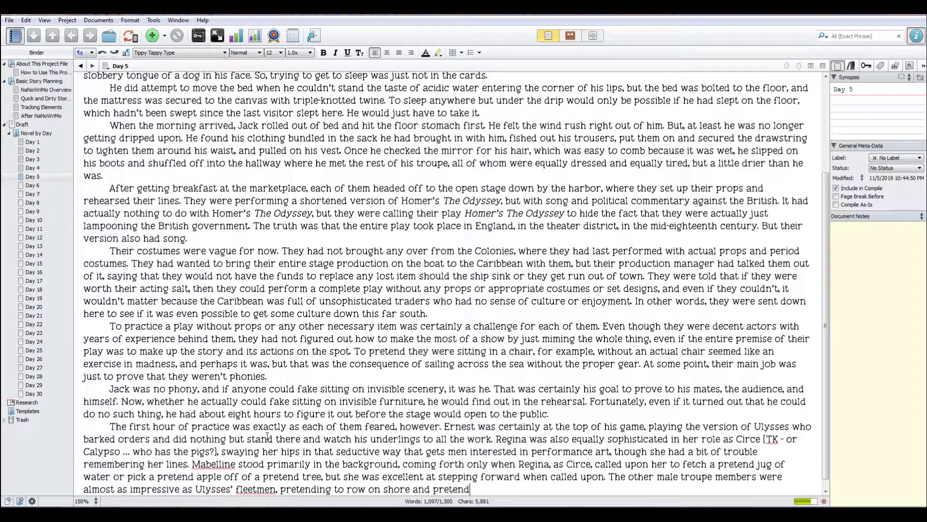
text(ing to take a nap )
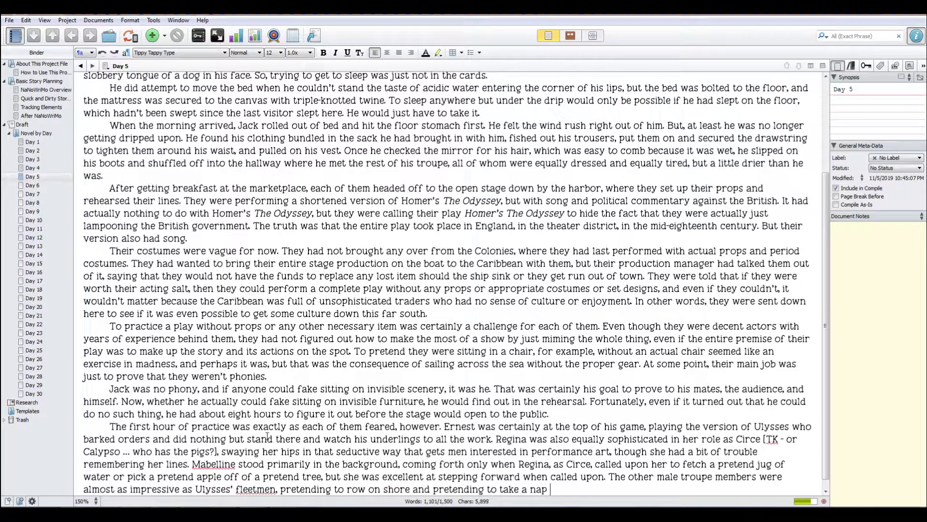
text(by the sea.)
Extend the sentence: not far from reality, as the stage was beside the harbor; begin Jack's sentence.
key(BackSpace)
text(, which was not)
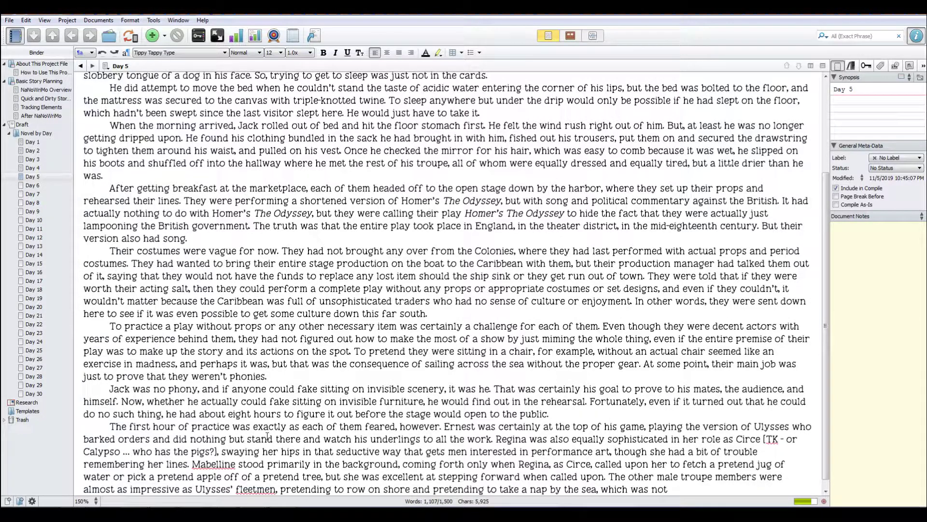
text( too far from reality, as)
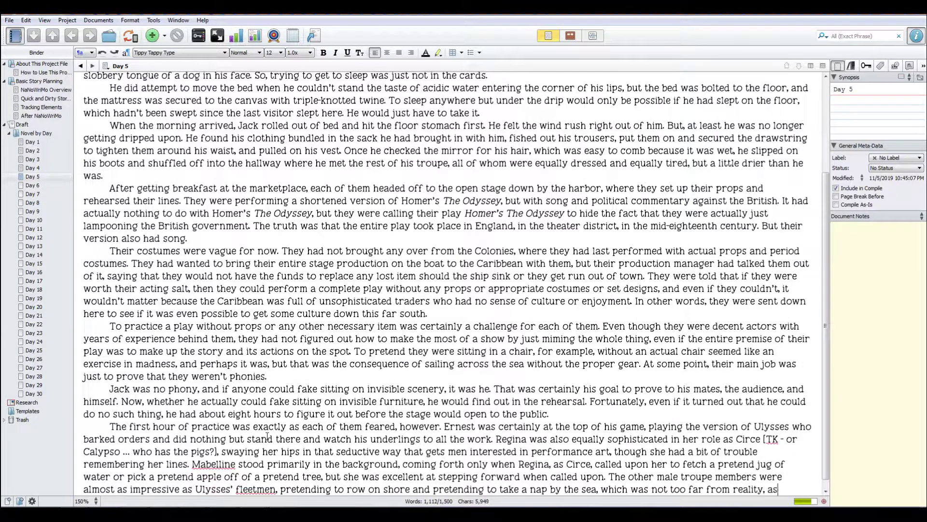
text( the stage wa)
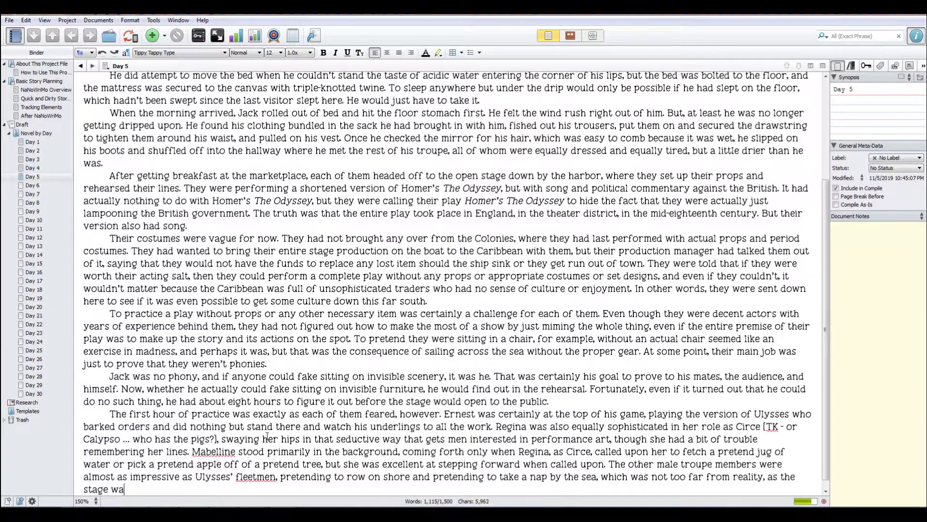
text(s beside the harnbo)
key(BackSpace)
key(BackSpace)
key(BackSpace)
key(BackSpace)
text(rbor. )
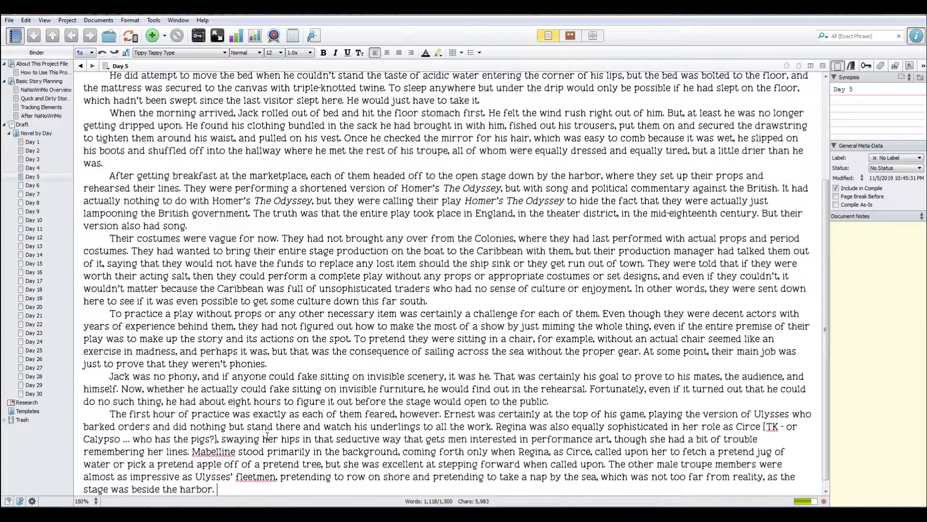
text(Jack, who had just )
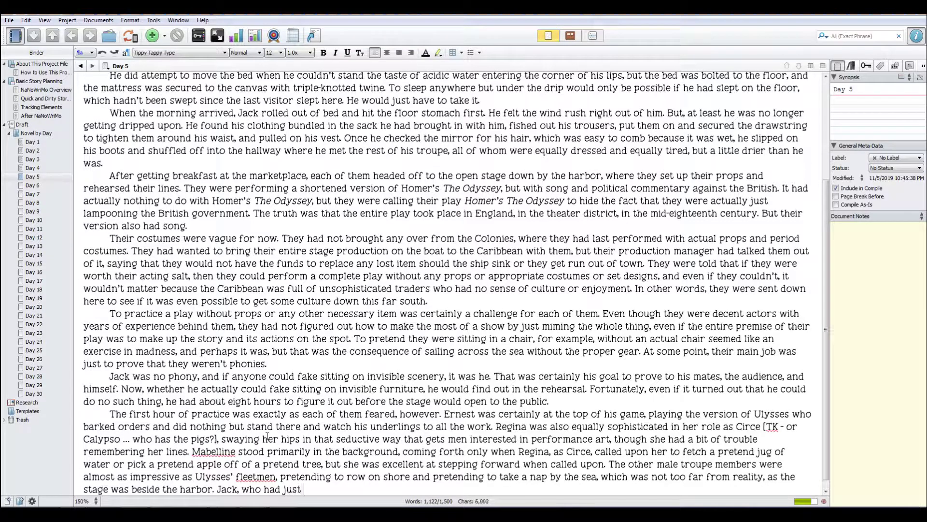
text(the night before off)
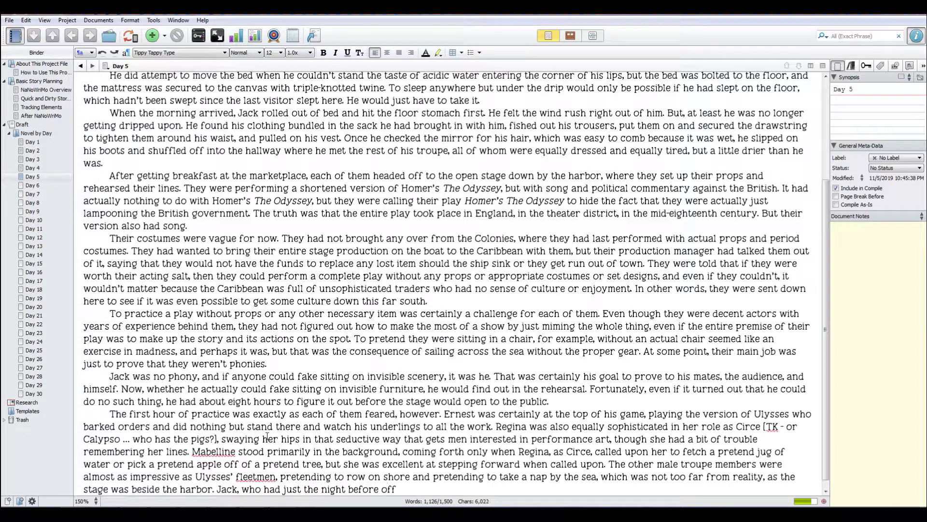
text(ended Ernest, thr)
Type that Jack, having offended troupe leader Ernest, played the promised role: a sheep.
key(BackSpace)
text(e troupe leader, )
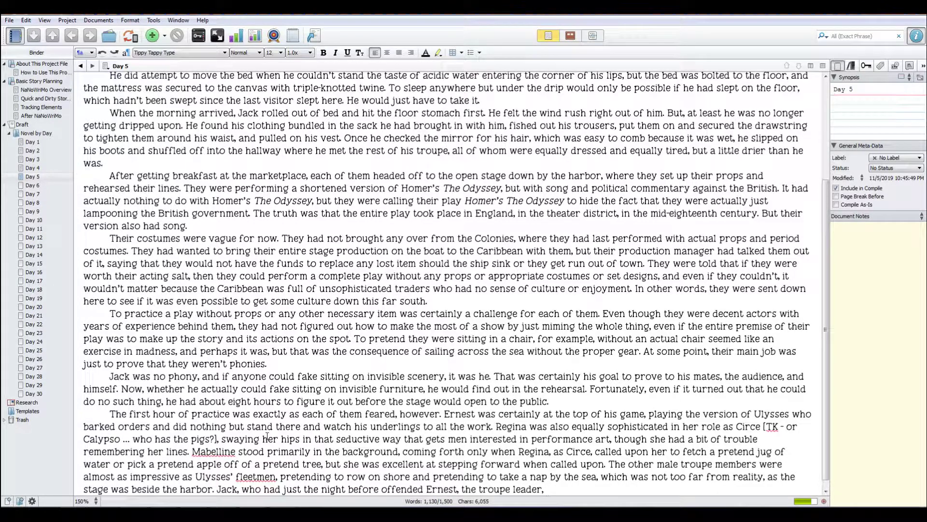
text(played the role that E)
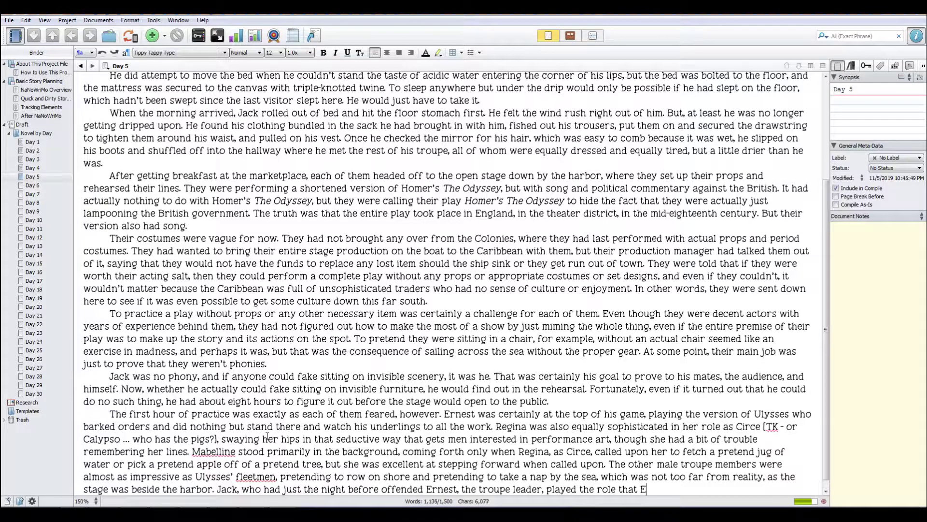
text(rnest had promised he wou)
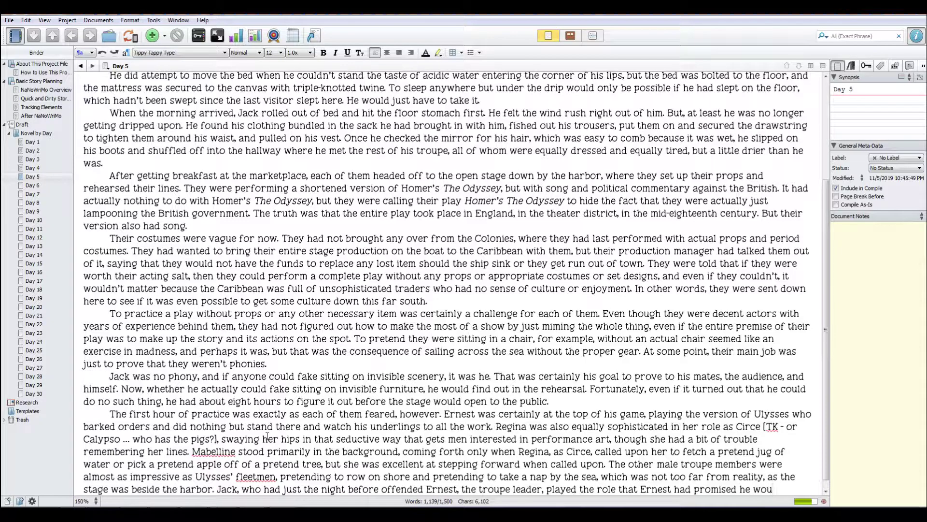
text(ld play; he w)
key(BackSpace)
text(played )
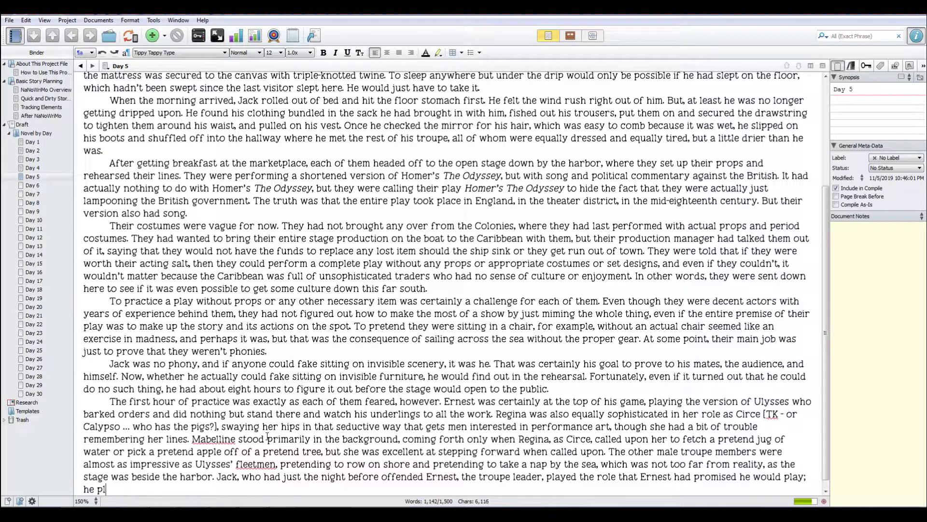
text(a sheep.)
Change Jack's role from 'sheep' to 'pig' and start the 'His job was to crawl around' sentence.
key(BackSpace)
key(BackSpace)
key(BackSpace)
key(BackSpace)
key(BackSpace)
key(BackSpace)
text(pig.)
text(His job)
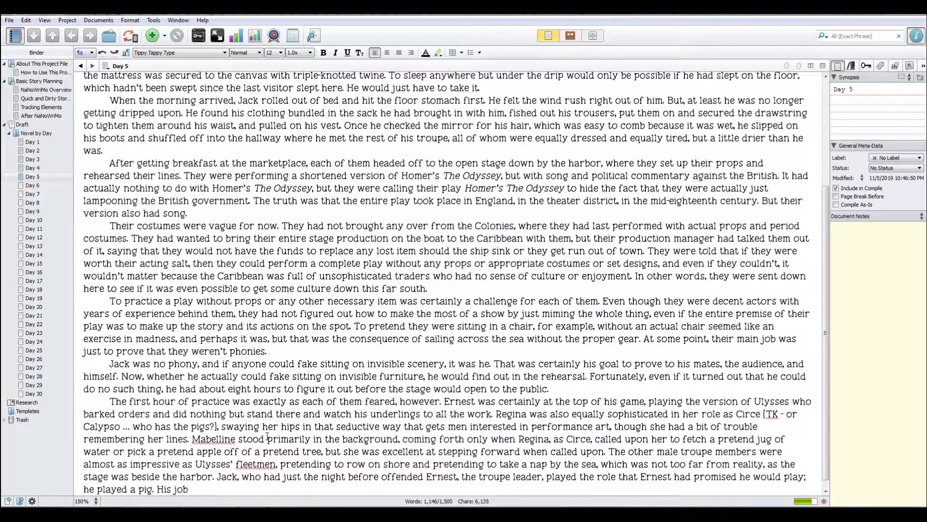
text( was to crawl around on all fours and)
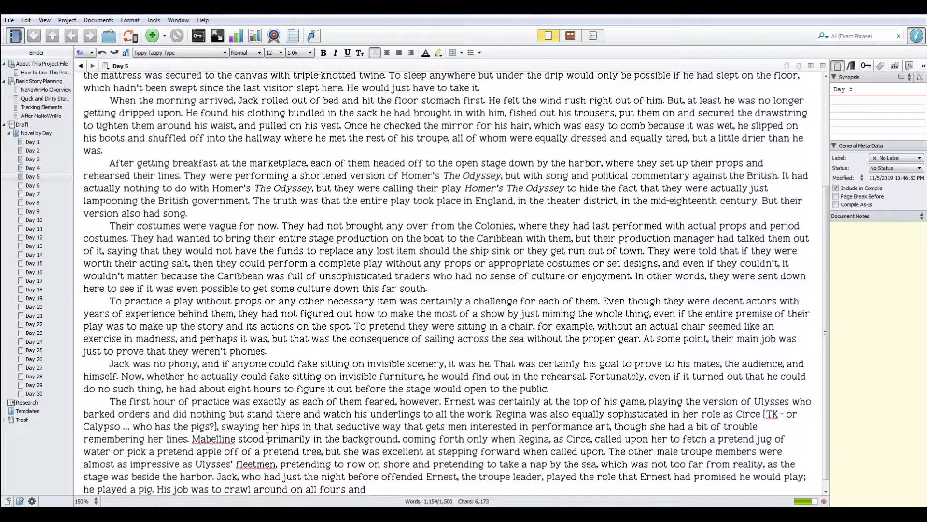
text( oink at the opher actors w)
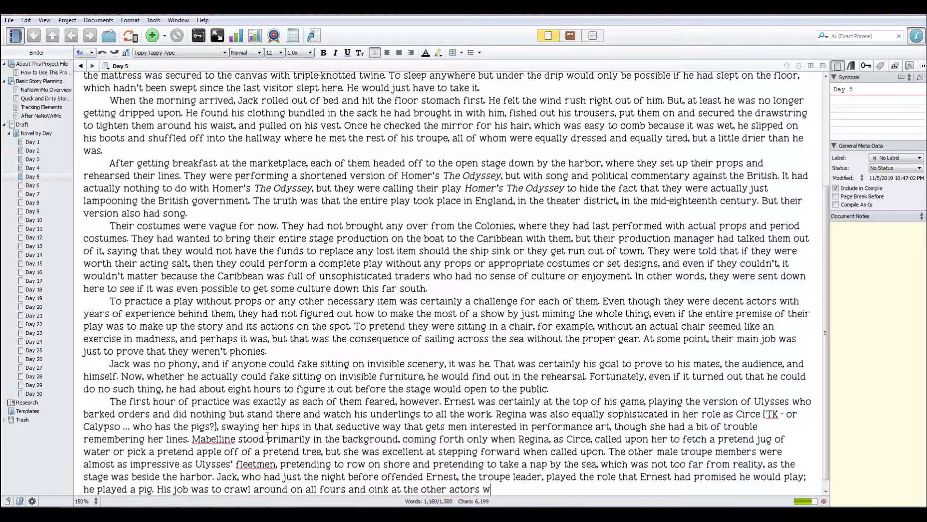
text(henever his part came up.)
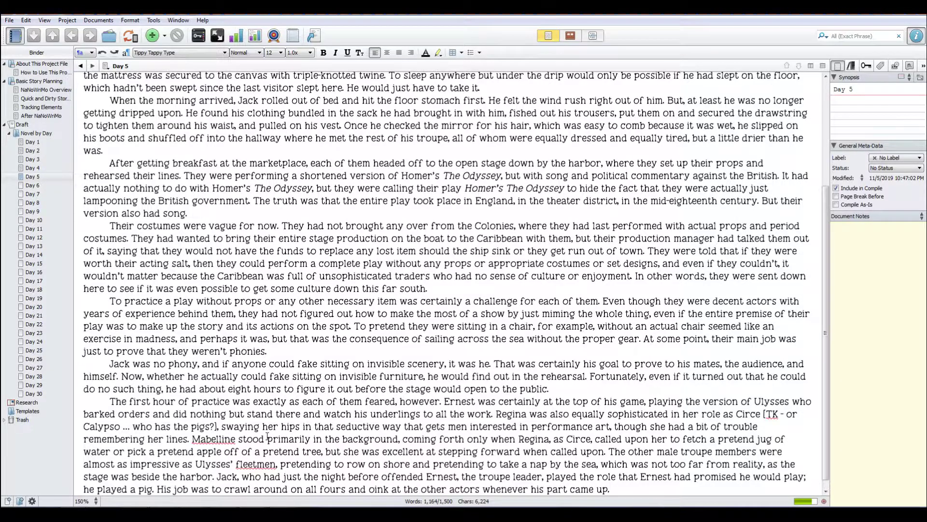
Start a new paragraph beginning 'They practiced their roles'.
key(Return)
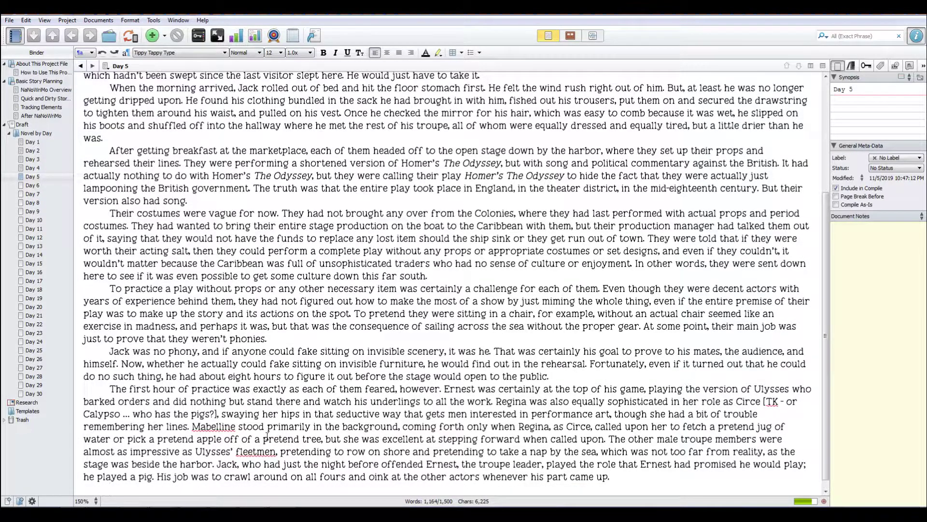
text(They practiced their rols)
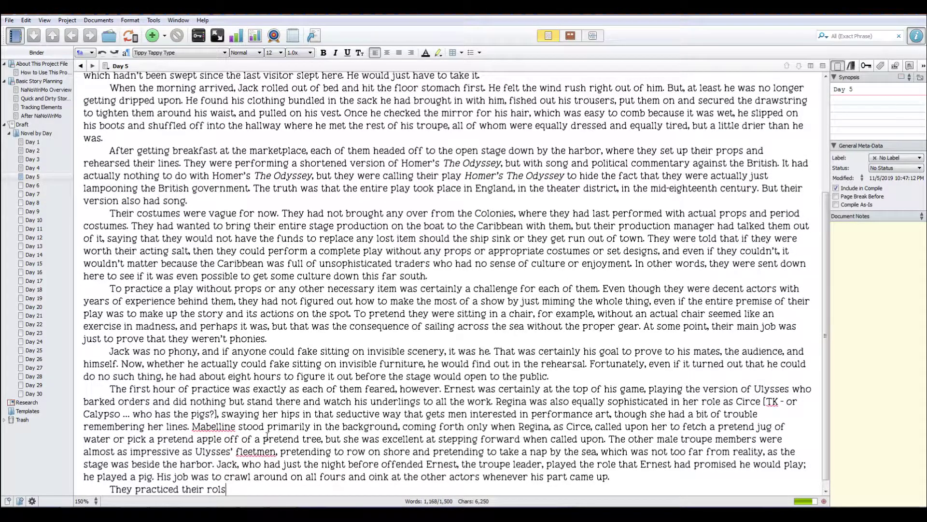
Type that they practiced until four, then called the locals over; begin the British theater etiquette sentence.
key(BackSpace)
text(es until four in the afternoon when it )
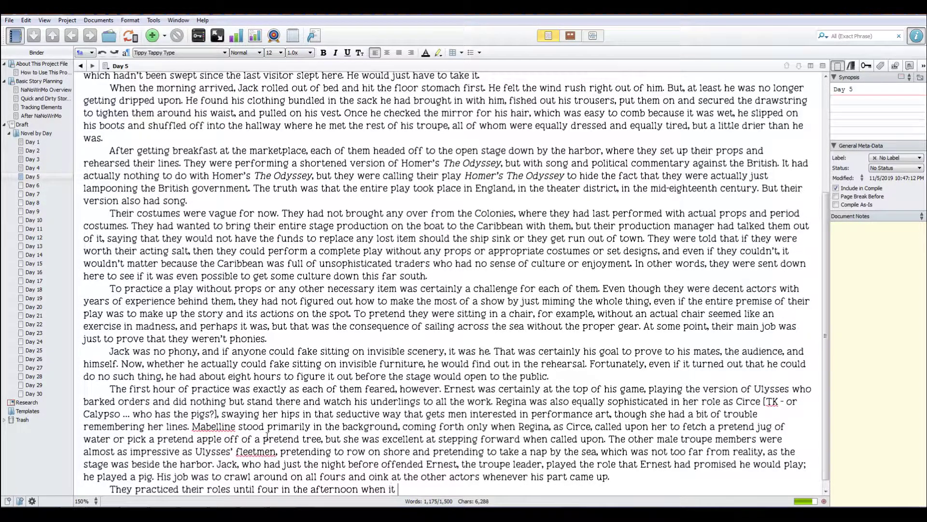
text(was time to call the)
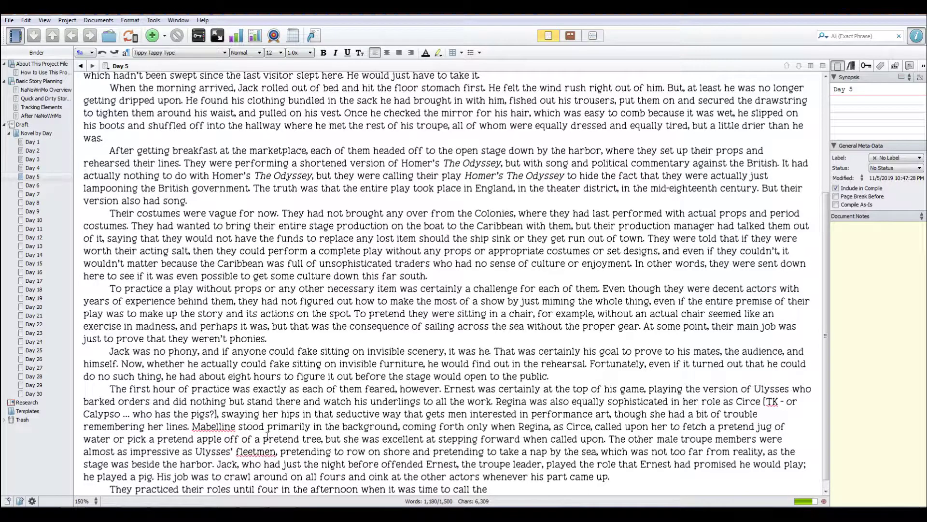
text( locals to the stage )
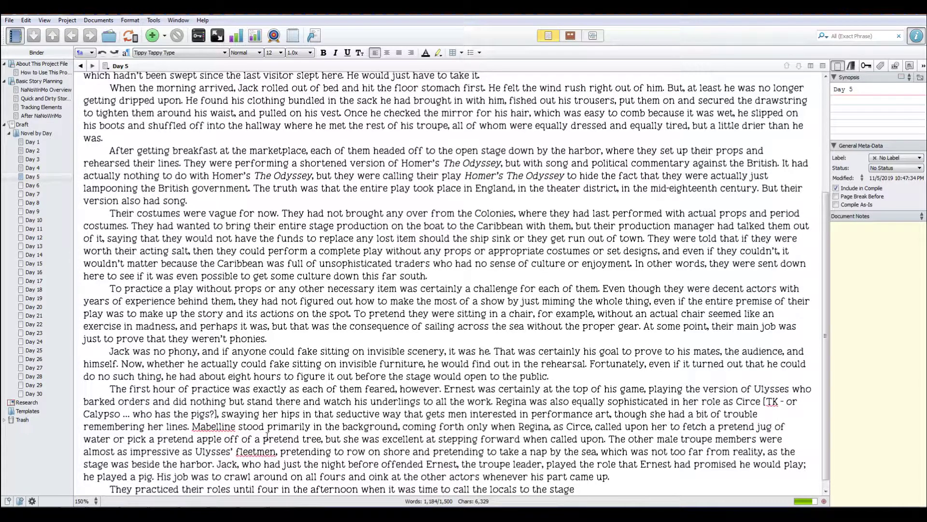
text(gather around t)
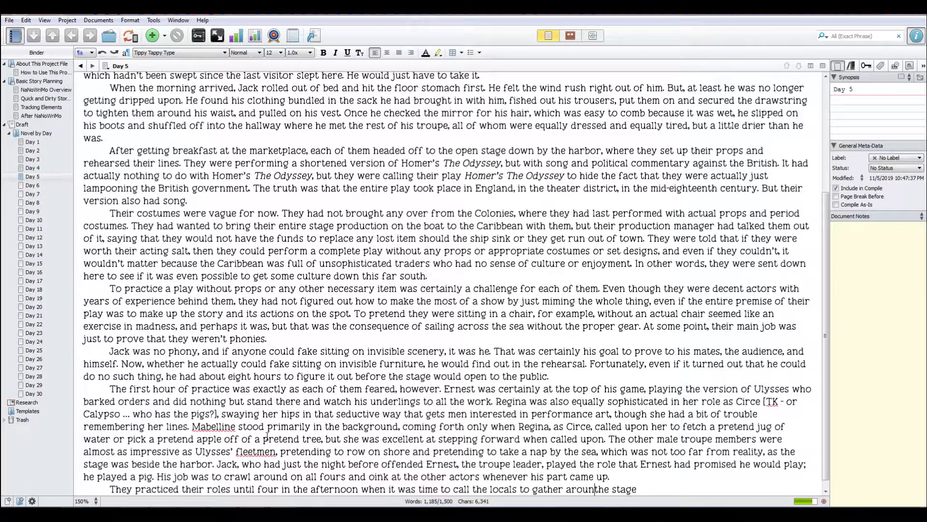
key(BackSpace)
text(over to gather around the stage)
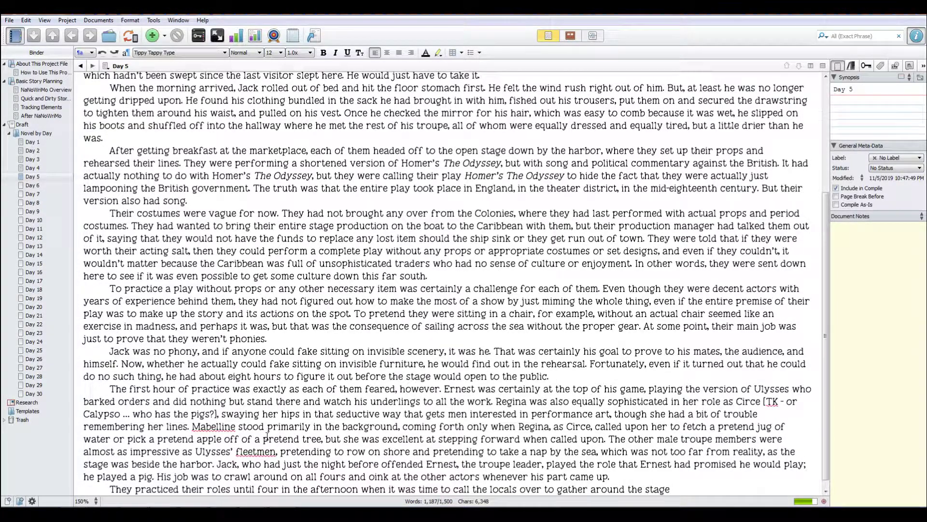
text(. Following British th)
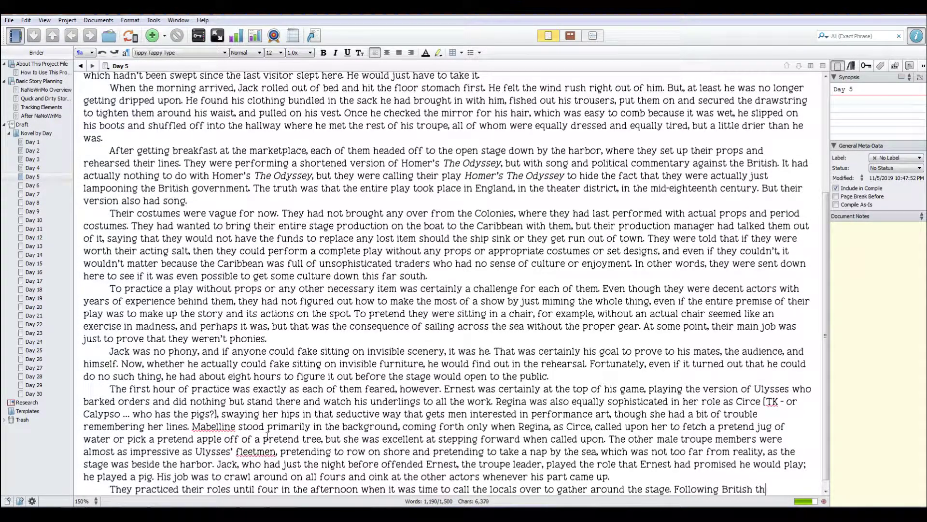
text(eater etiquete)
Type that top-paying guests sat on stage and people paid anything, even a guilder, cent or bread.
key(BackSpace)
text(te,)
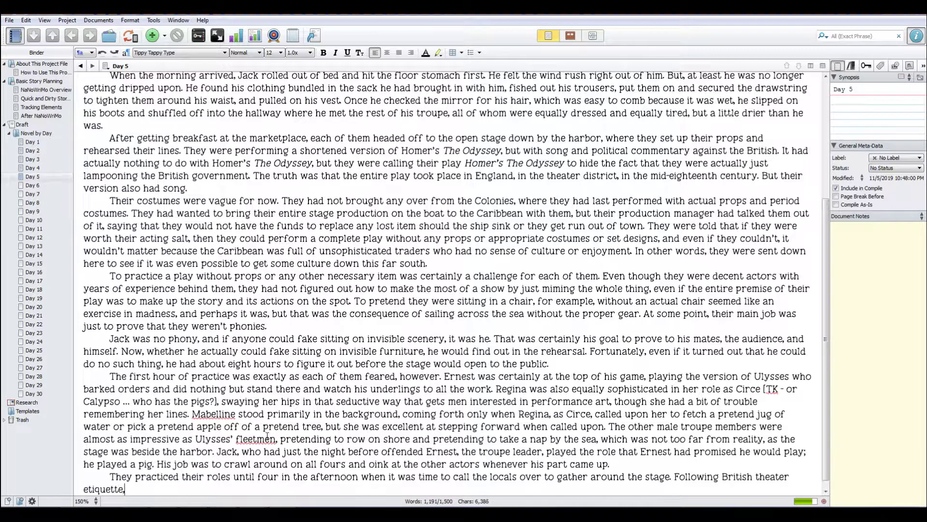
text( the allowed the highest paying )
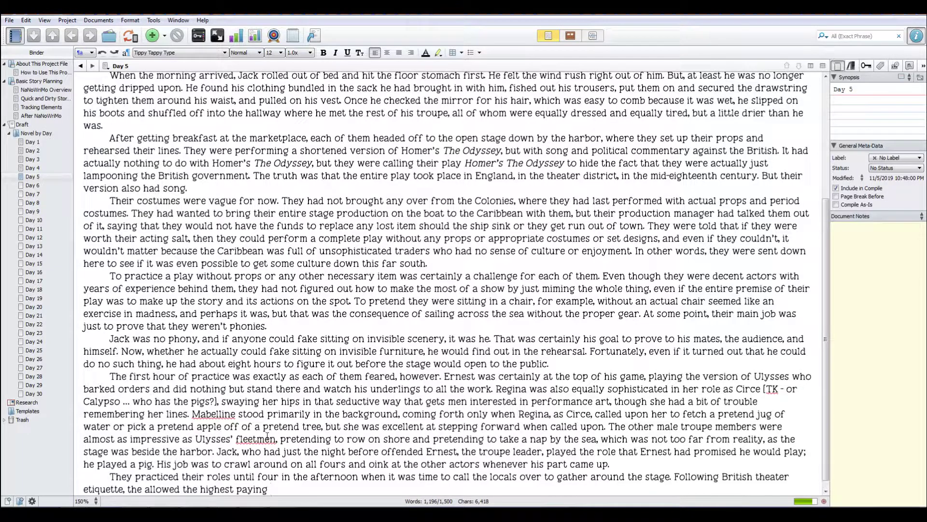
text(guests to sit on the sta)
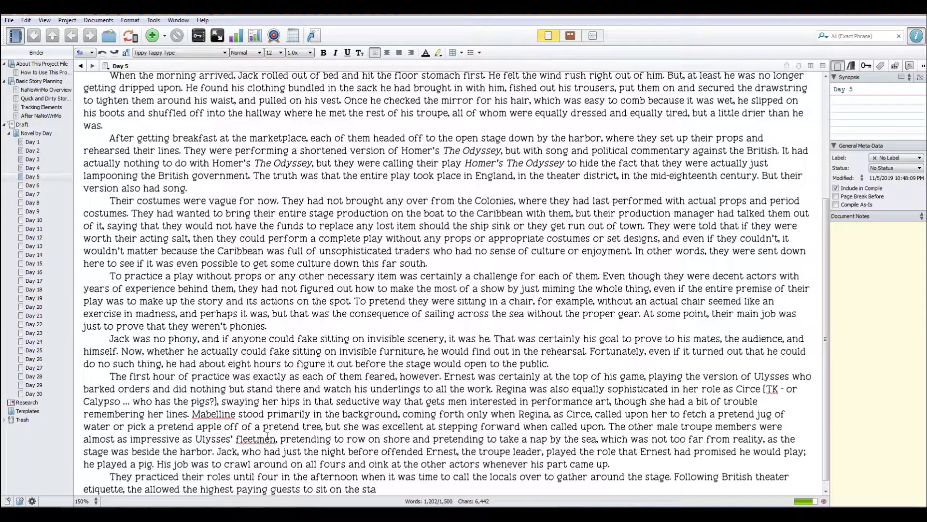
text(ge; everyone else had to pick)
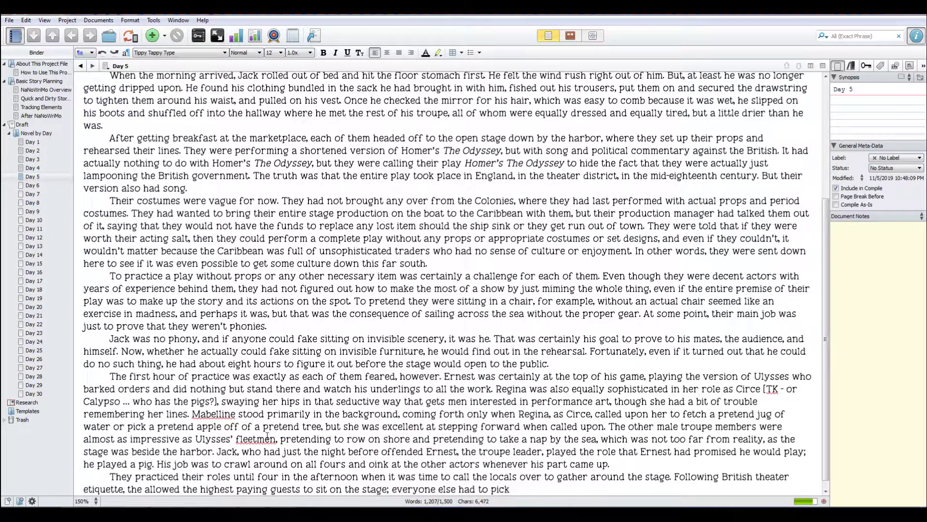
text( a row accordin)
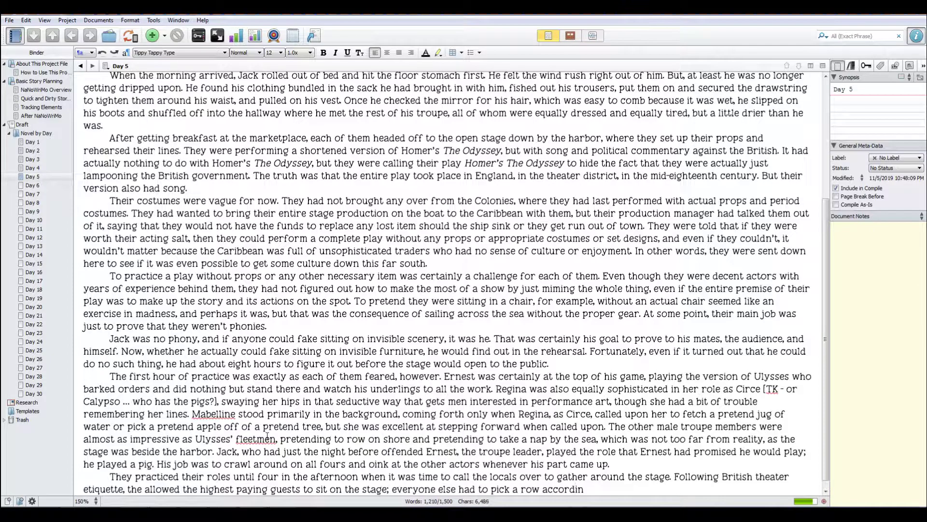
text(g to what they w)
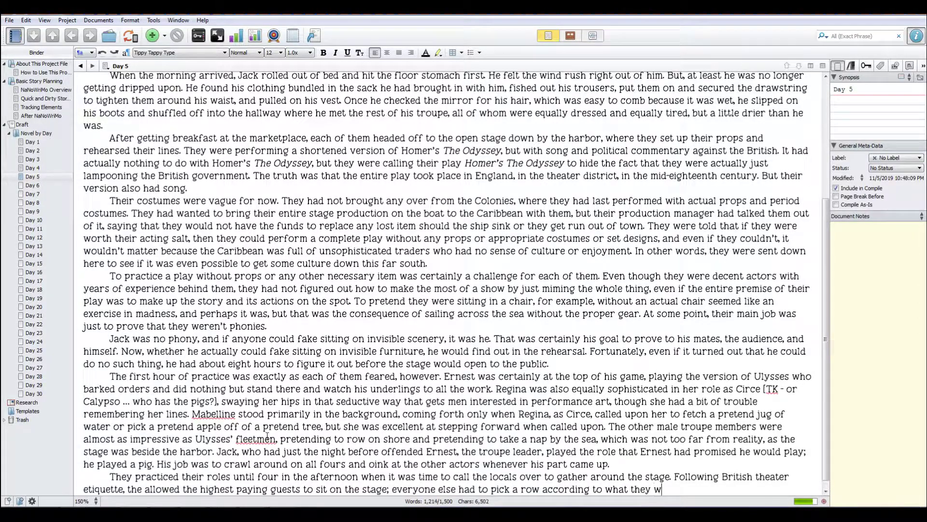
text(ere willing to offer.)
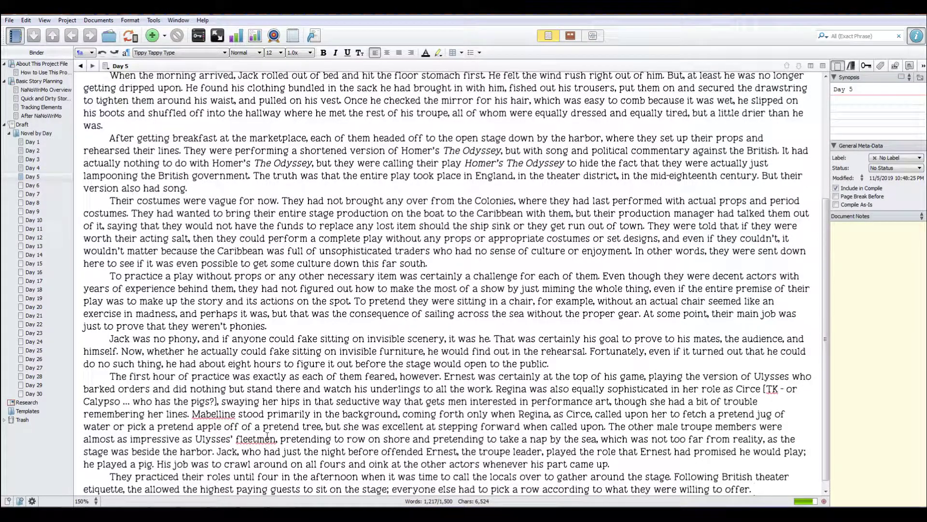
text( Every guest )
text(put )
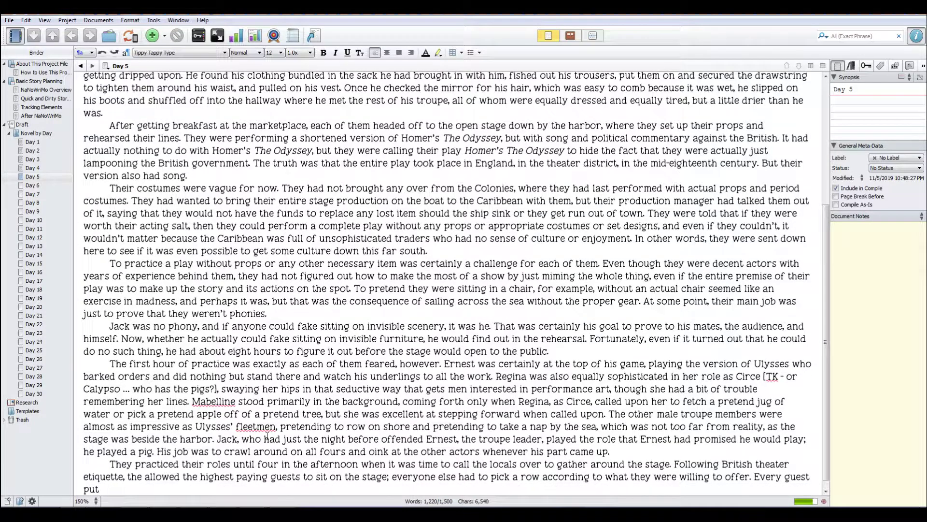
text(is)
text(his )
text(money in )
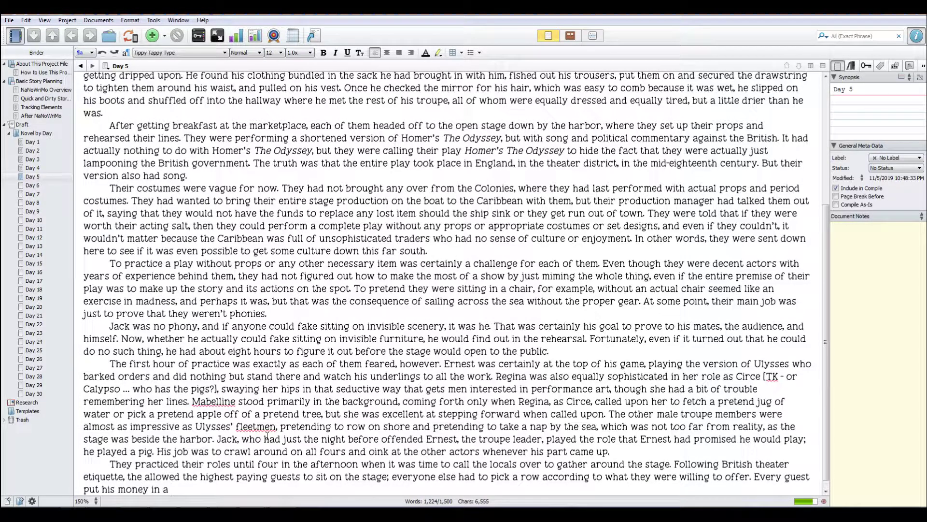
text(a bucket that Ernest had )
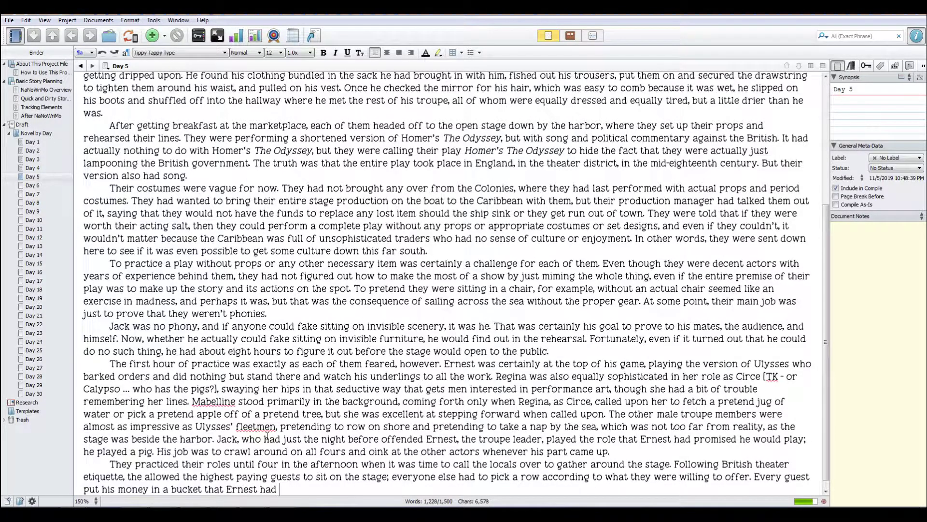
text(taken from a merchant when he)
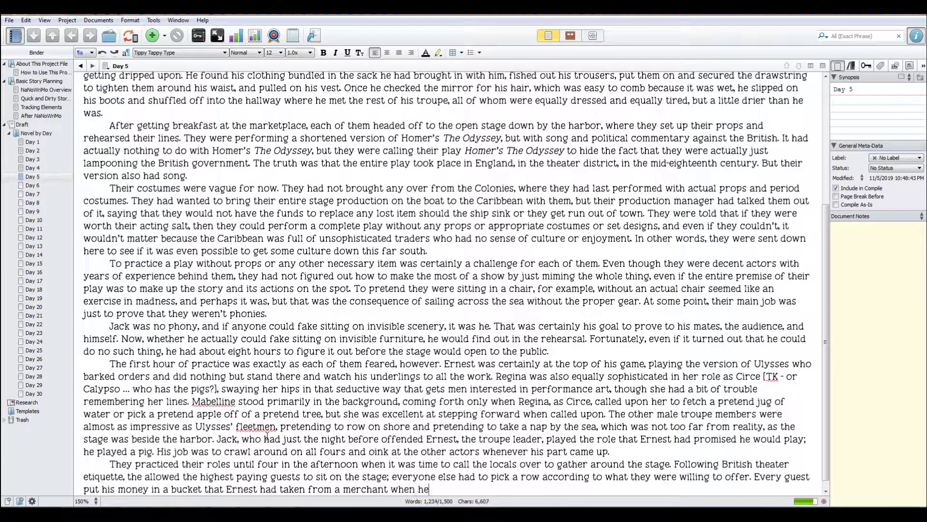
text( wasn't looo)
key(BackSpace)
text(kin)
text(They took )
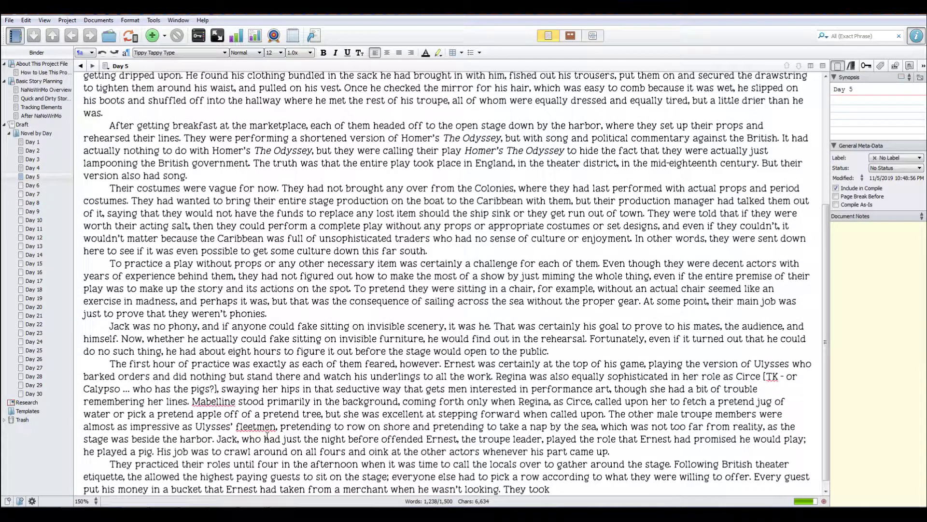
text(it on faith that the pe)
key(BackSpace)
key(BackSpace)
text(people)
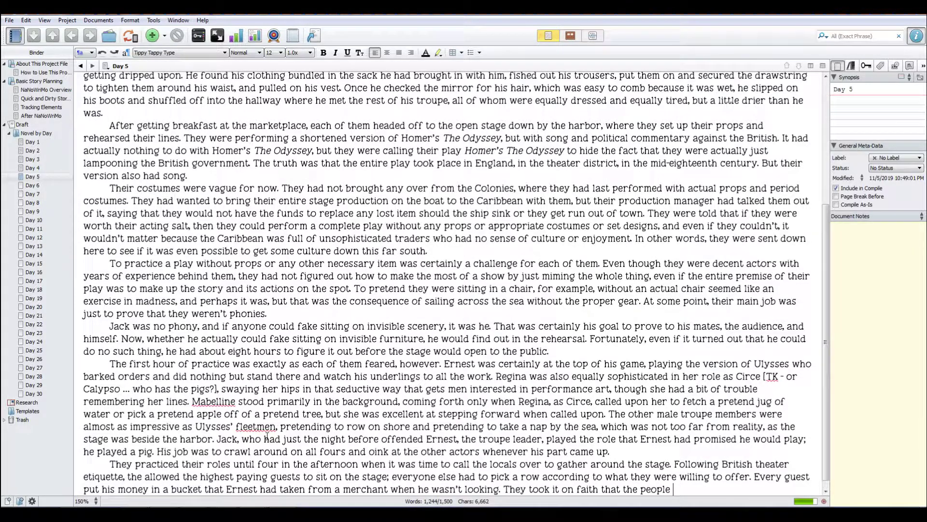
text( paid what they said that ha)
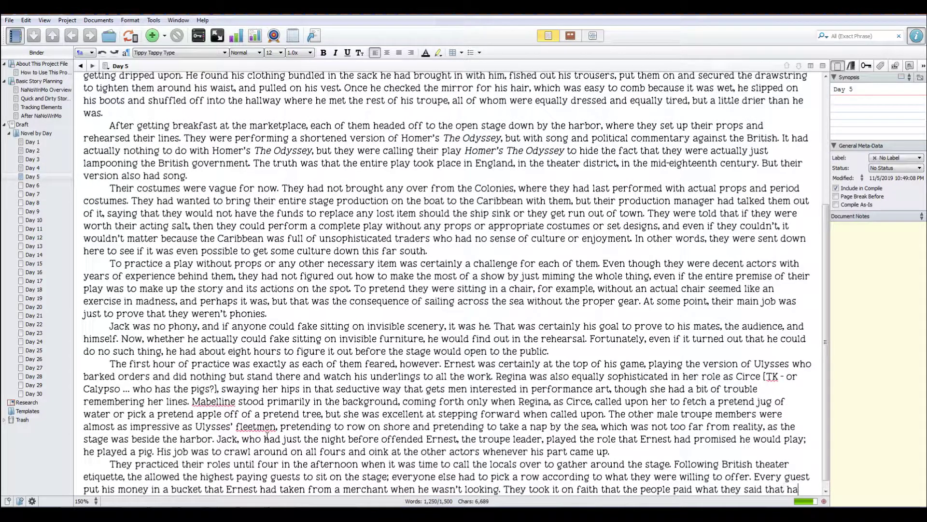
text(d paid, which)
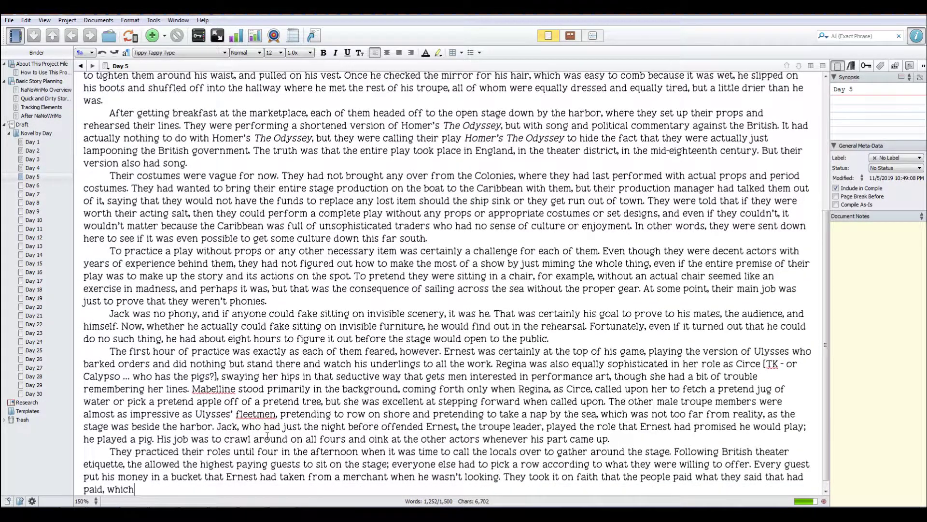
key(BackSpace)
text(c)
key(BackSpace)
text(h could have been anything, including)
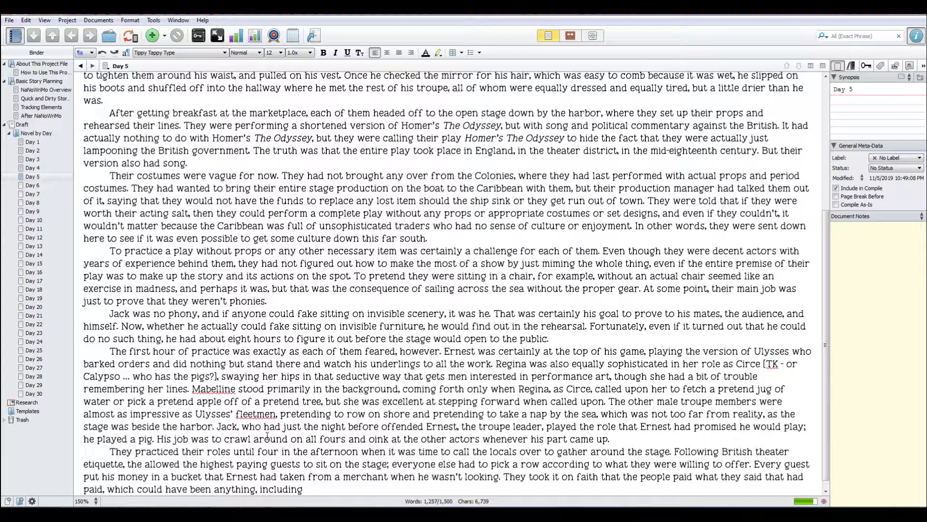
text( a guilder, a cent, or even )
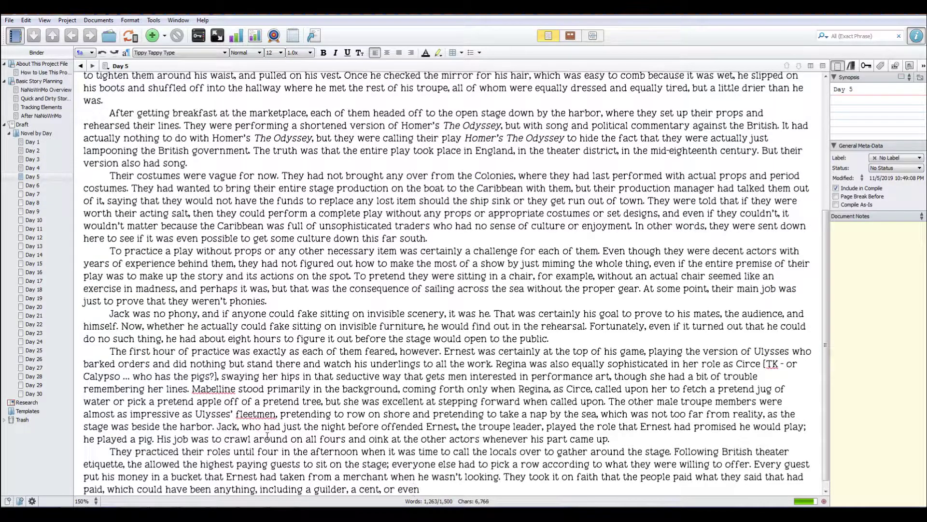
text(a piece of bread. No)
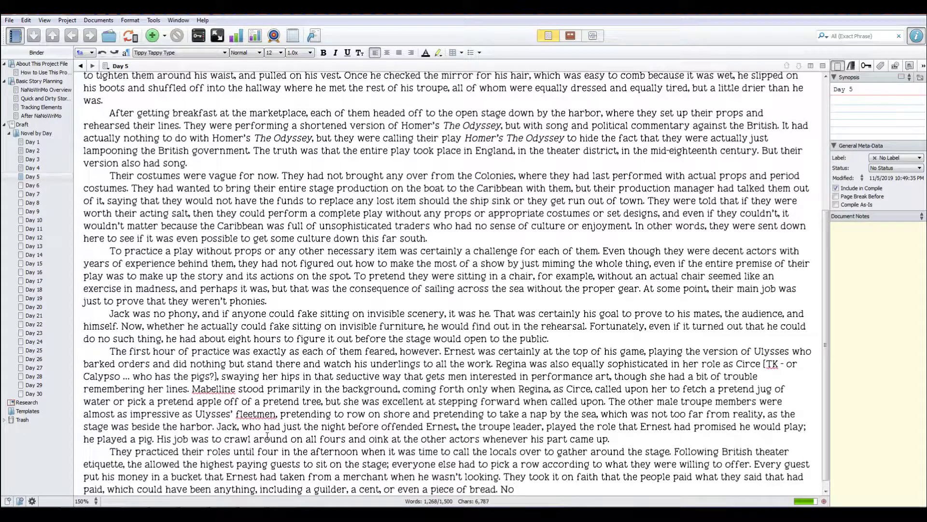
text( one was actually watching what wn)
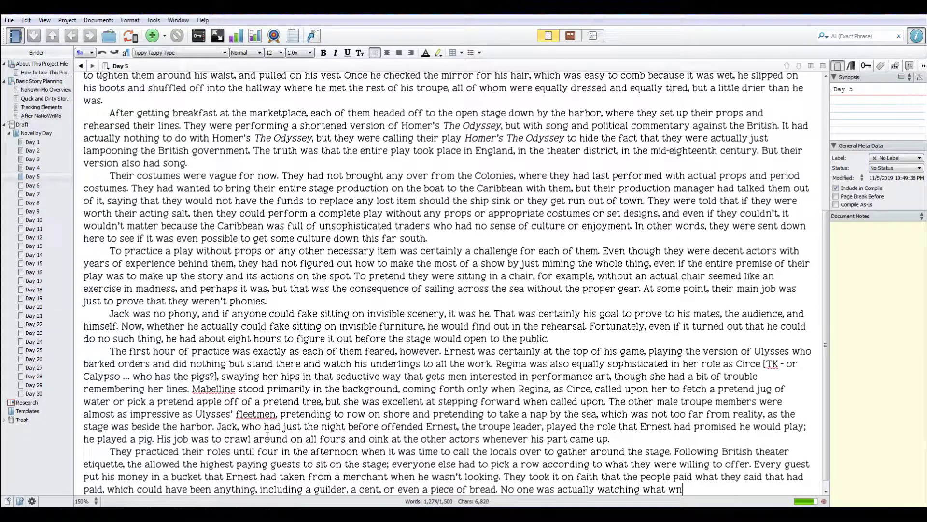
Add that payments went into the bucket unchecked since the stage manager skipped the trip south.
key(BackSpace)
text(ent into the pbucket as)
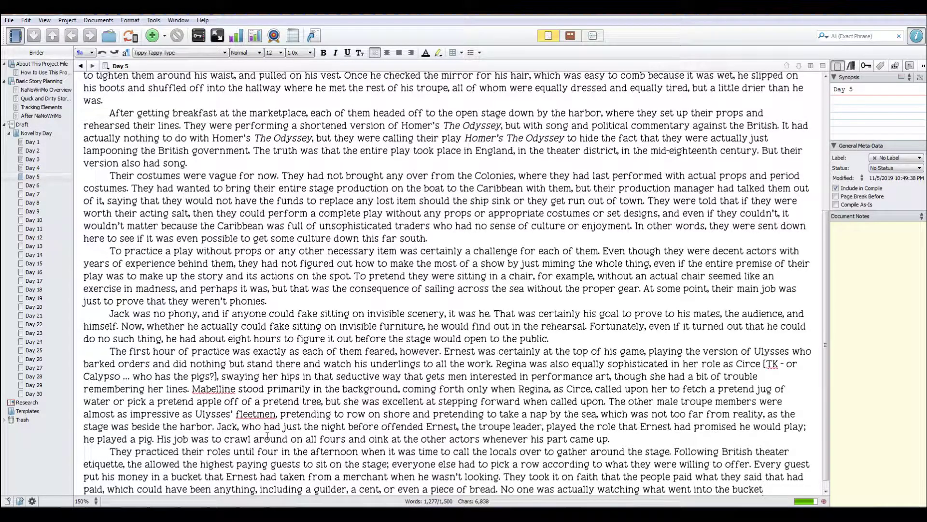
key(BackSpace)
key(BackSpace)
key(BackSpace)
text(, as the stage mana)
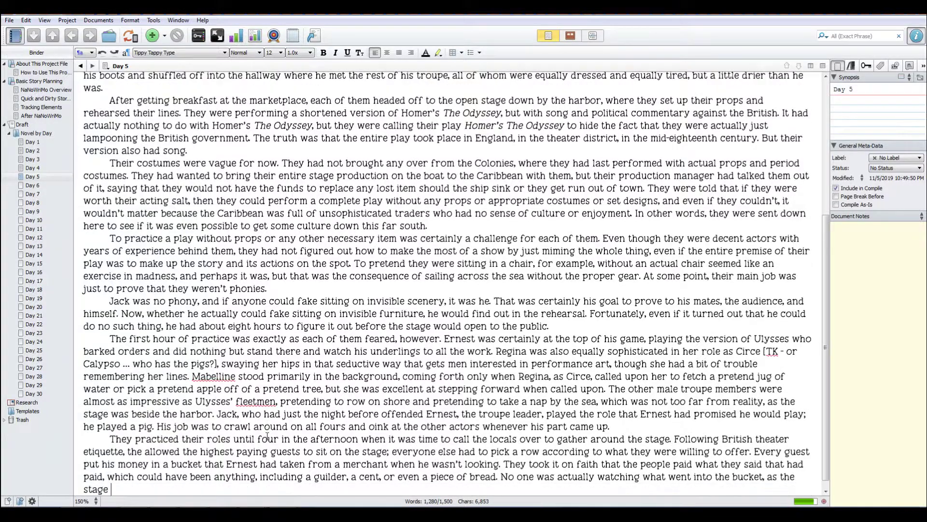
text(er did not take)
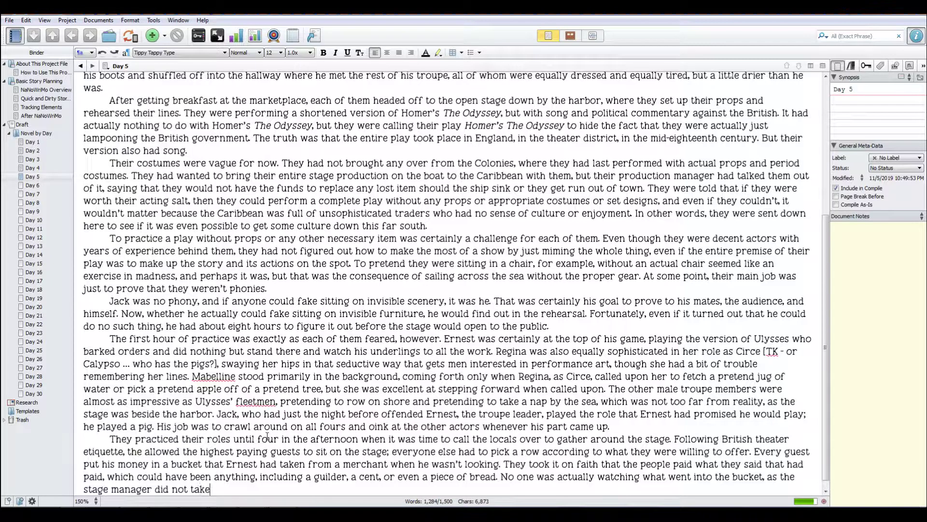
text( thertrip soun)
key(BackSpace)
text(th with them.)
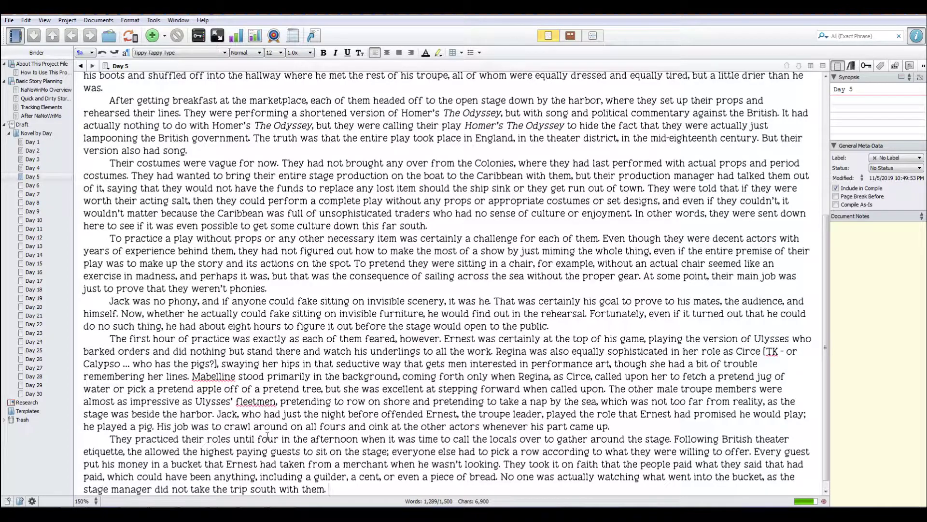
text( It would've  been ni)
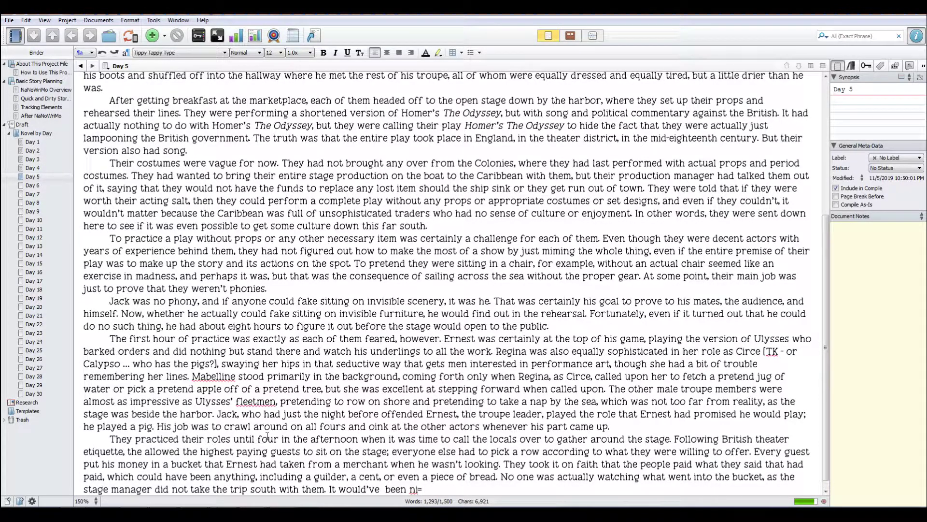
key(BackSpace)
key(BackSpace)
key(BackSpace)
key(BackSpace)
key(BackSpace)
key(BackSpace)
key(BackSpace)
key(BackSpace)
key(BackSpace)
text(been nice, howwv)
key(BackSpace)
key(BackSpace)
Type that Havana's thirty-three Spanish doubloons barely sufficed, ending 'so they really needed to make this one count.'.
text(ever, b)
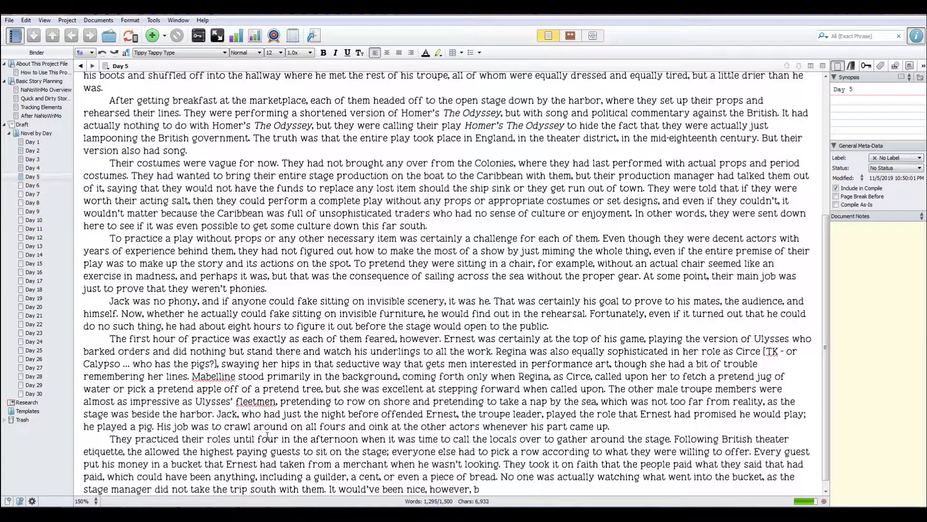
text(ecause the people of Havana )
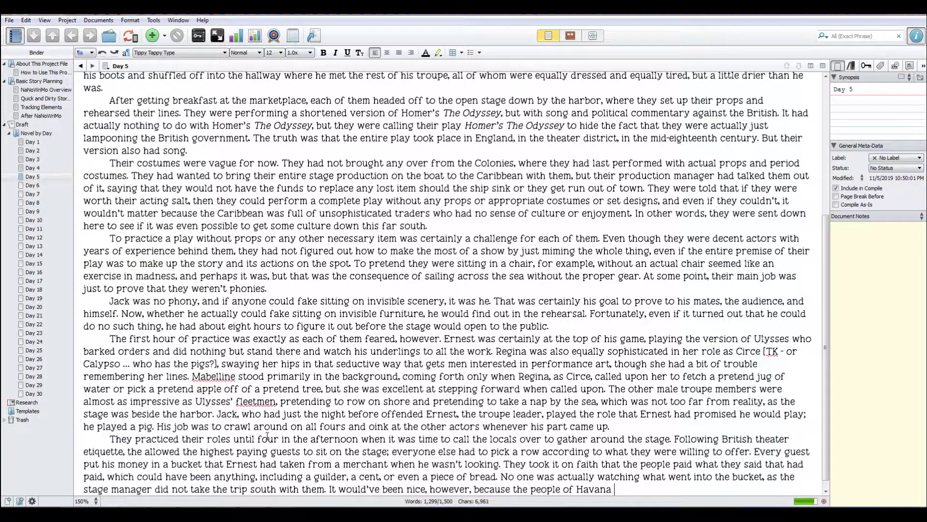
text(had collectively given)
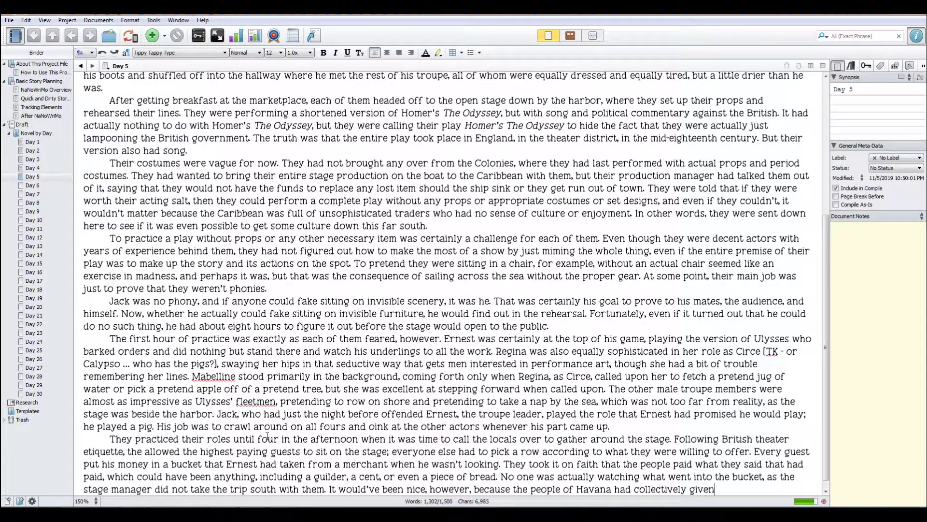
text( them thirty-three)
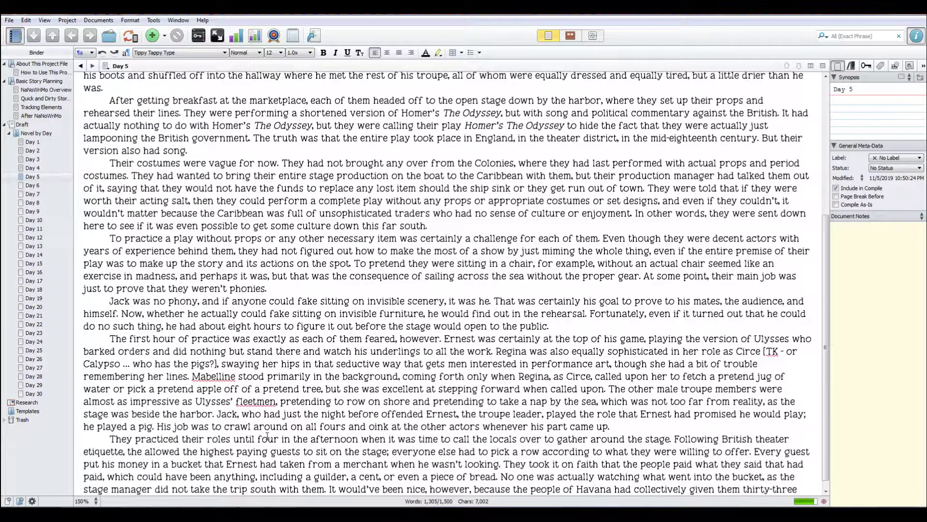
text( s)
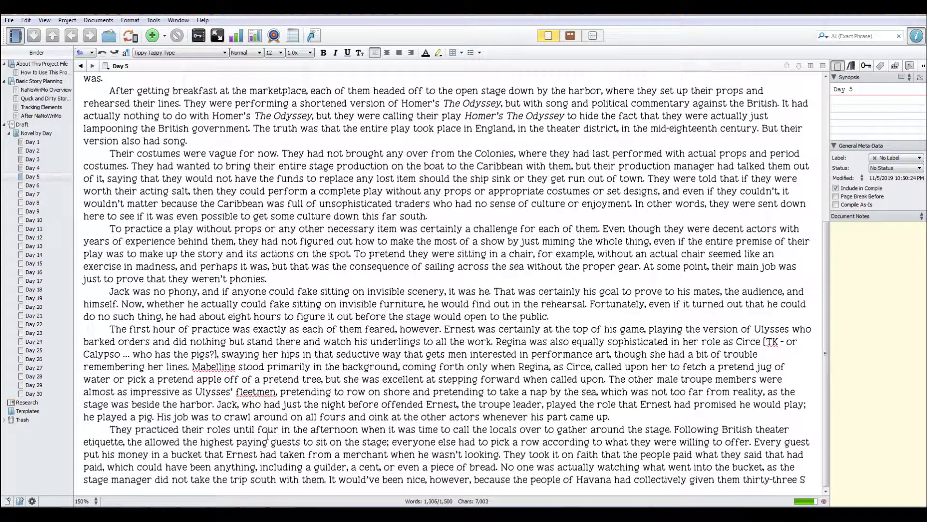
text(panish )
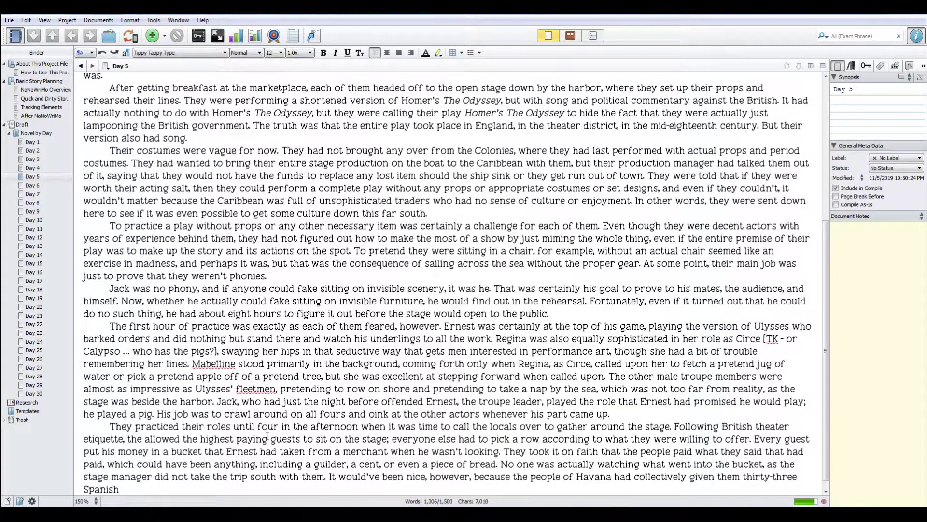
text(doubloons, which, split)
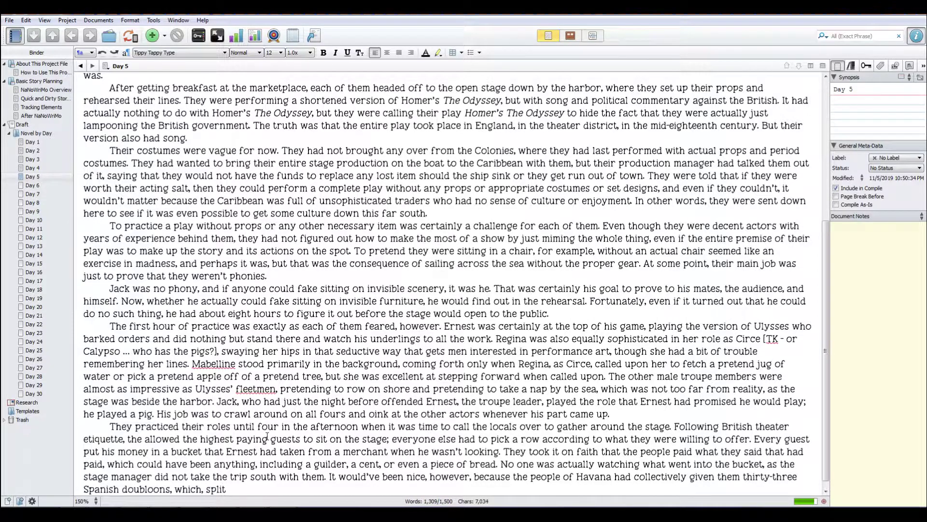
text( between the eight of them)
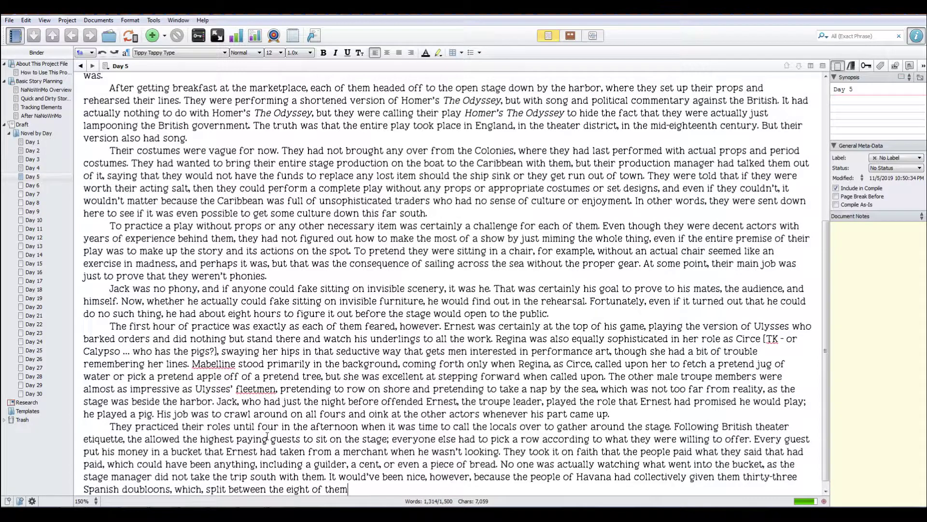
text(, was barely enough)
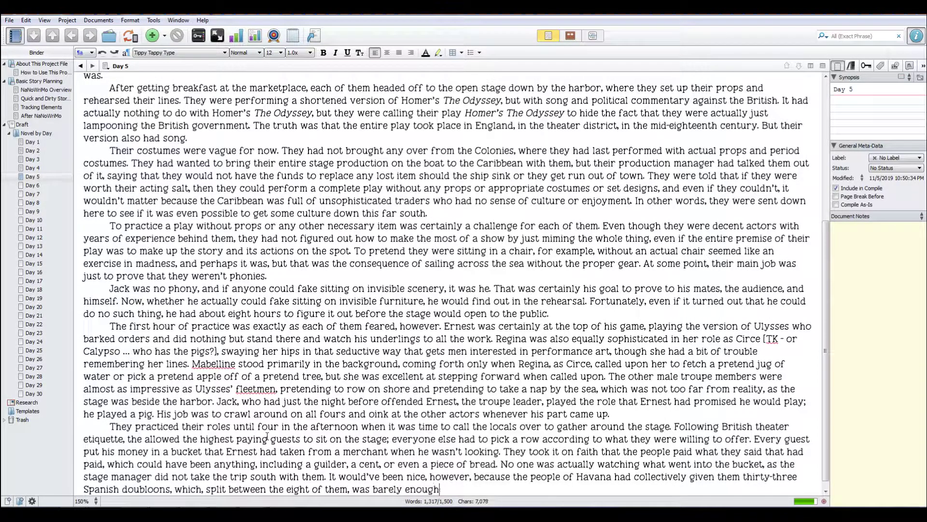
text( to make the tri)
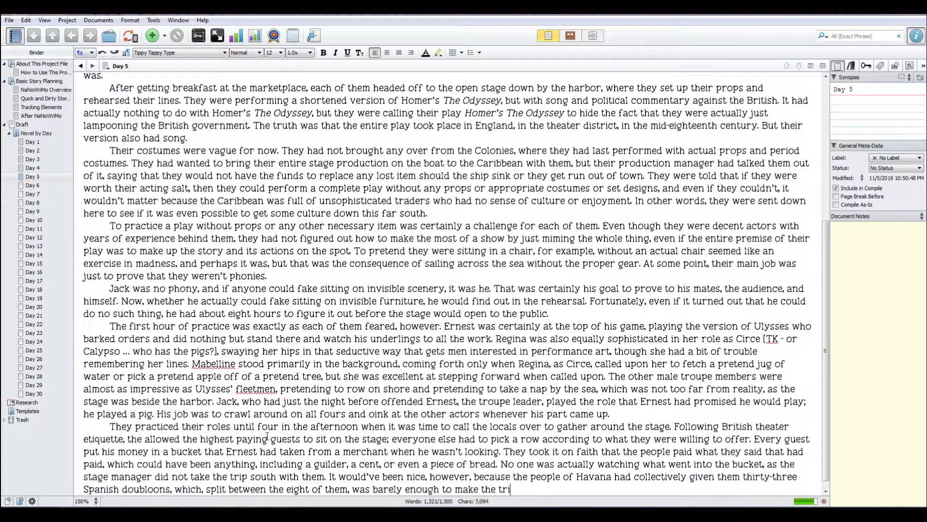
text(p to Curacao. Most of them )
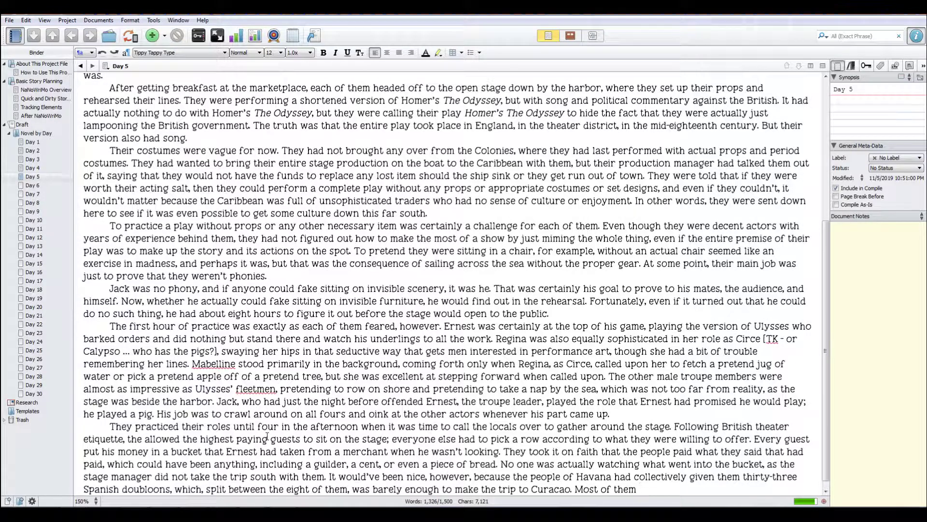
text(were simply living off of the)
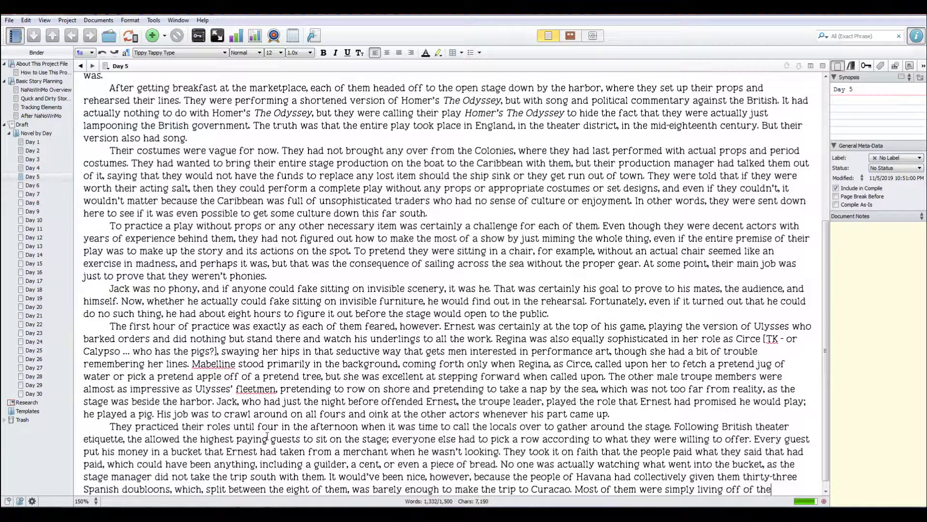
text( money they ha)
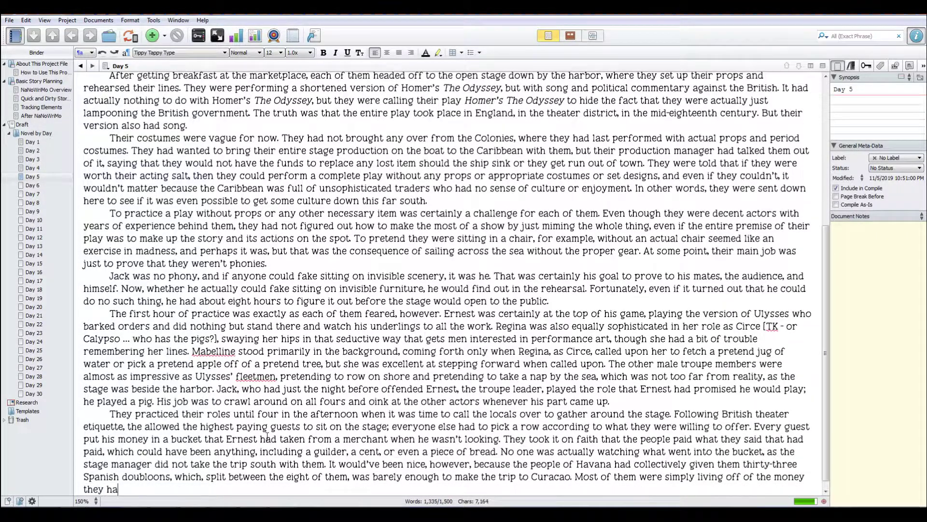
text(d brought with them from the C)
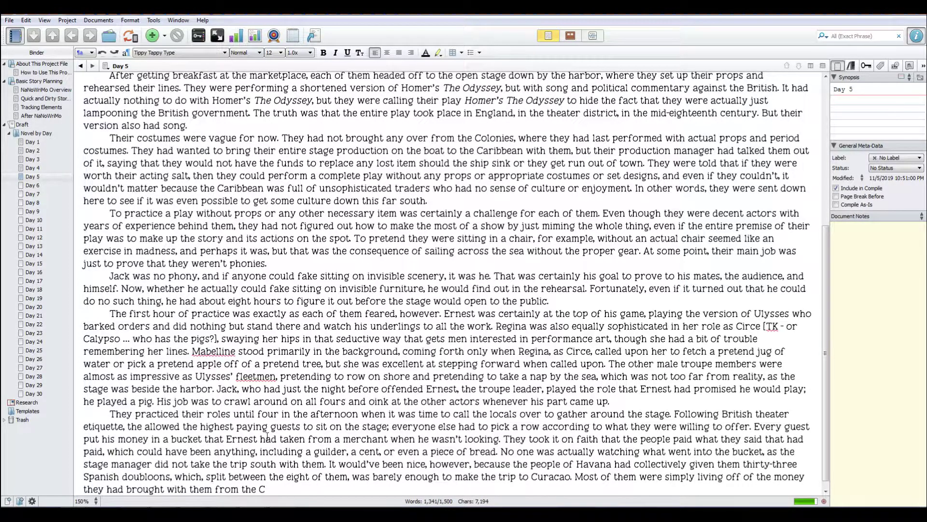
text(olonies, and if this sys)
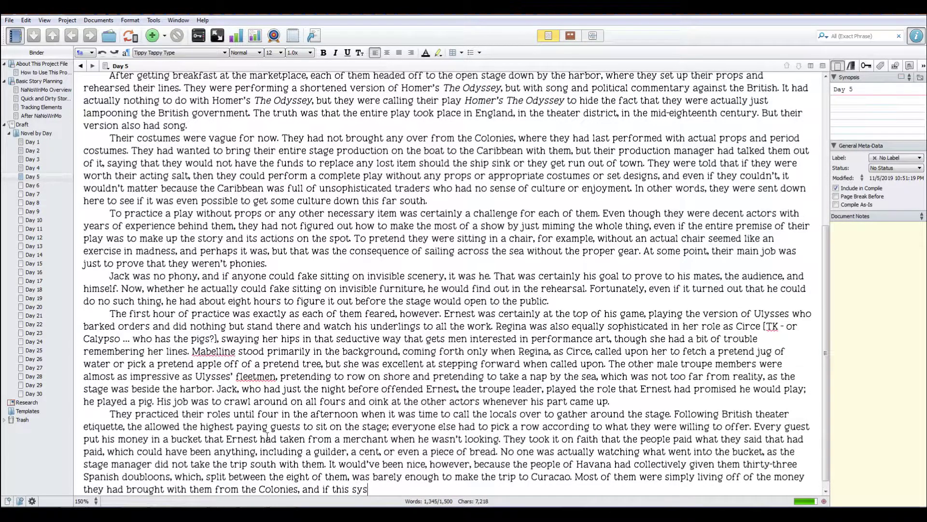
text(tem continued has it did)
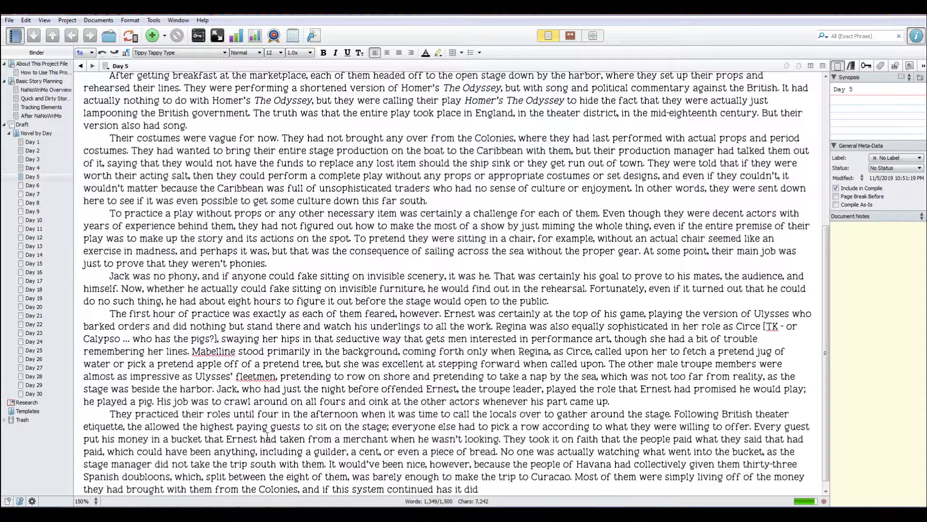
text(, it was possible that none of the)
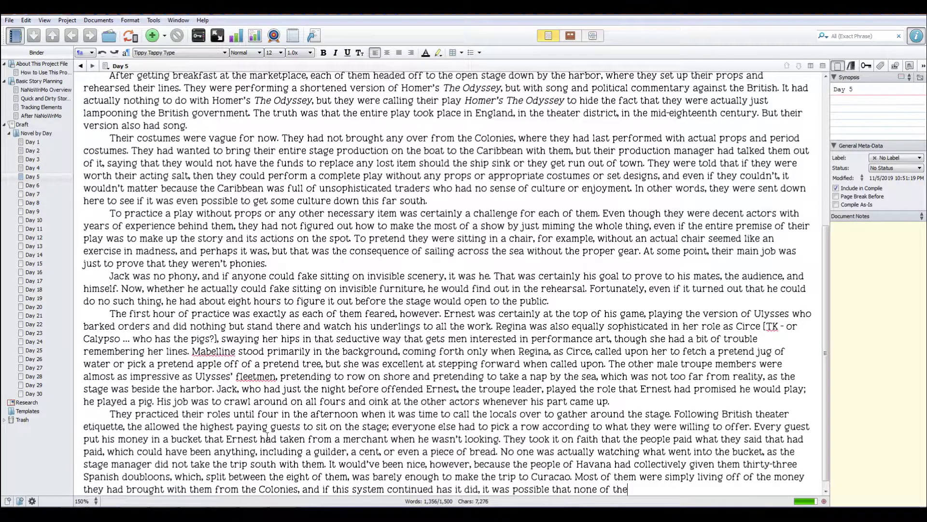
text(m would have any w)
text(oney)
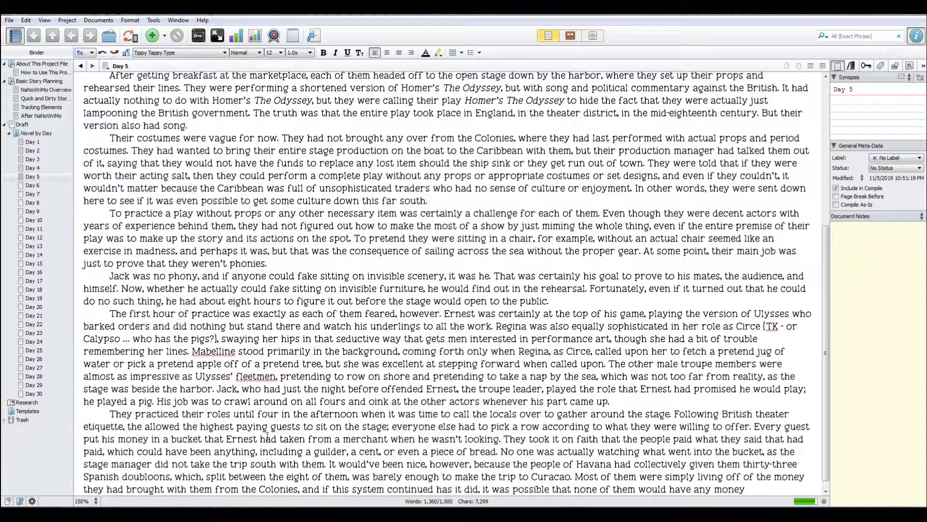
text( to get on tghe)
key(BackSpace)
key(BackSpace)
key(BackSpace)
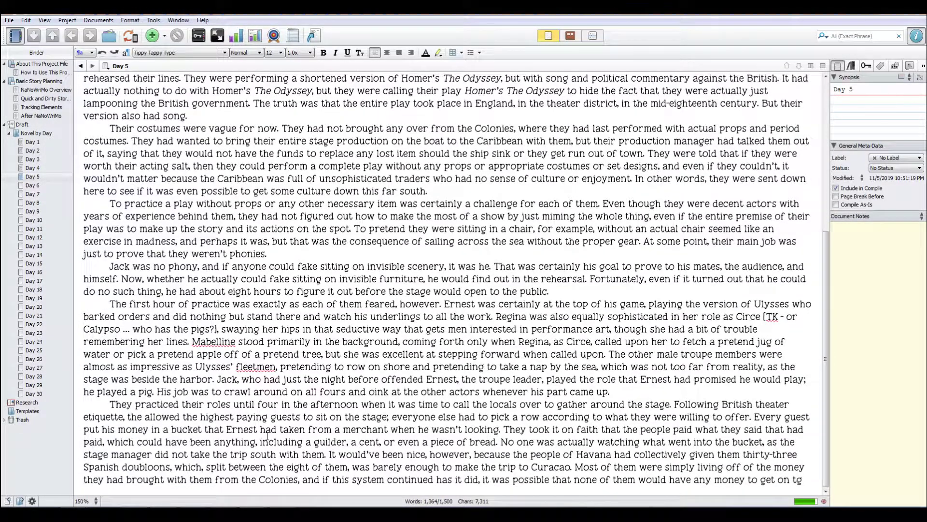
key(BackSpace)
text(he next boa)
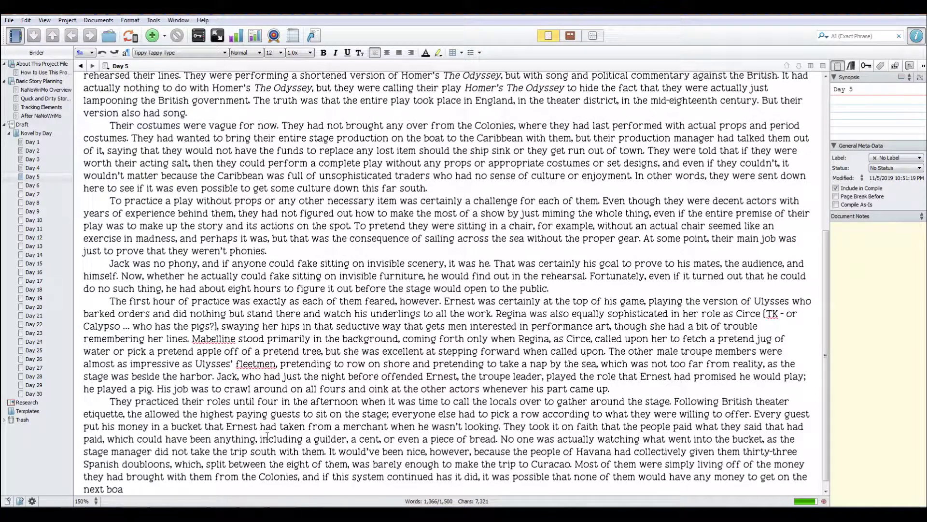
text(t, so they really needed to ma)
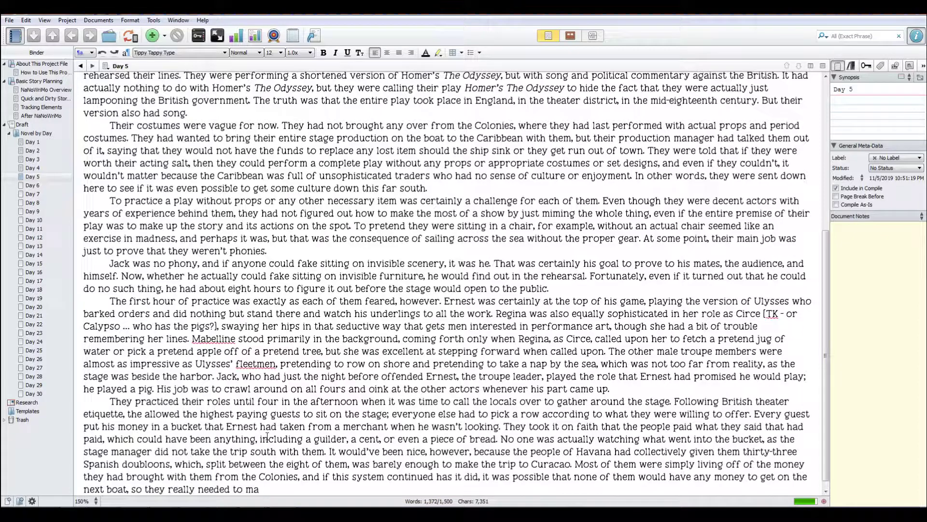
text(ke this one count.)
key(Return)
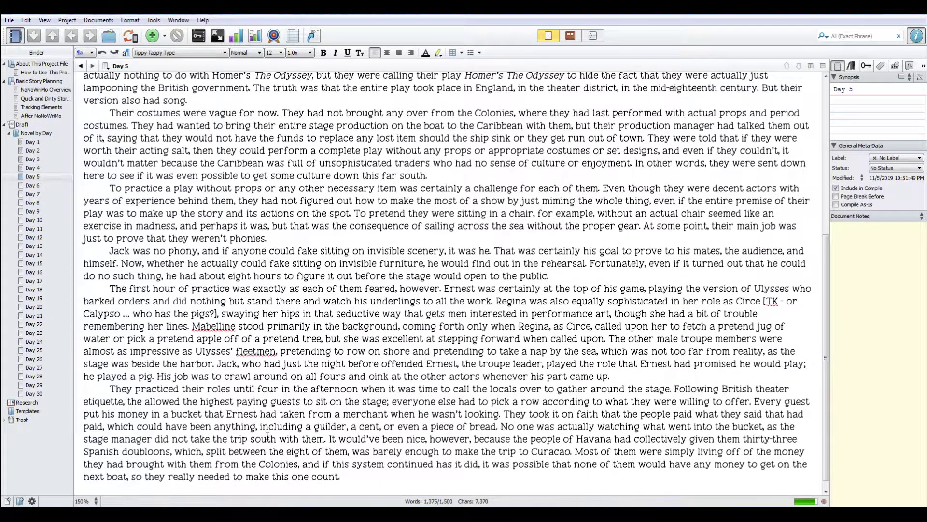
Type Ernest's 'Free hats to the highest tippers' line, then begin Jack's paragraph doubting the gimmick.
text("Free hats to the highest)
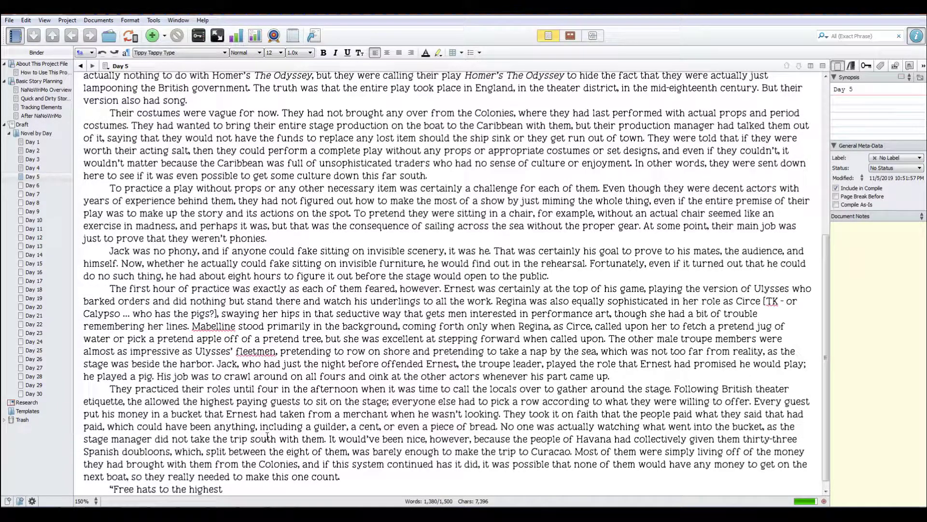
text(t)
key(BackSpace)
key(BackSpace)
key(BackSpace)
key(BackSpace)
key(BackSpace)
key(BackSpace)
key(BackSpace)
key(BackSpace)
text(highest tippe)
text(rs)
text(," )
text(Ernest )
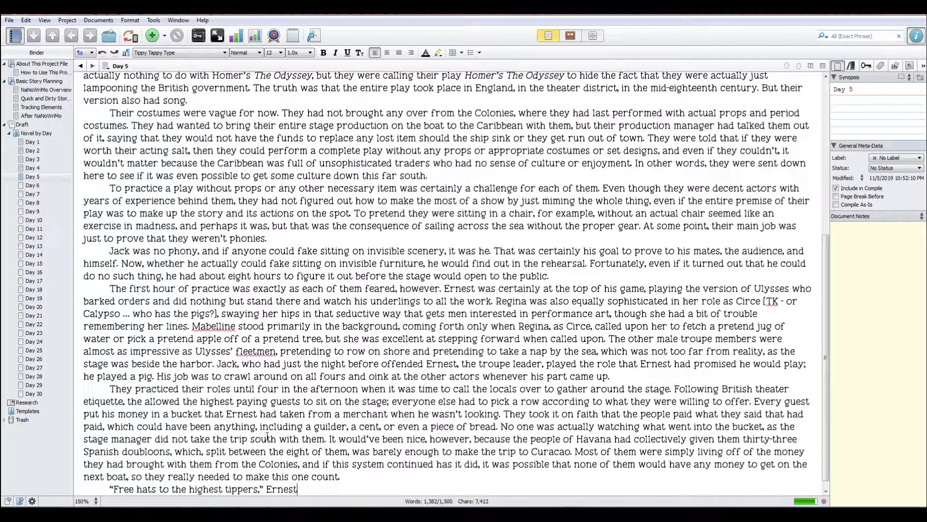
text(shouted, as he shook the)
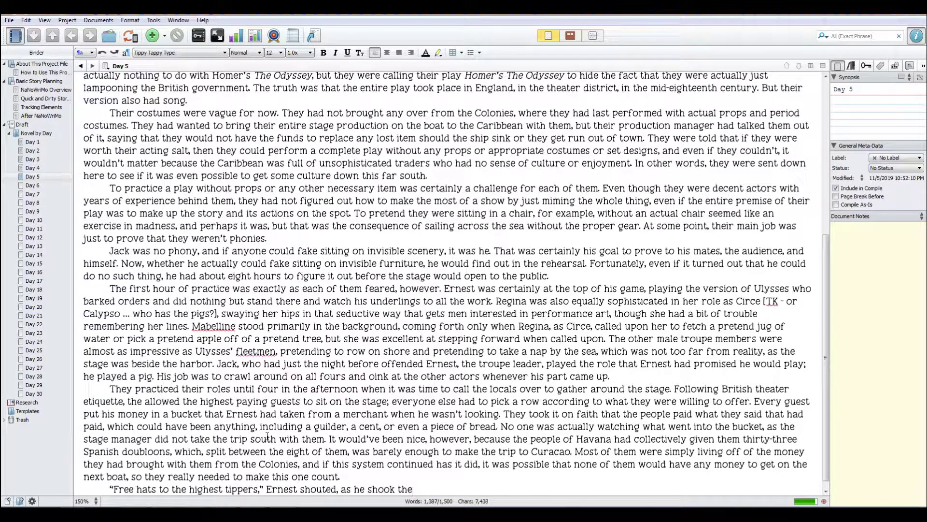
text( bucket at the guests.)
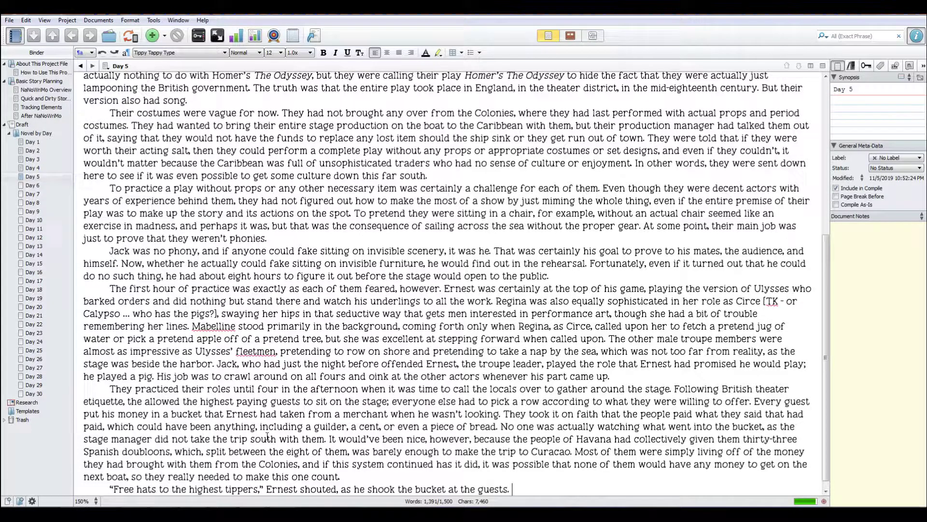
text( “Hats to be collected at)
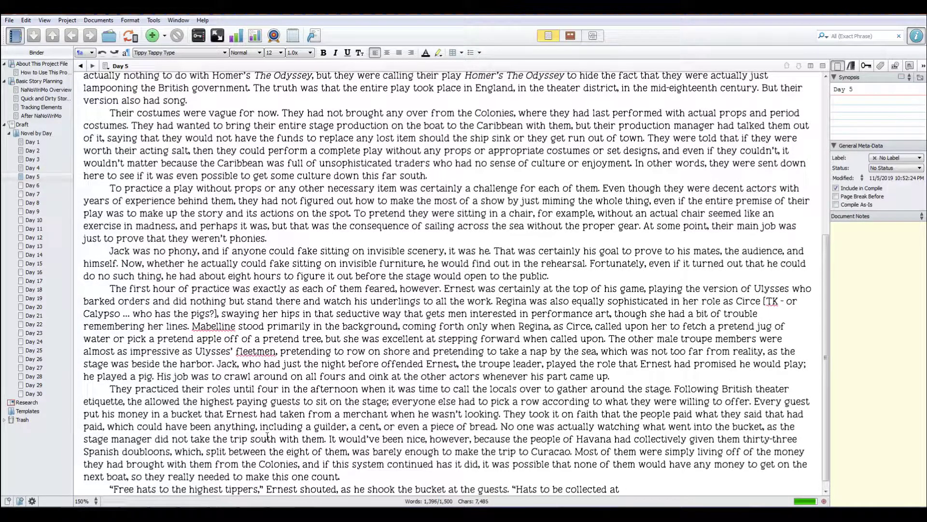
text( The Ugly PLace)
key(BackSpace)
key(BackSpace)
text(Inn after th)
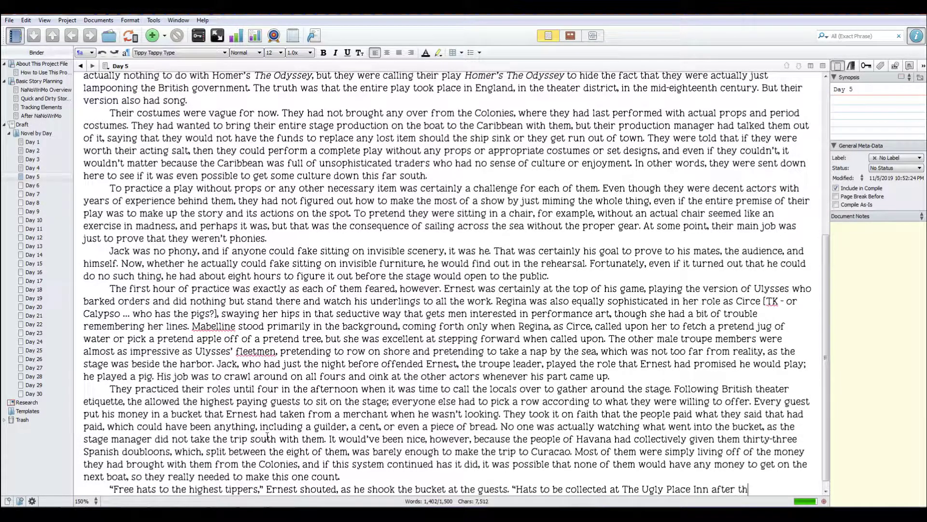
text(e show.")
key(Return)
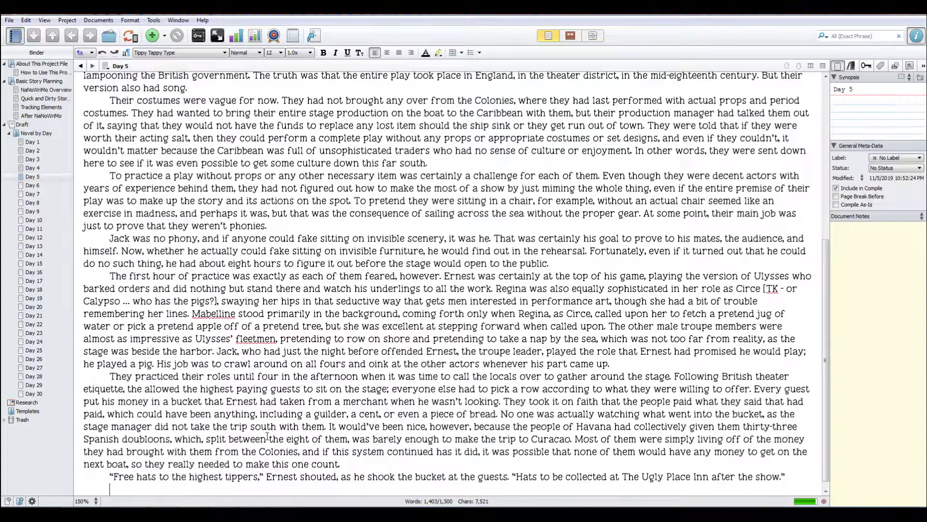
text(Jack shook his he)
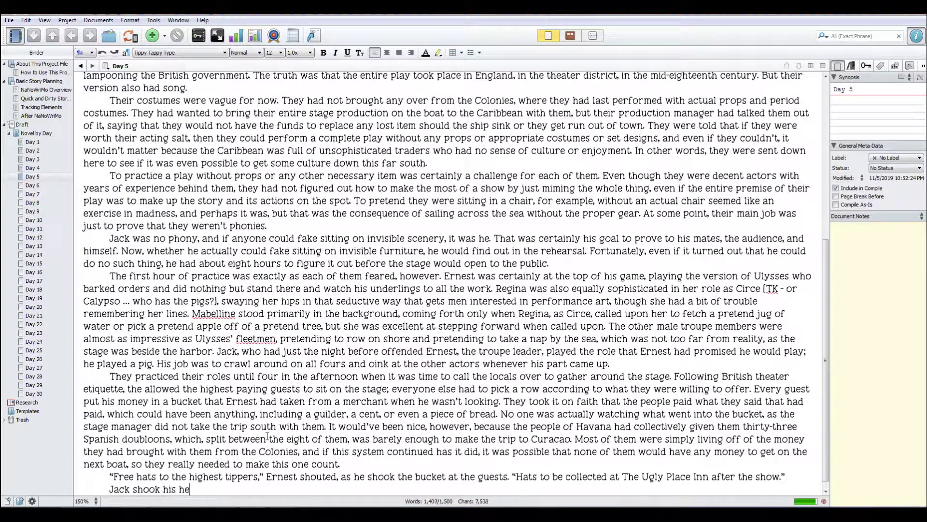
text(ad. He couldn't belie)
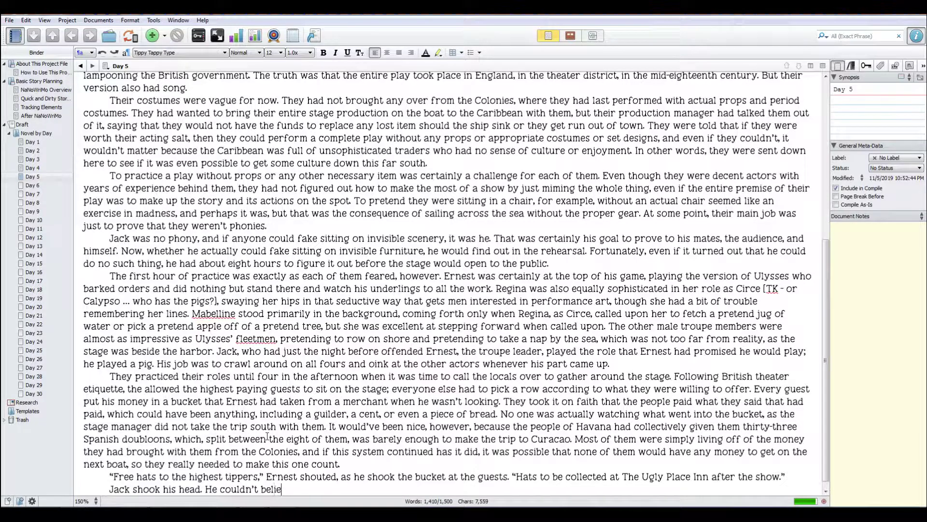
text(ve Ernest was using this g)
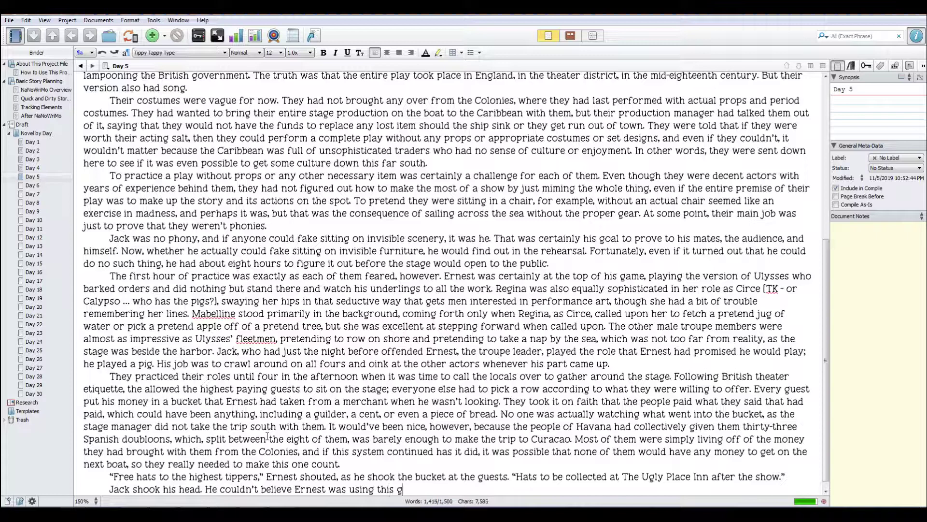
text(immick again)
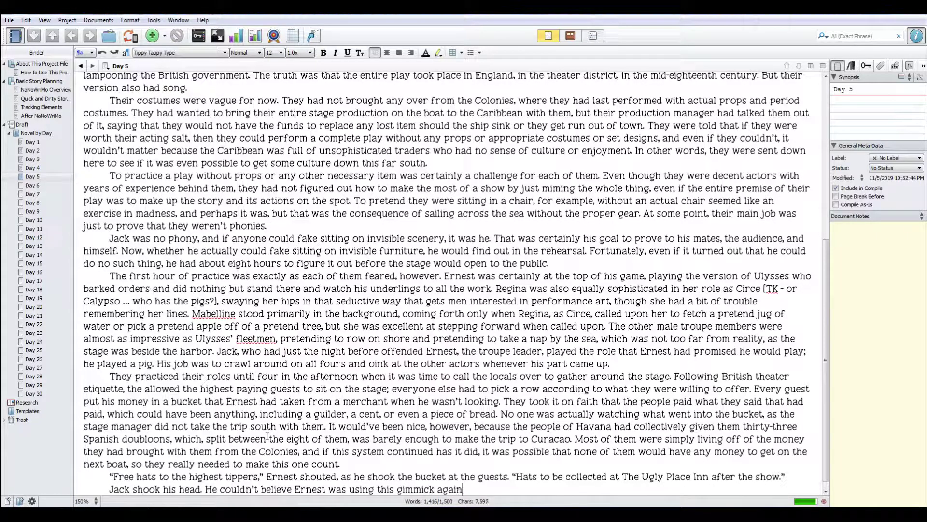
text(. It didn't wr)
Type that Havana saw through the one-hat gimmick, they now lack even that hat, and locals offer no charity.
key(BackSpace)
text(ork out so well in)
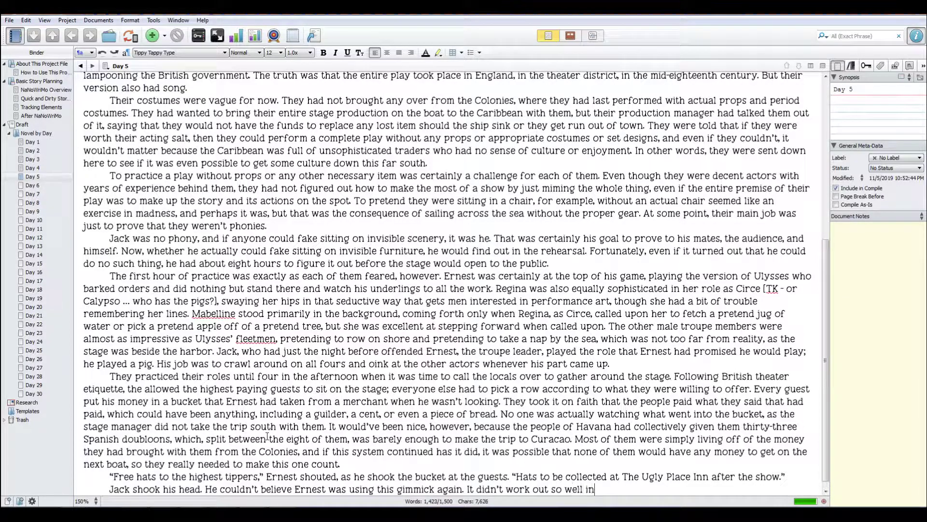
text( Havana when tyh)
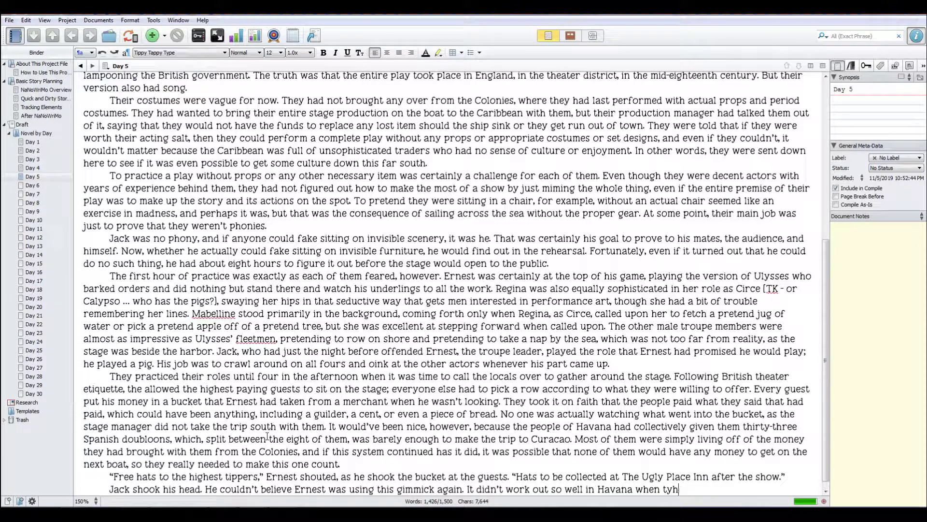
key(BackSpace)
key(BackSpace)
text(he people figured out that)
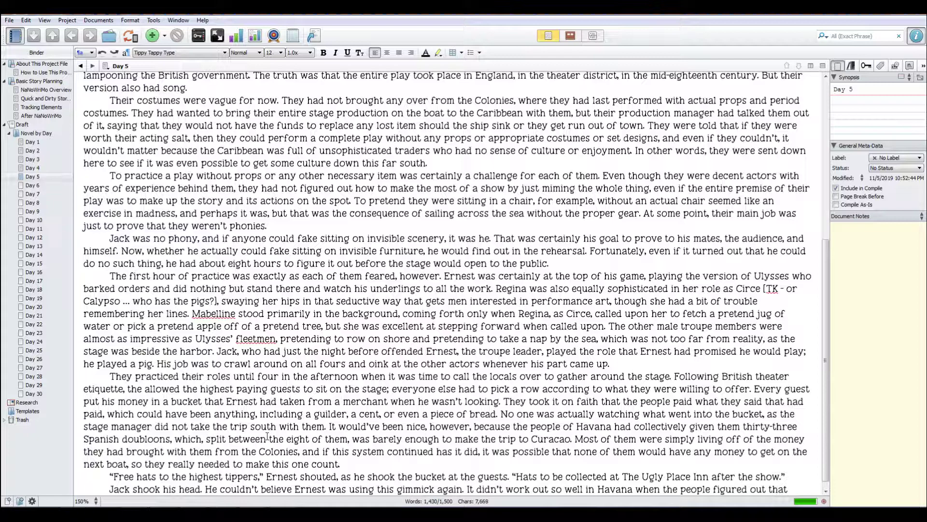
text( they had jus)
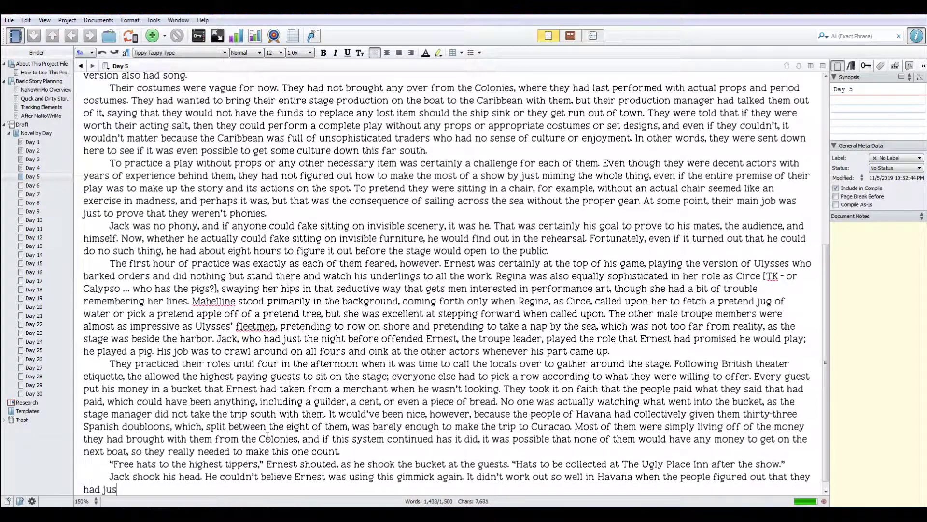
text(t one ha)
text(, and that hat )
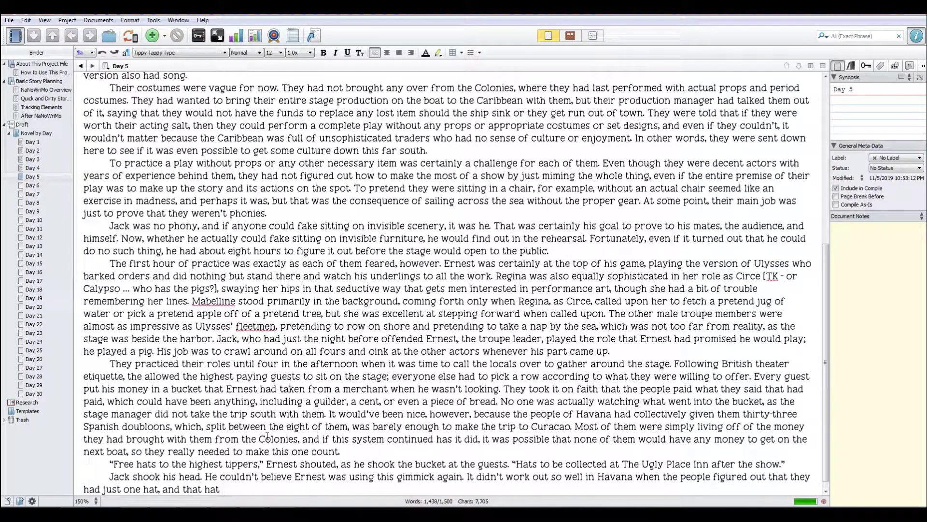
text(was)
key(BackSpace)
key(BackSpace)
key(BackSpace)
key(BackSpace)
text(came off the head of the l)
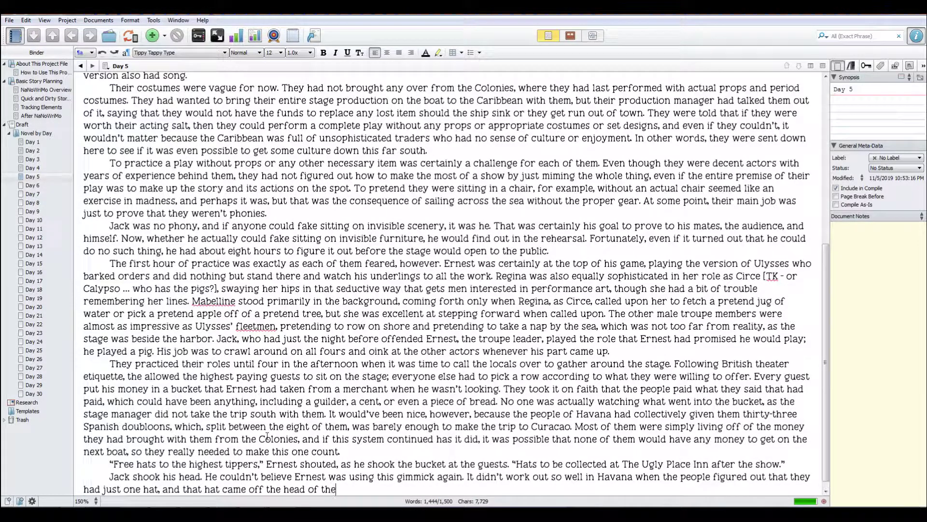
key(BackSpace)
key(BackSpace)
key(BackSpace)
key(BackSpace)
key(BackSpace)
key(BackSpace)
key(BackSpace)
key(BackSpace)
key(BackSpace)
key(BackSpace)
key(BackSpace)
key(BackSpace)
key(BackSpace)
key(BackSpace)
key(BackSpace)
key(BackSpace)
key(BackSpace)
key(BackSpace)
key(BackSpace)
key(BackSpace)
key(BackSpace)
key(BackSpace)
key(BackSpace)
key(BackSpace)
key(BackSpace)
key(BackSpace)
key(BackSpace)
key(BackSpace)
key(BackSpace)
key(BackSpace)
key(BackSpace)
key(BackSpace)
key(BackSpace)
key(BackSpace)
key(BackSpace)
key(BackSpace)
key(BackSpace)
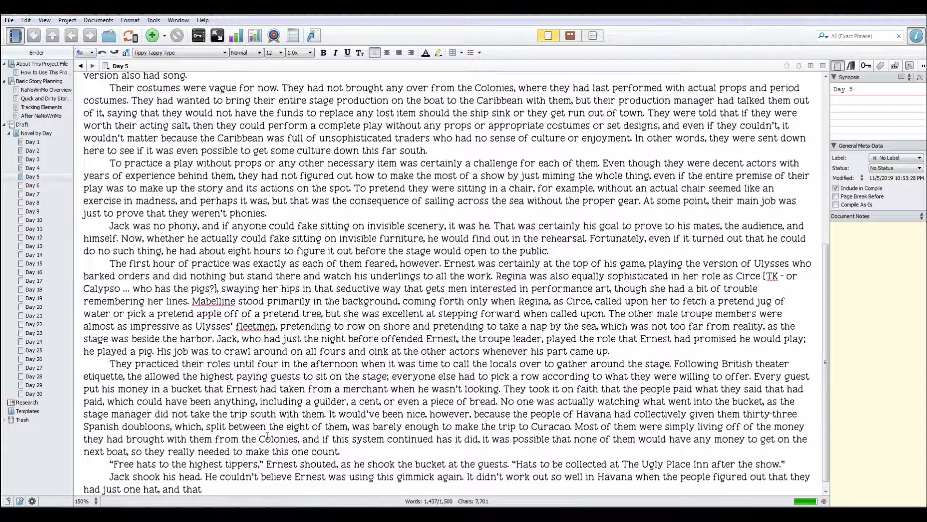
text(. Now they didn't even have that on)
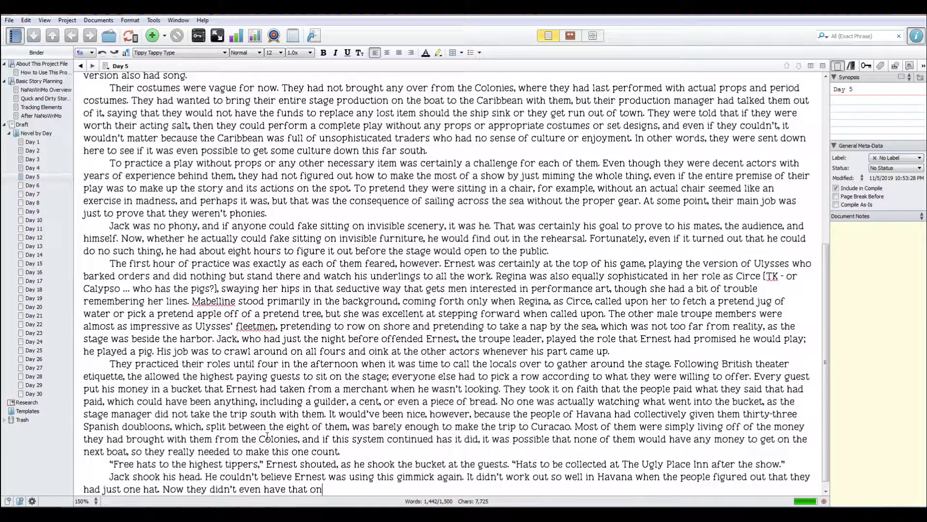
text(e hat, and they weren't sure)
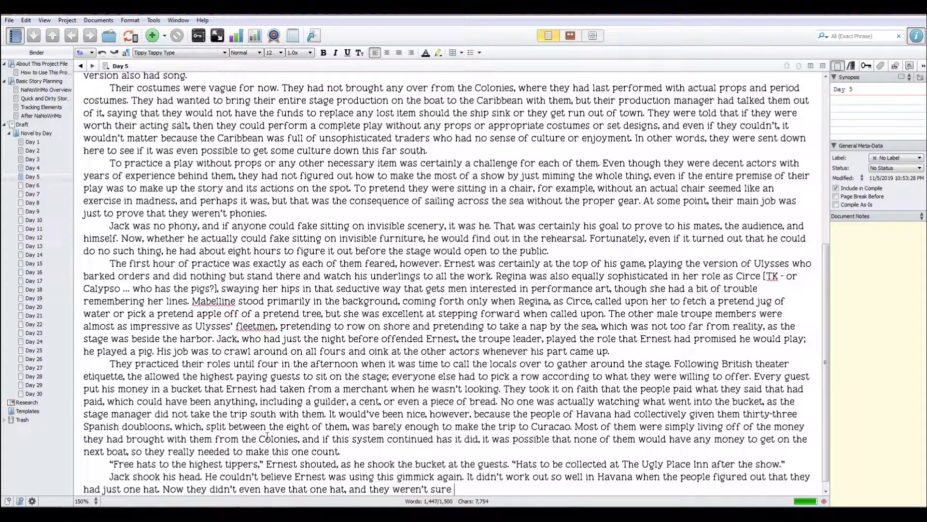
text( where to get one on the island)
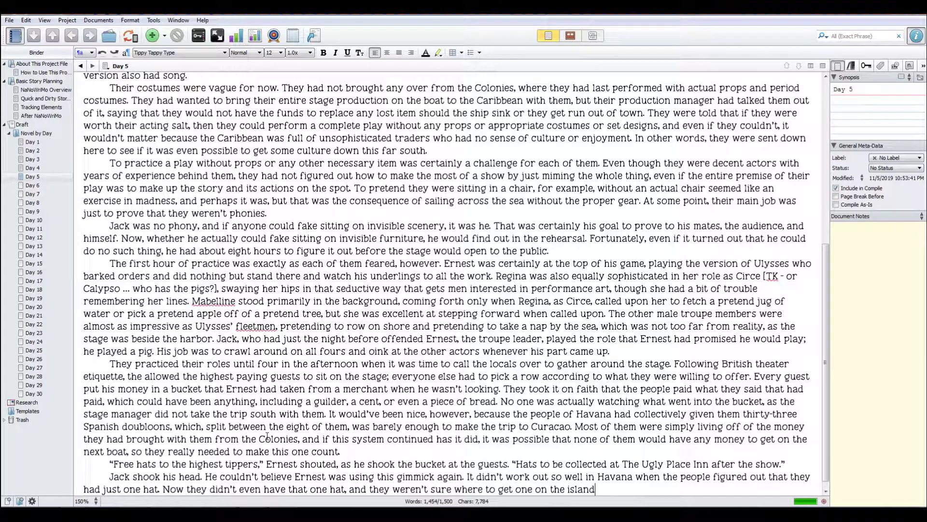
text( that they wouldn't )
text(hav)
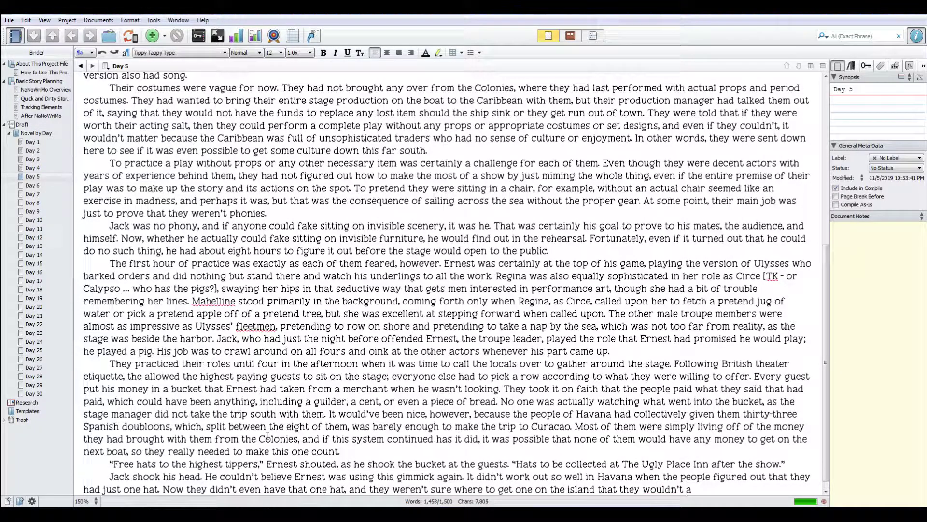
key(BackSpace)
key(BackSpace)
key(BackSpace)
text(have to buy first. )
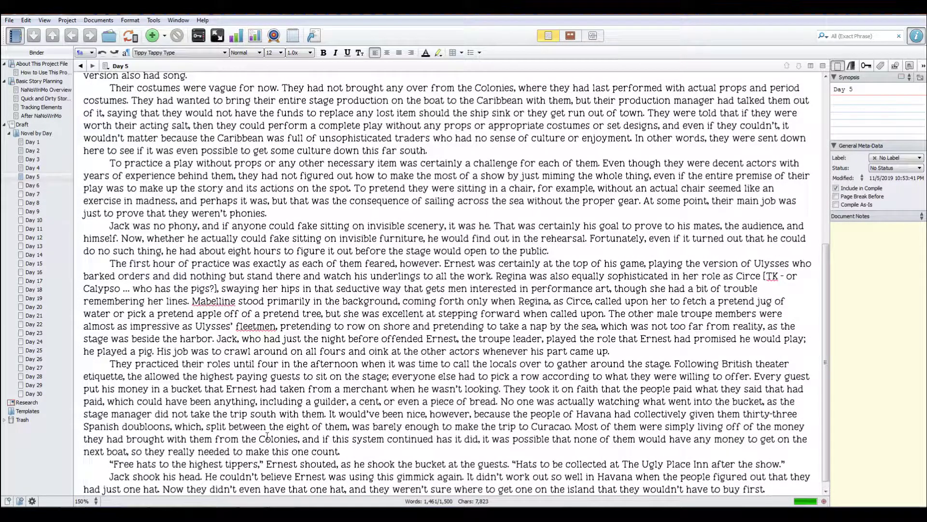
text(They weren't)
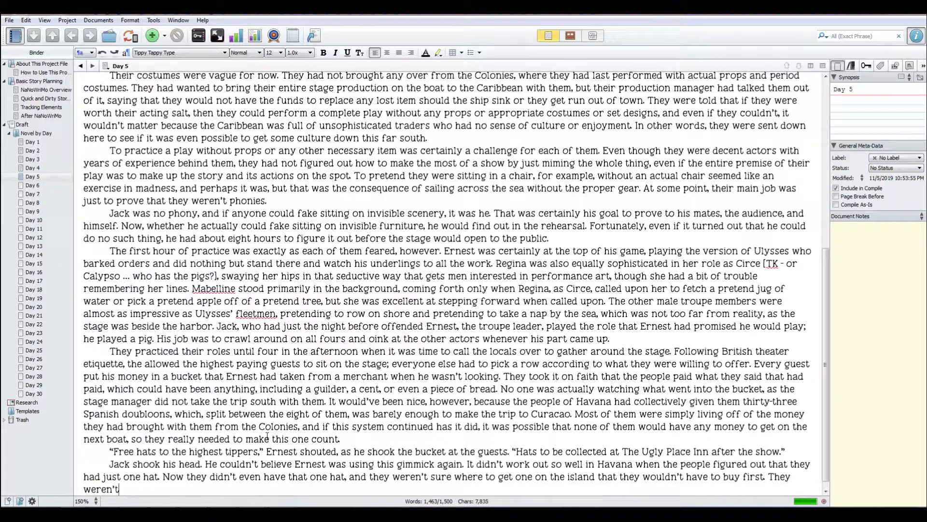
text( well-known enough to )
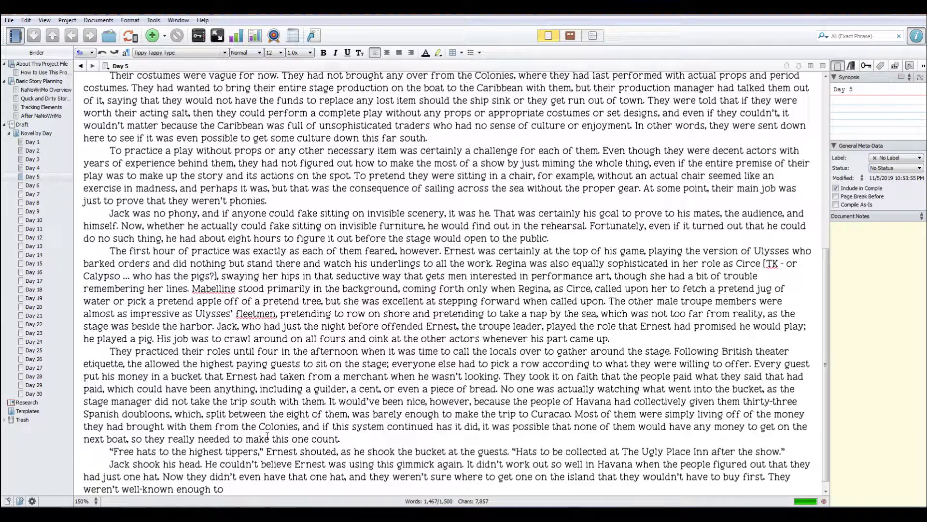
text(get any charity from the locals)
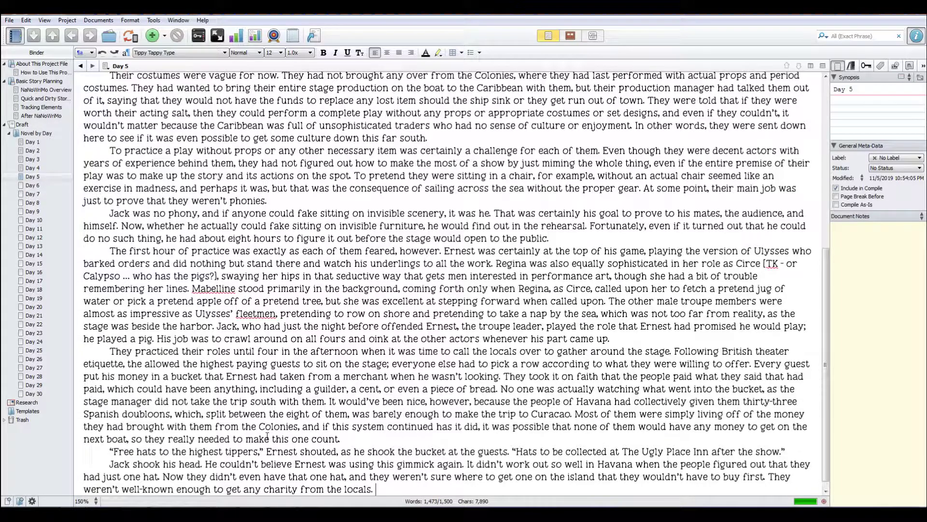
text(. When Jack whis)
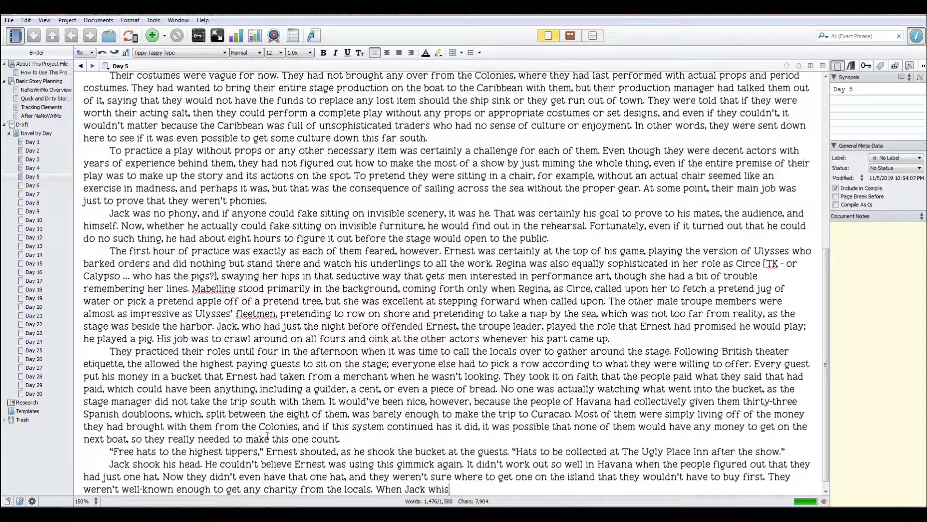
text(pered this in Ernest's )
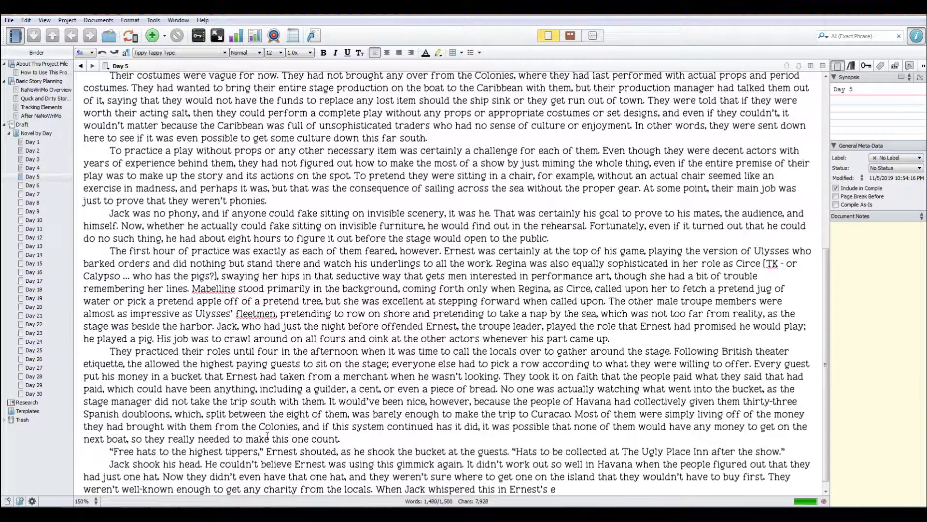
text(ear, Ernest changed)
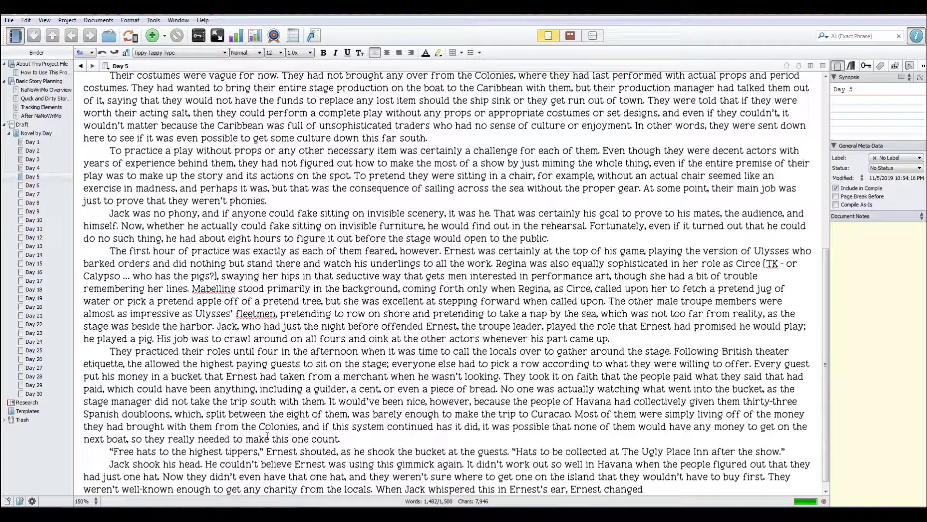
text( the prize to a free night wi)
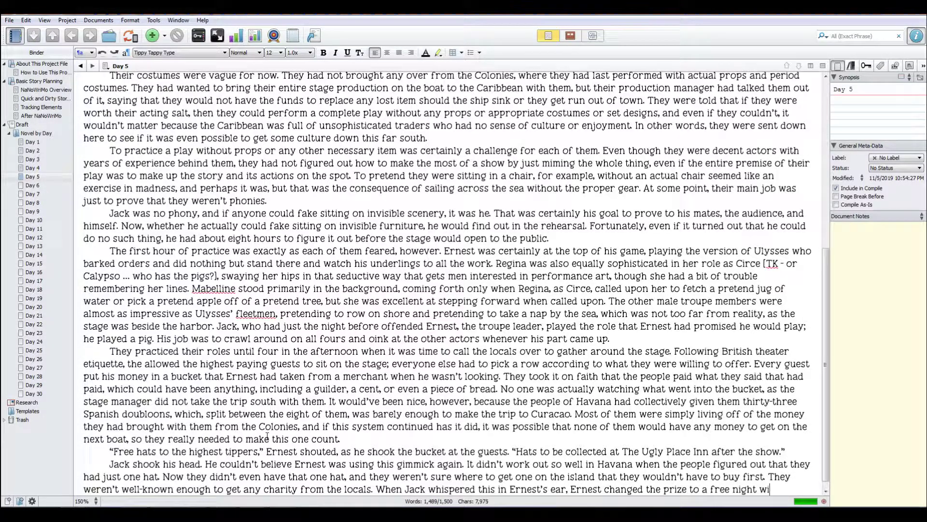
text(th Mabelline. Mabe)
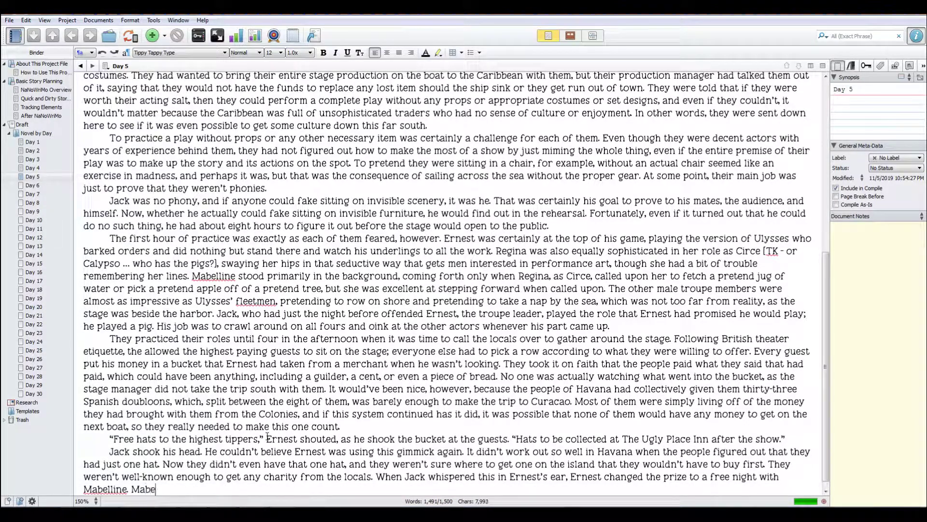
text(lline, of course,)
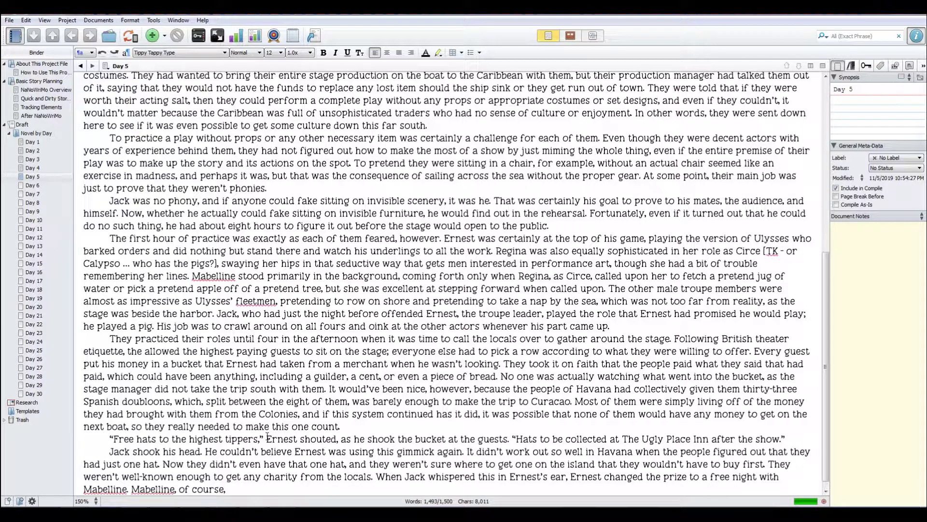
text( objected, so Ernest had to se)
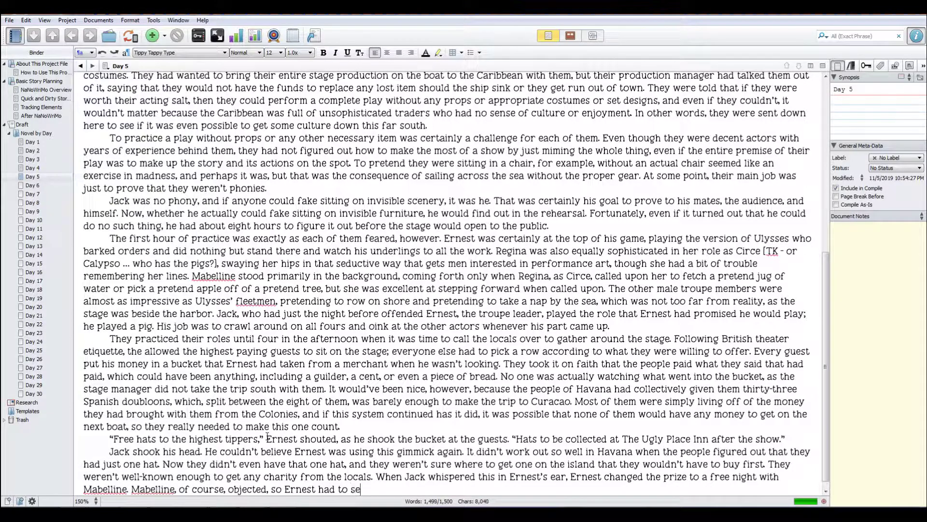
text(ttle for giving the highest pai)
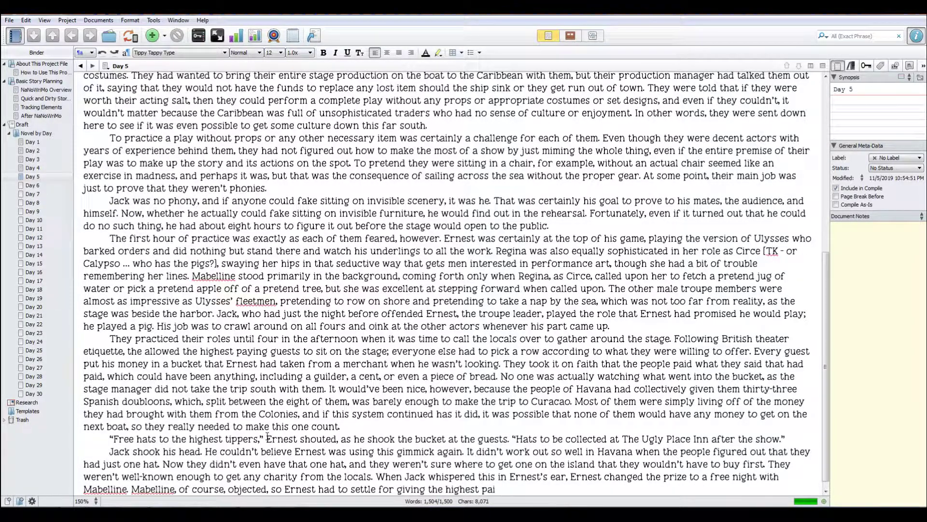
Finish the foot rub and scalp massage prize sentence, add 'Jack frowned at this trade-off', and start a new line.
key(BackSpace)
text(-paying guest a free)
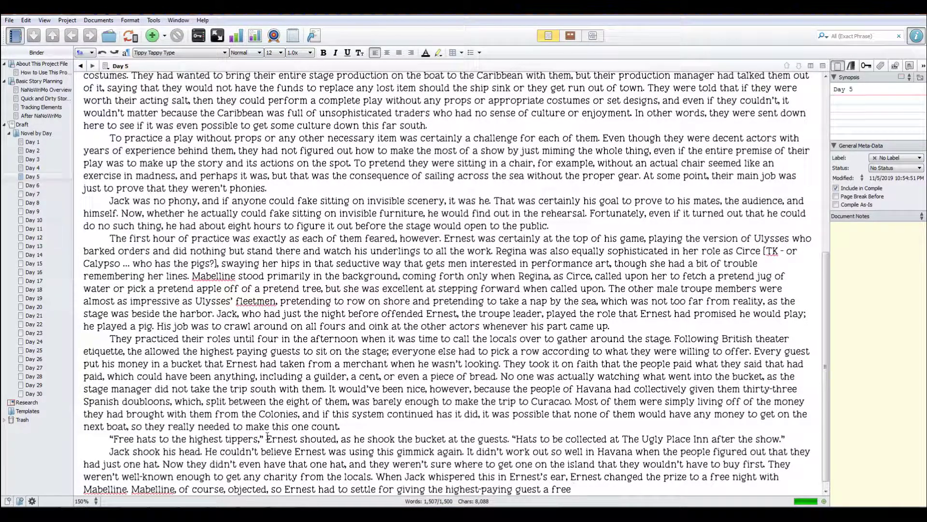
text( foot rub and a scalp )
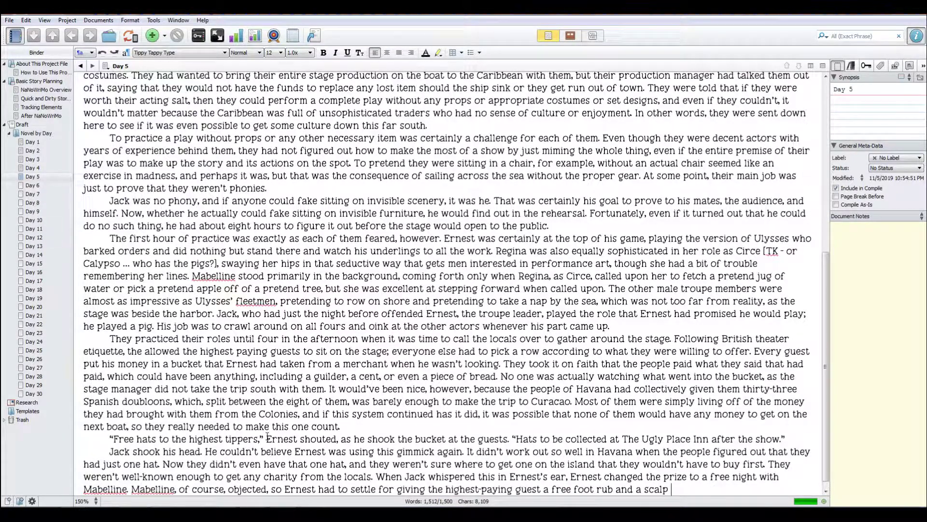
text(massage, courtesy of the )
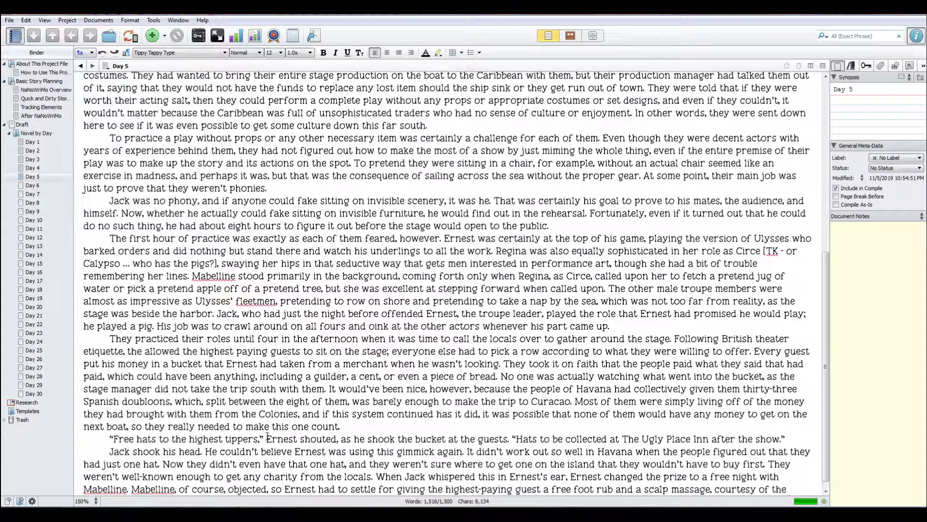
text(gentl)
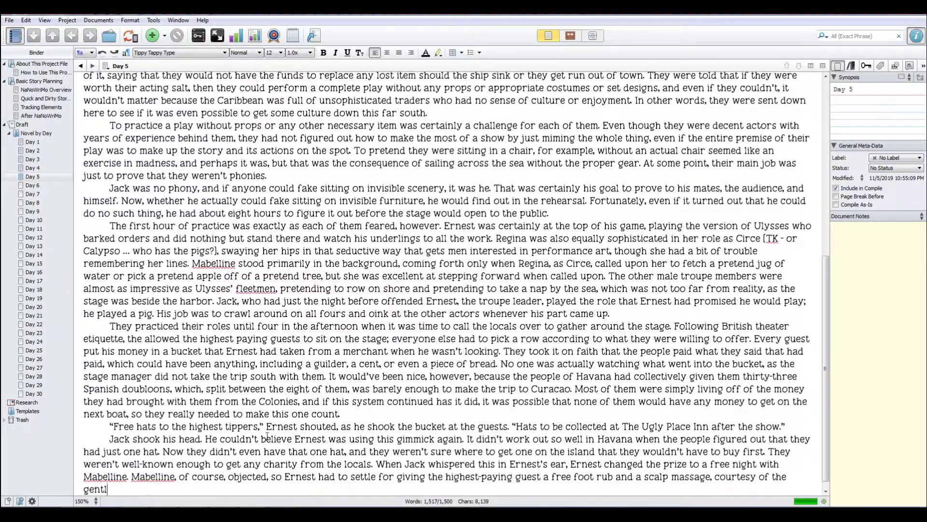
text(eman who woul db)
key(BackSpace)
key(BackSpace)
key(BackSpace)
text(d be)
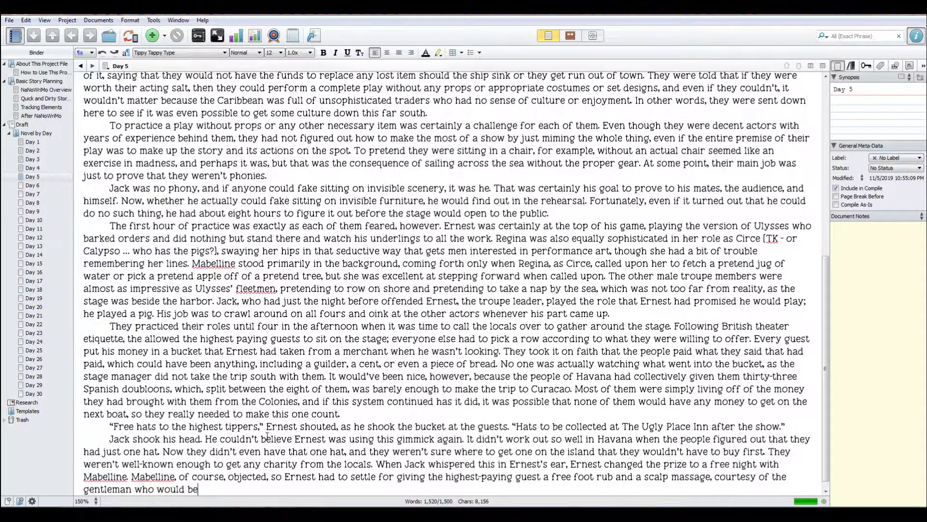
text( playing a pig. Jack frowned a)
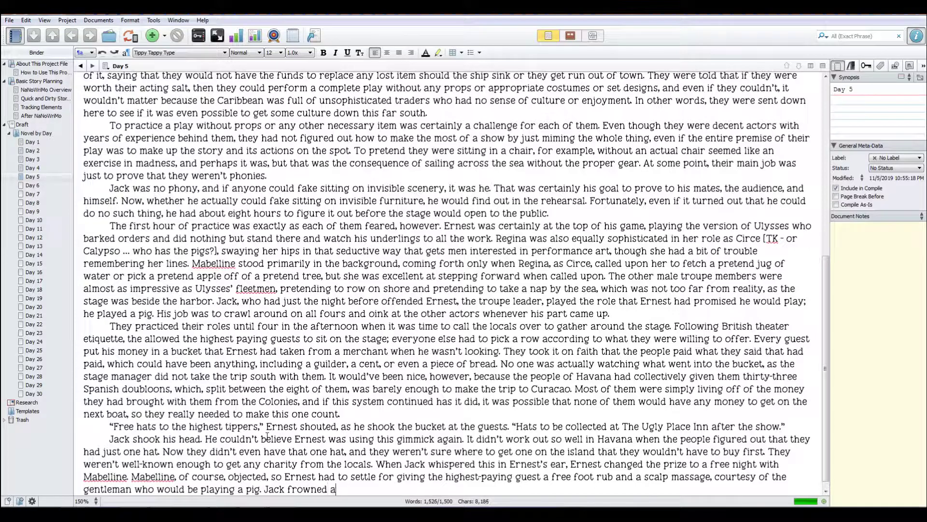
text(t this tradeoff.)
key(Return)
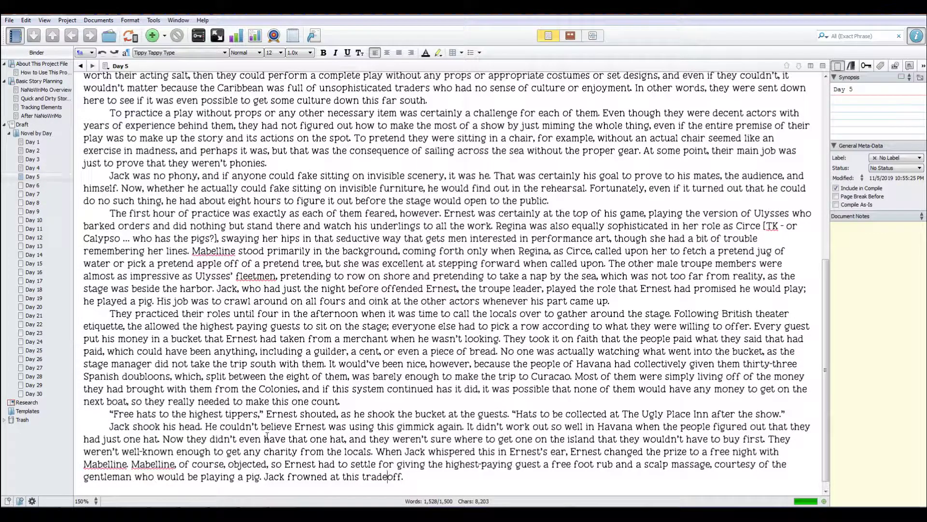
text(-)
key(Down)
text(W#)
key(BackSpace)
key(BackSpace)
Record 1,529 words as Day 5's Actual Word Count in Tracking Elements, then show the project targets.
click(31, 108)
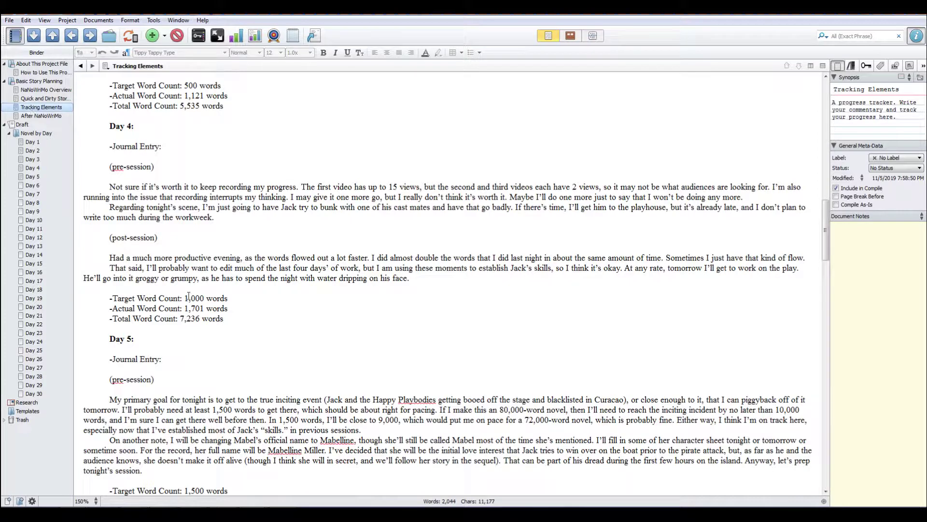
scroll(188, 304, down, 1)
click(188, 356)
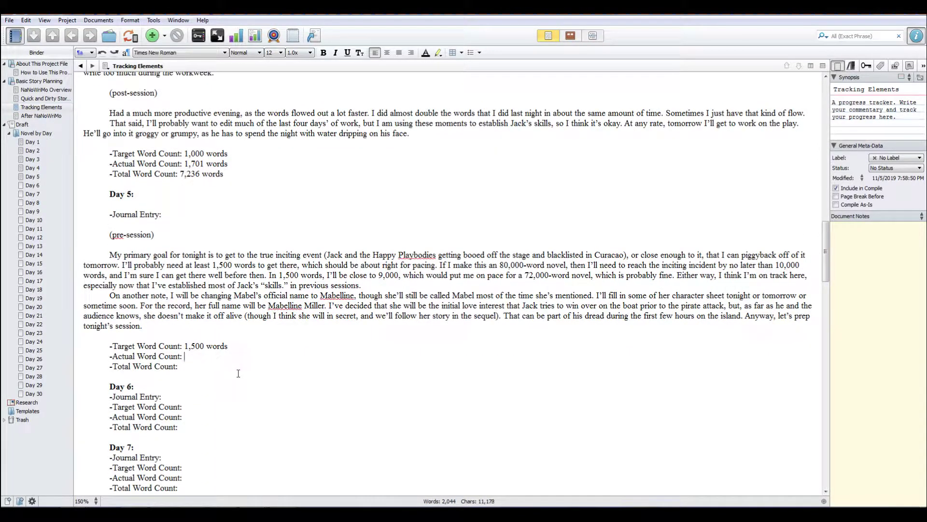
text(1,5)
click(29, 178)
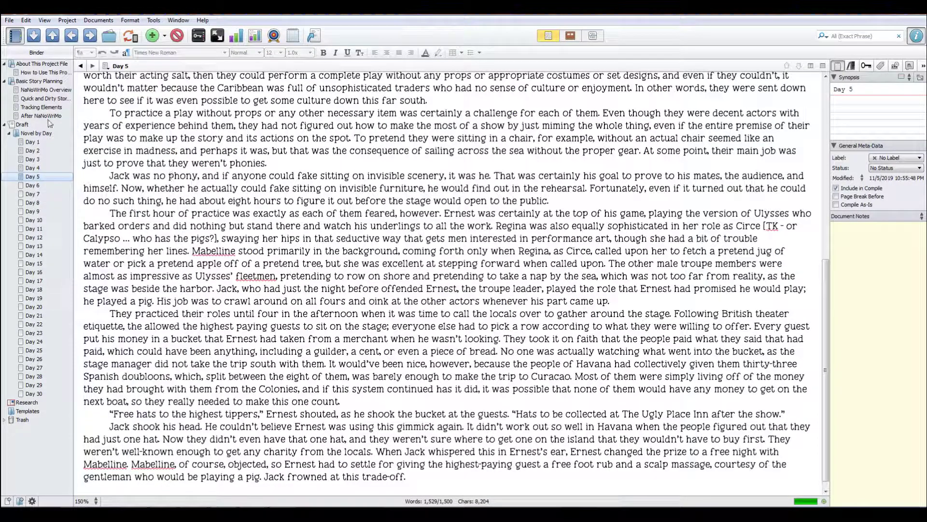
click(41, 106)
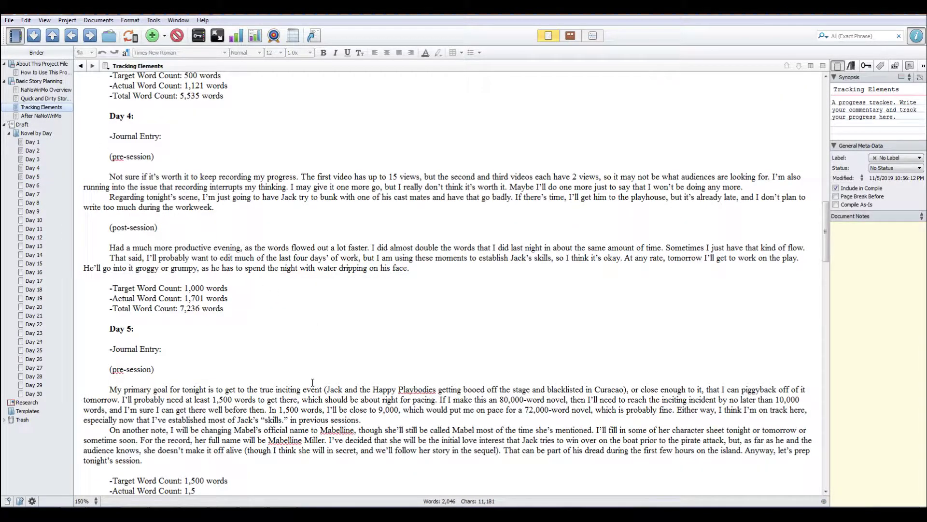
scroll(315, 297, down, 3)
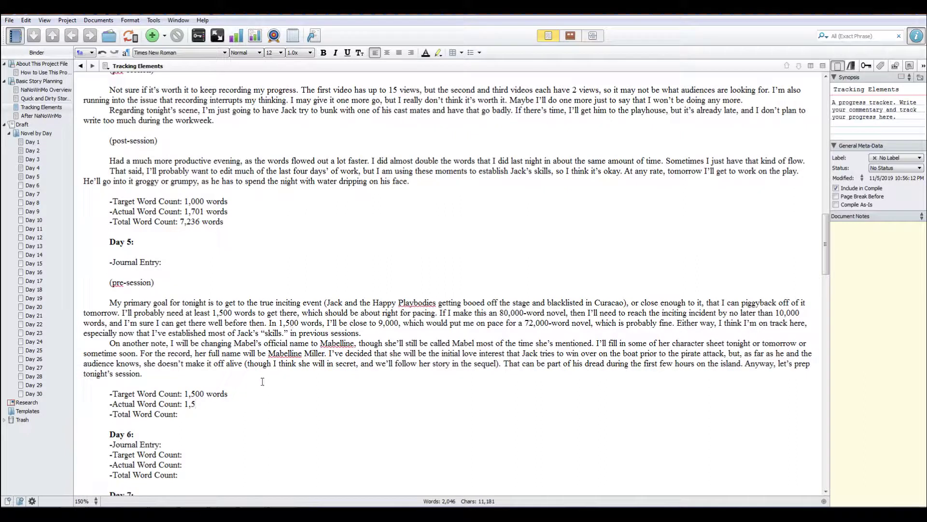
text(29 words)
click(274, 35)
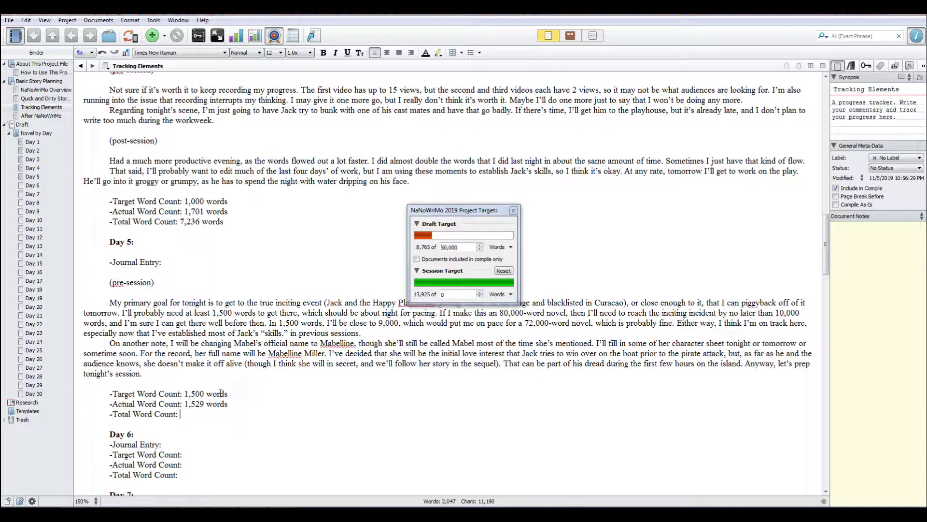
Enter 8,765 words as Day 5's Total Word Count and close the Project Targets window.
text(8,765 words)
click(514, 211)
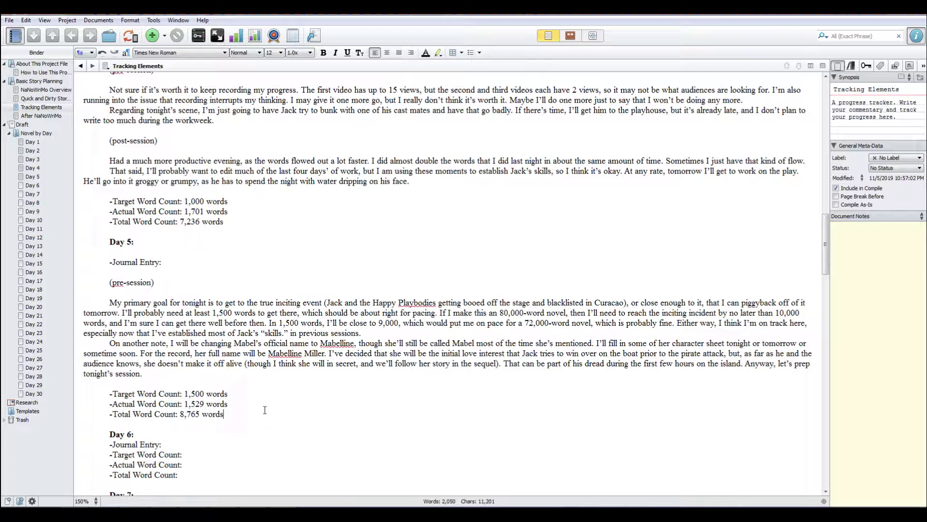
scroll(264, 408, down, 2)
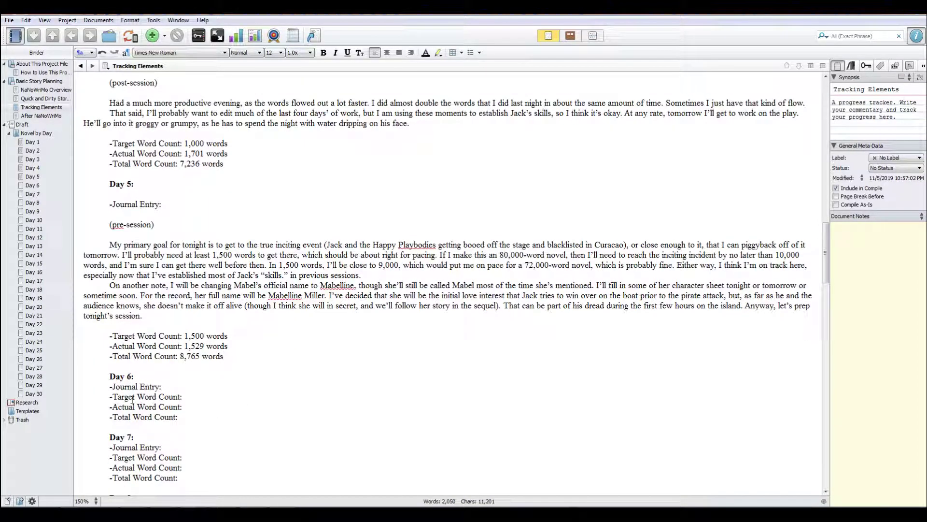
scroll(137, 401, down, 1)
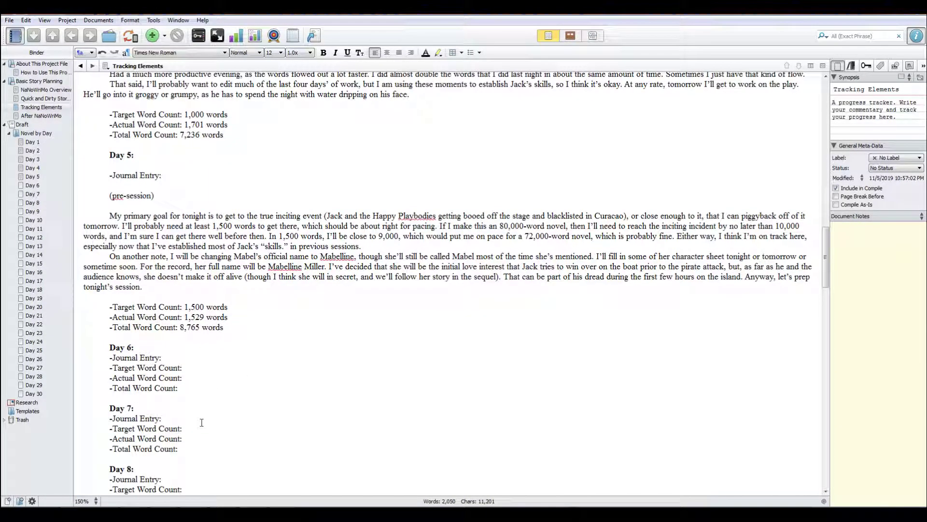
scroll(201, 423, down, 2)
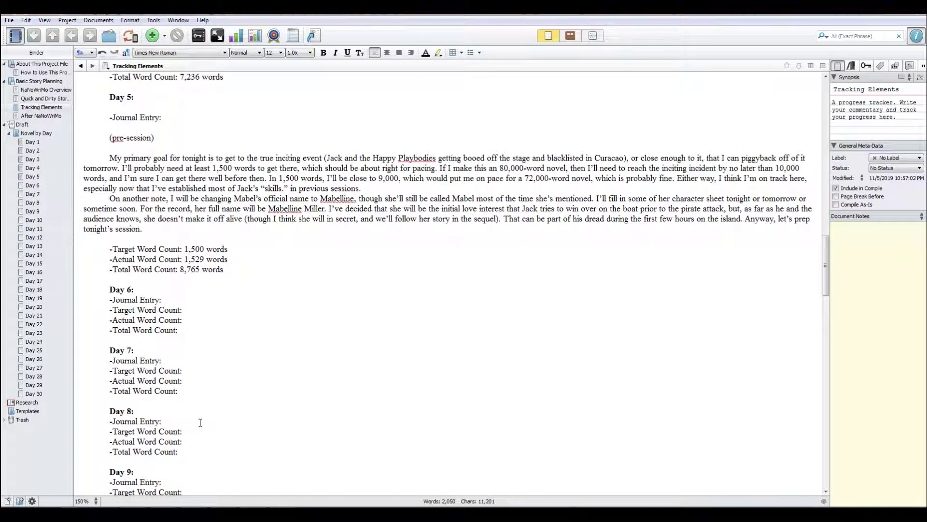
scroll(200, 423, down, 3)
scroll(197, 423, up, 3)
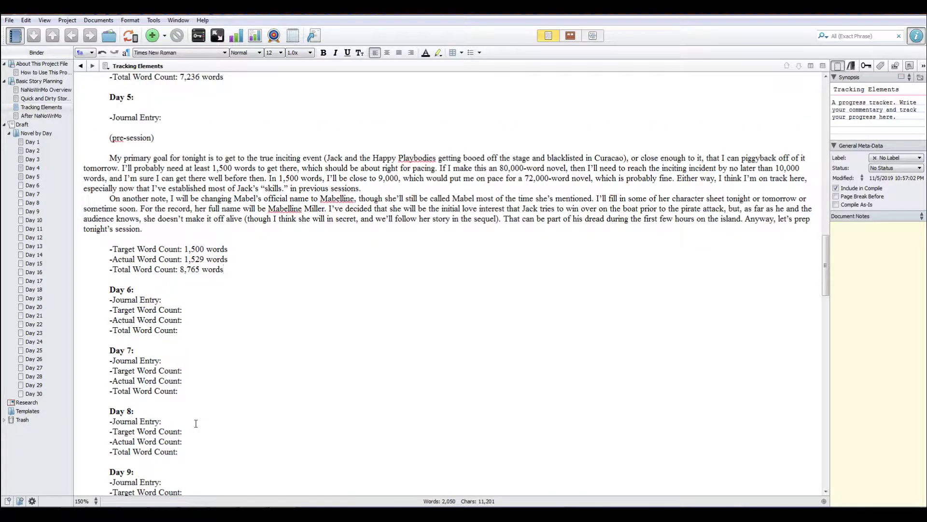